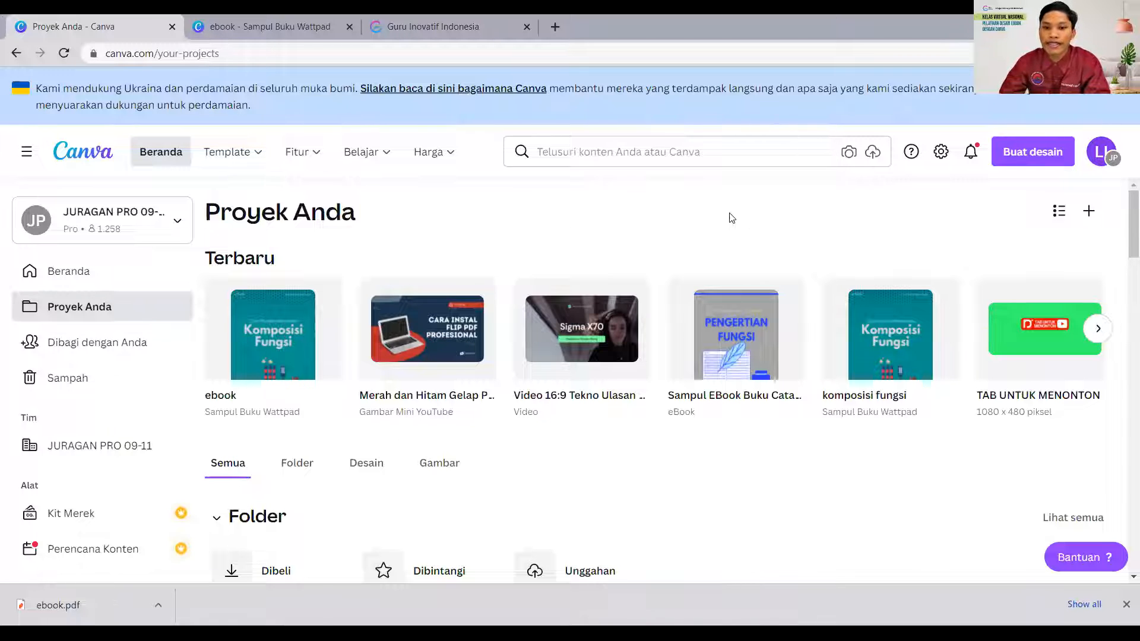
# - Open the most recent ebook design, the "Komposisi Fungsi" Wattpad book cover, from the Proyek Anda page
pyautogui.click(54, 280)
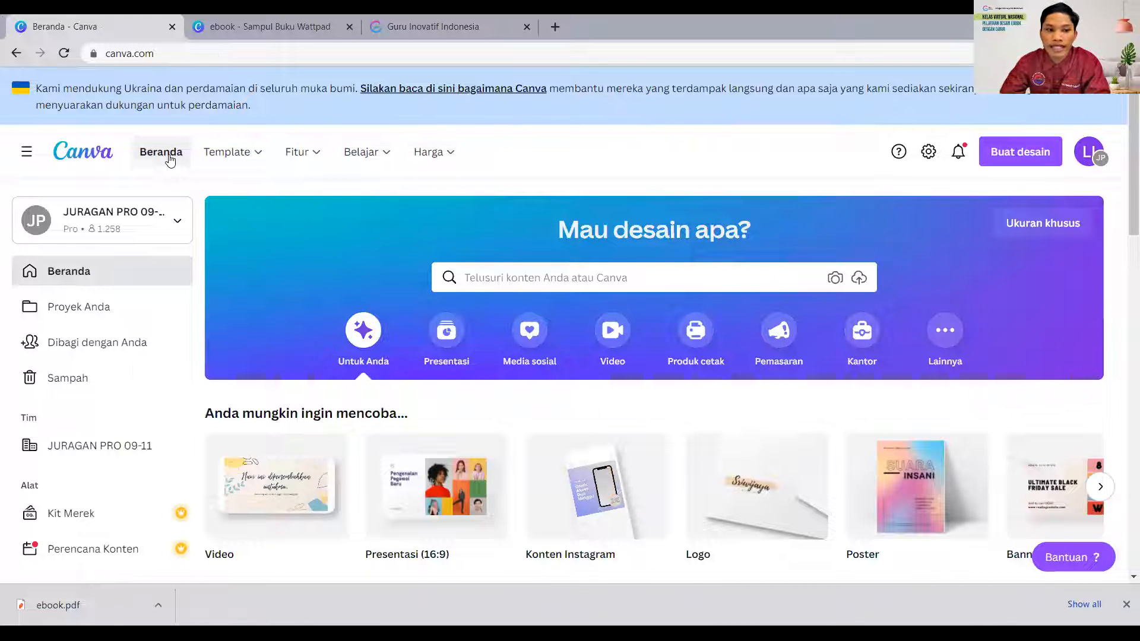
pyautogui.click(88, 314)
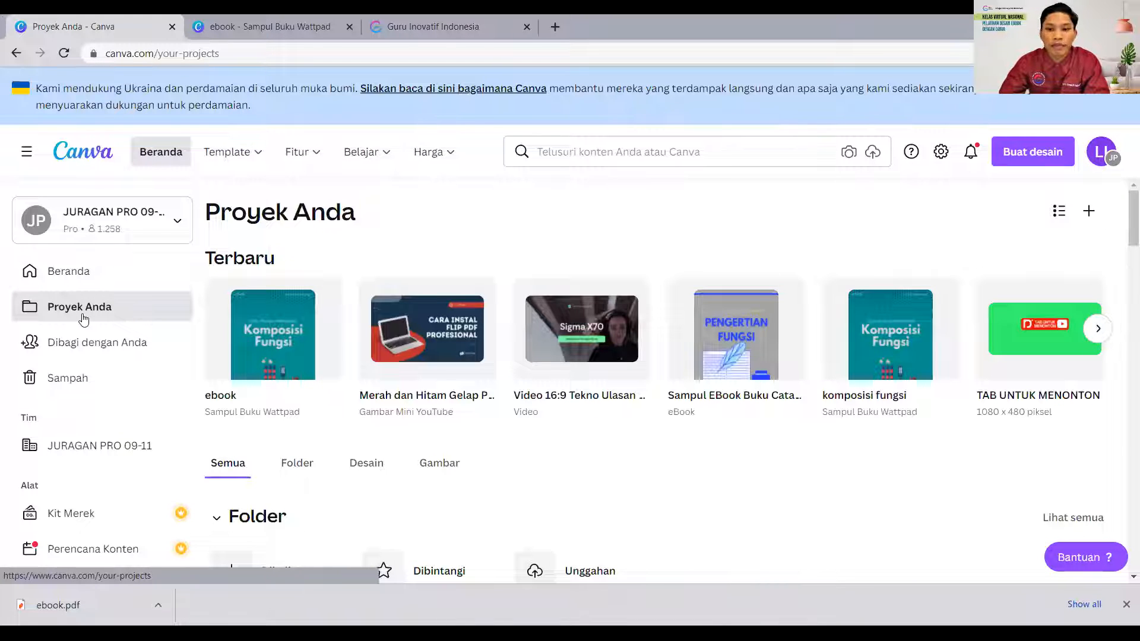
pyautogui.click(268, 339)
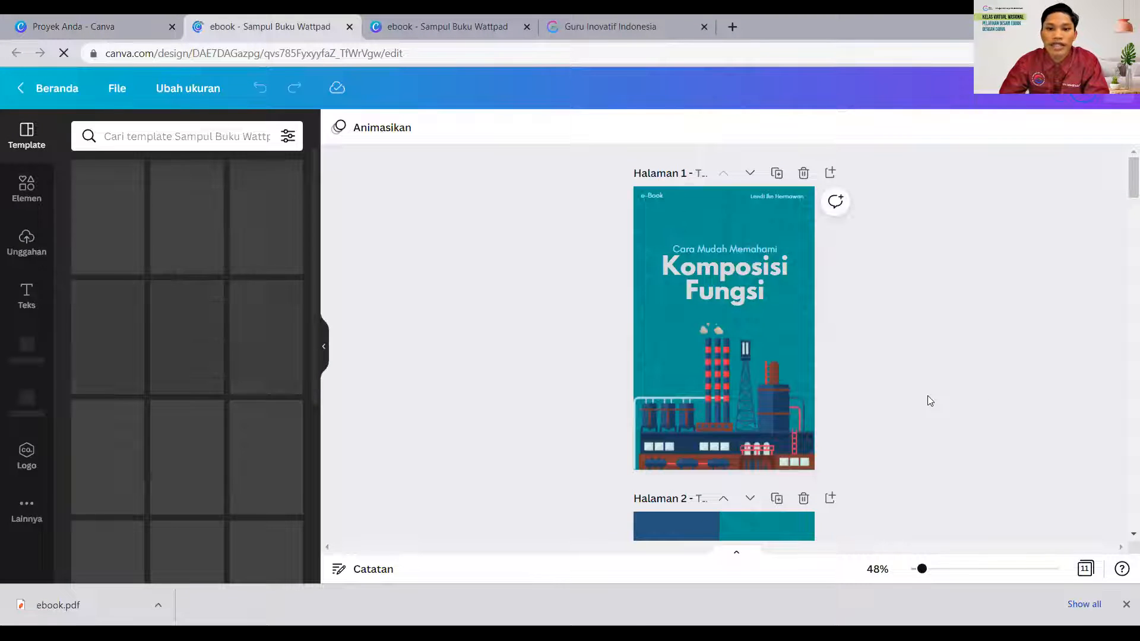
# - Look through the ebook's pages from the cover to the Penulis page and back up to the Daftar Isi page
pyautogui.scroll(-5, 926, 395)
pyautogui.scroll(-20, 926, 395)
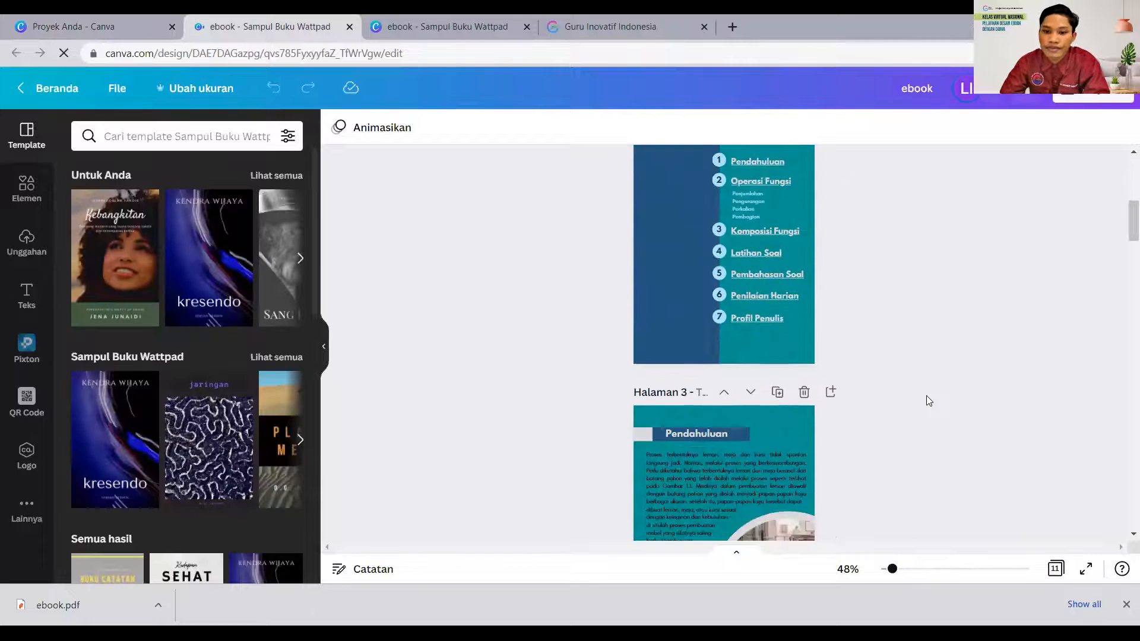
pyautogui.scroll(-20, 926, 396)
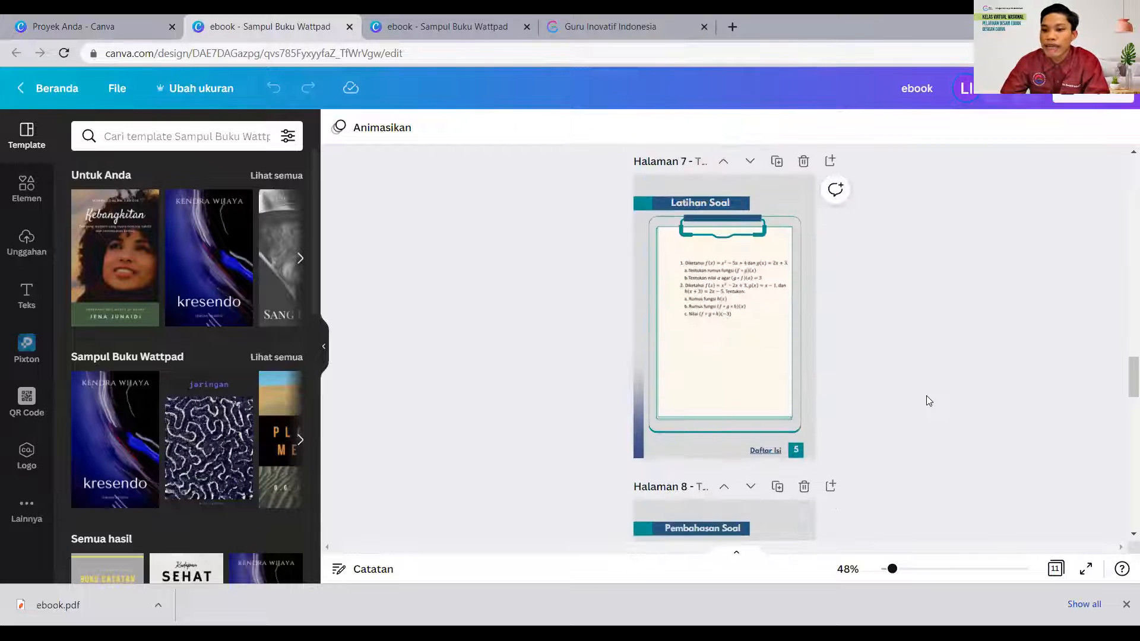
pyautogui.scroll(-5, 928, 401)
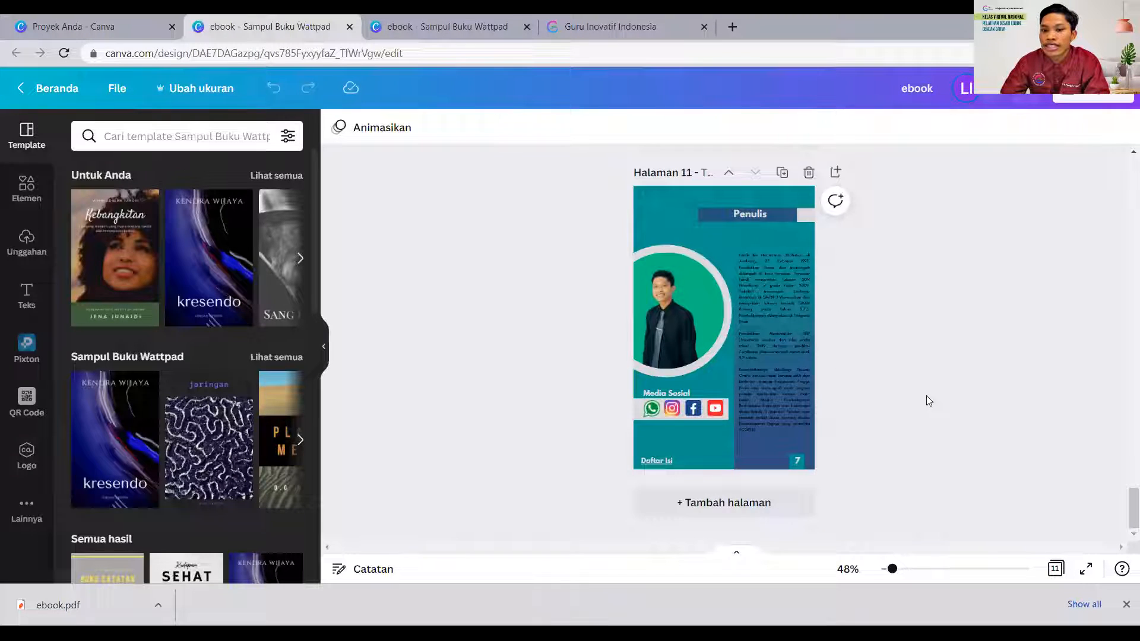
pyautogui.scroll(5, 929, 400)
pyautogui.scroll(-5, 929, 401)
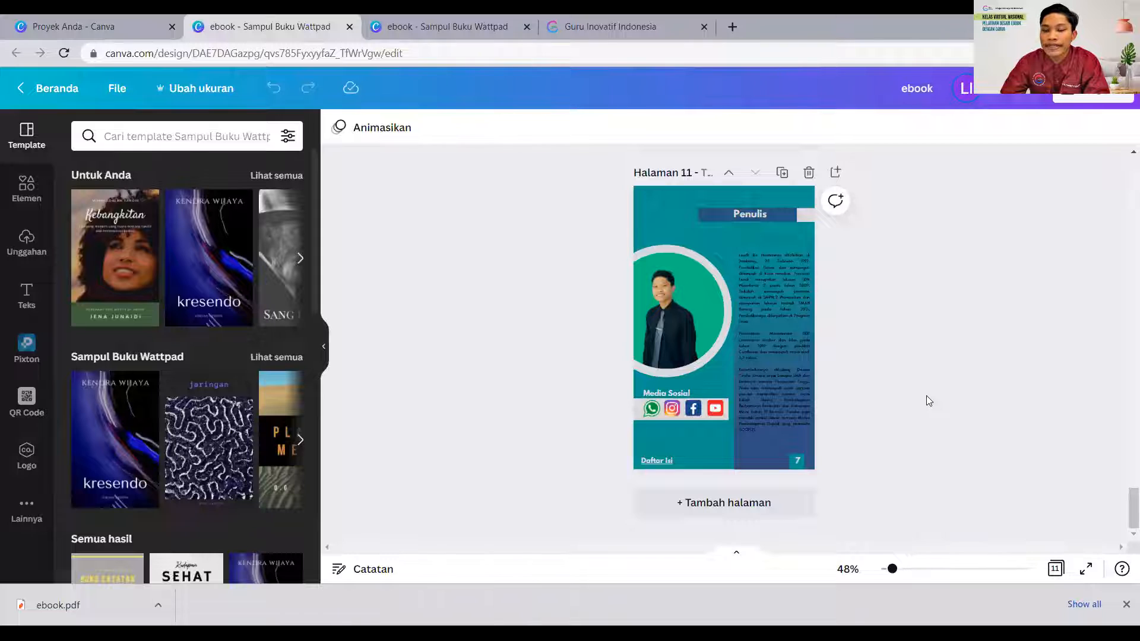
pyautogui.scroll(5, 926, 397)
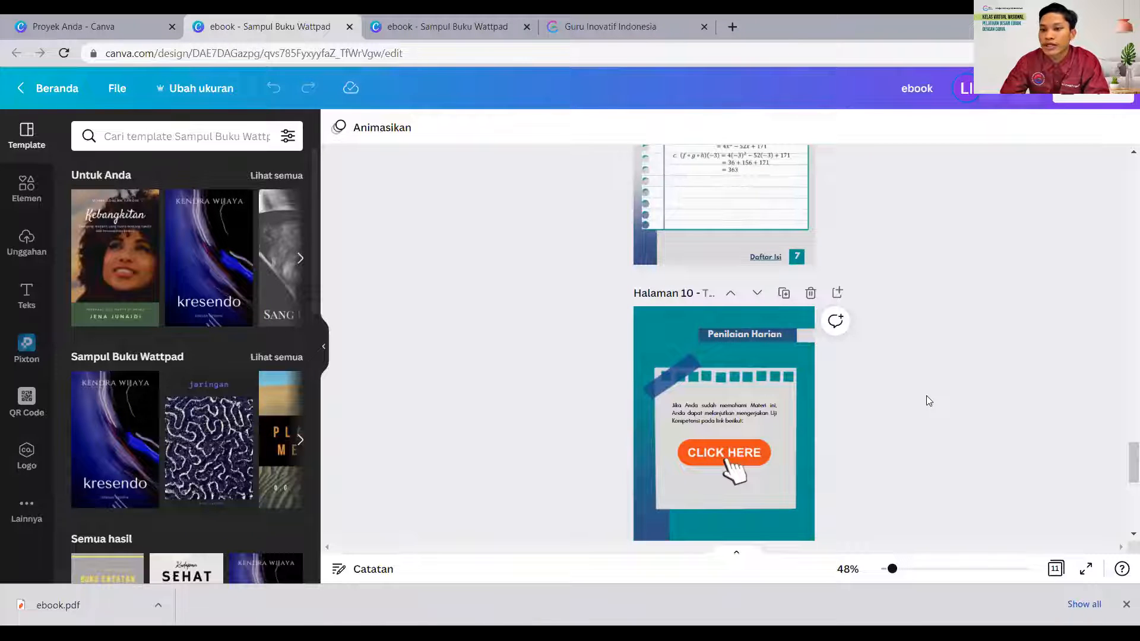
pyautogui.scroll(5, 926, 395)
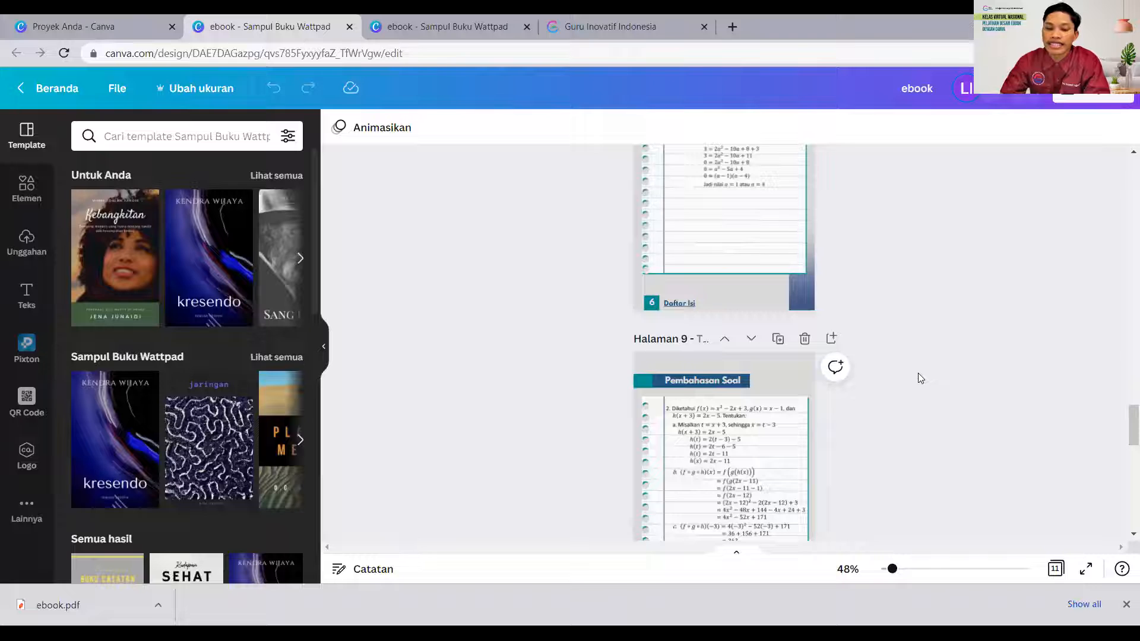
pyautogui.scroll(8, 914, 375)
pyautogui.scroll(-8, 716, 366)
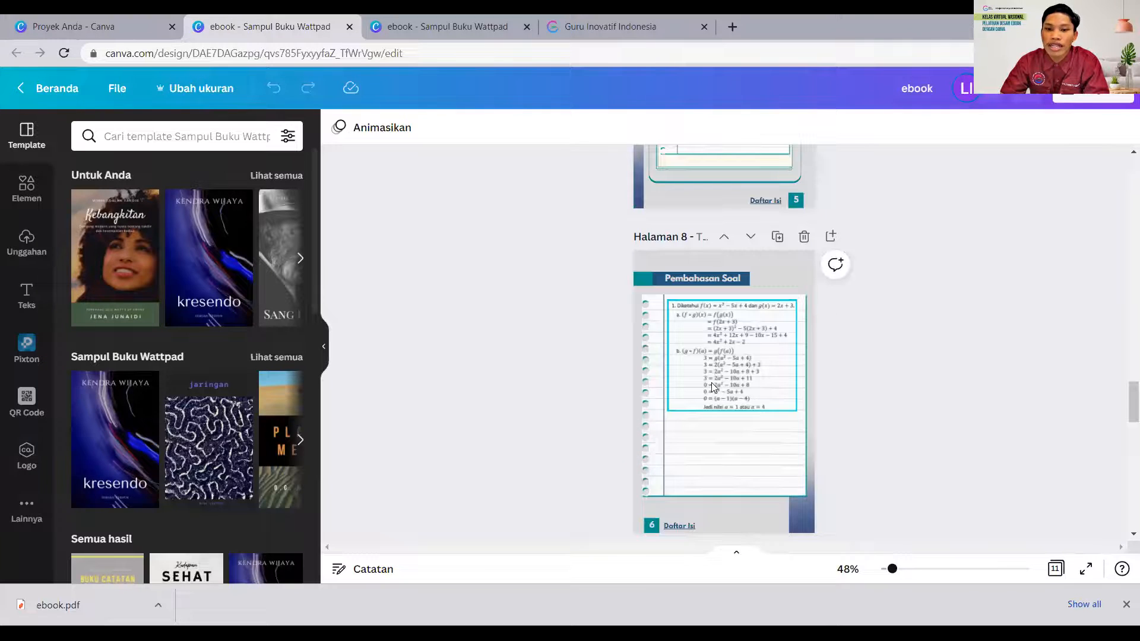
pyautogui.scroll(10, 711, 384)
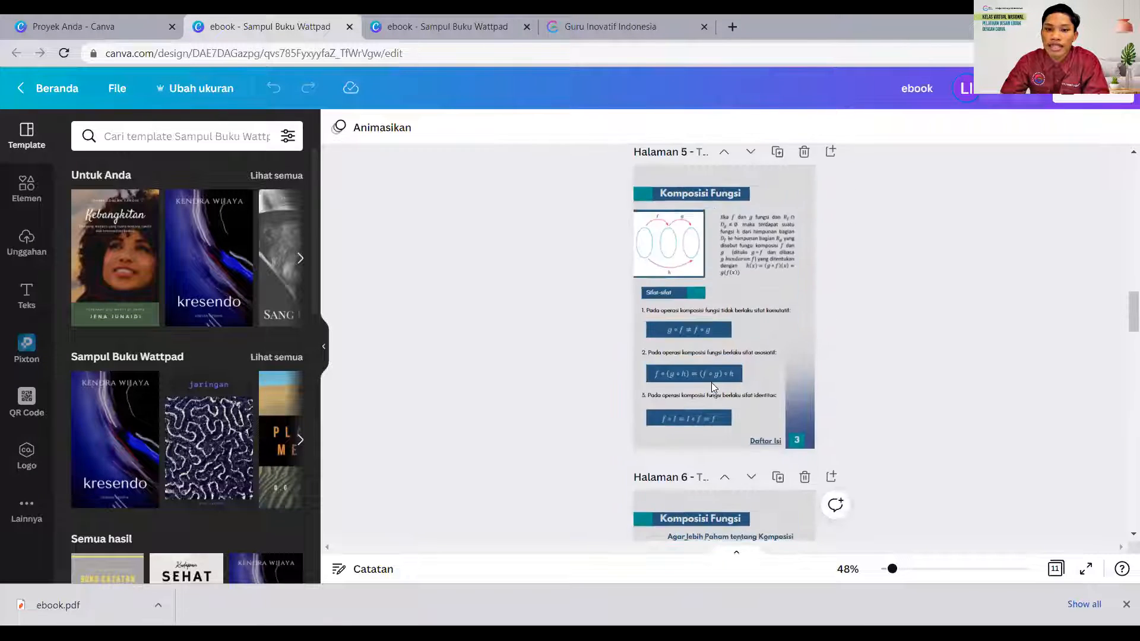
pyautogui.scroll(3, 711, 385)
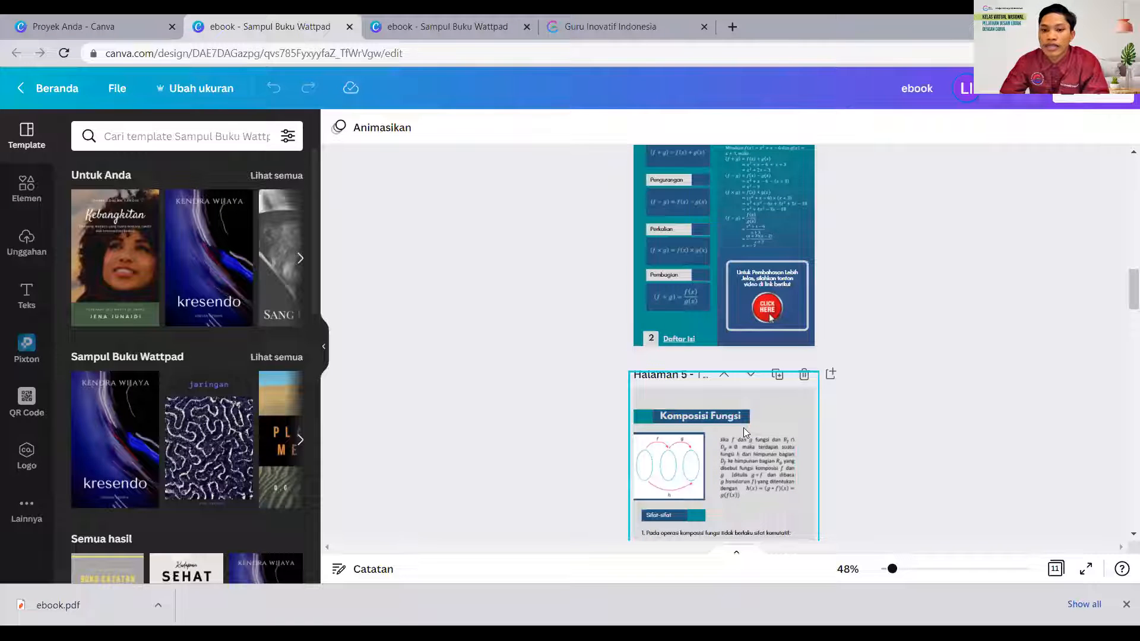
pyautogui.scroll(5, 752, 398)
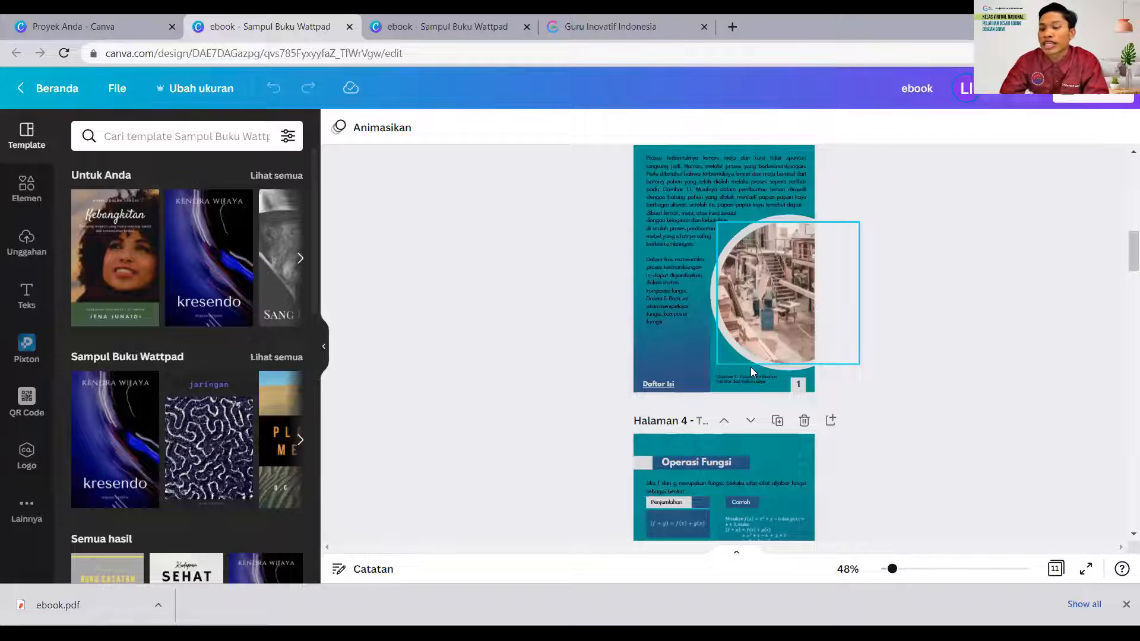
pyautogui.scroll(8, 750, 367)
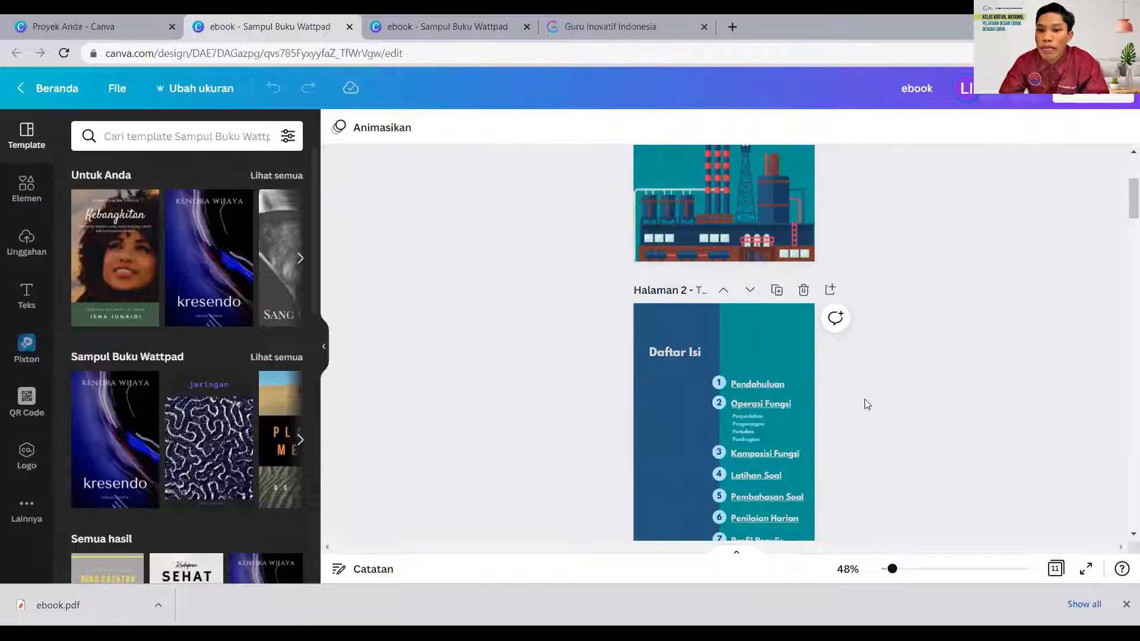
# - Examine the Daftar Isi entries and the content pages they refer to, from Pendahuluan through to the Penulis page
pyautogui.scroll(-1, 760, 406)
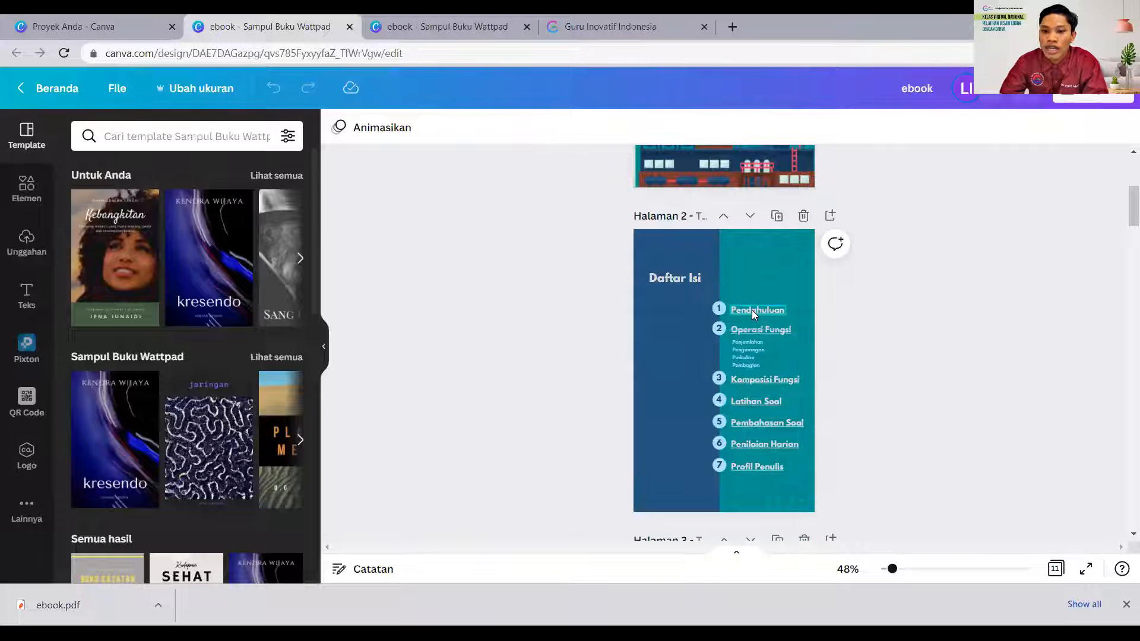
pyautogui.scroll(-4, 751, 362)
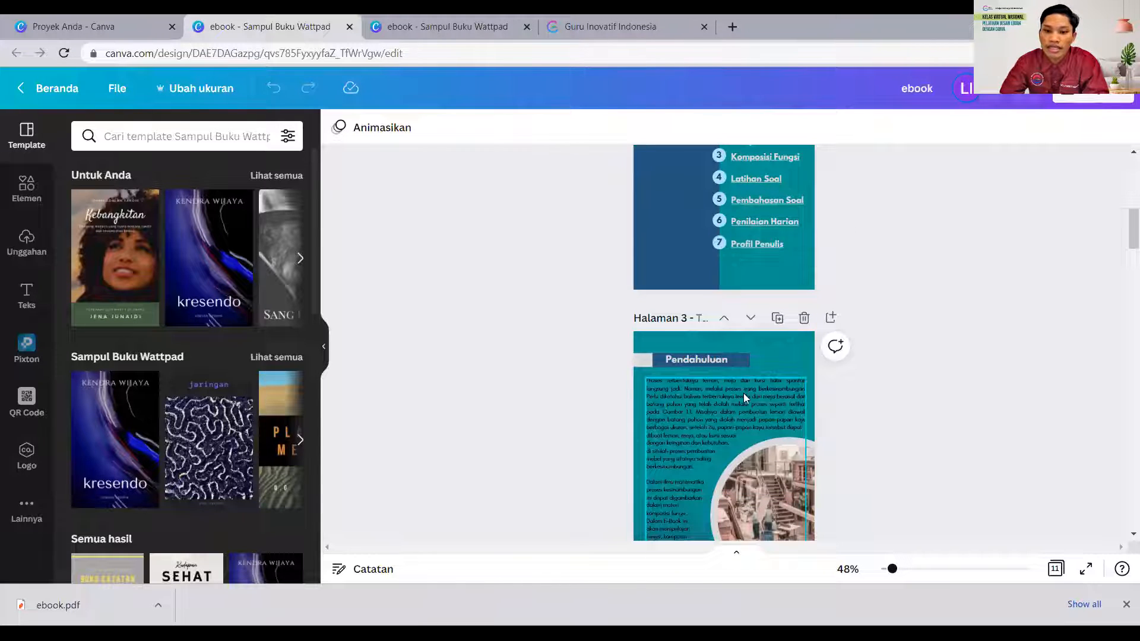
pyautogui.scroll(-1, 703, 327)
pyautogui.scroll(2, 735, 301)
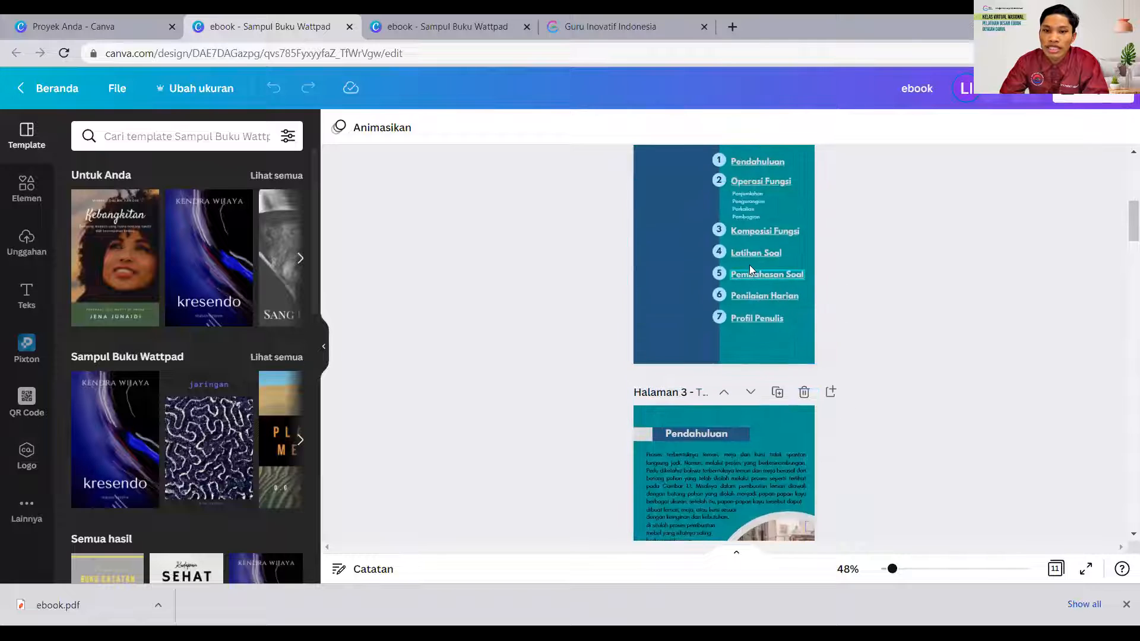
pyautogui.scroll(-4, 715, 406)
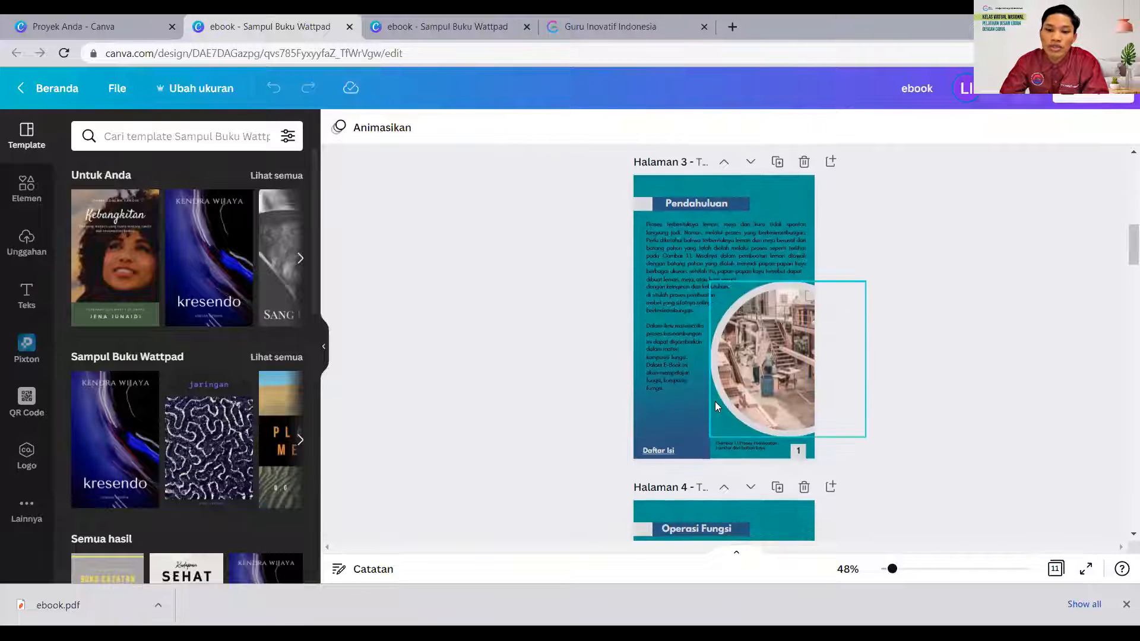
pyautogui.scroll(-16, 714, 402)
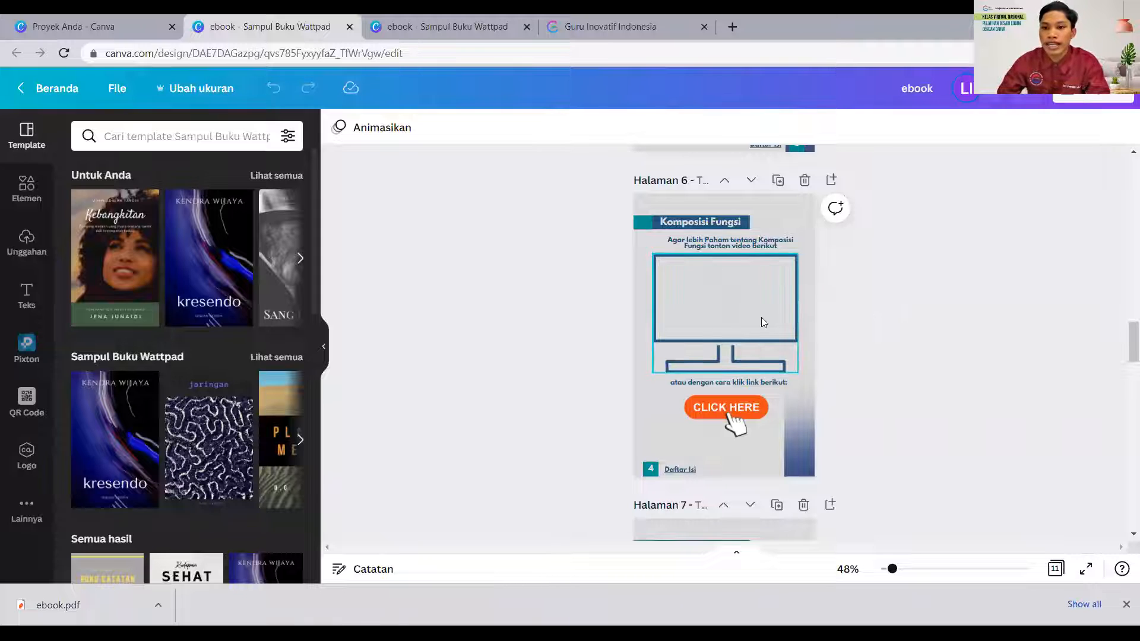
pyautogui.scroll(-20, 639, 353)
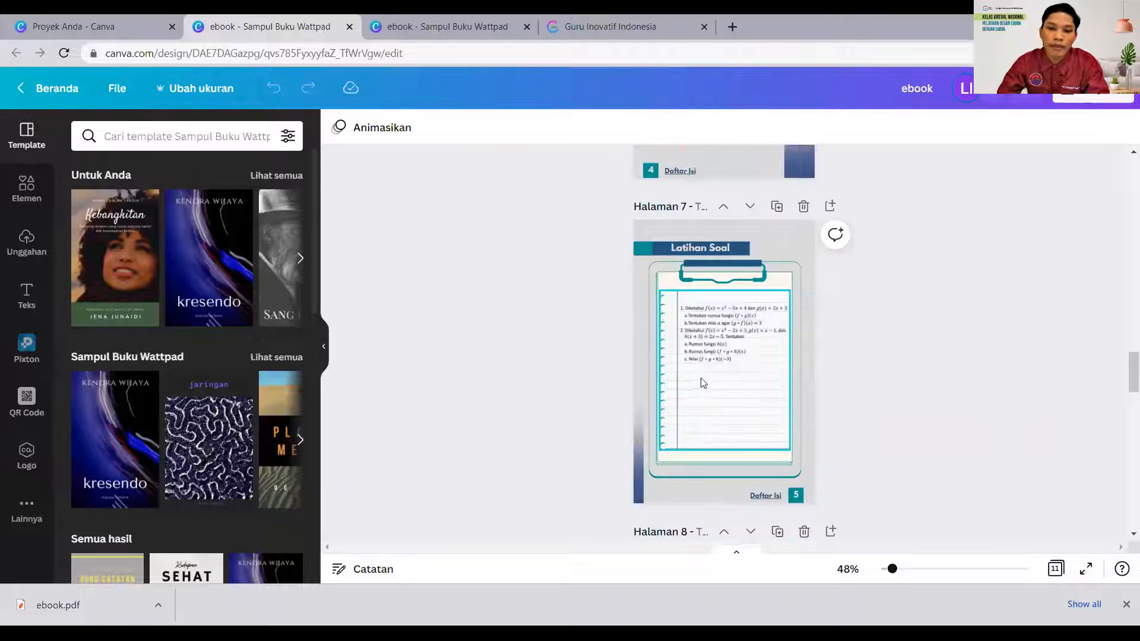
pyautogui.scroll(-3, 700, 377)
pyautogui.scroll(15, 700, 376)
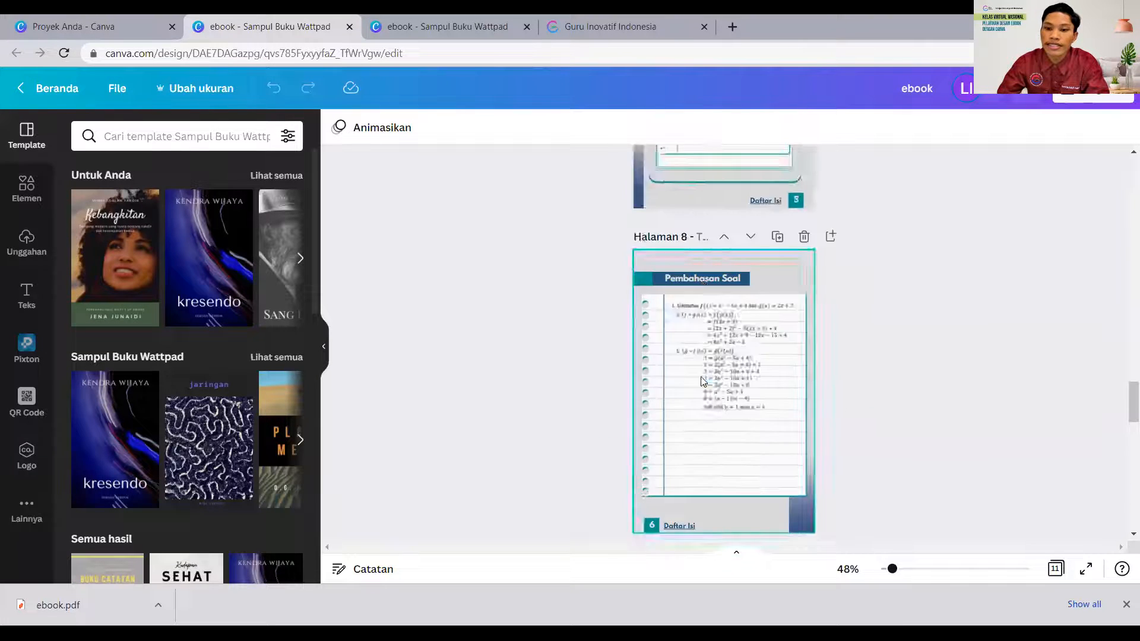
pyautogui.scroll(-16, 700, 377)
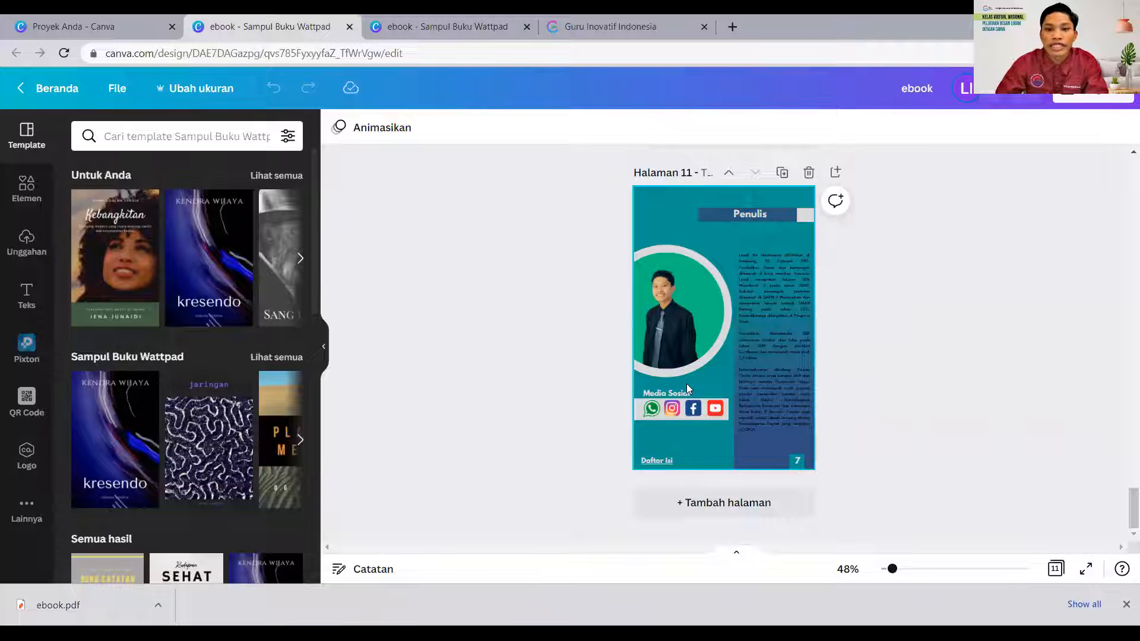
pyautogui.scroll(5, 682, 387)
pyautogui.scroll(4, 681, 387)
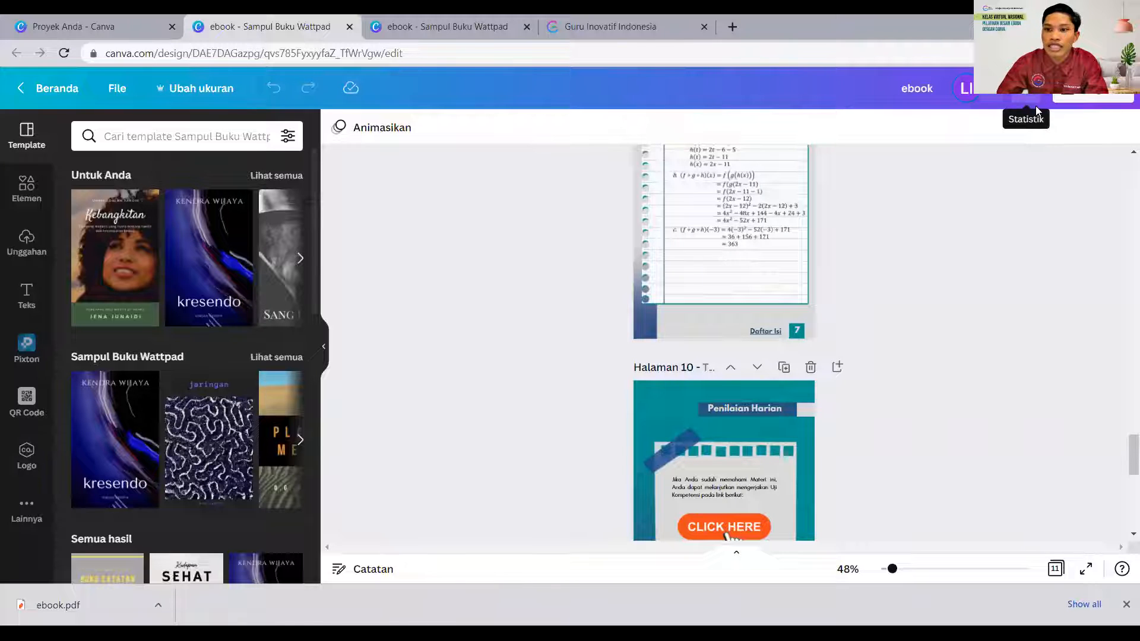
# - Open the design's download settings and set the file type to PDF Standar
pyautogui.click(1091, 96)
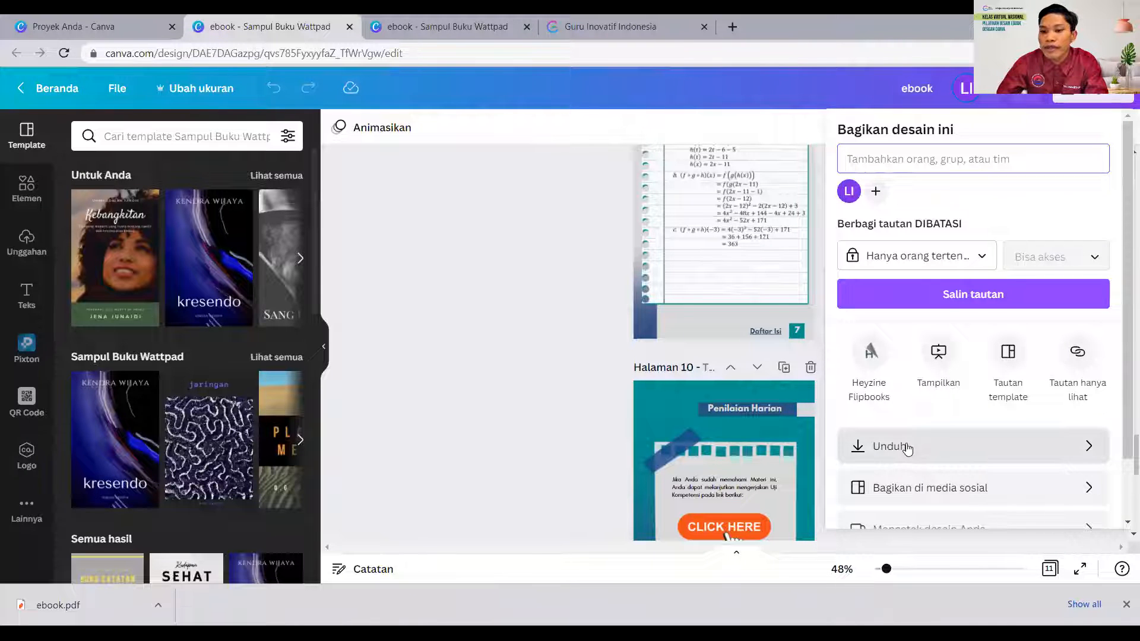
pyautogui.scroll(-1, 905, 447)
pyautogui.scroll(-2, 907, 449)
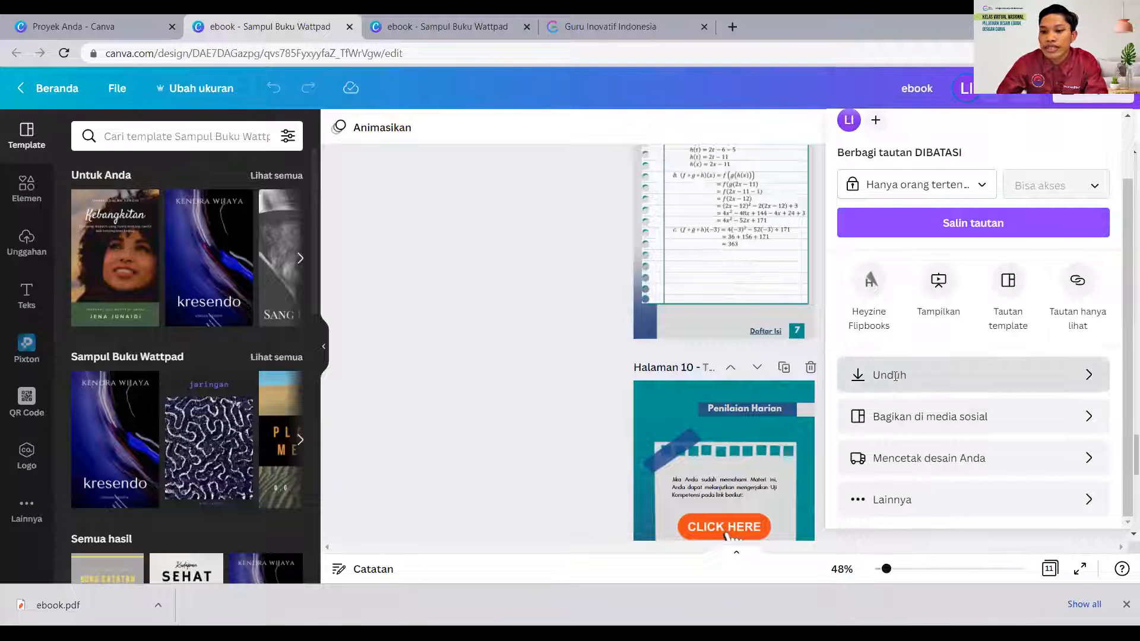
pyautogui.click(895, 382)
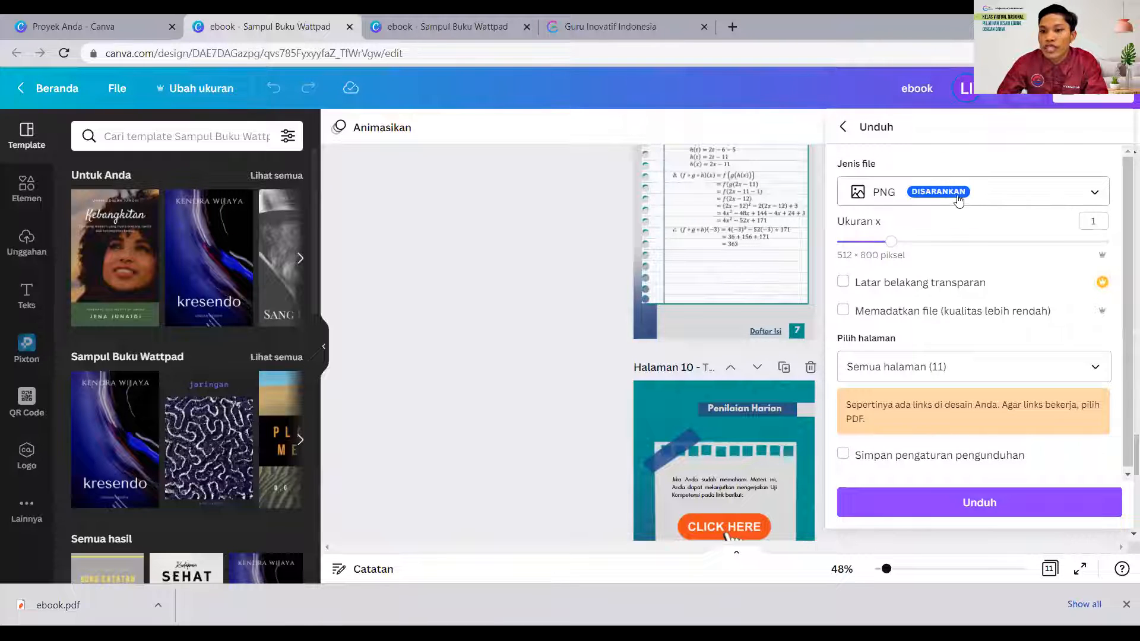
pyautogui.click(1063, 198)
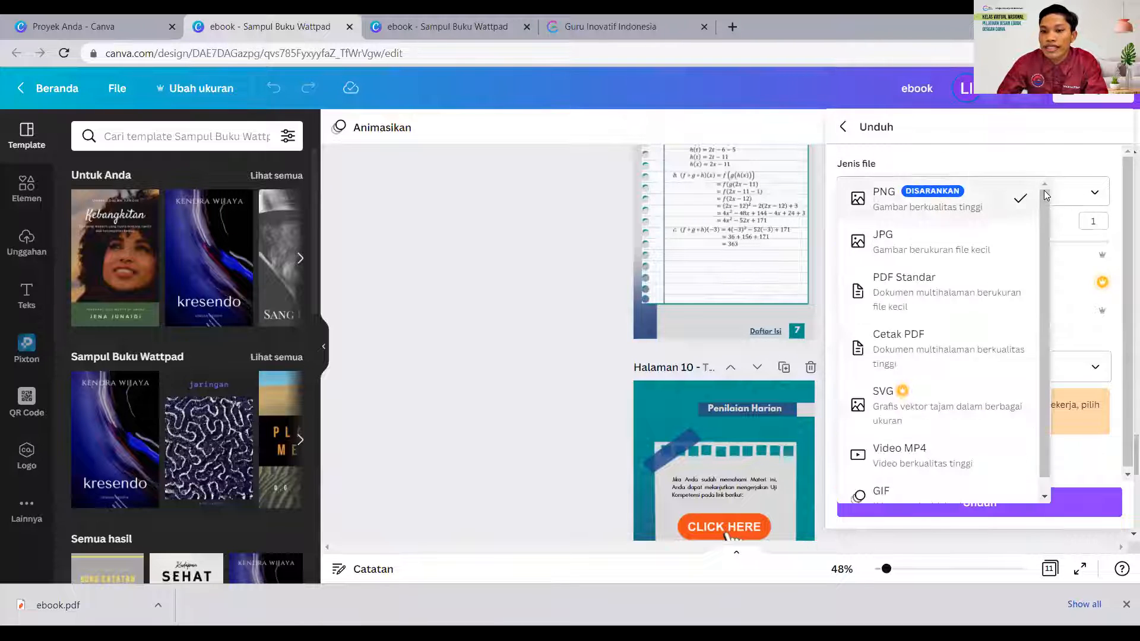
pyautogui.click(1092, 194)
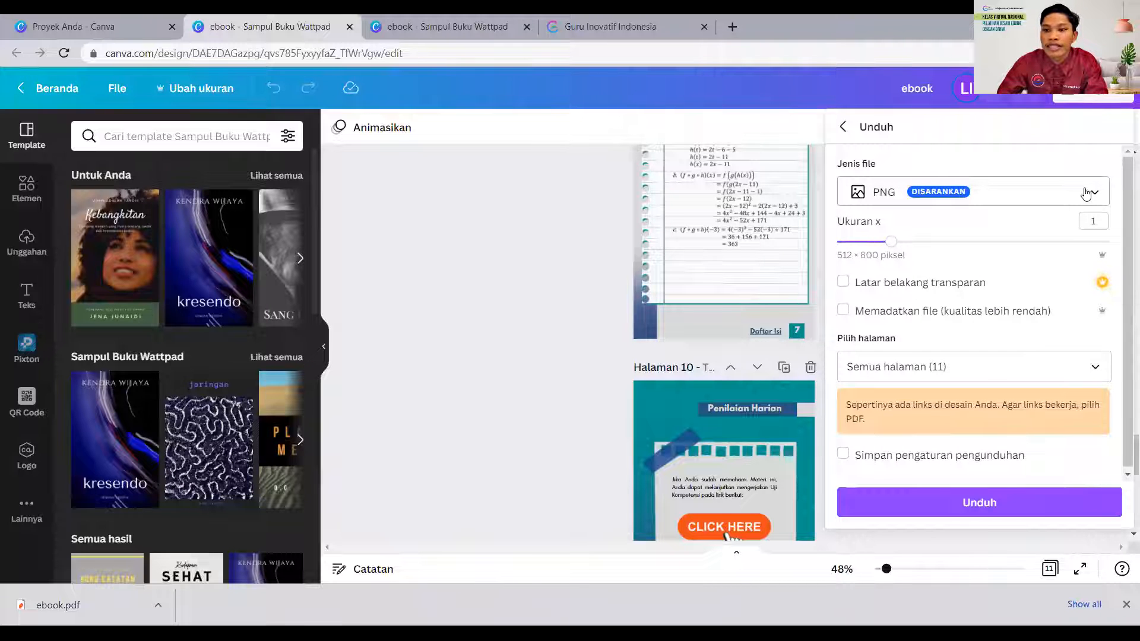
pyautogui.click(1086, 193)
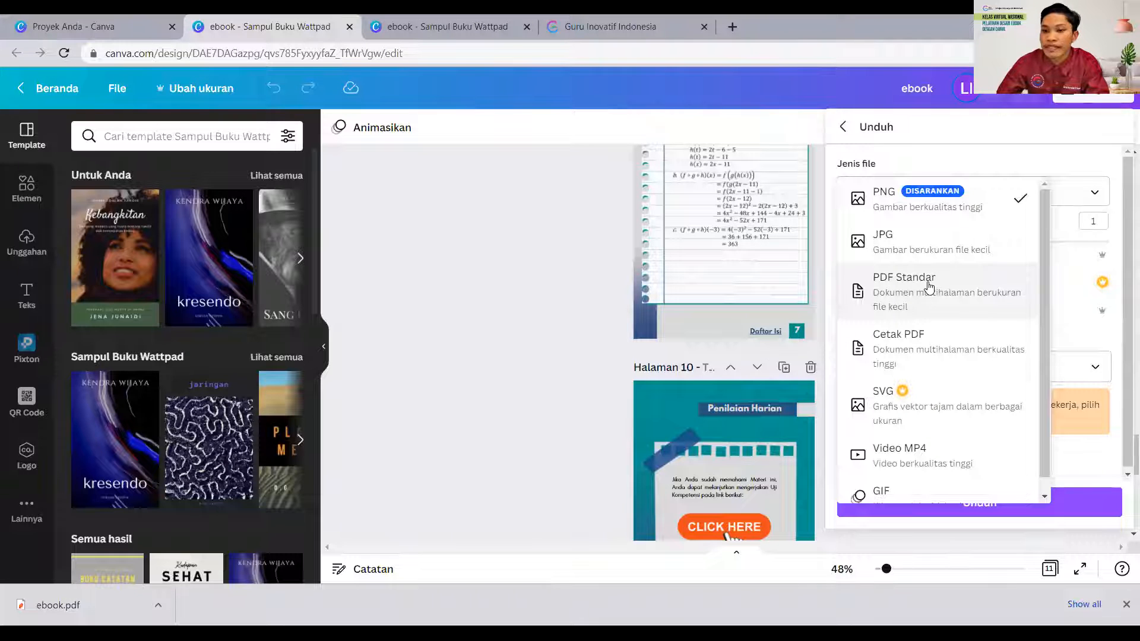
pyautogui.click(888, 296)
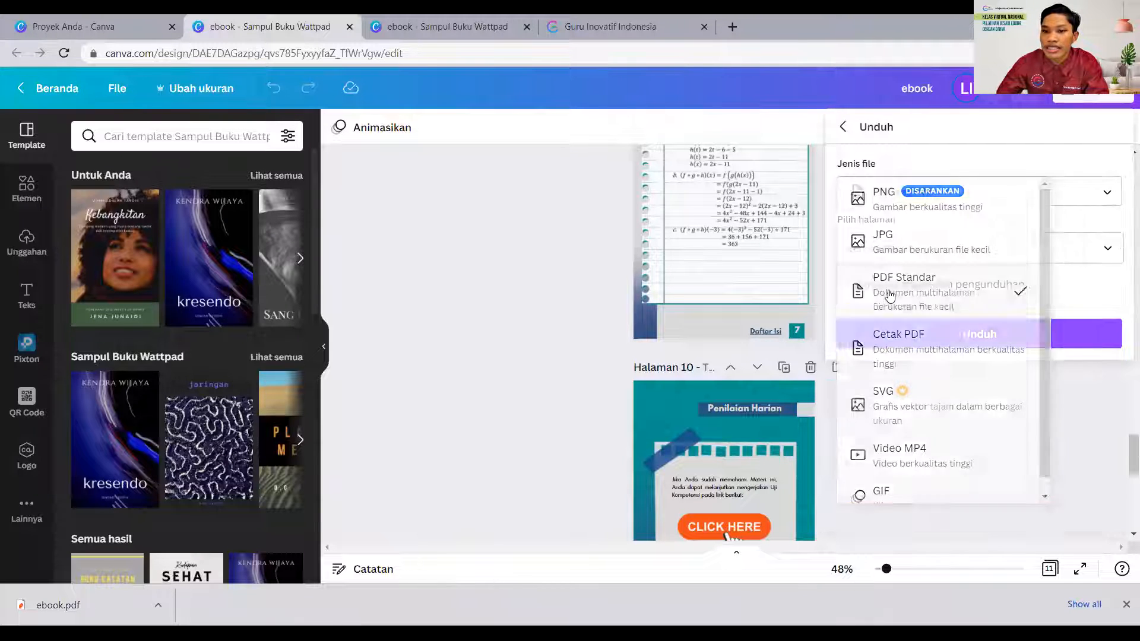
# - Include all pages (1–11) in the export, download the ebook as a PDF and dismiss the download notice
pyautogui.click(1104, 250)
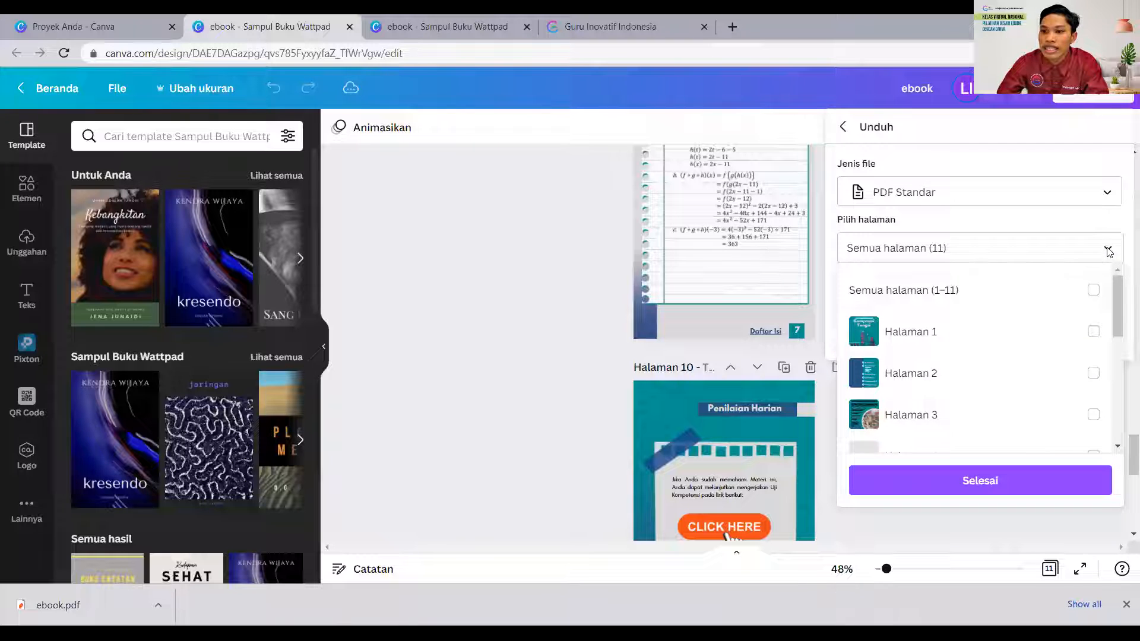
pyautogui.click(1092, 290)
pyautogui.scroll(-3, 1017, 359)
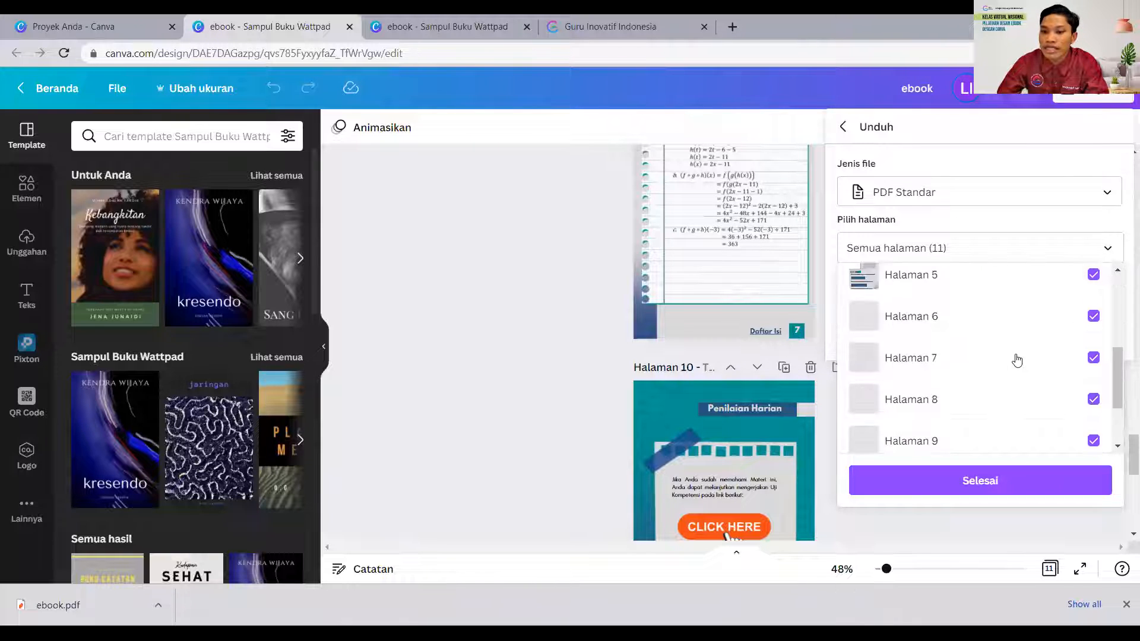
pyautogui.scroll(-2, 1017, 359)
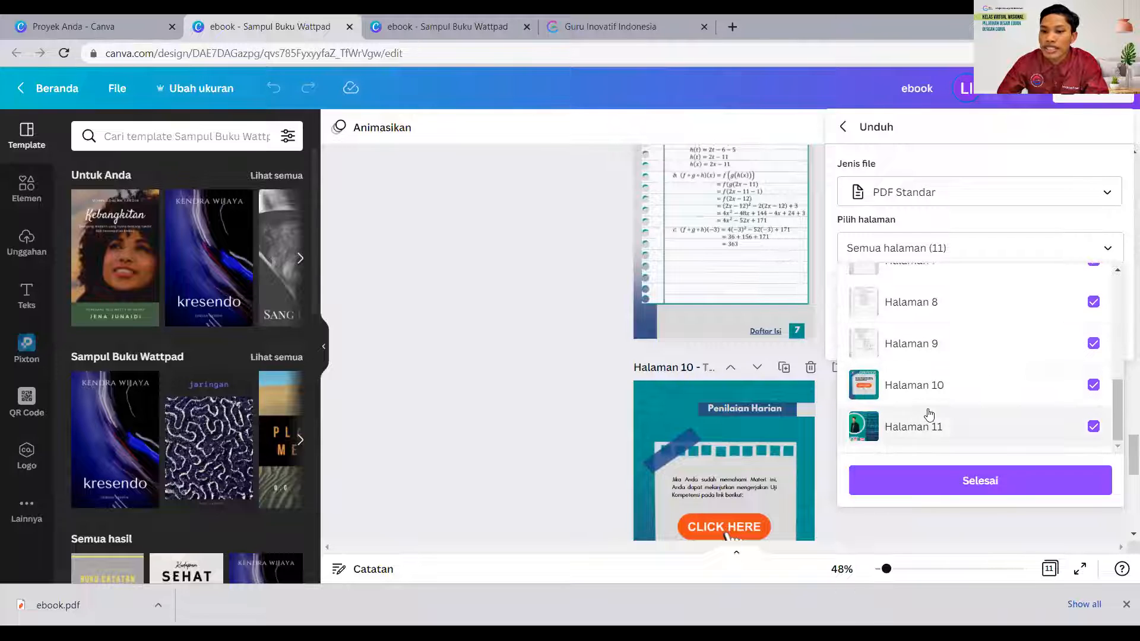
pyautogui.click(1093, 427)
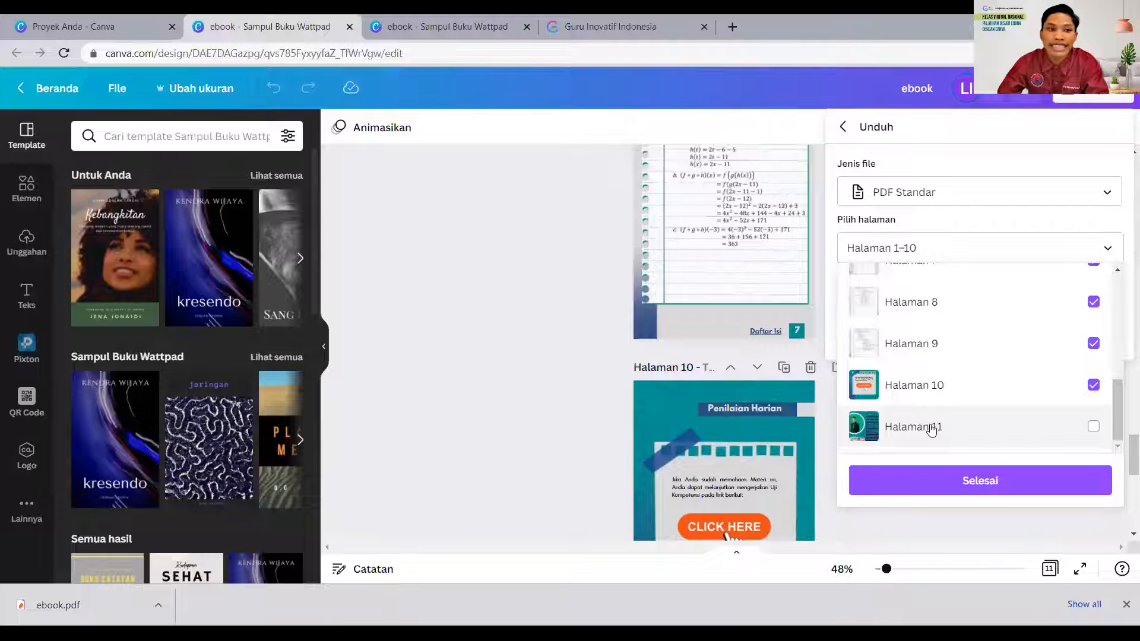
pyautogui.click(1094, 427)
pyautogui.scroll(5, 1084, 425)
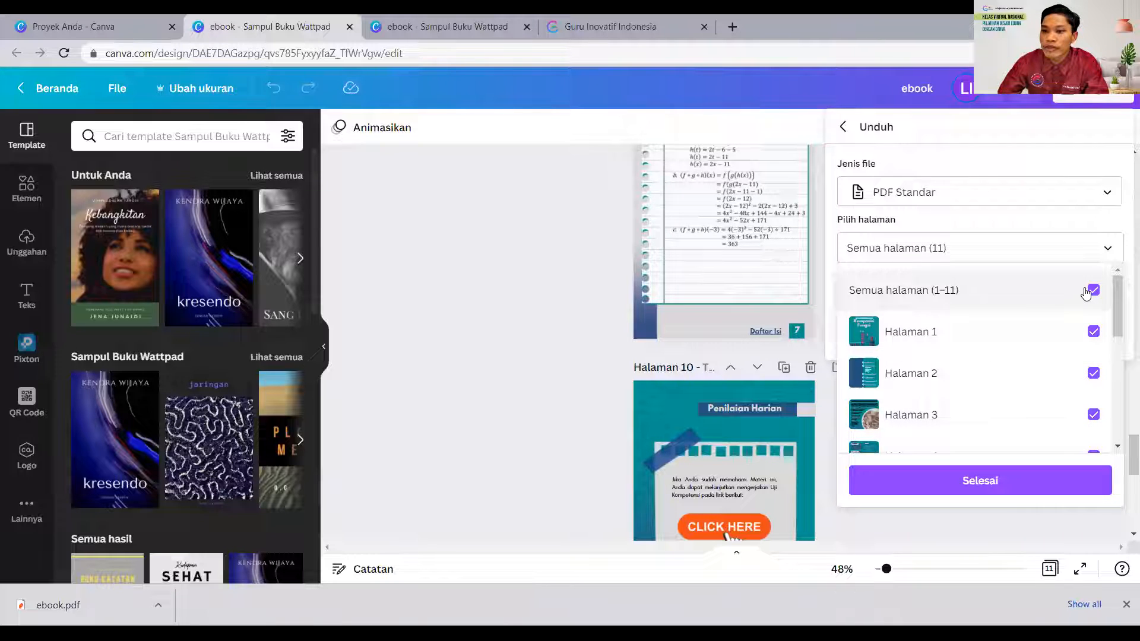
pyautogui.scroll(-4, 985, 385)
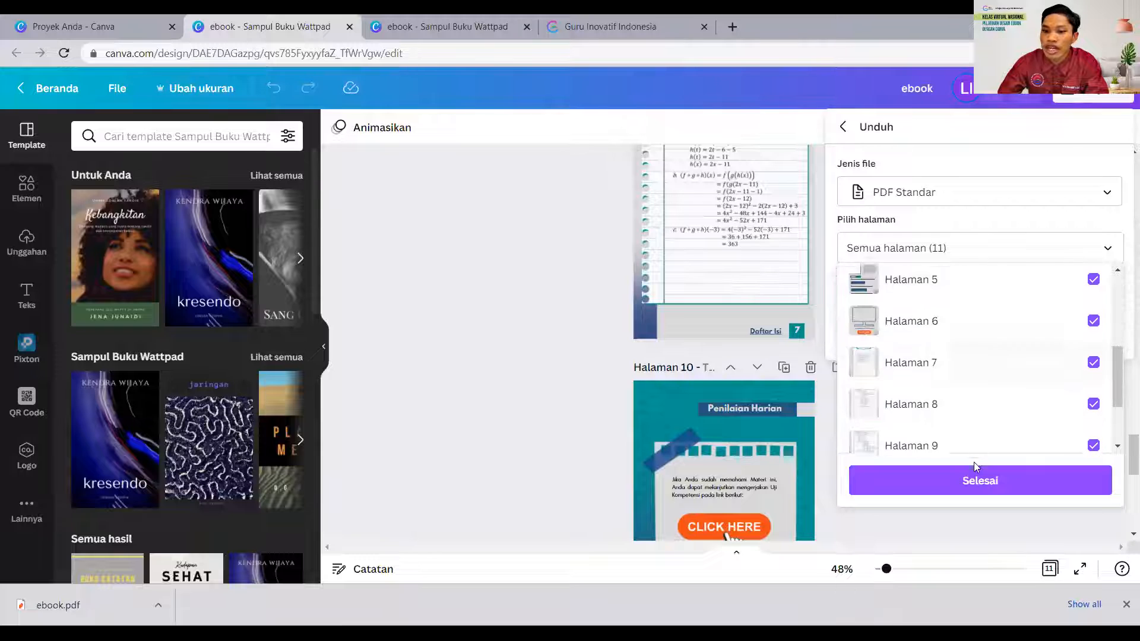
pyautogui.click(986, 484)
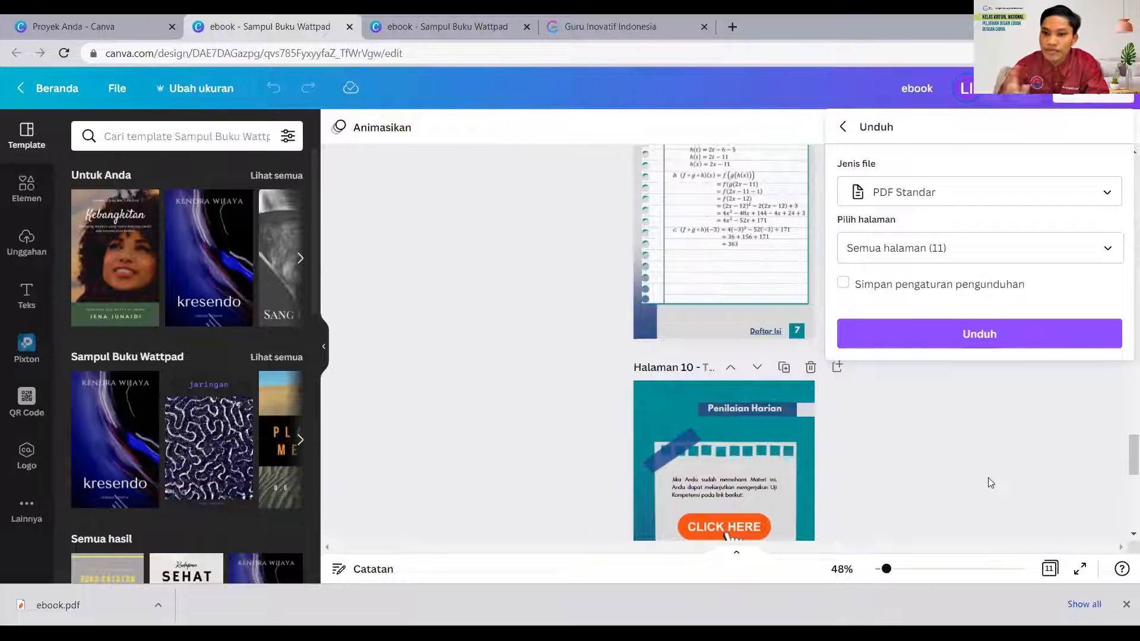
pyautogui.click(986, 335)
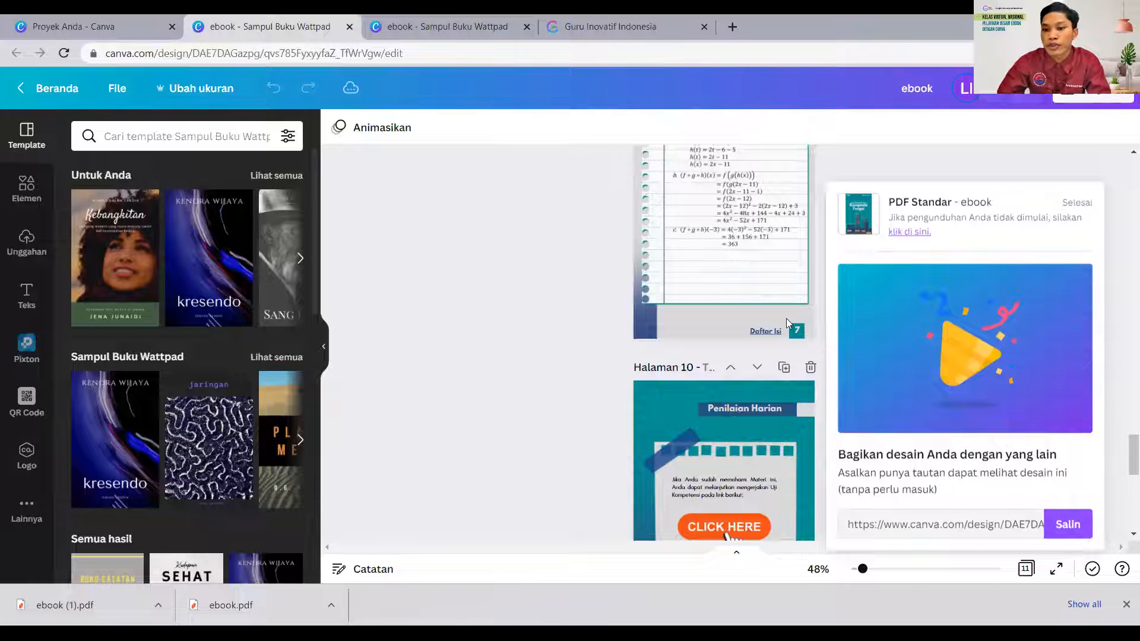
pyautogui.click(859, 213)
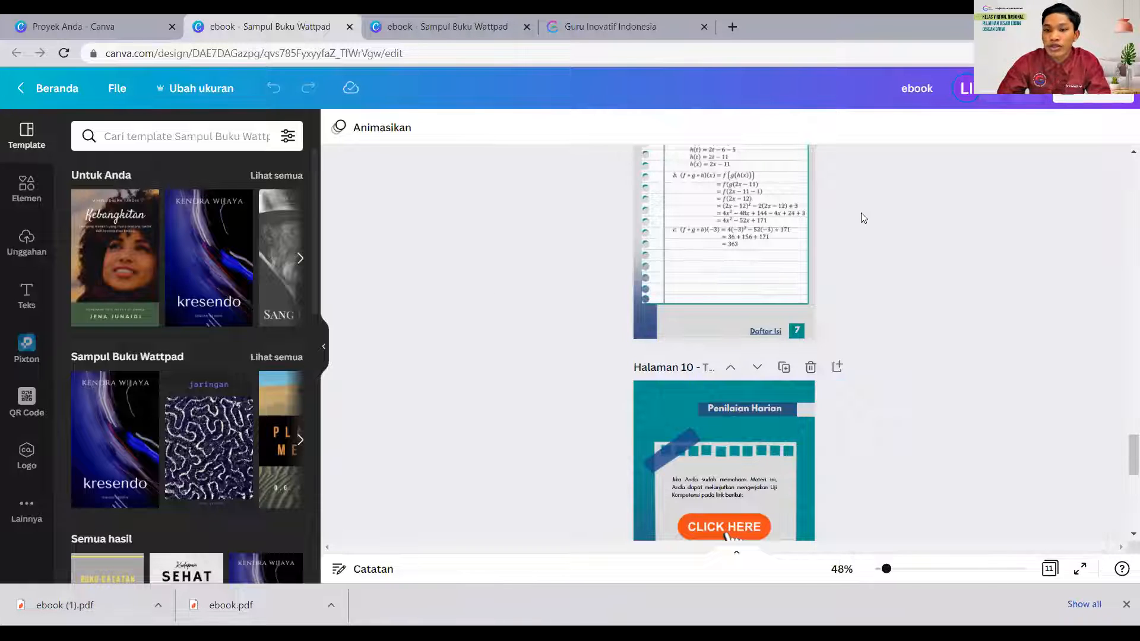
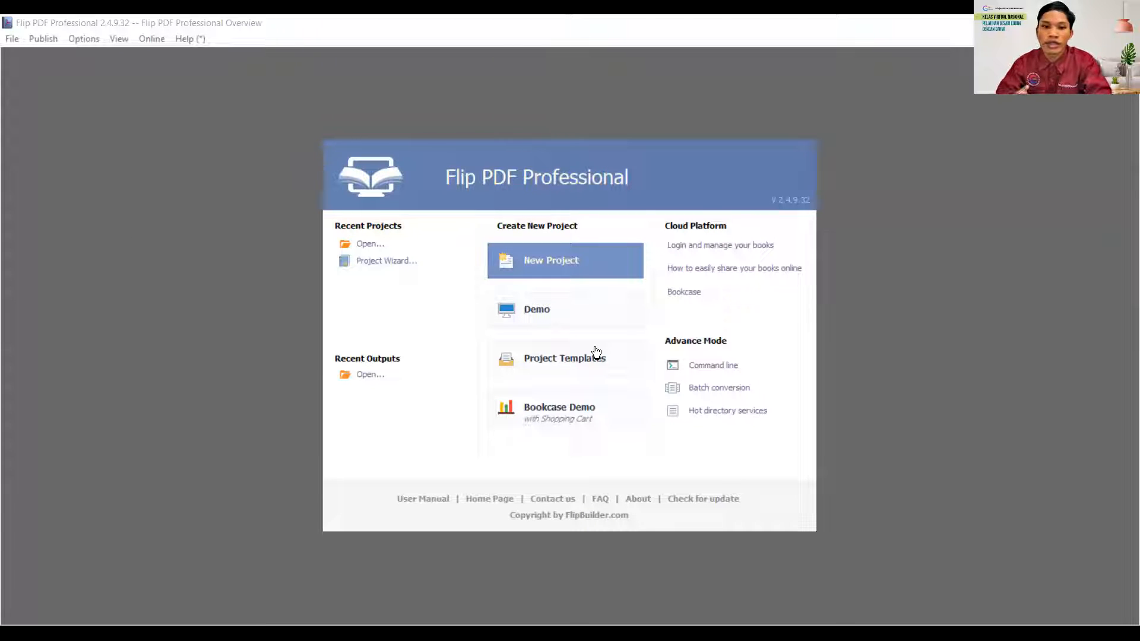
# - In Flip PDF Professional, create a new HTML5 project and import all pages of ebook.pdf from the Downloads folder
pyautogui.click(552, 264)
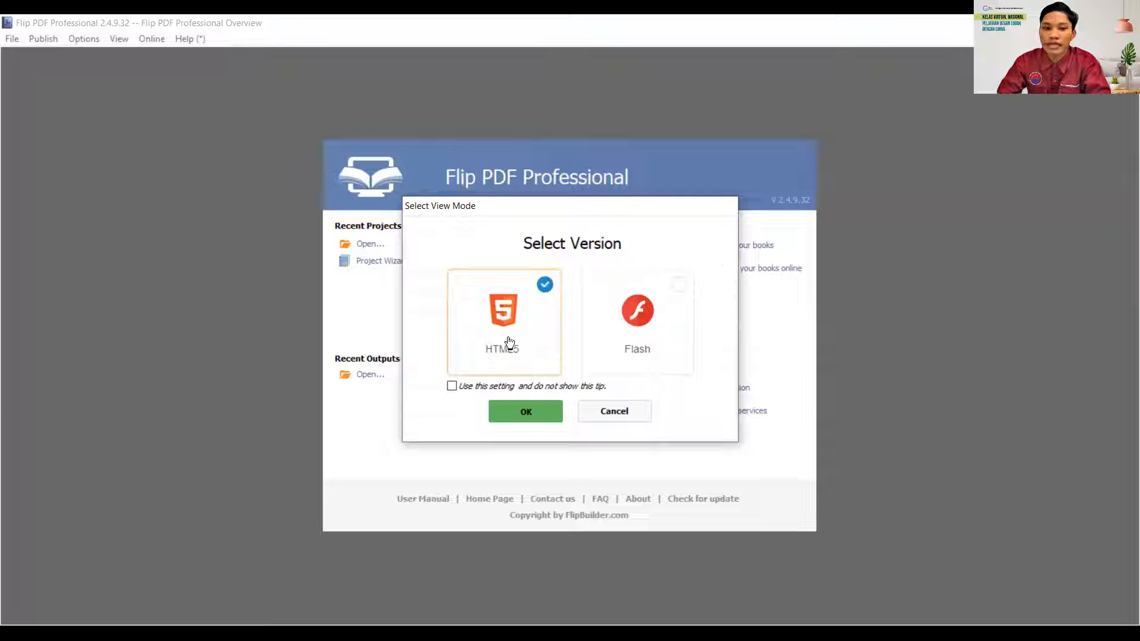
pyautogui.click(530, 408)
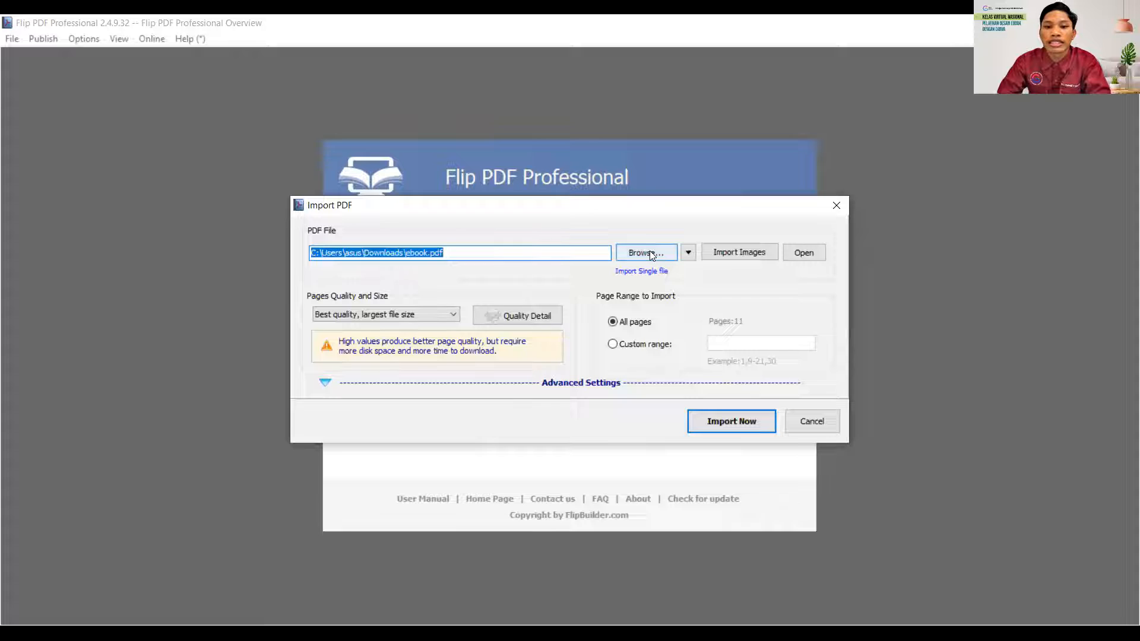
pyautogui.click(650, 250)
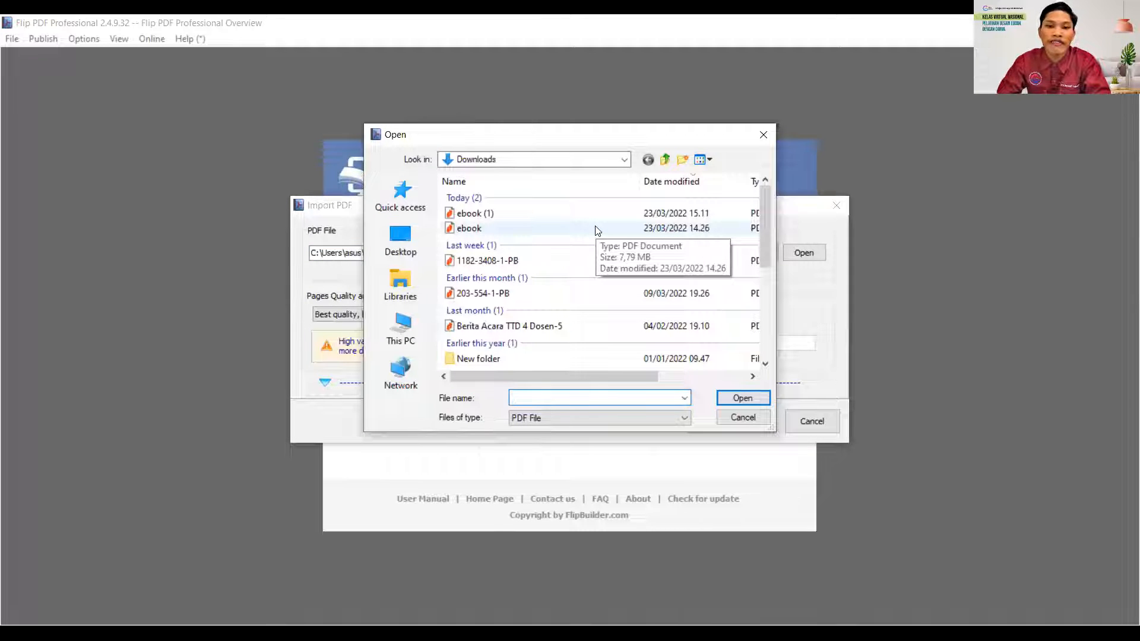
pyautogui.click(588, 233)
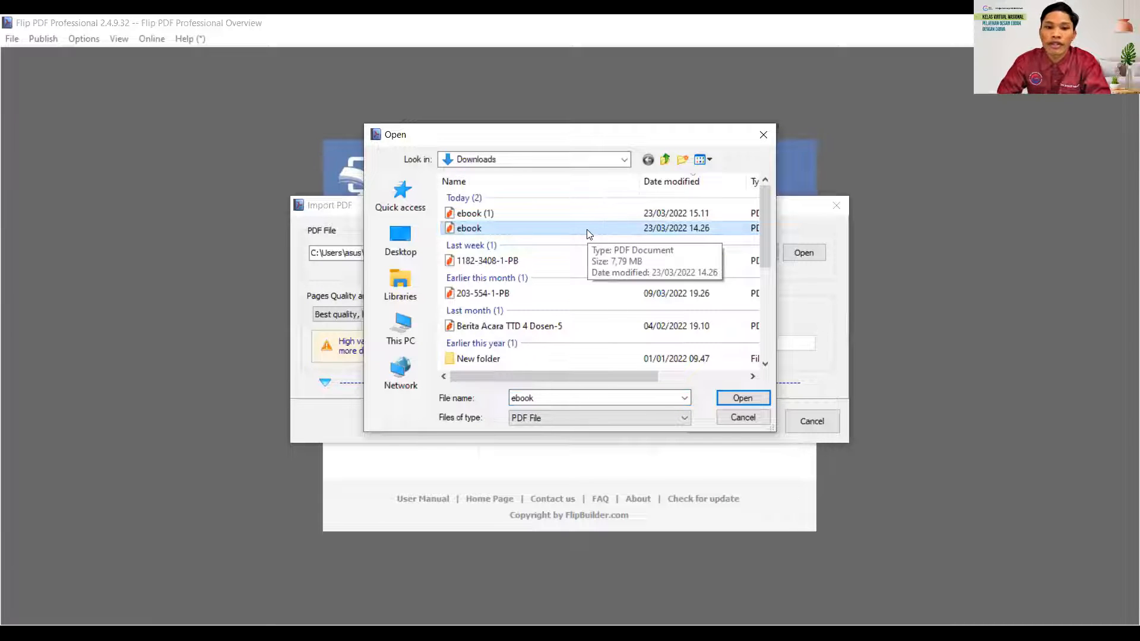
pyautogui.click(741, 399)
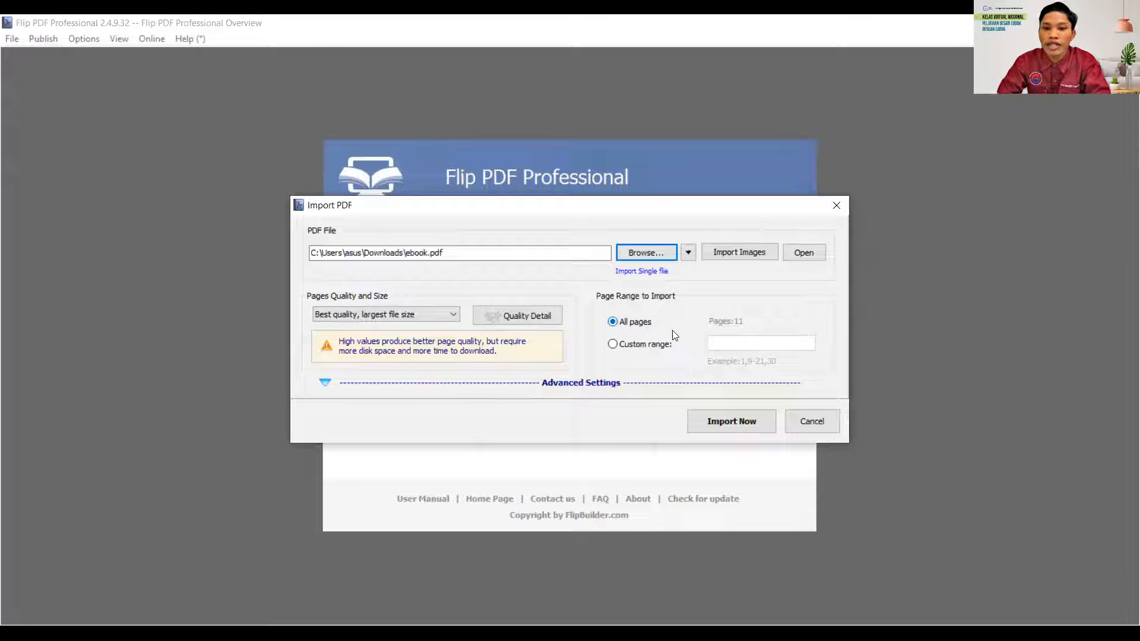
pyautogui.click(726, 423)
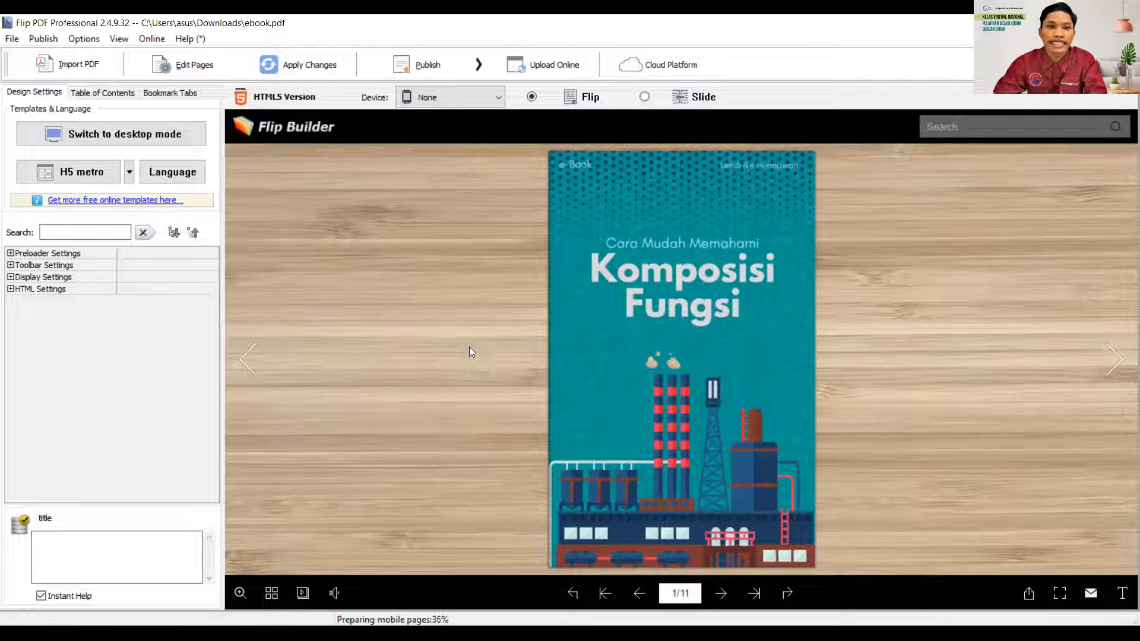
# - Flip through the imported flipbook from the cover to the final spread and back to the Daftar Isi page
pyautogui.click(1115, 374)
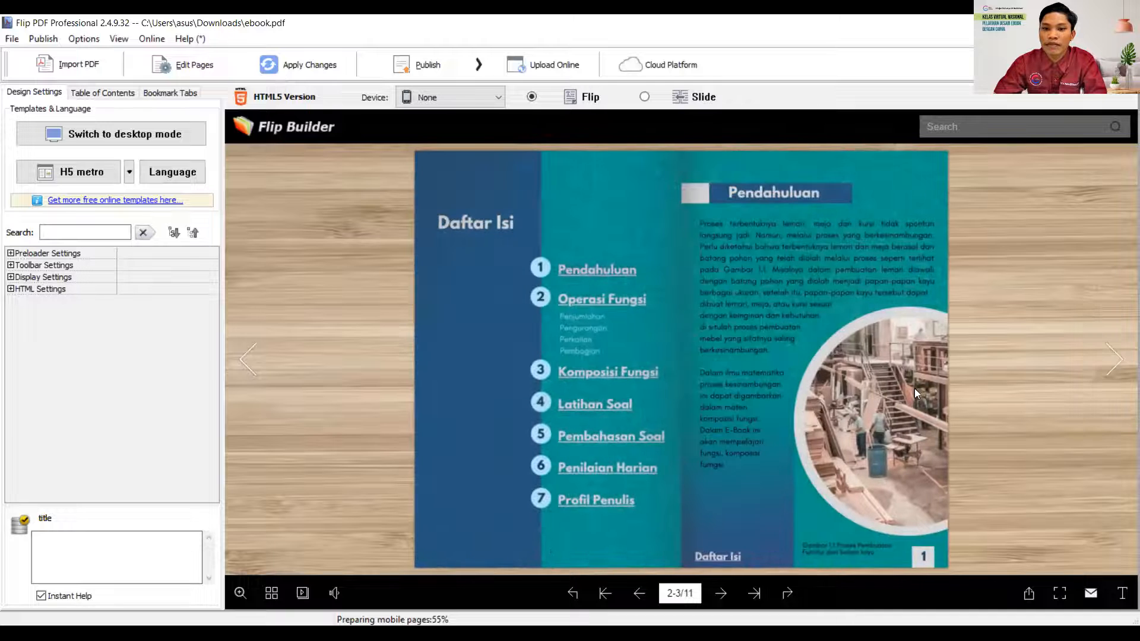
pyautogui.click(1125, 375)
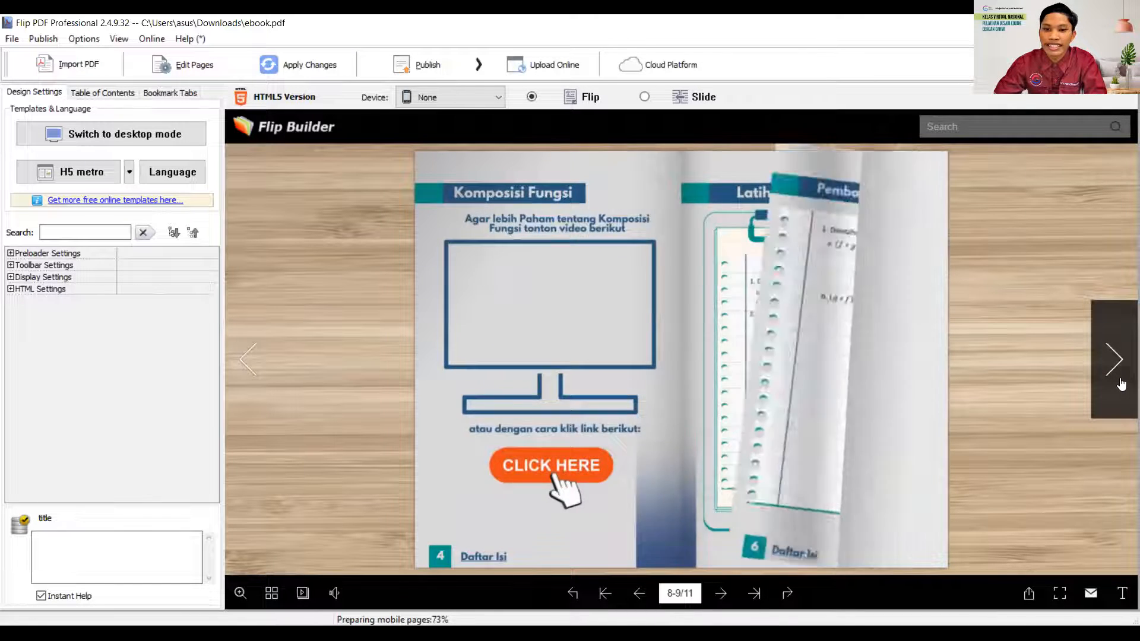
pyautogui.click(1121, 383)
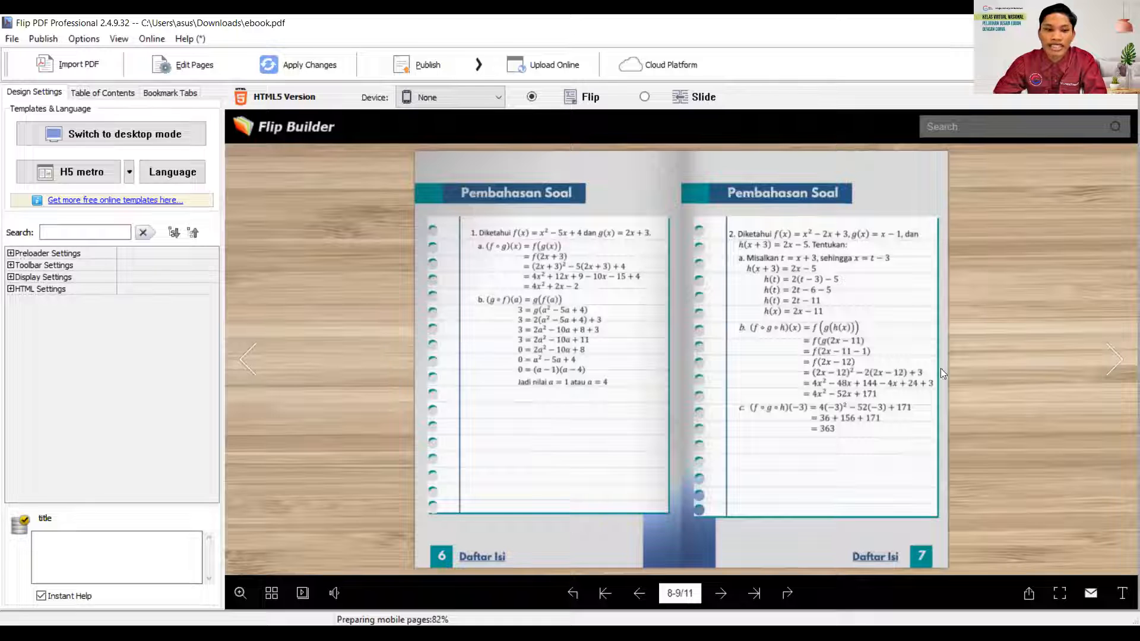
pyautogui.click(1118, 357)
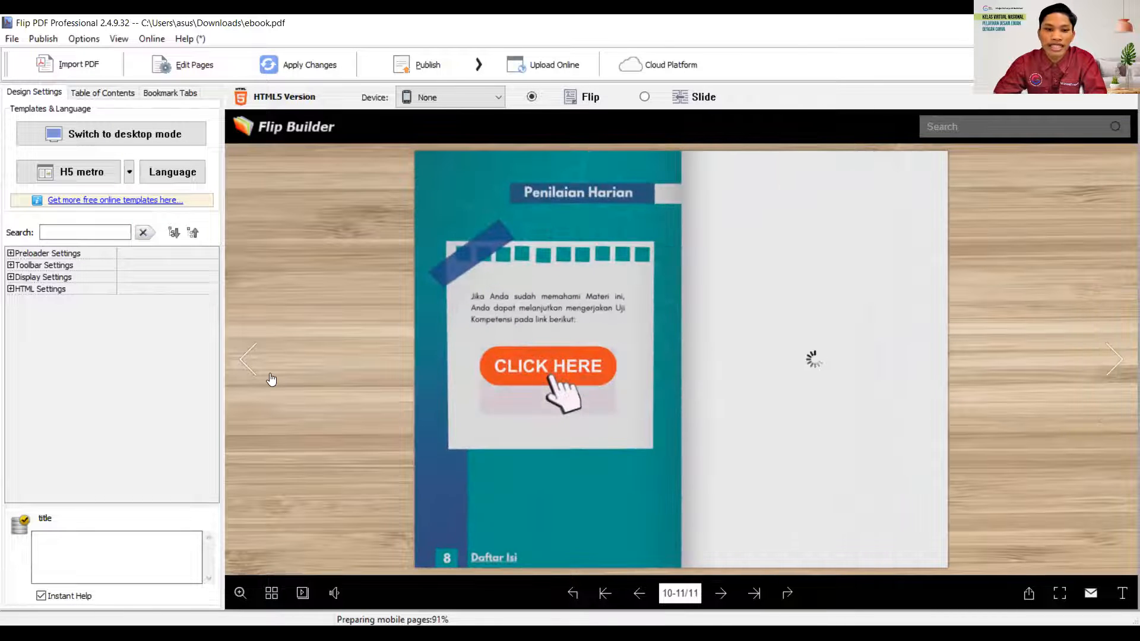
pyautogui.click(265, 375)
pyautogui.click(265, 375)
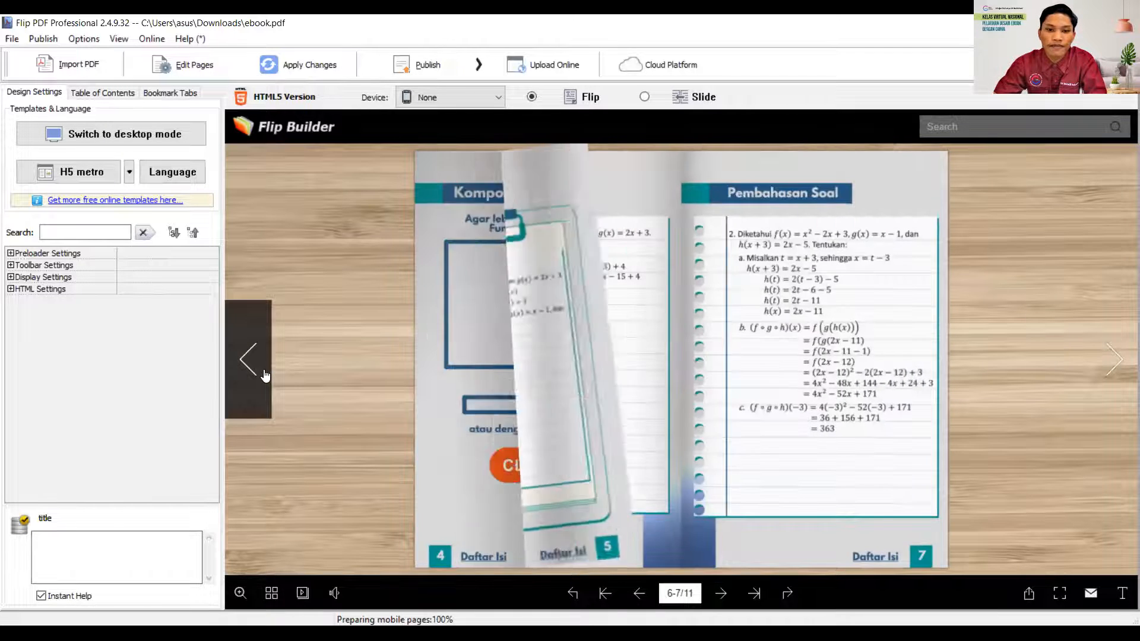
pyautogui.click(265, 375)
pyautogui.click(265, 375)
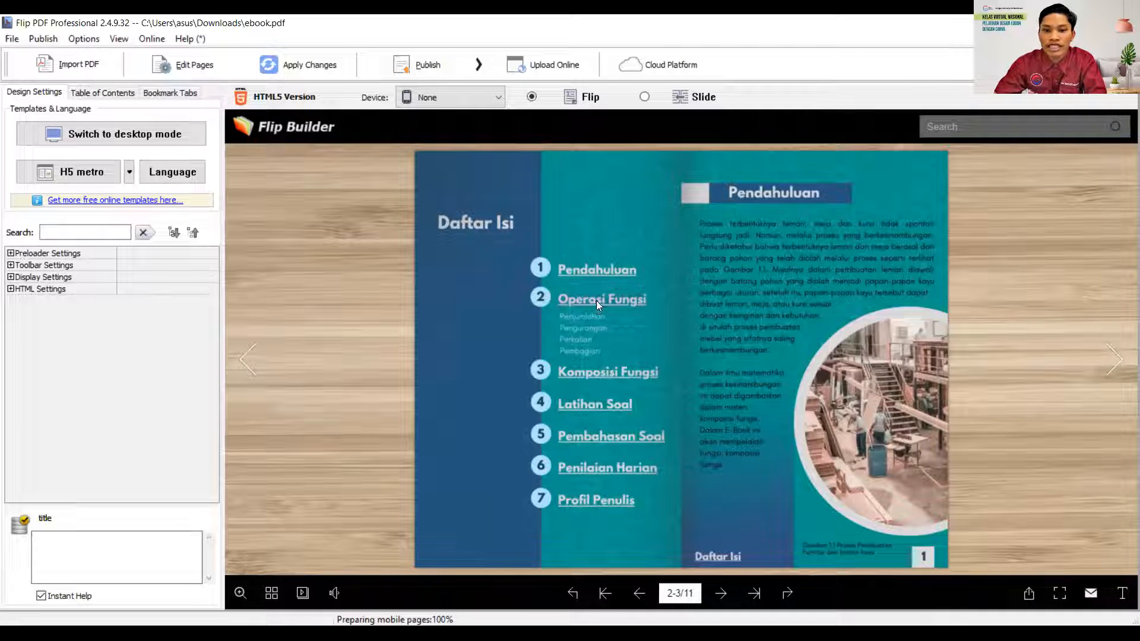
# - Test the Daftar Isi links to Operasi Fungsi, Pembahasan Soal and Profil Penulis, returning to the contents page each time
pyautogui.click(597, 303)
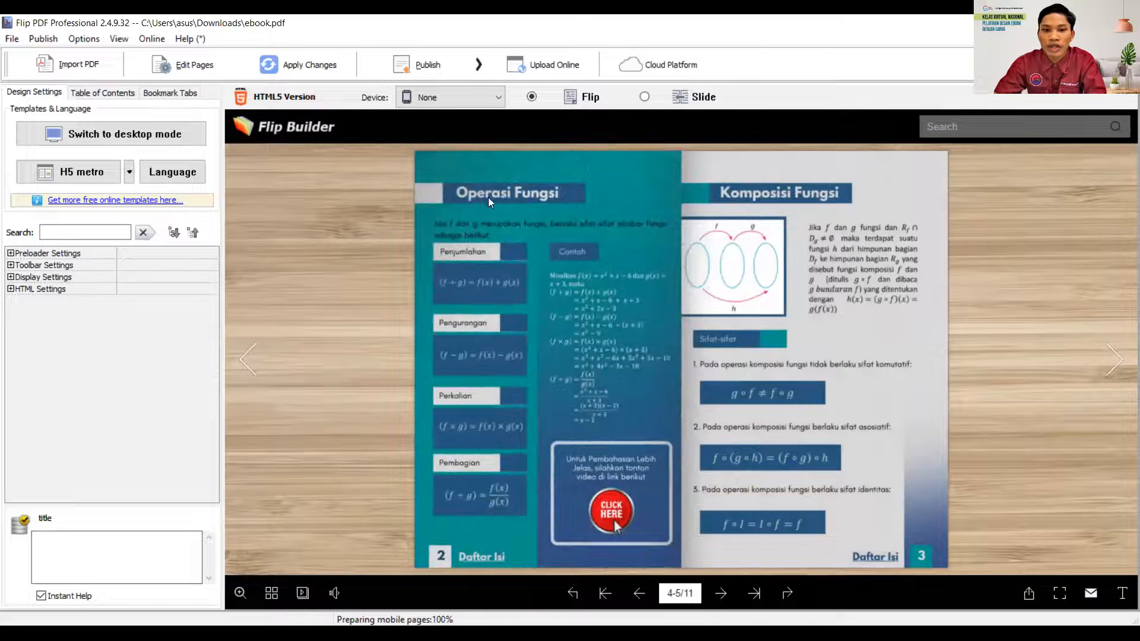
pyautogui.click(461, 561)
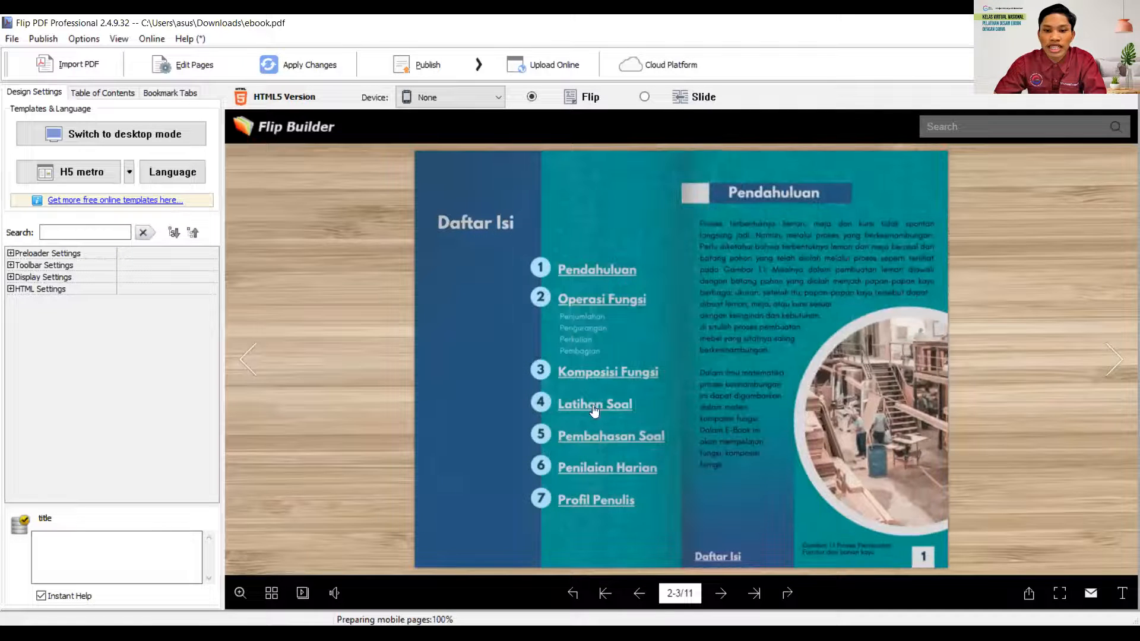
pyautogui.click(590, 438)
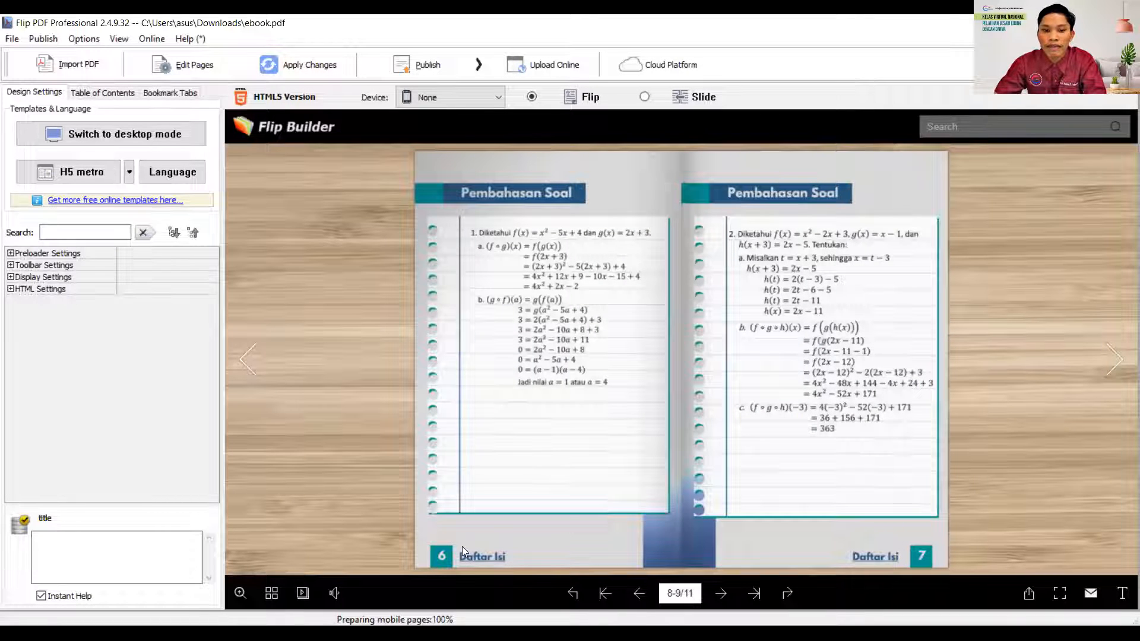
pyautogui.click(478, 556)
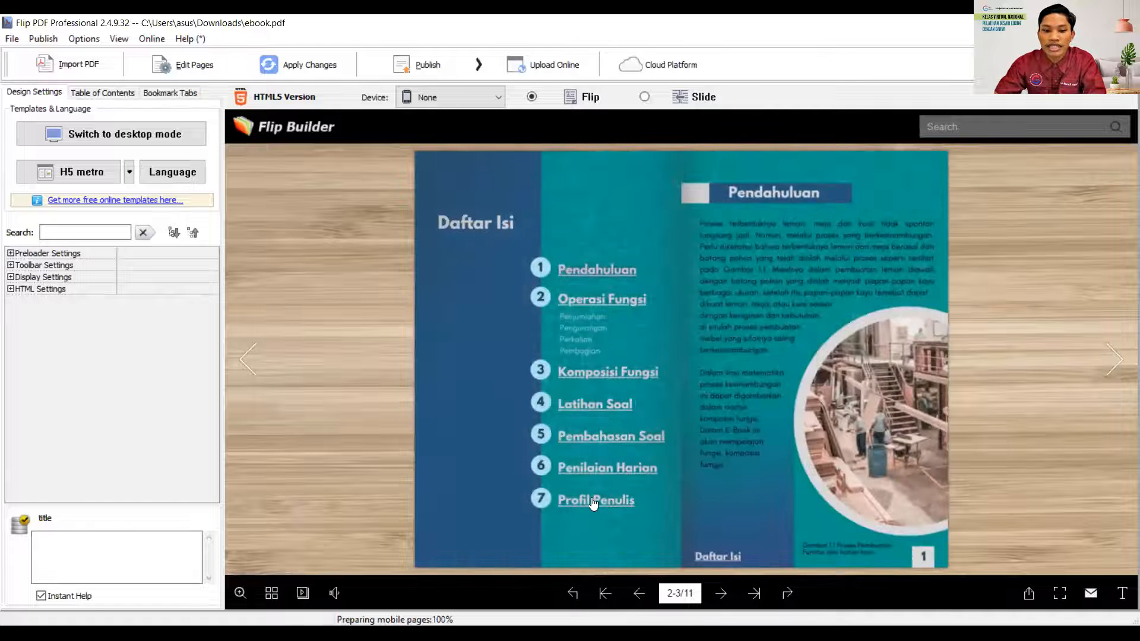
pyautogui.click(596, 503)
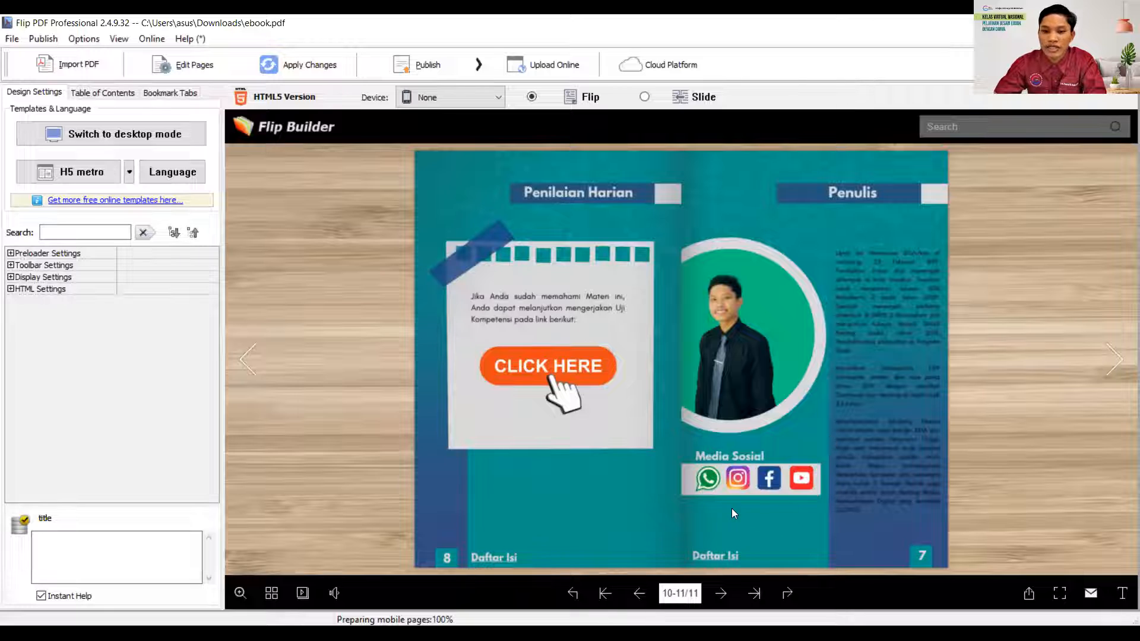
pyautogui.click(719, 556)
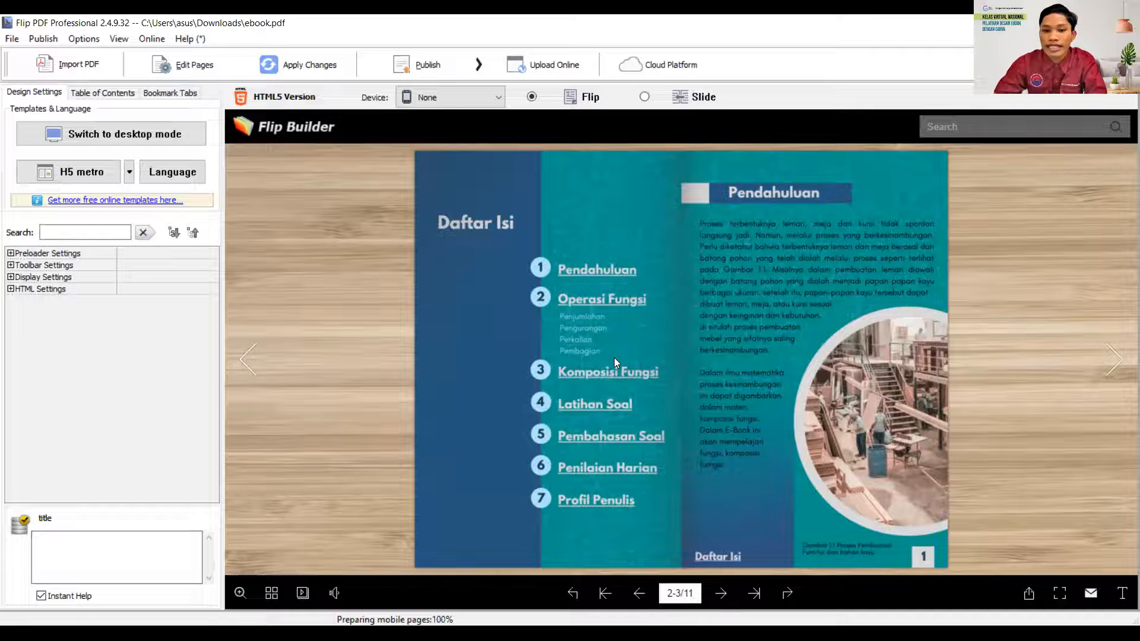
# - Look through the spreads from Operasi Fungsi to Pembahasan Soal and return to the Komposisi Fungsi video page
pyautogui.click(605, 300)
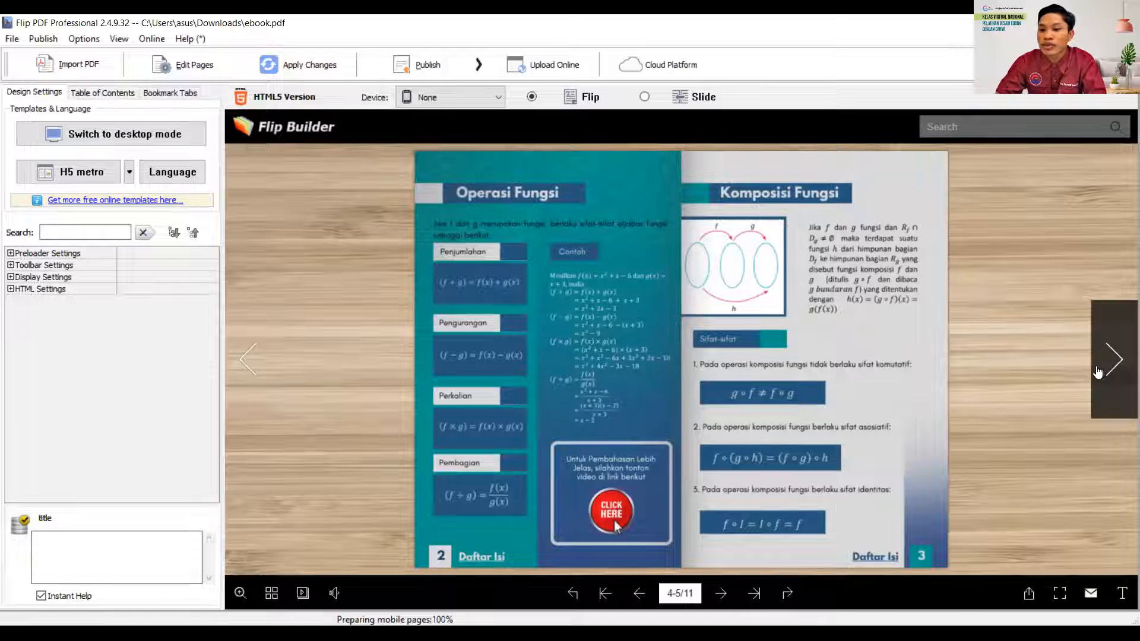
pyautogui.click(1113, 359)
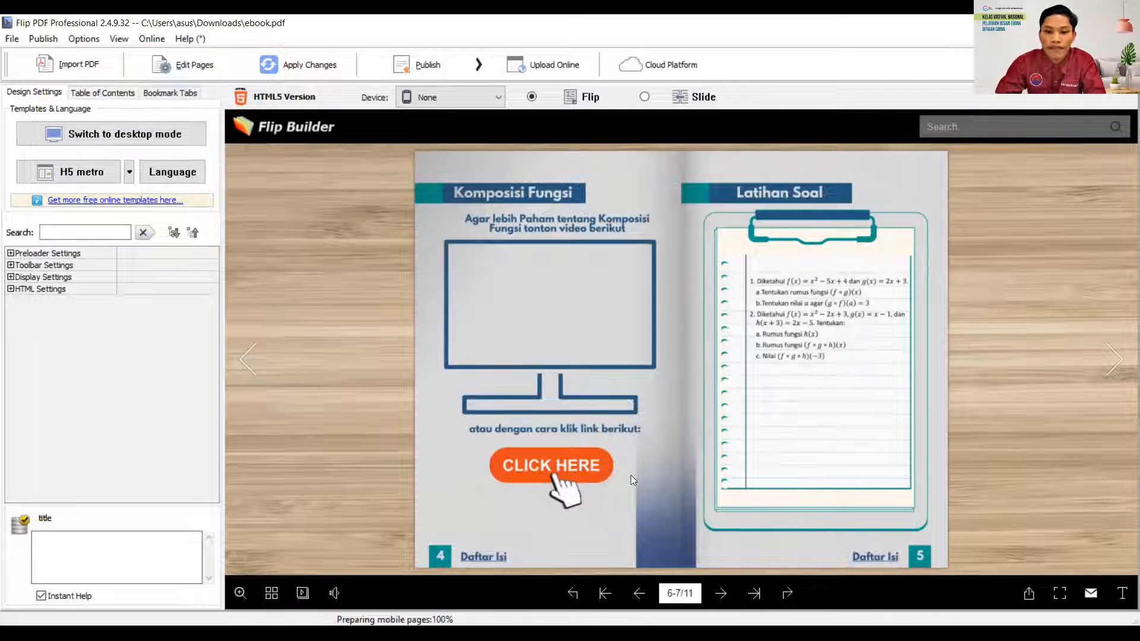
pyautogui.click(1116, 374)
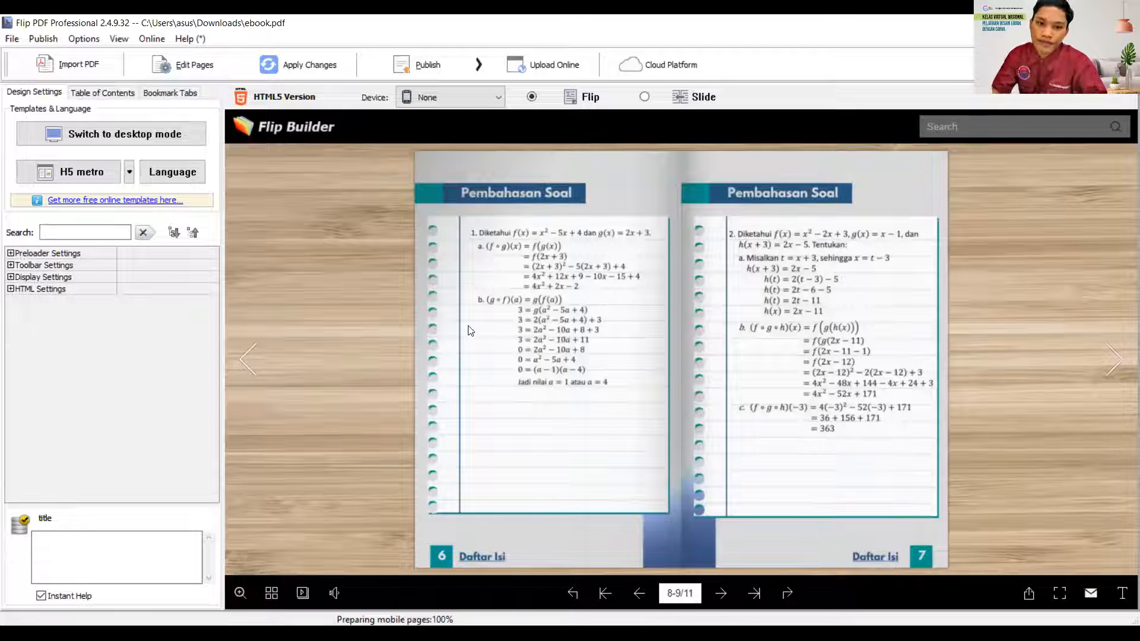
pyautogui.click(248, 358)
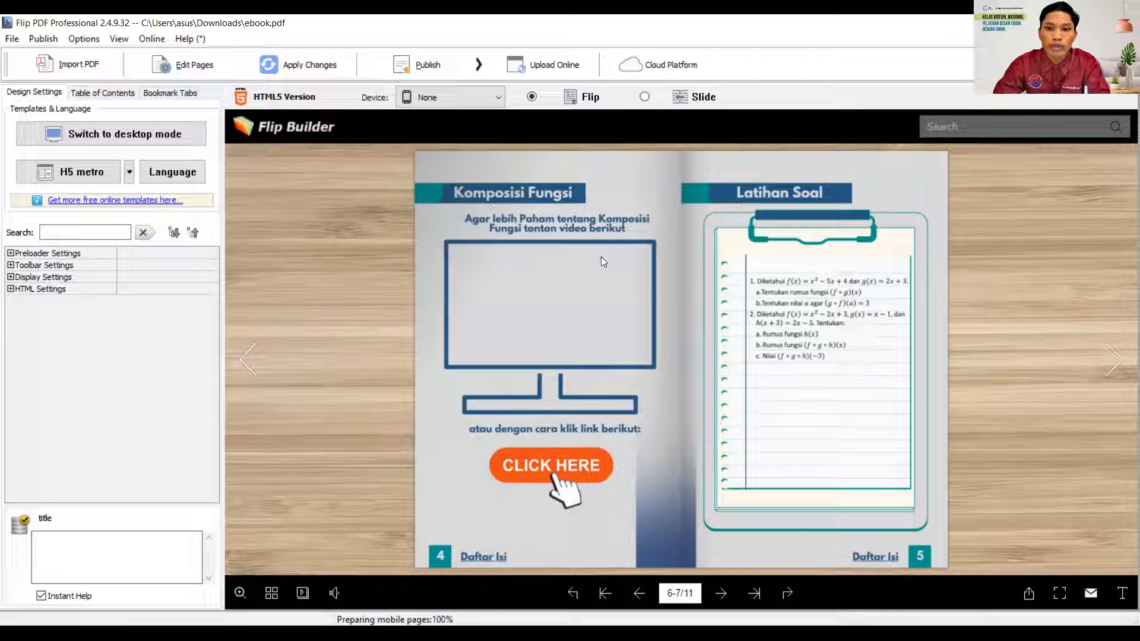
# - Open the flipbook in the page editor and select page 2, the Daftar Isi page
pyautogui.click(190, 68)
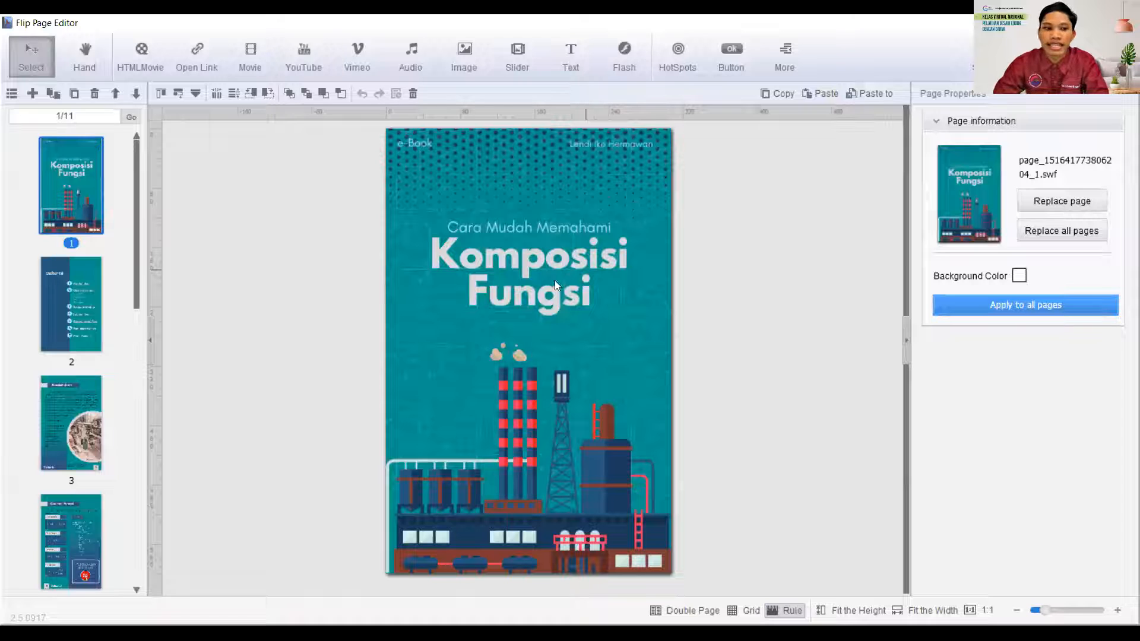
pyautogui.click(85, 284)
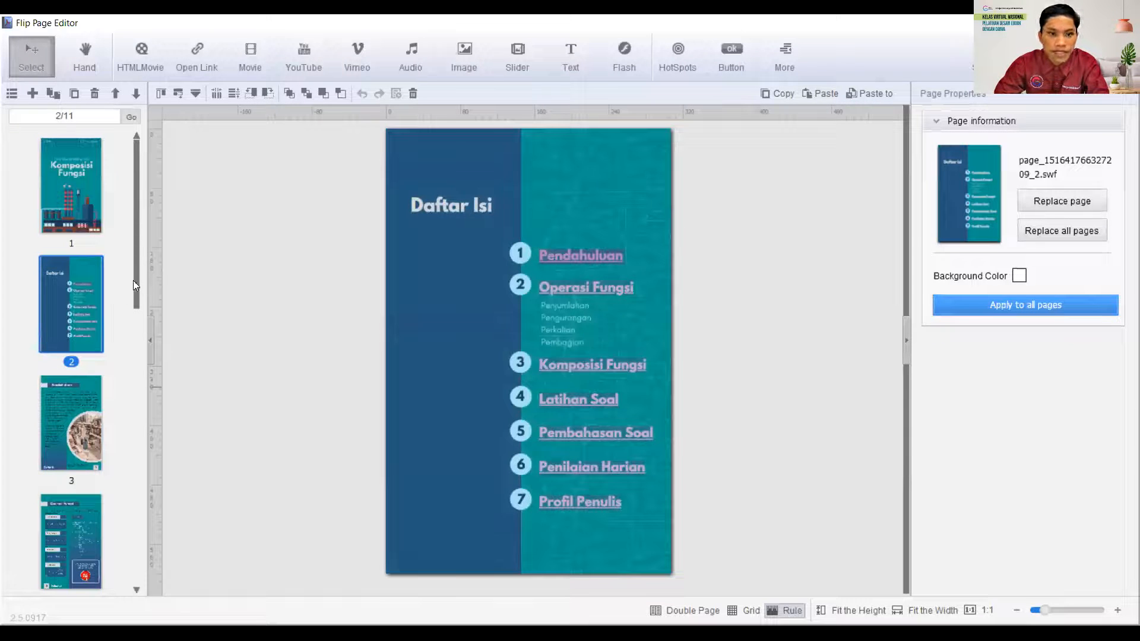
pyautogui.moveTo(136, 289); pyautogui.dragTo(133, 335)
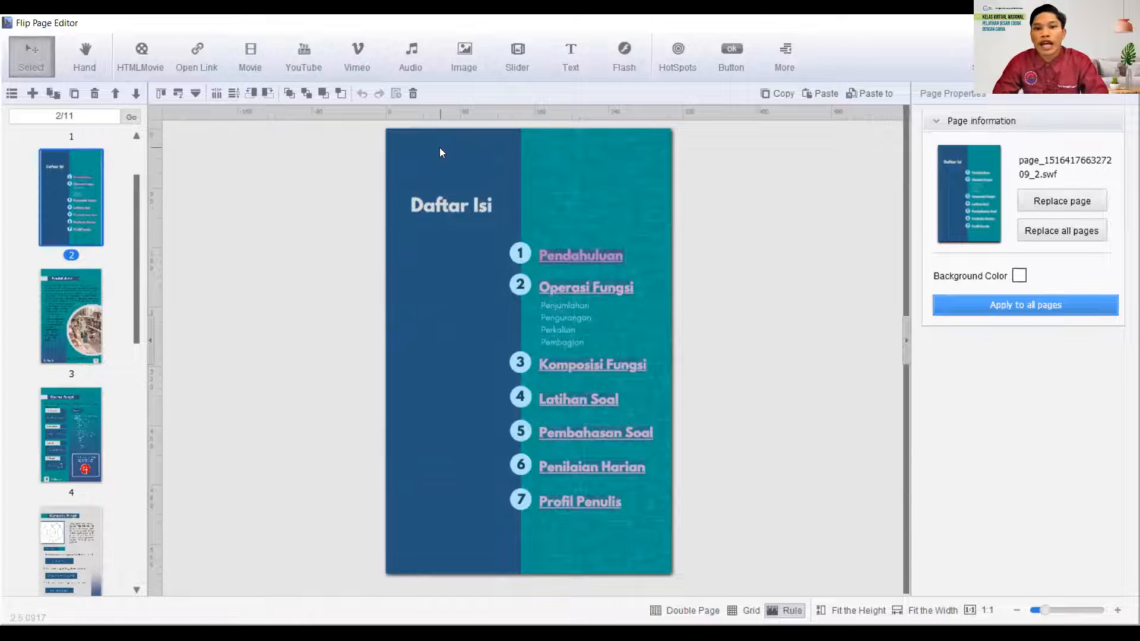
pyautogui.click(414, 85)
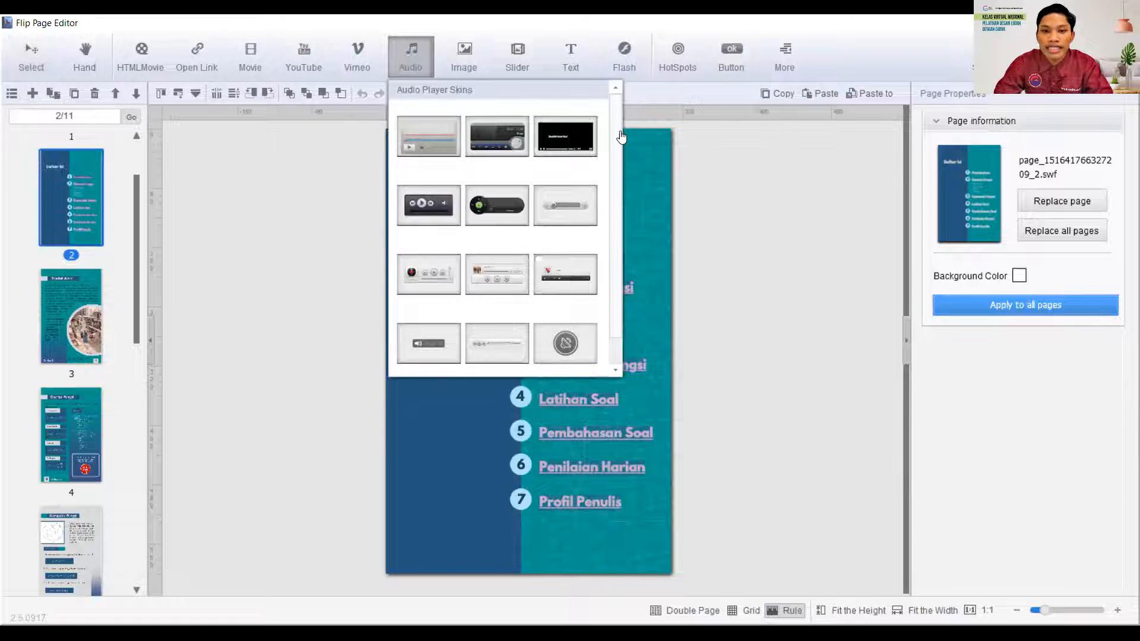
pyautogui.click(615, 158)
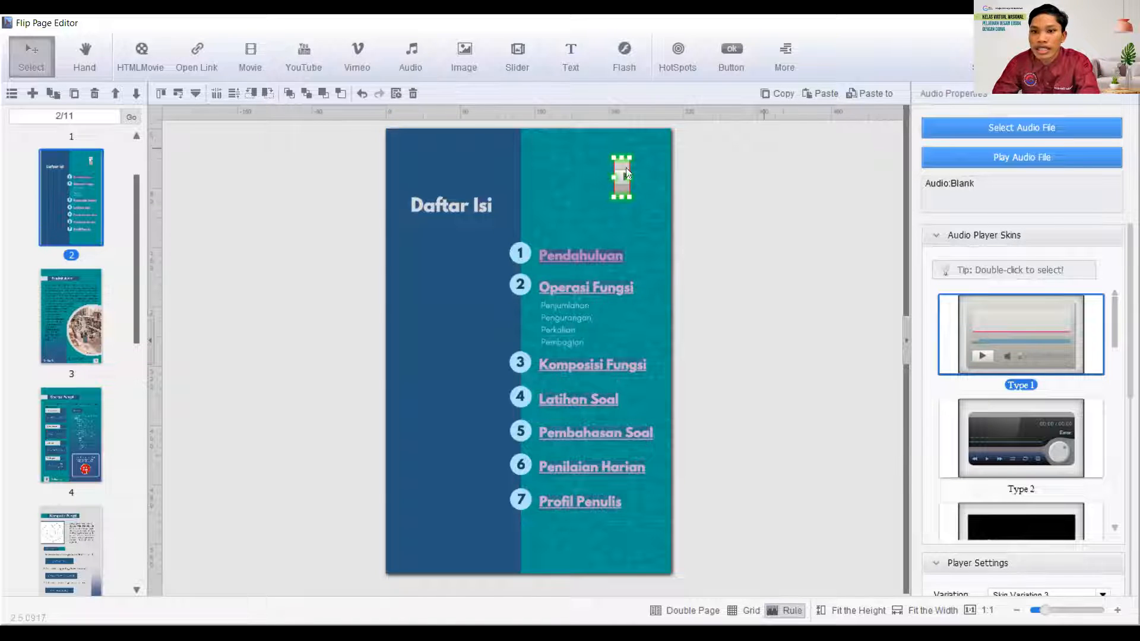
pyautogui.click(412, 93)
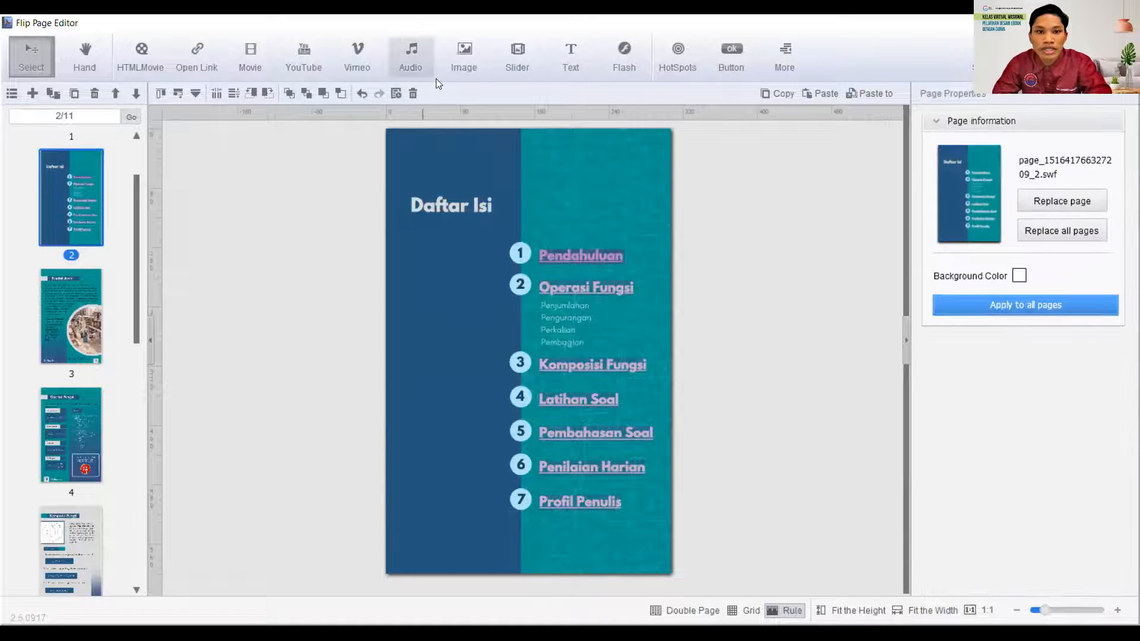
# - Insert a Type 10 audio player near the upper right corner of the Daftar Isi page and select it
pyautogui.click(435, 76)
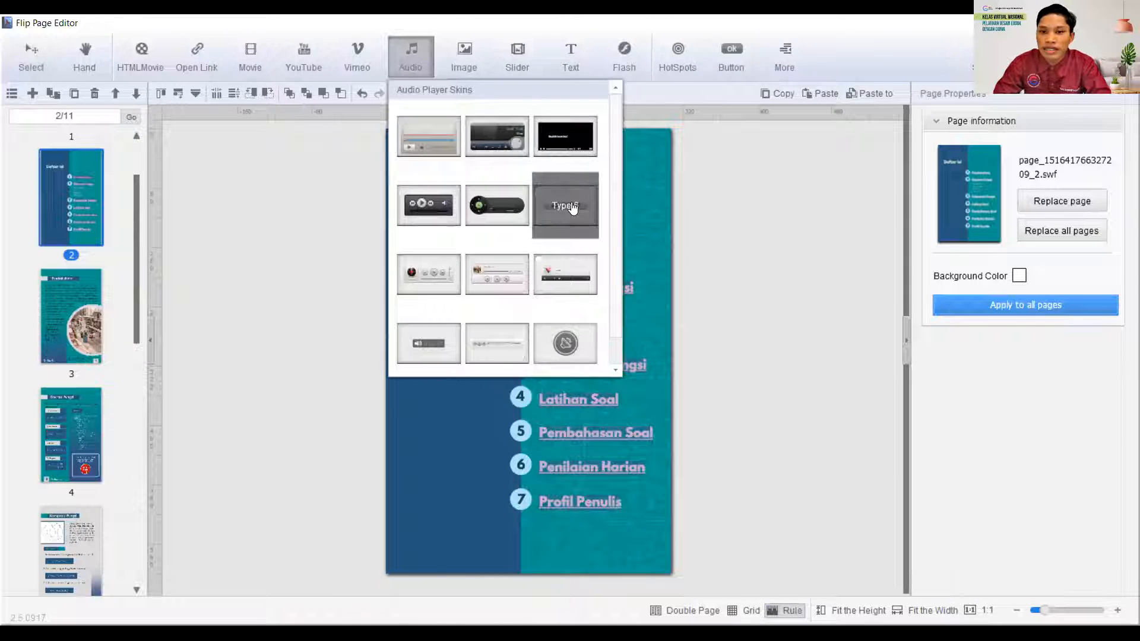
pyautogui.click(430, 341)
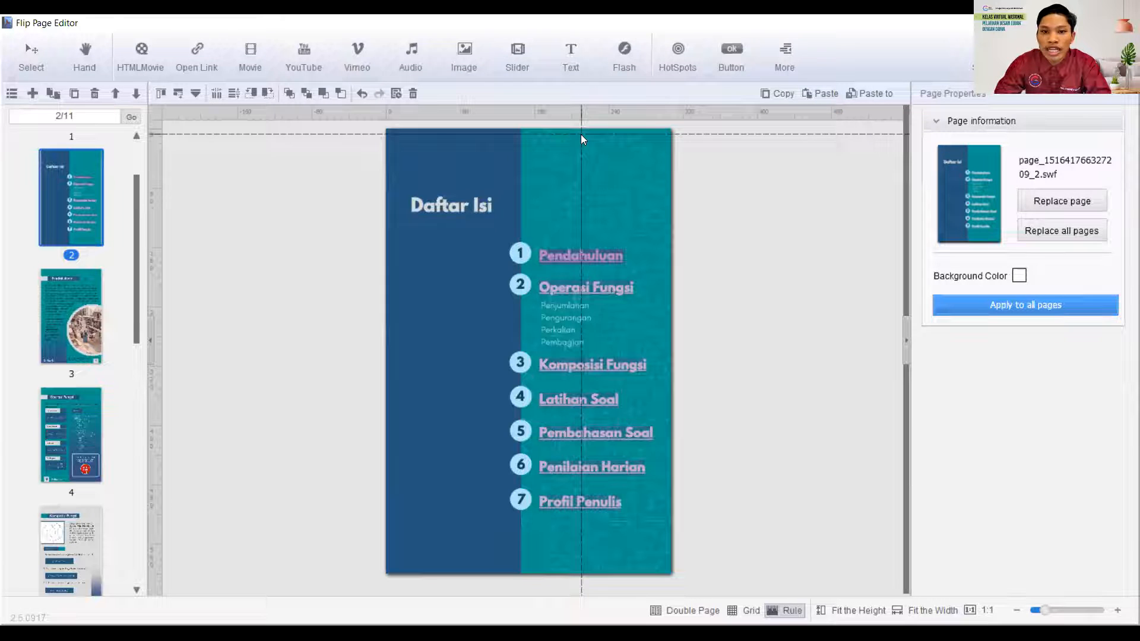
pyautogui.click(581, 137)
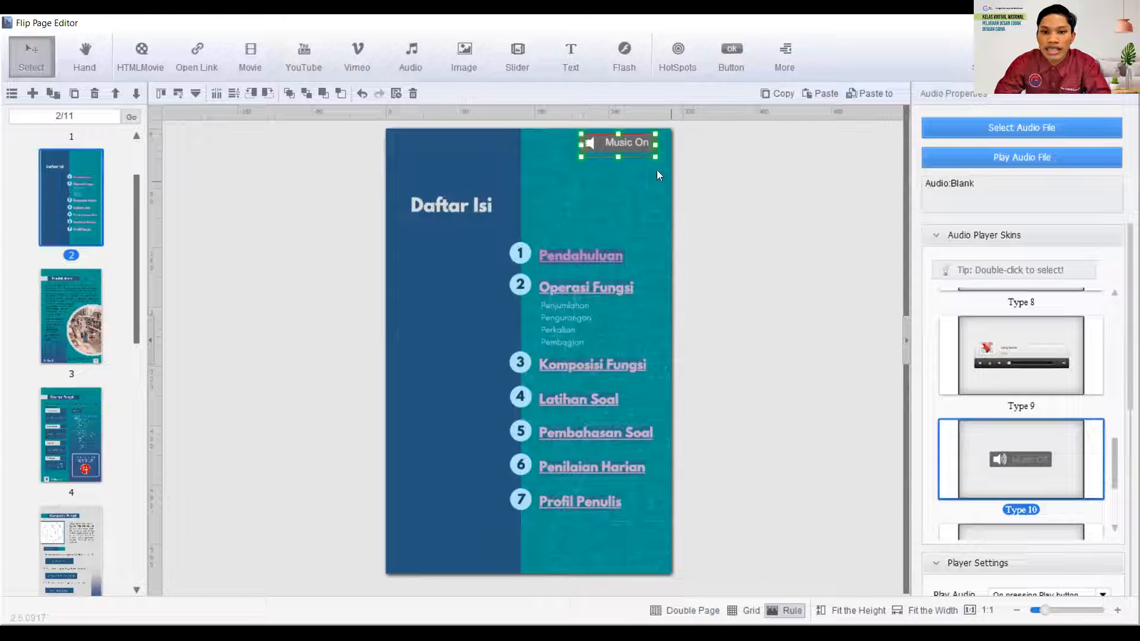
pyautogui.click(693, 198)
pyautogui.click(629, 139)
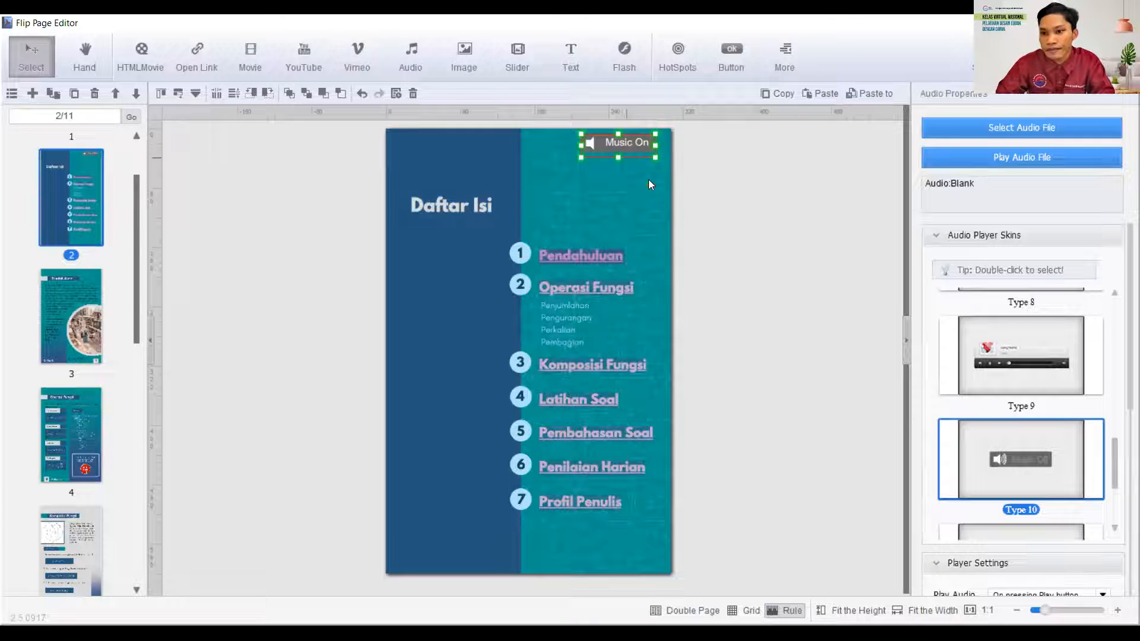
# - Load the local "Selamat datang. silahkan pilih halaman" MP3 from the EBOOK CANVA folder in Documents into the Daftar Isi audio player
pyautogui.click(1027, 129)
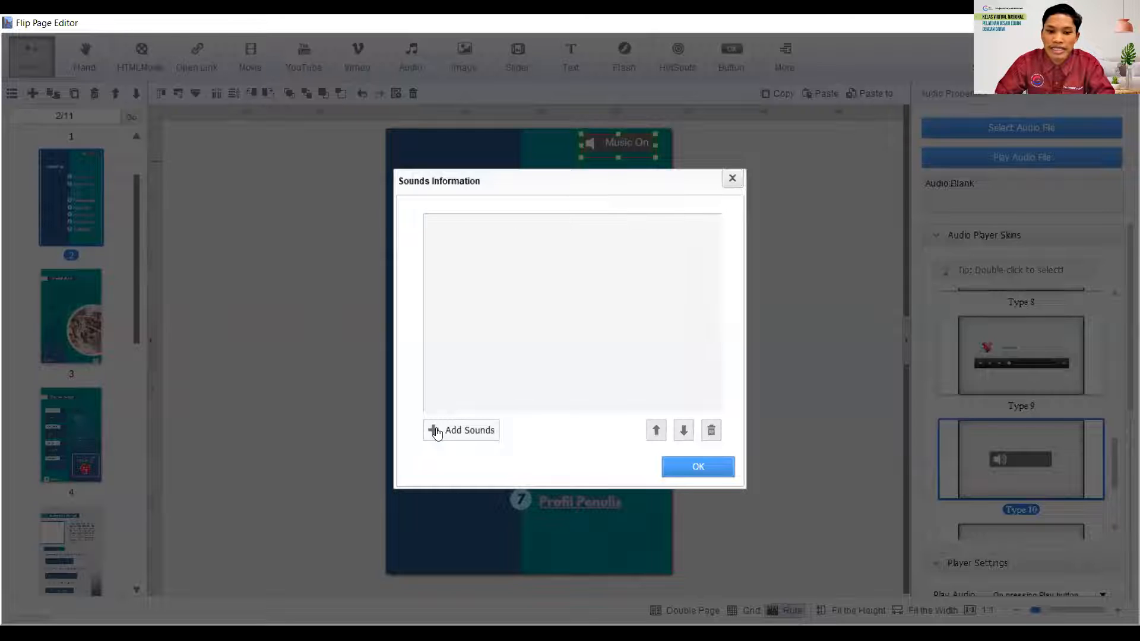
pyautogui.click(460, 430)
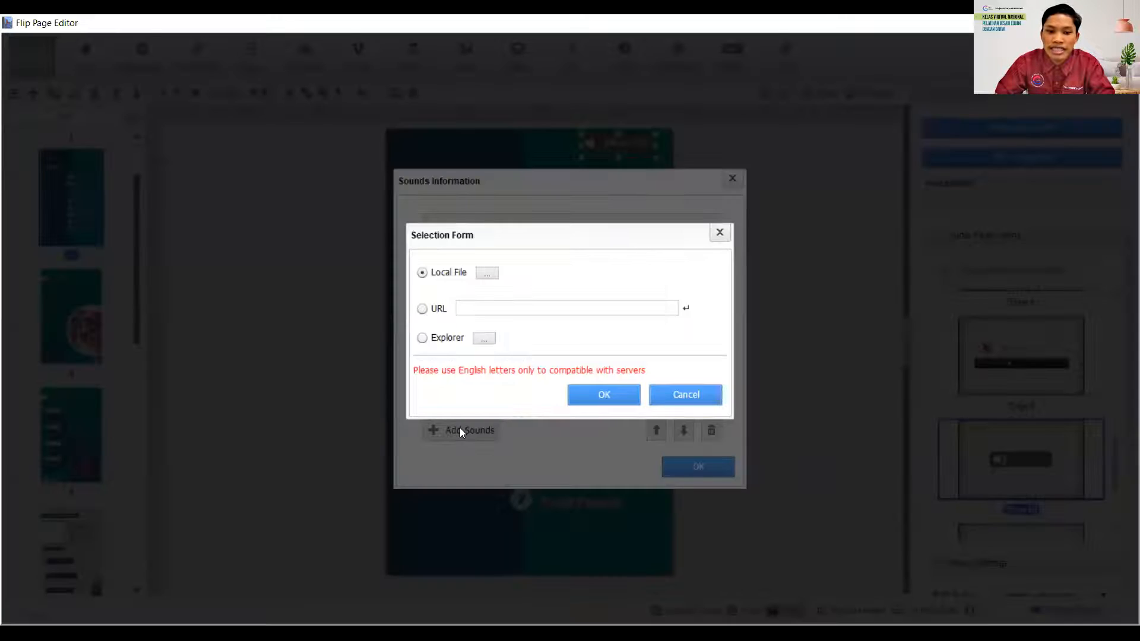
pyautogui.click(487, 274)
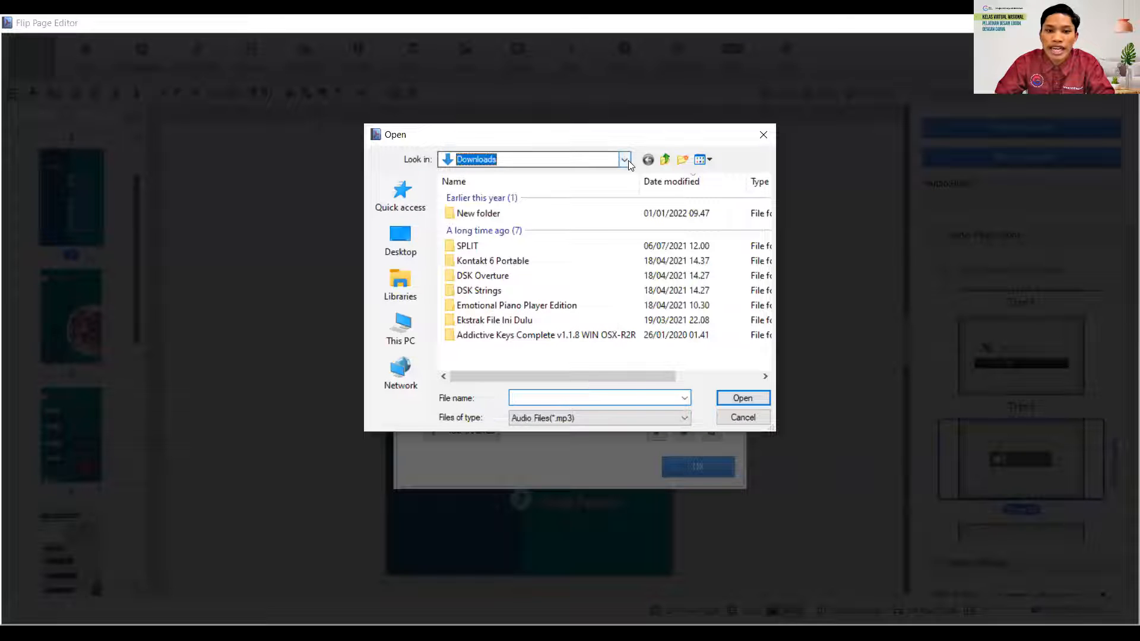
pyautogui.click(628, 161)
pyautogui.click(497, 276)
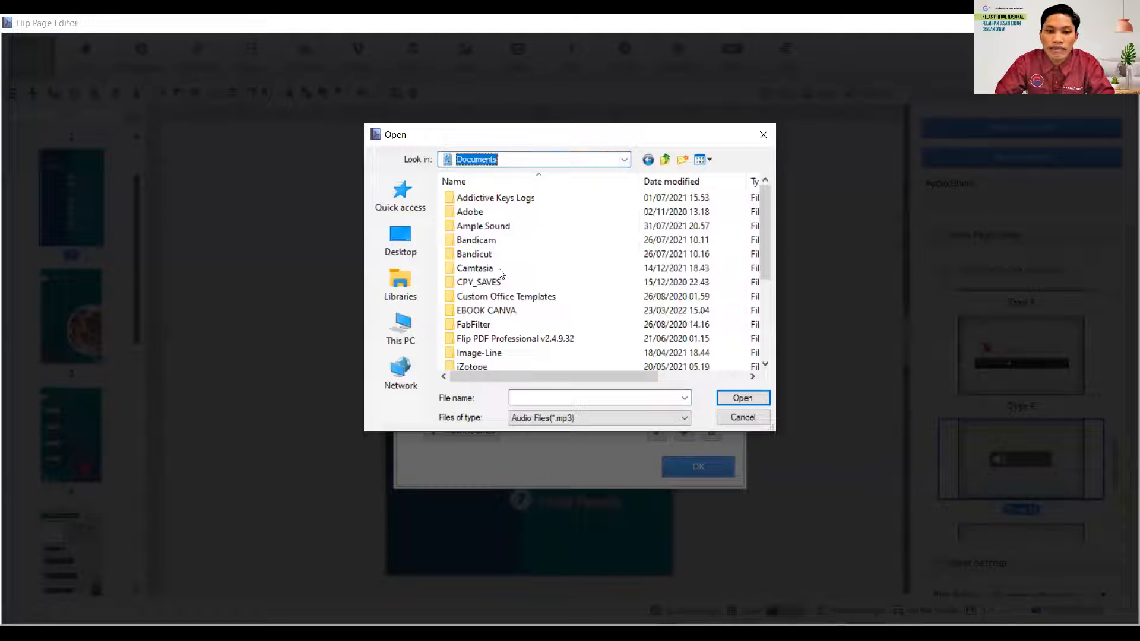
pyautogui.doubleClick(487, 311)
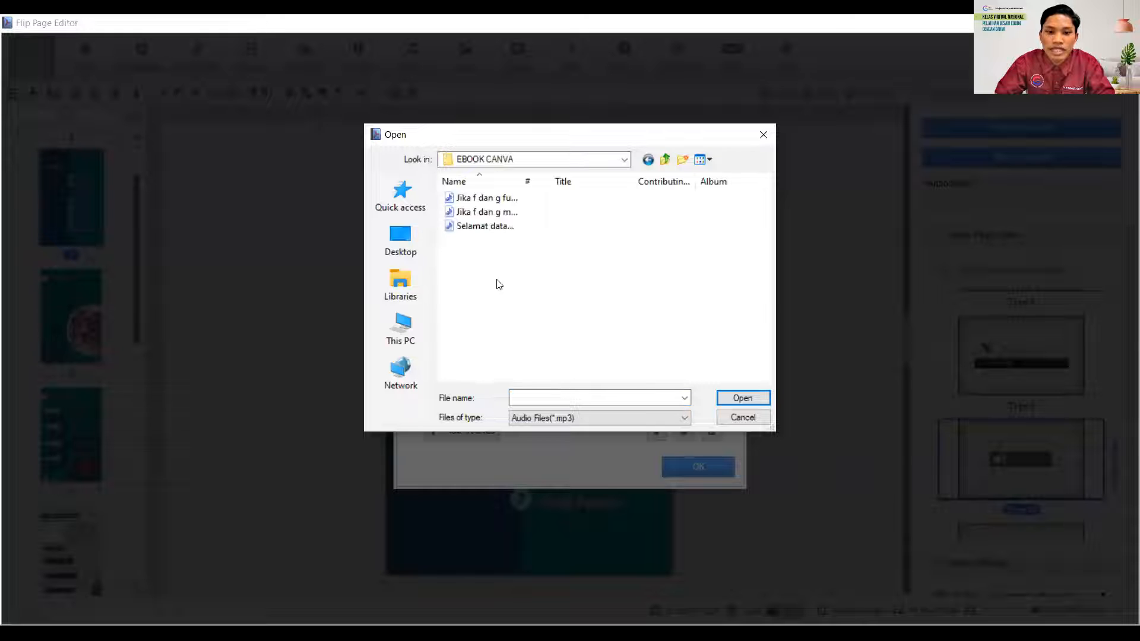
pyautogui.click(476, 232)
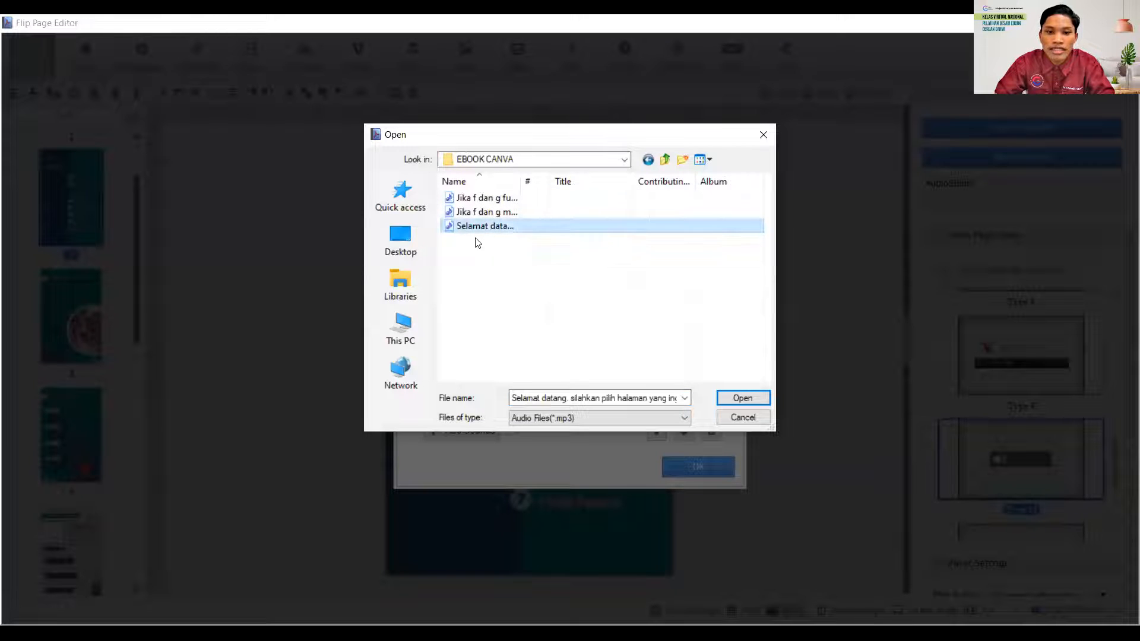
pyautogui.click(731, 400)
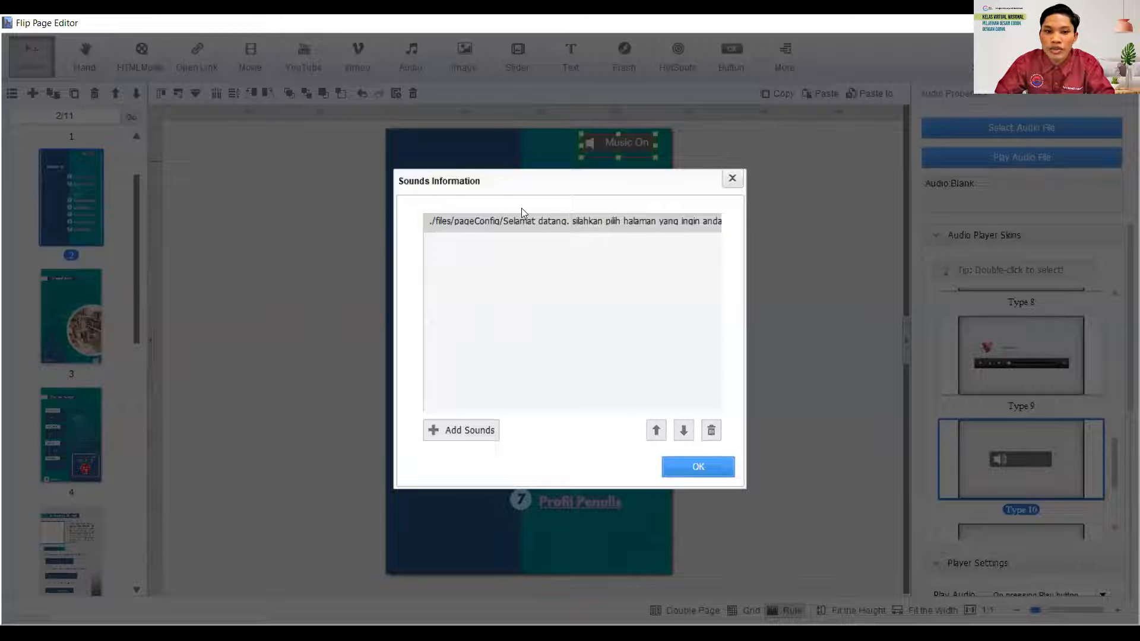
pyautogui.click(705, 469)
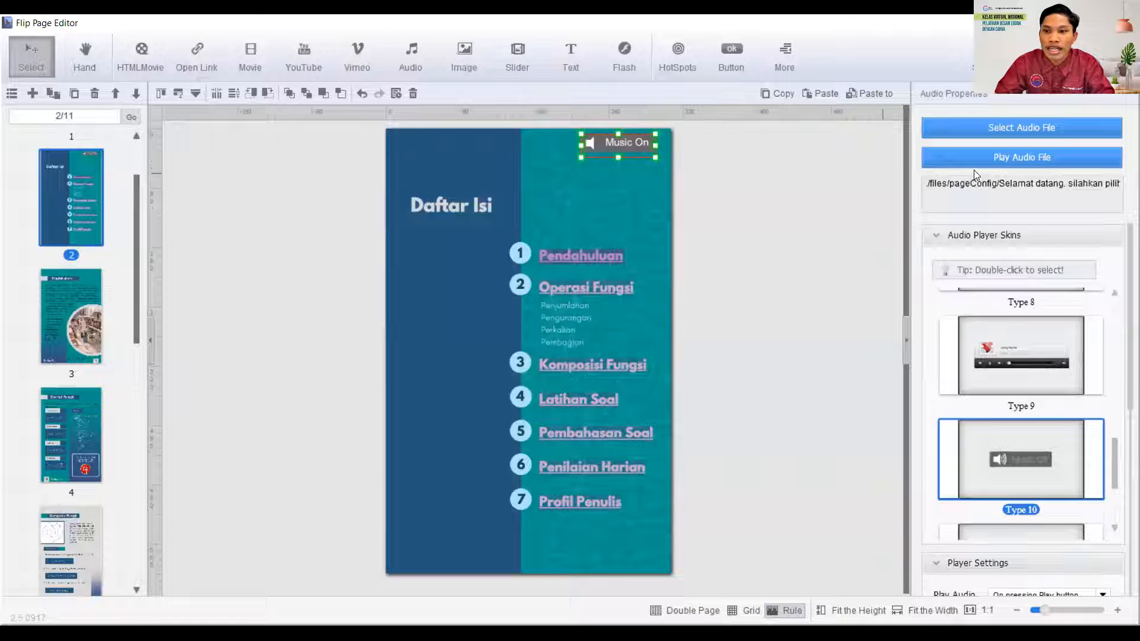
# - Preview the Daftar Isi audio and set its Play Audio option to "When entering this page"
pyautogui.click(1034, 164)
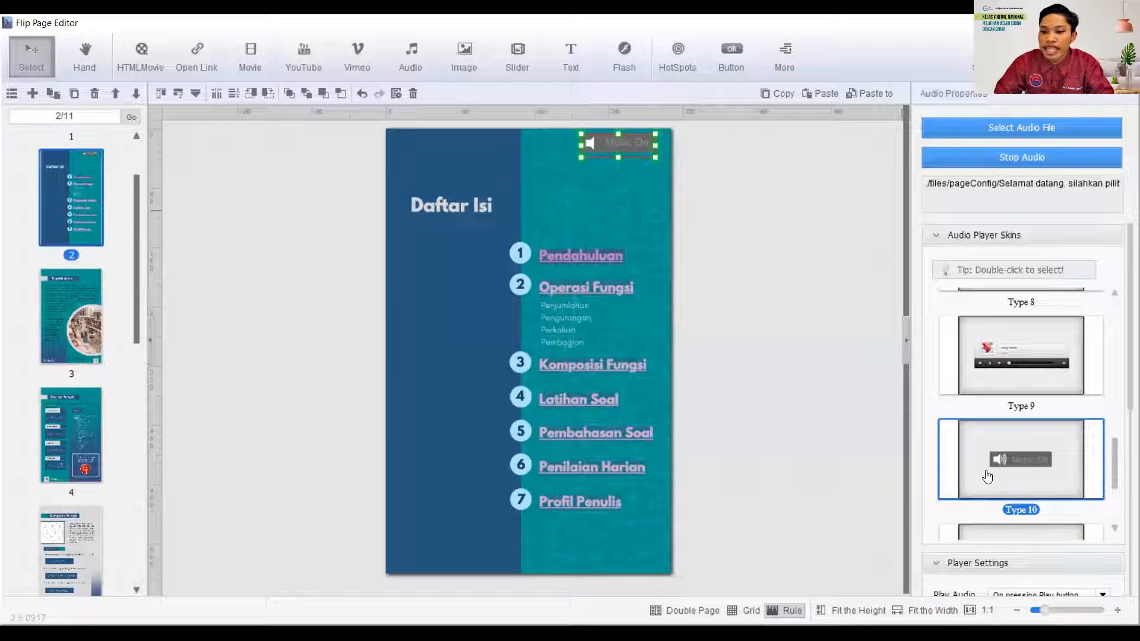
pyautogui.scroll(-1, 987, 473)
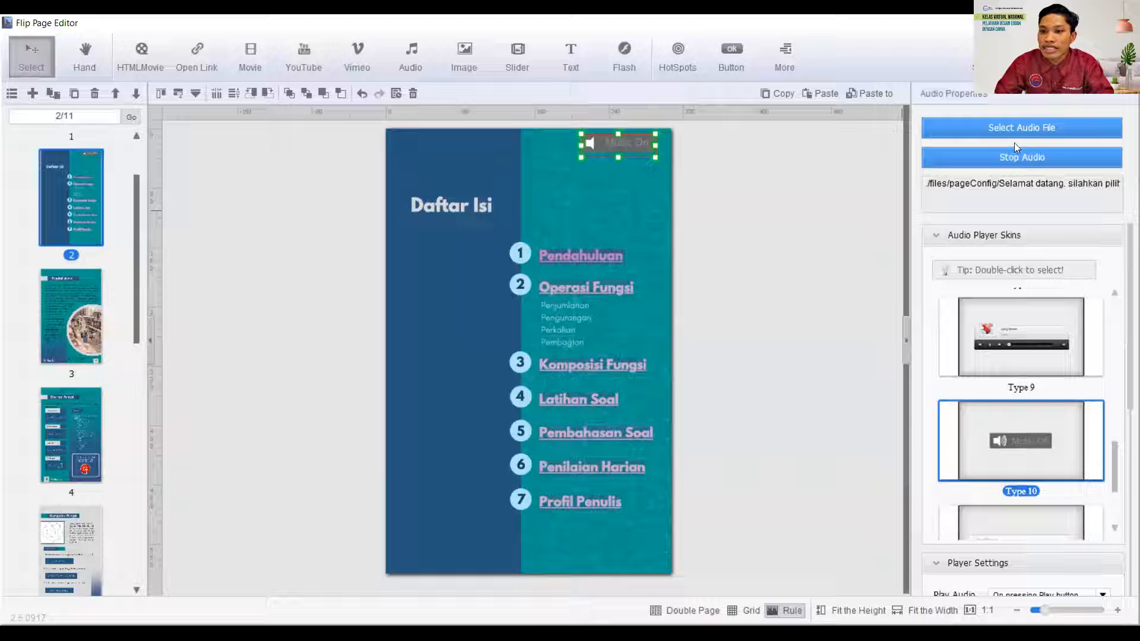
pyautogui.click(935, 240)
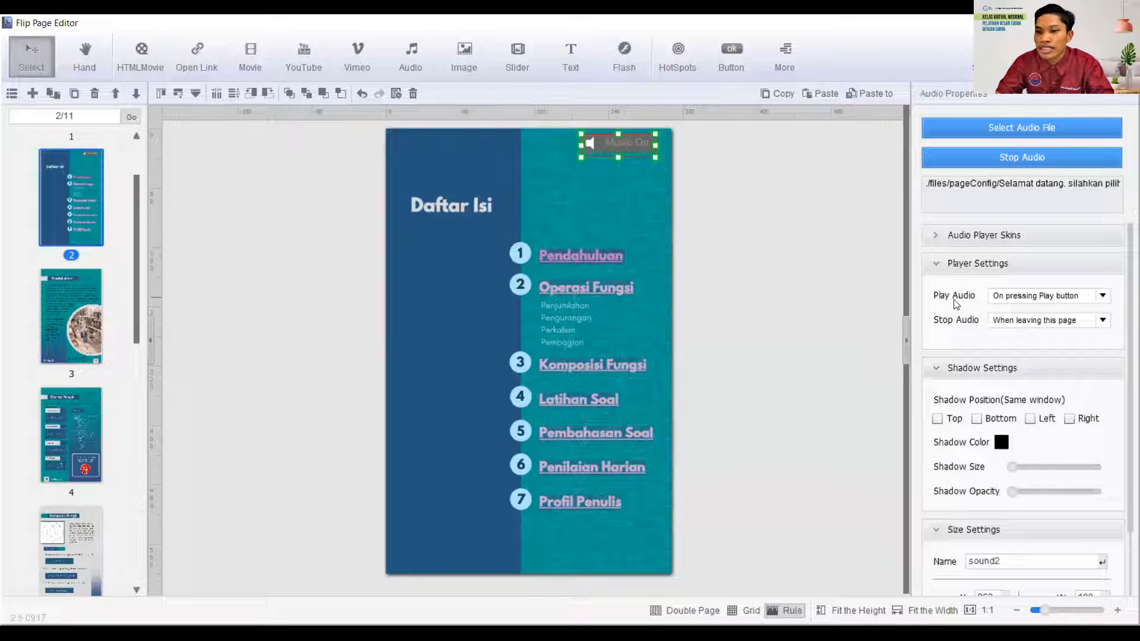
pyautogui.click(1102, 297)
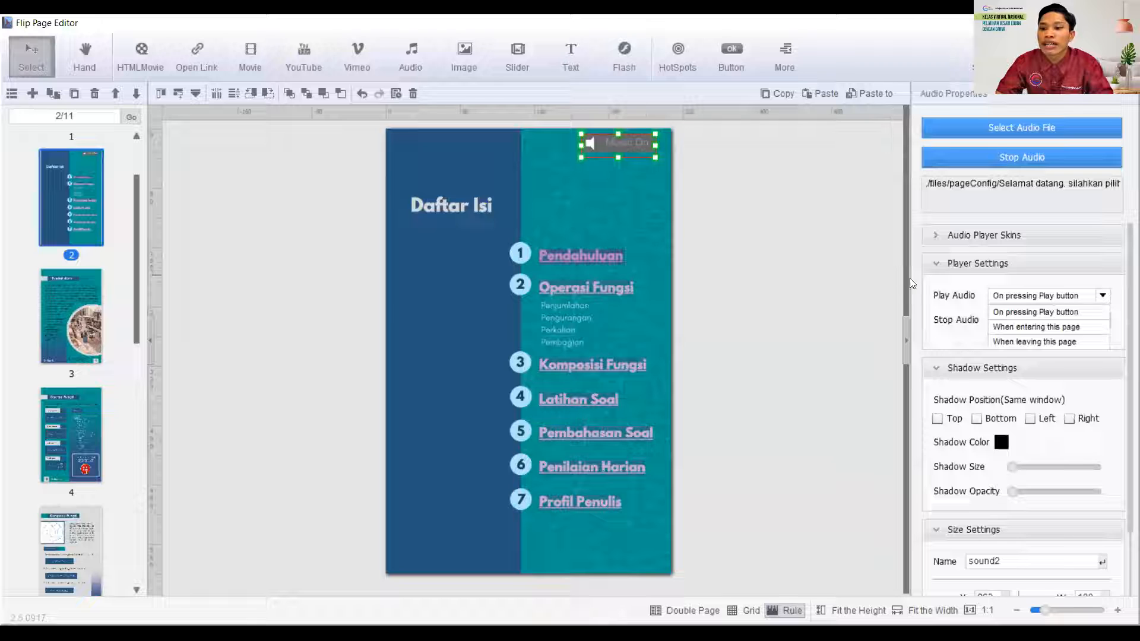
pyautogui.click(1028, 330)
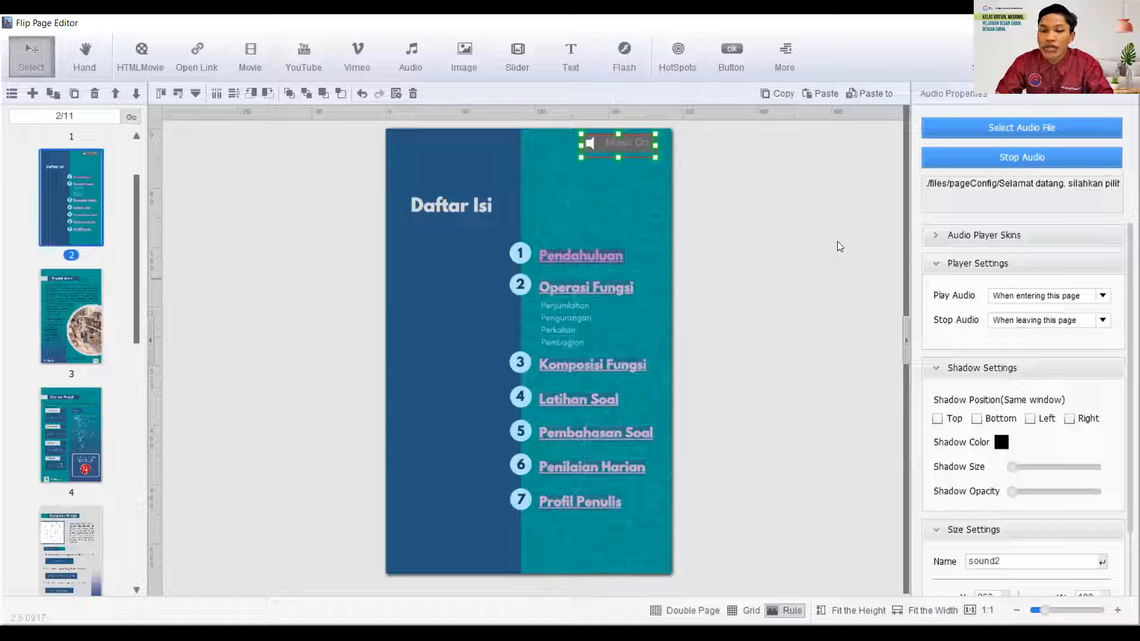
pyautogui.click(704, 183)
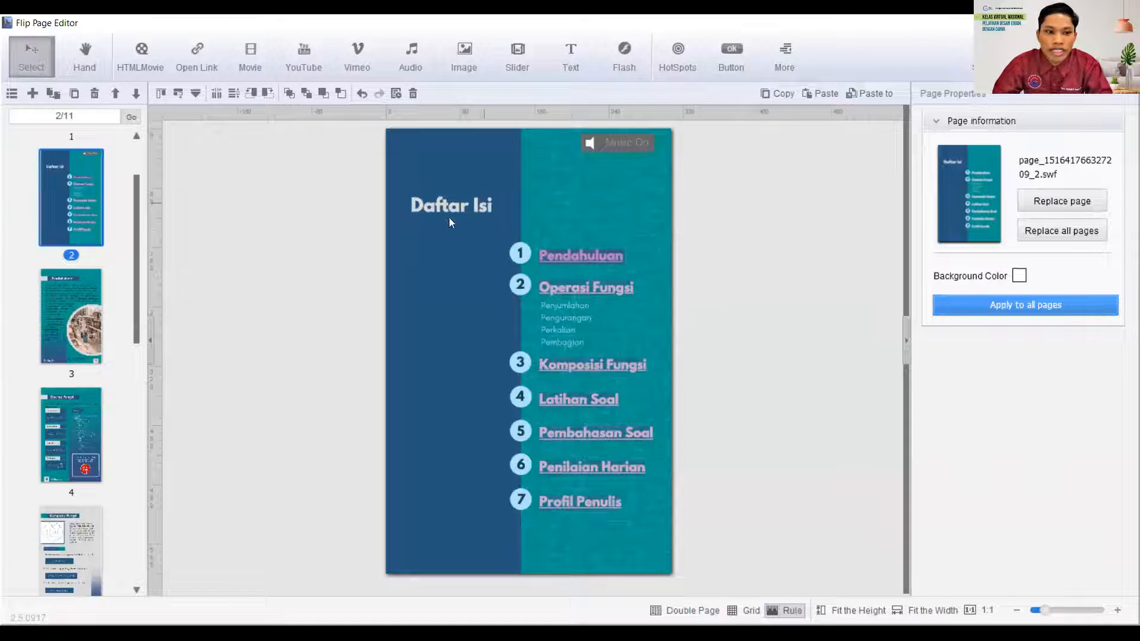
# - Insert a Type 6 audio player on page 4, Operasi Fungsi, and move it to the page's upper right corner
pyautogui.click(71, 435)
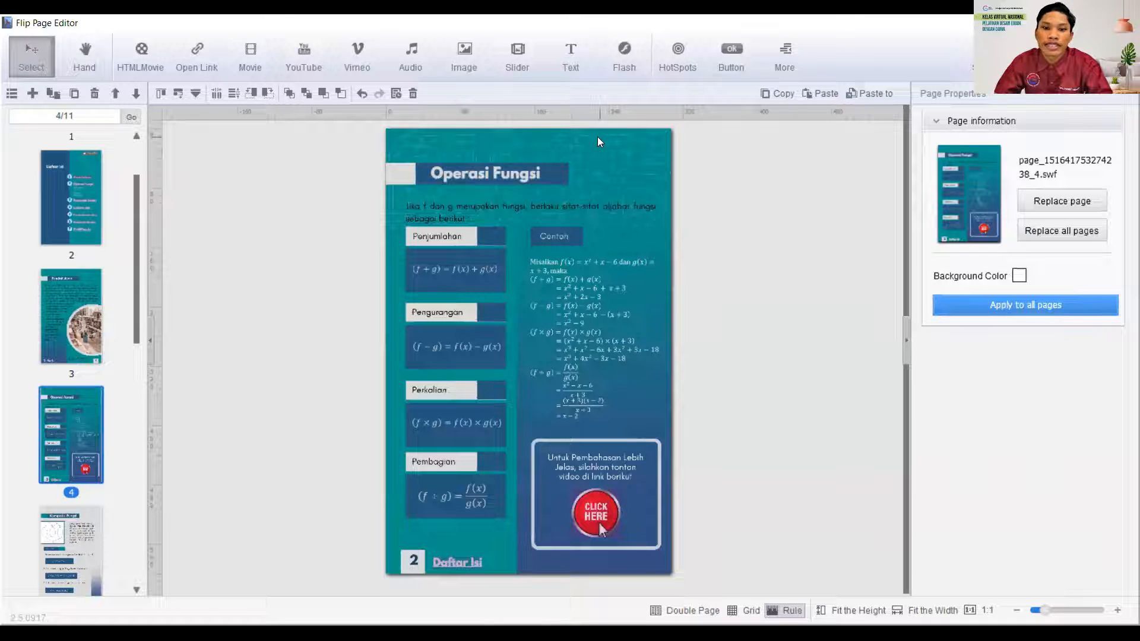
pyautogui.click(408, 74)
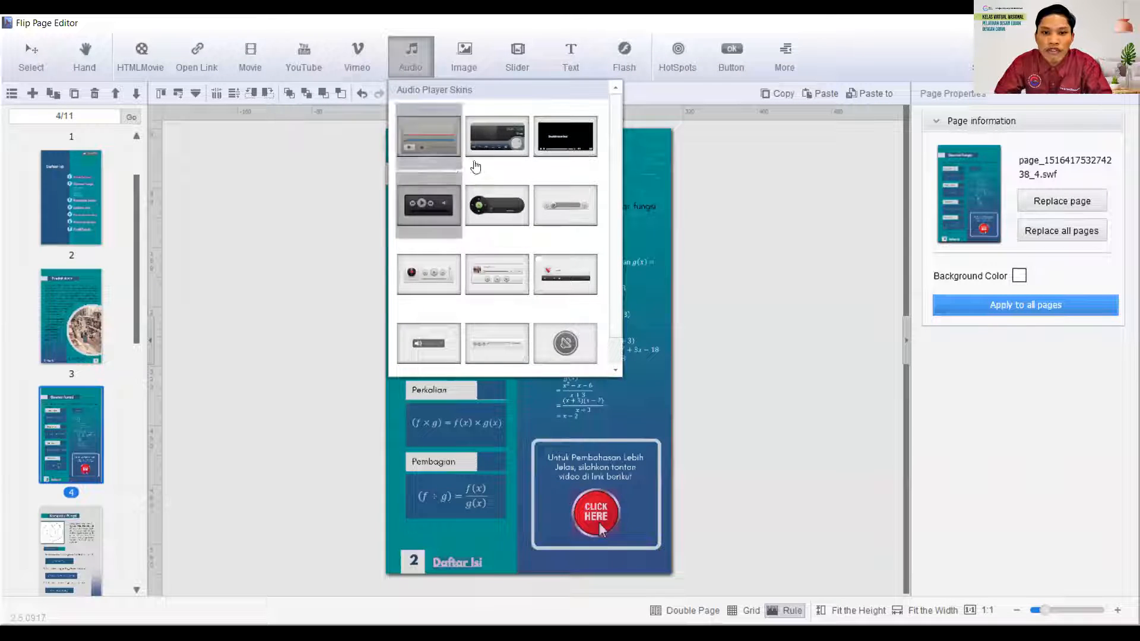
pyautogui.click(564, 206)
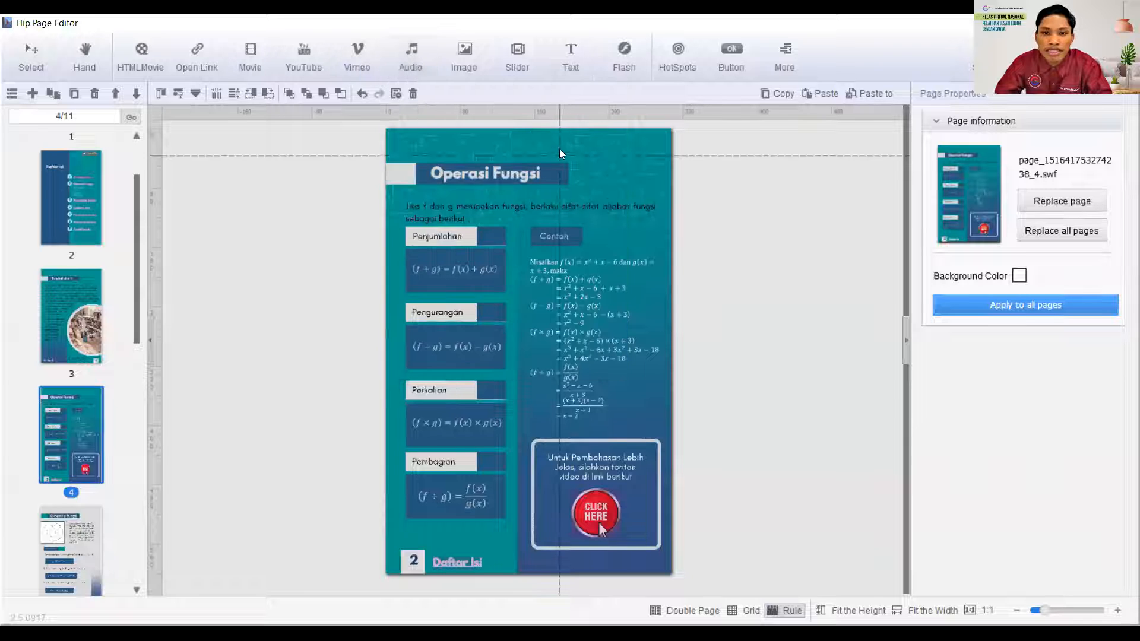
pyautogui.click(526, 134)
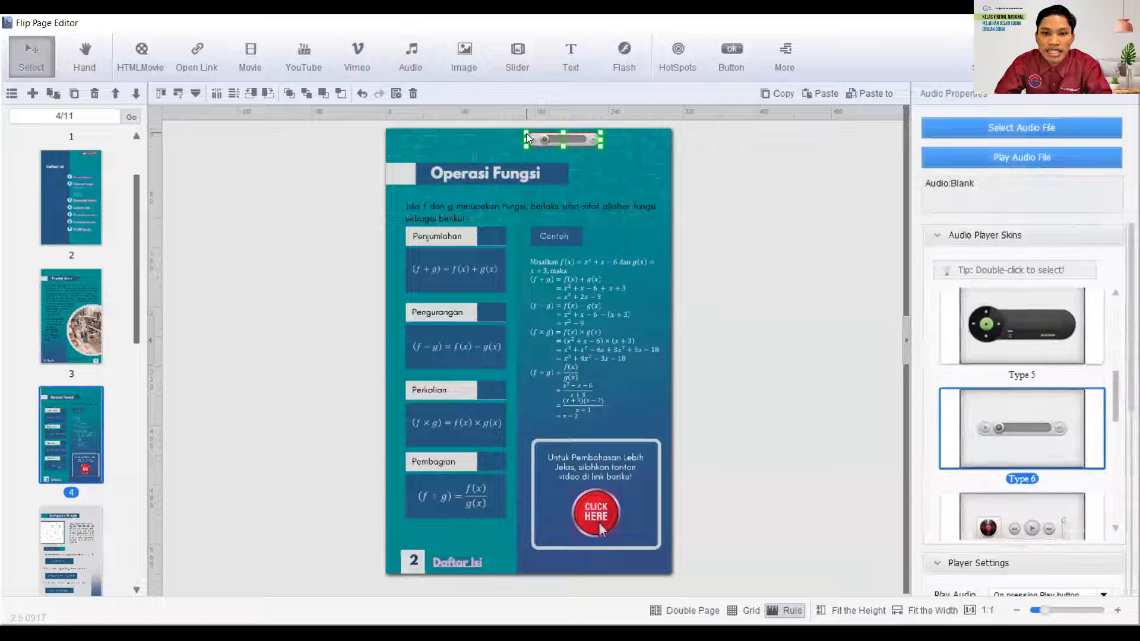
pyautogui.moveTo(579, 140); pyautogui.dragTo(629, 146)
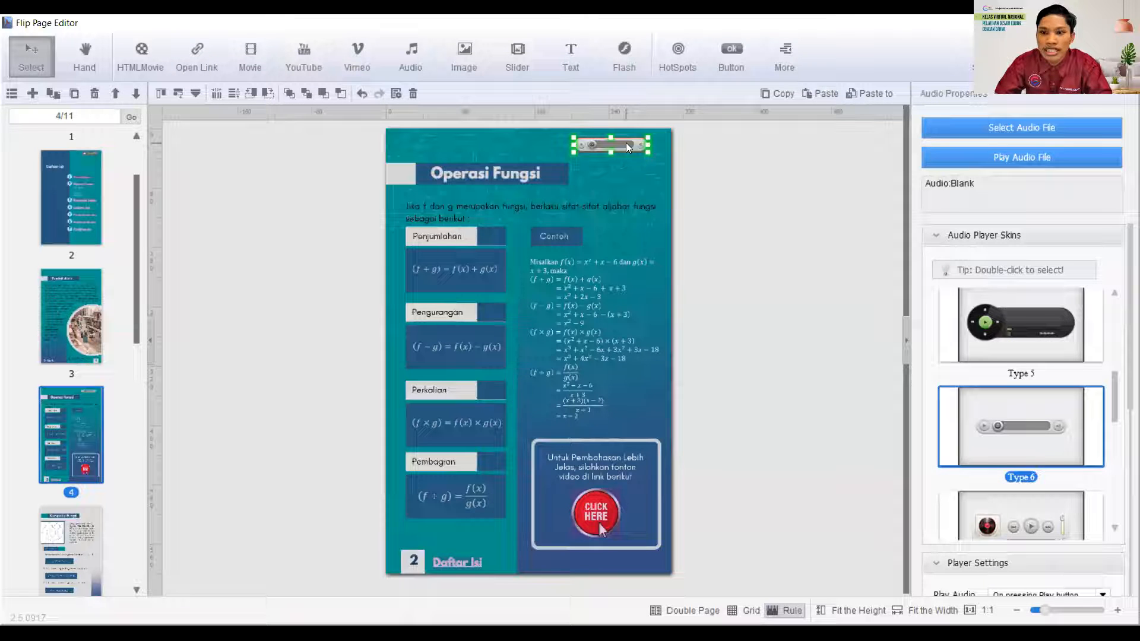
pyautogui.moveTo(622, 141); pyautogui.dragTo(641, 141)
pyautogui.click(630, 162)
pyautogui.click(629, 139)
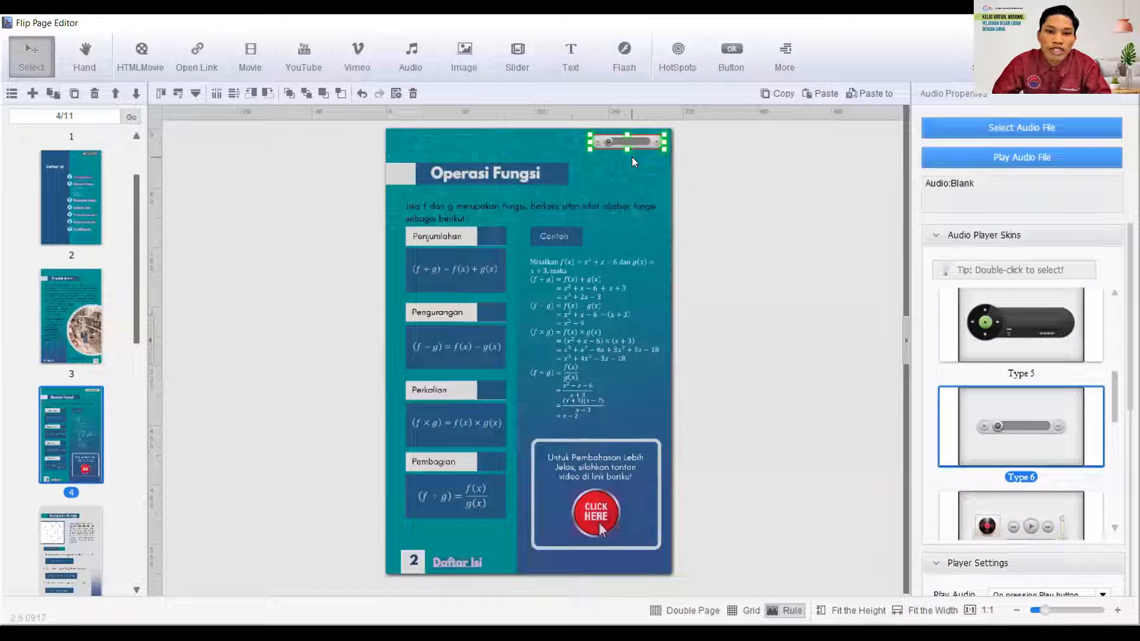
# - Load the local "Jika f dan g merupakan fungsi" MP3 from EBOOK CANVA into the Operasi Fungsi player and preview it
pyautogui.click(1027, 128)
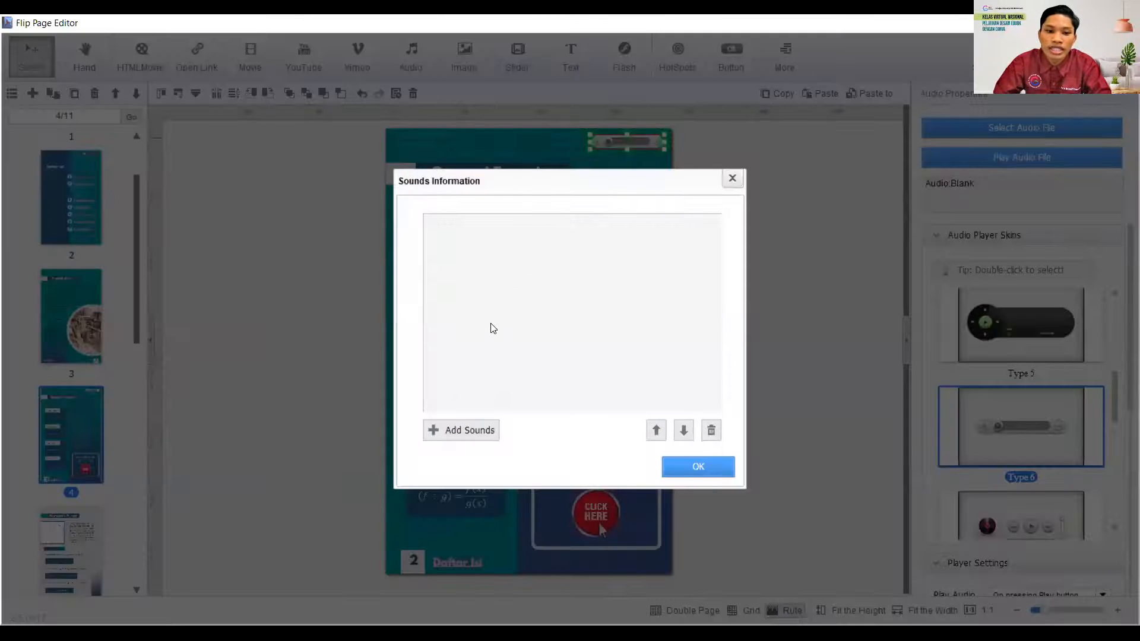
pyautogui.click(466, 434)
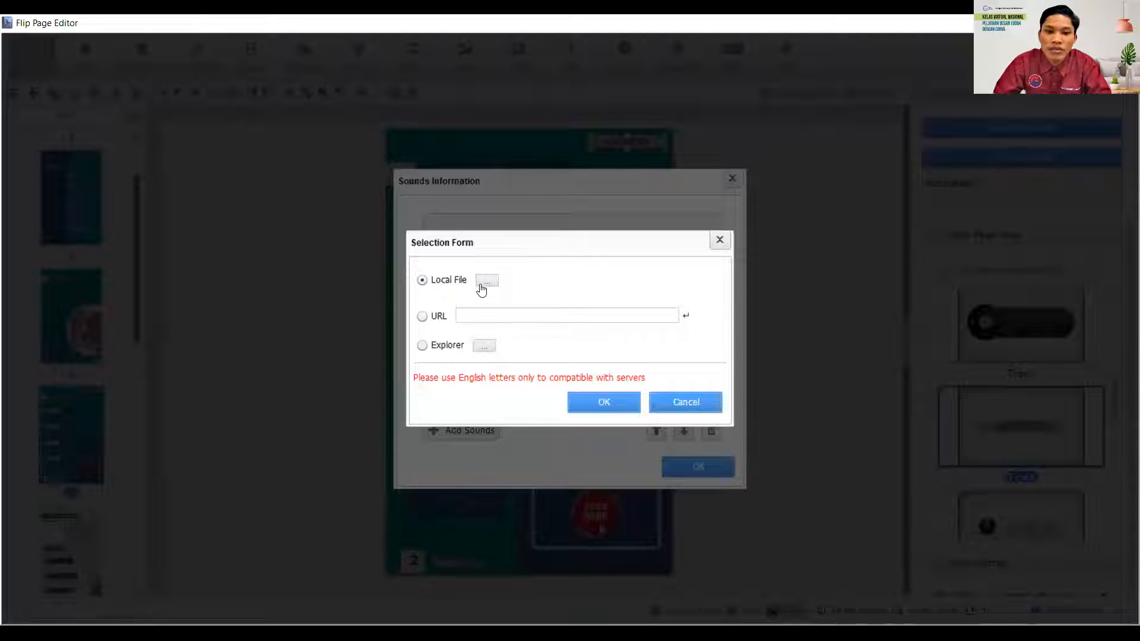
pyautogui.click(485, 281)
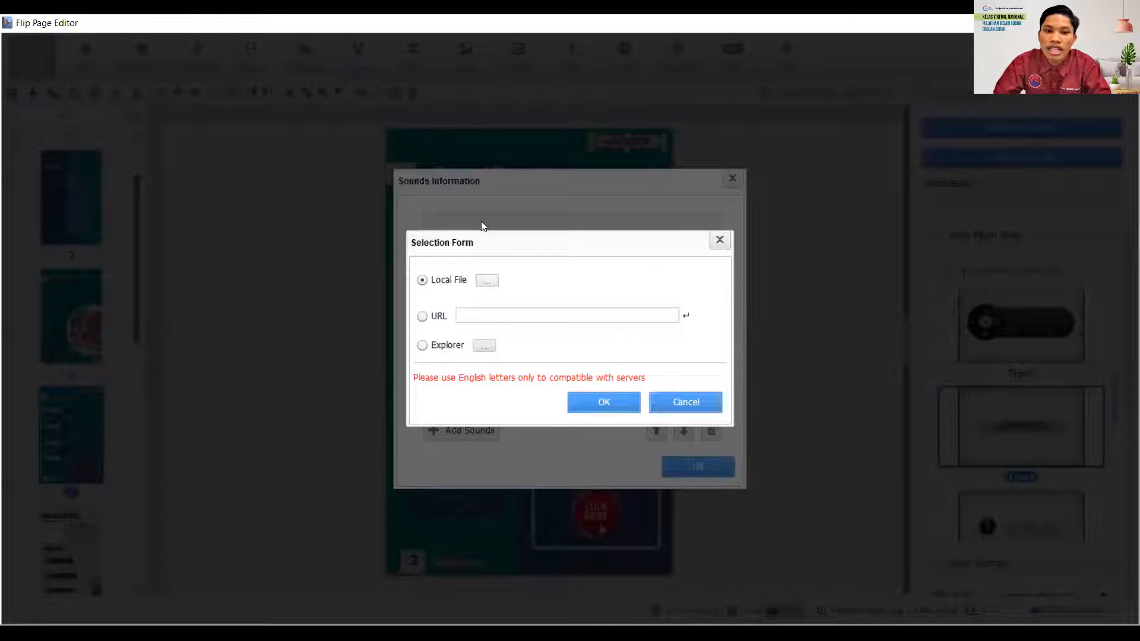
pyautogui.moveTo(521, 181); pyautogui.dragTo(601, 182)
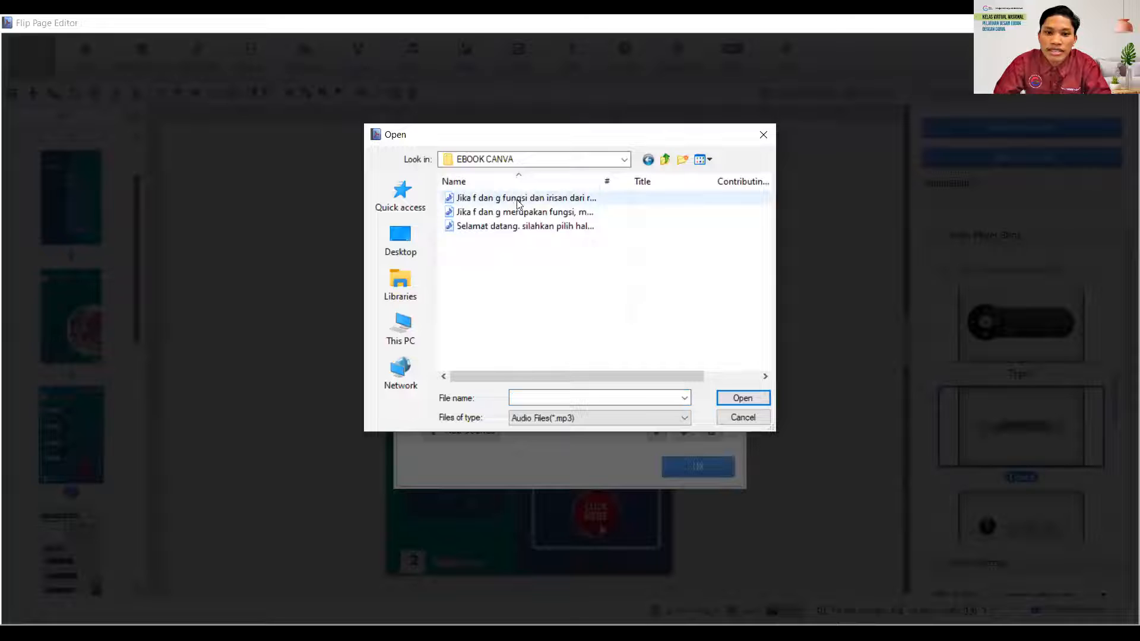
pyautogui.click(483, 212)
pyautogui.click(732, 398)
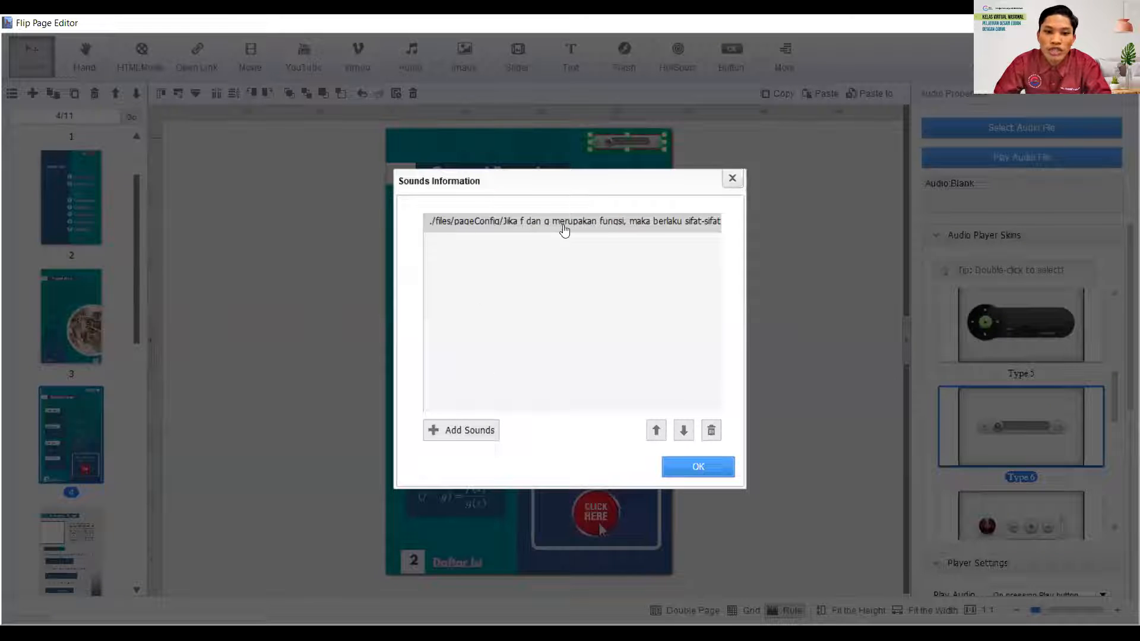
pyautogui.click(696, 469)
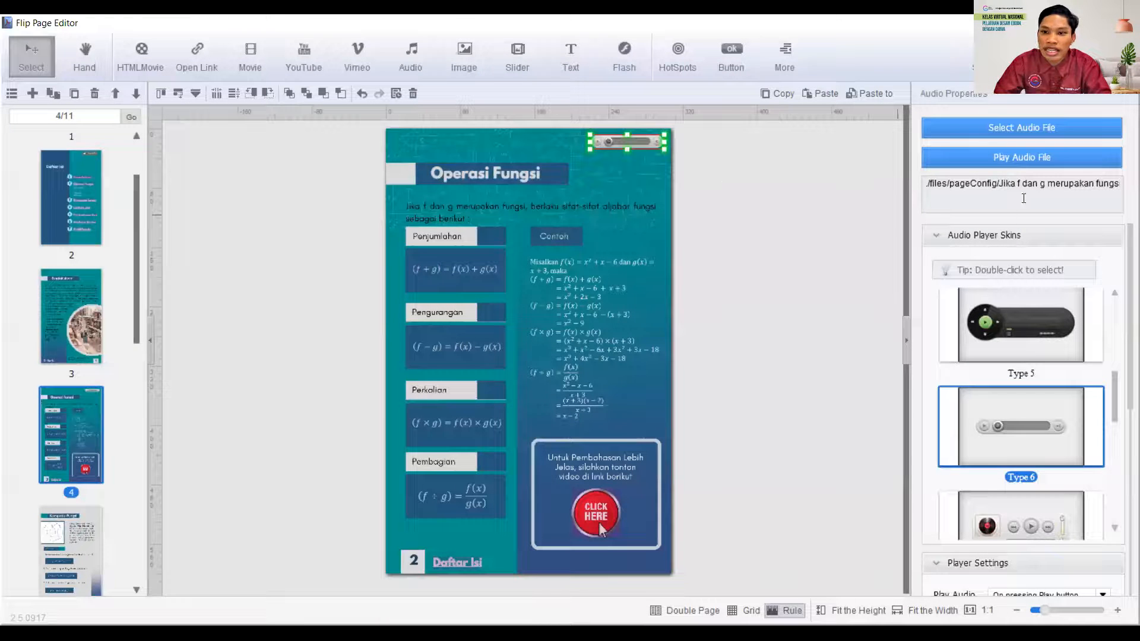
pyautogui.click(1007, 159)
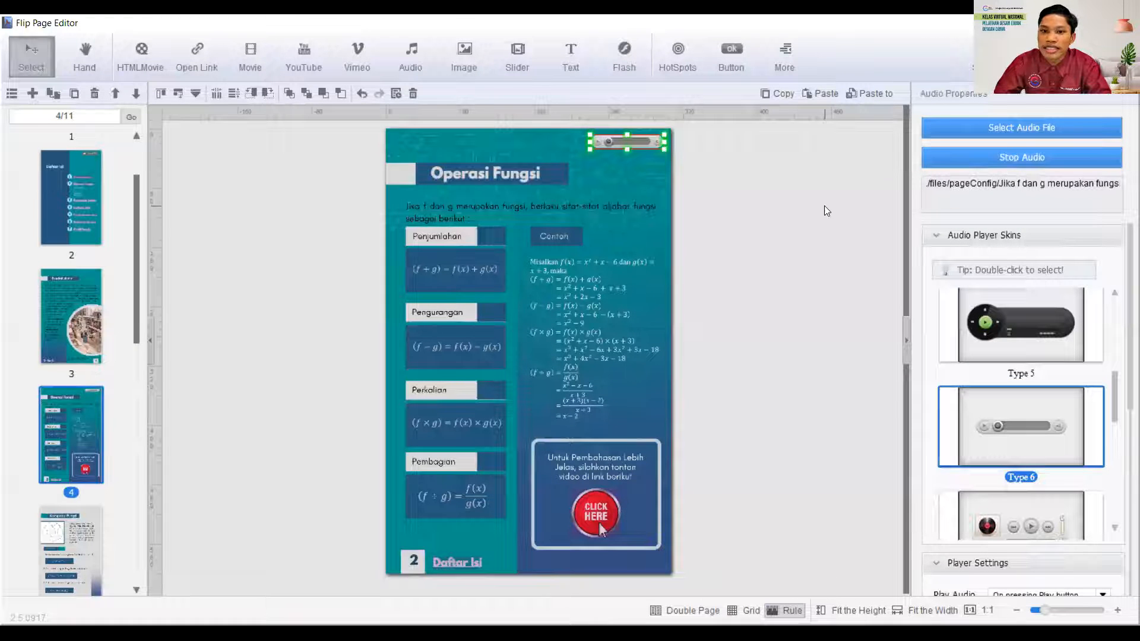
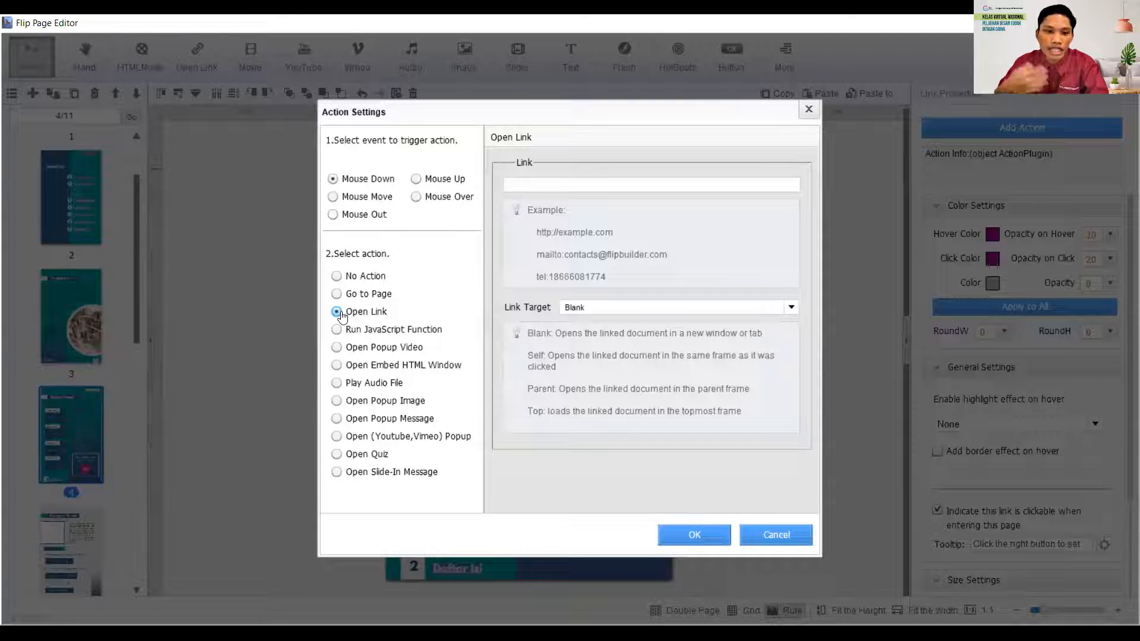
pyautogui.click(642, 187)
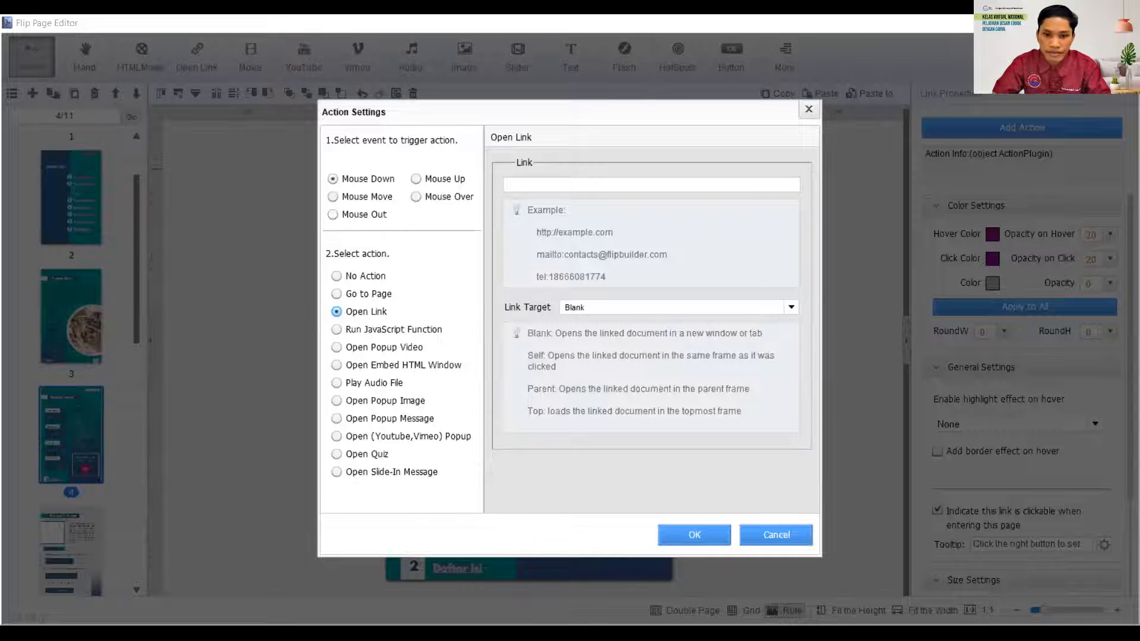
pyautogui.click(529, 183)
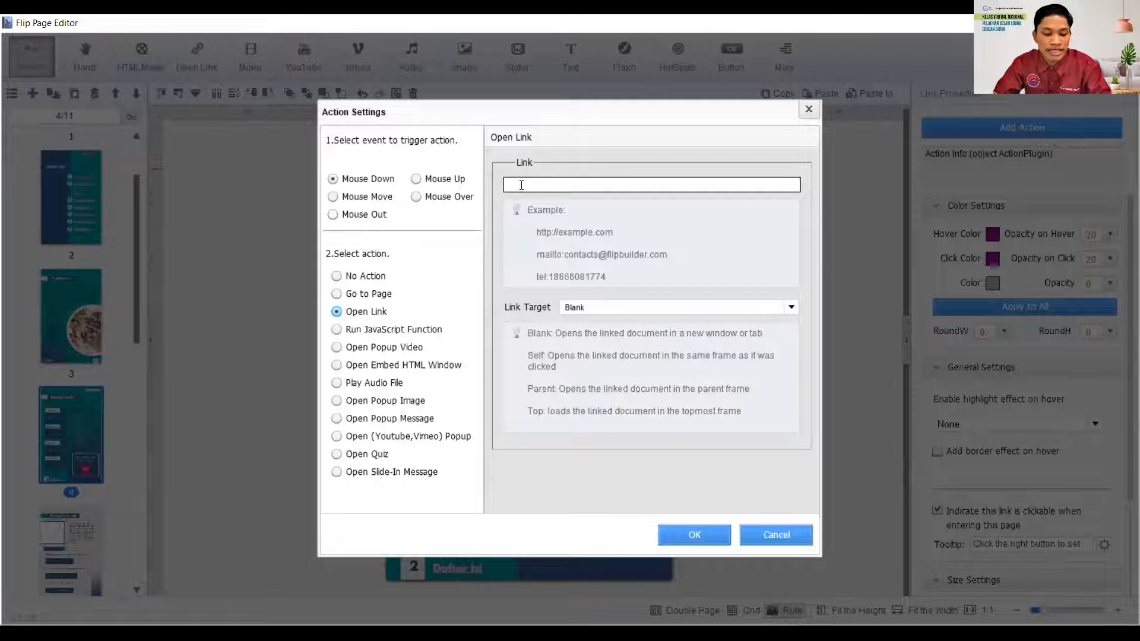
pyautogui.write('https://www.youtube.com/watch?v=cQeHQwQmTX4')
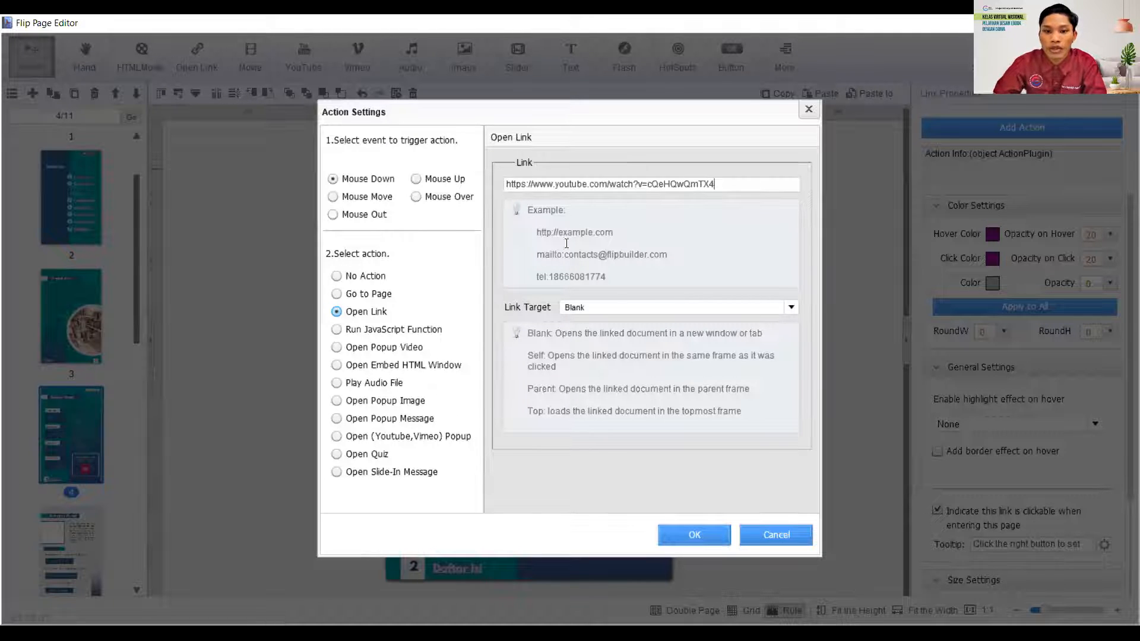
pyautogui.click(790, 308)
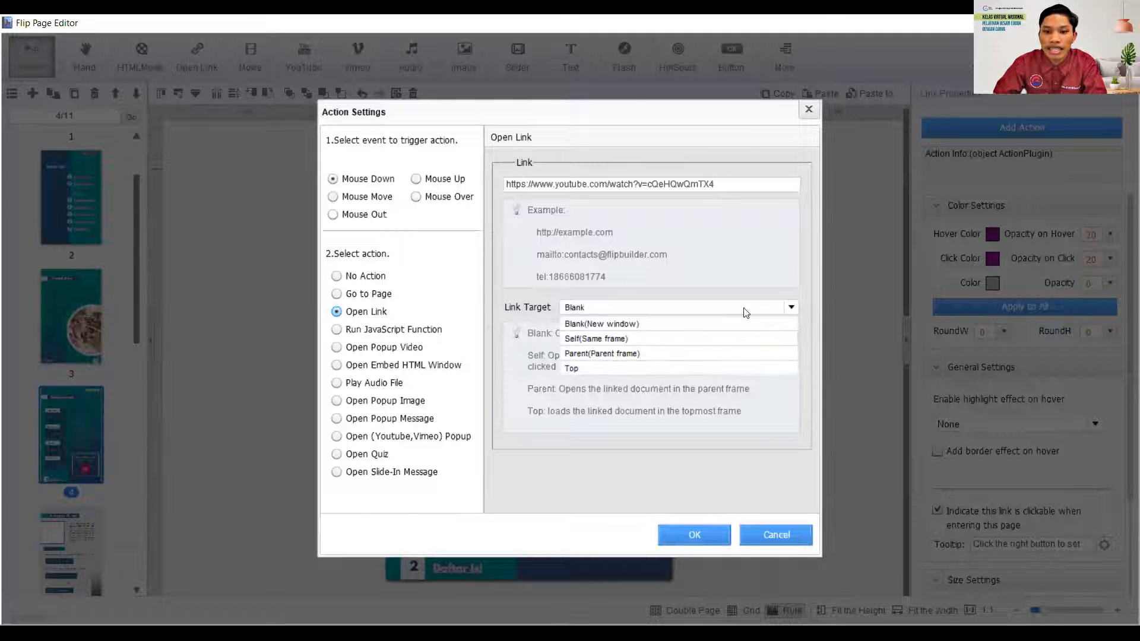
pyautogui.click(629, 326)
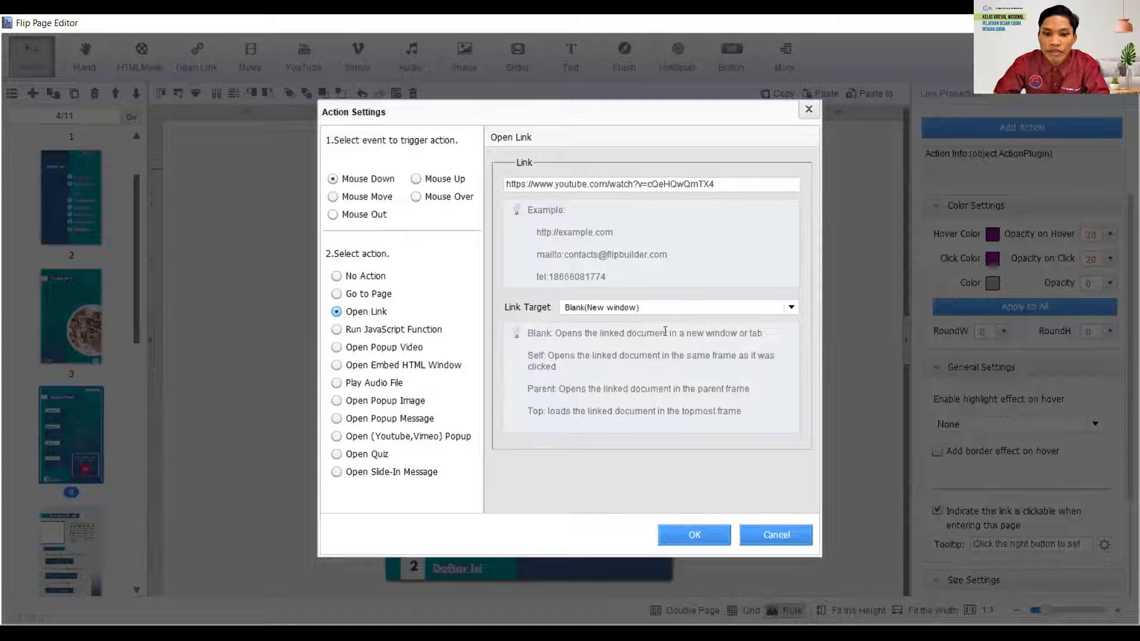
pyautogui.click(695, 537)
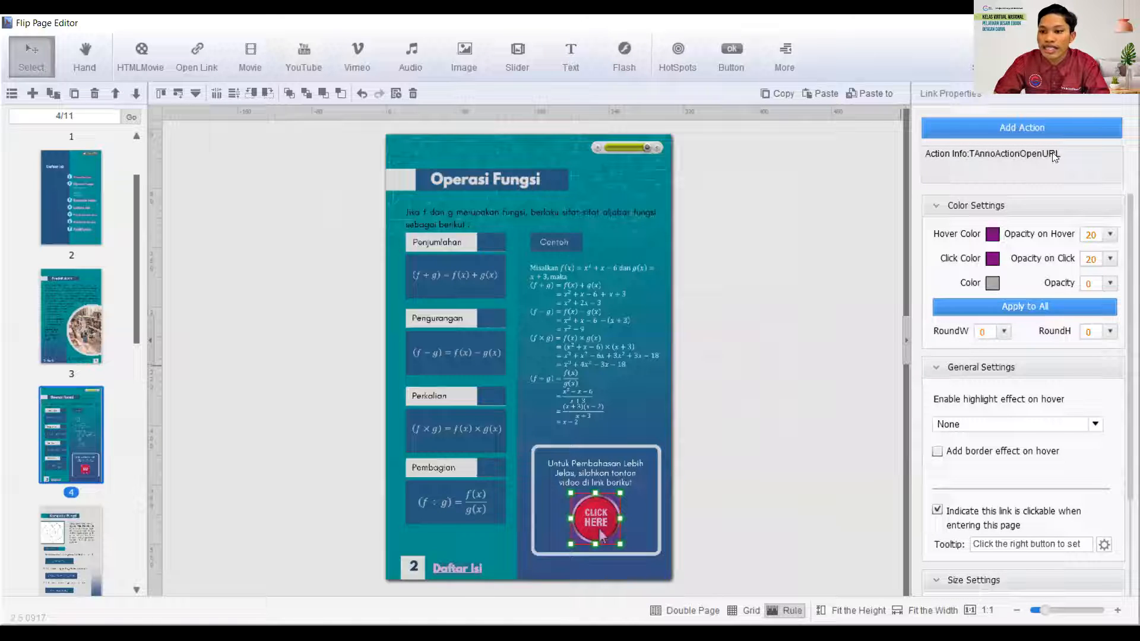
# - Change the hover and click colors of the page 4 CLICK HERE link to gray
pyautogui.scroll(-3, 1009, 427)
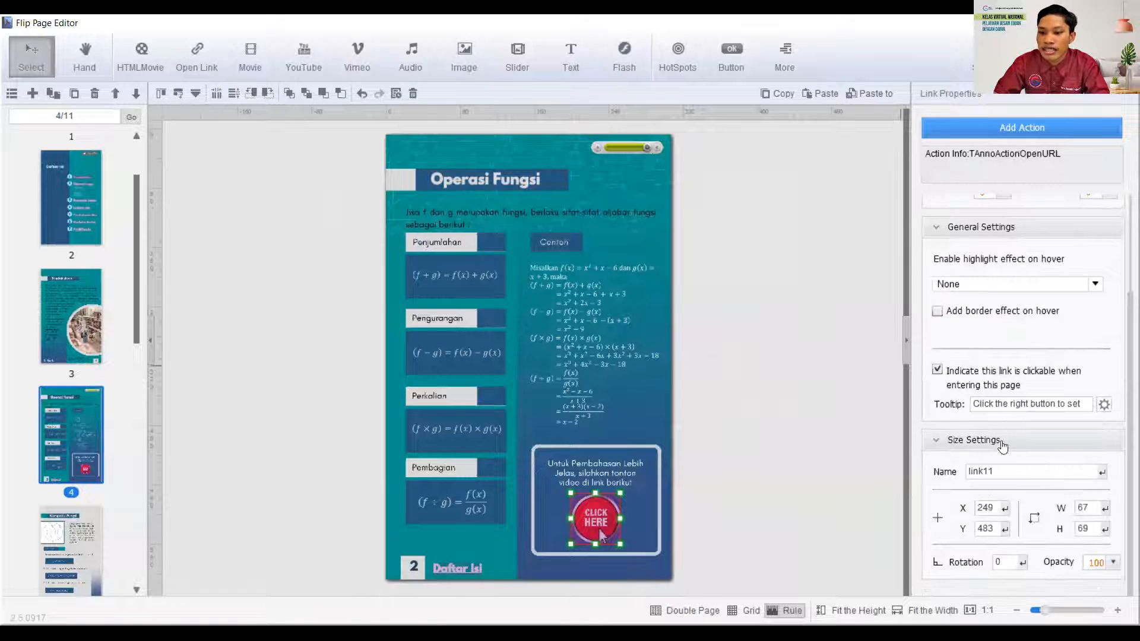
pyautogui.scroll(3, 1002, 442)
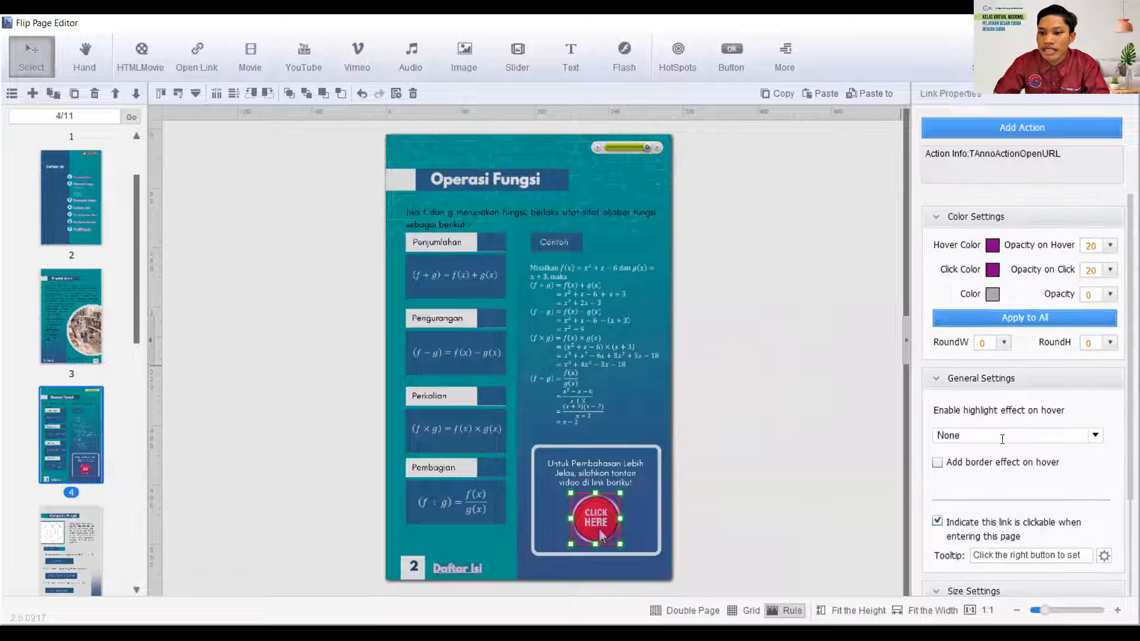
pyautogui.click(990, 247)
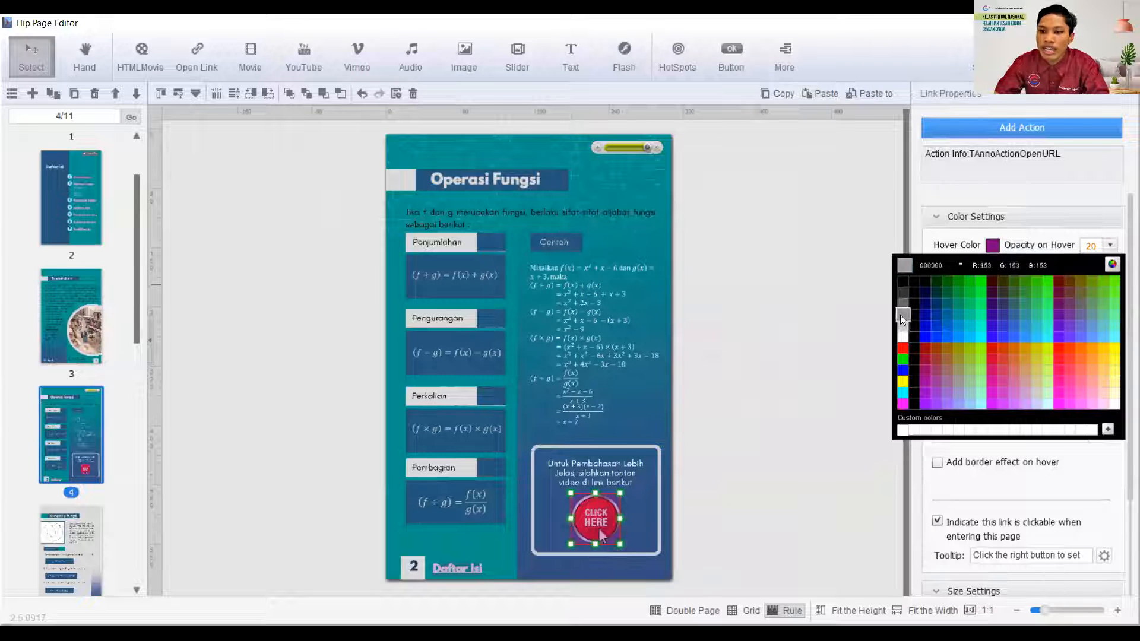
pyautogui.click(899, 315)
pyautogui.click(992, 270)
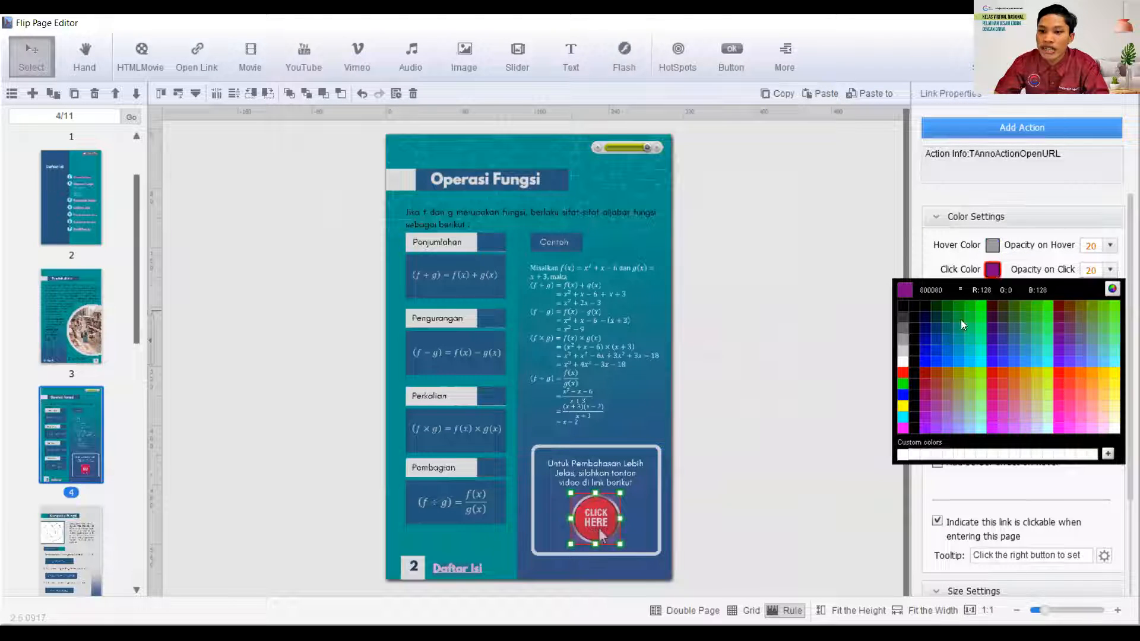
pyautogui.click(901, 336)
pyautogui.click(863, 309)
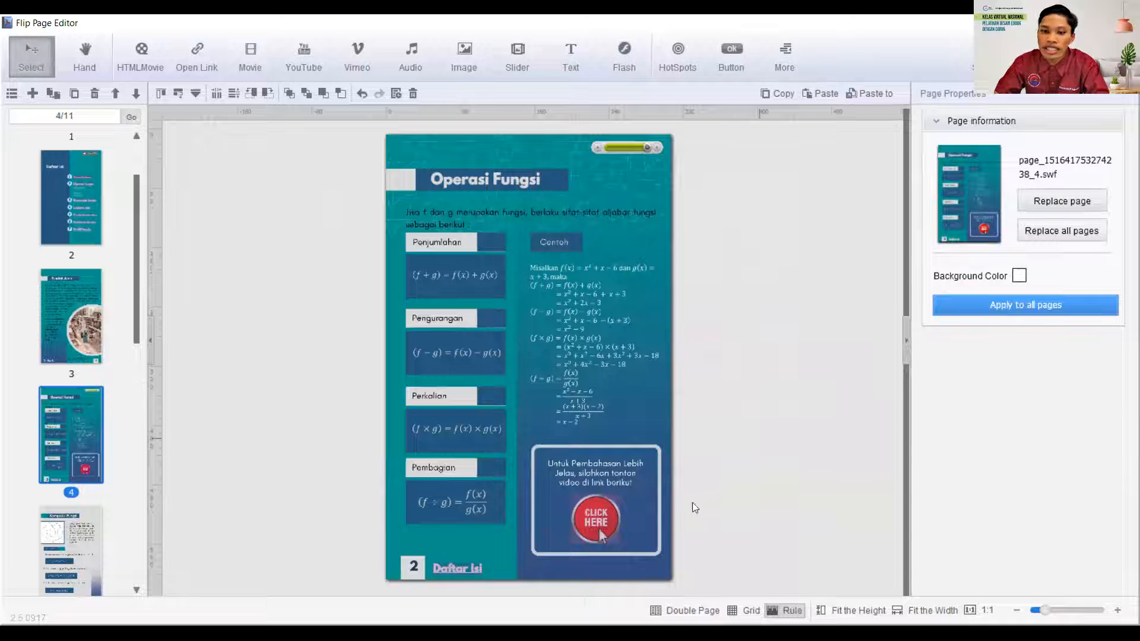
pyautogui.click(596, 514)
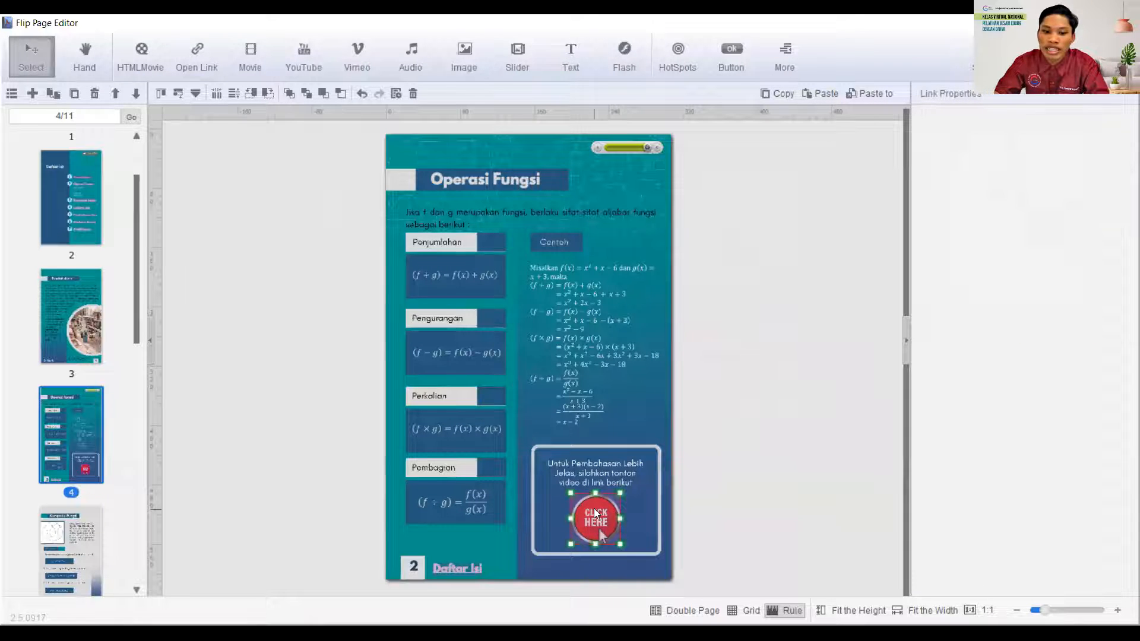
pyautogui.click(787, 207)
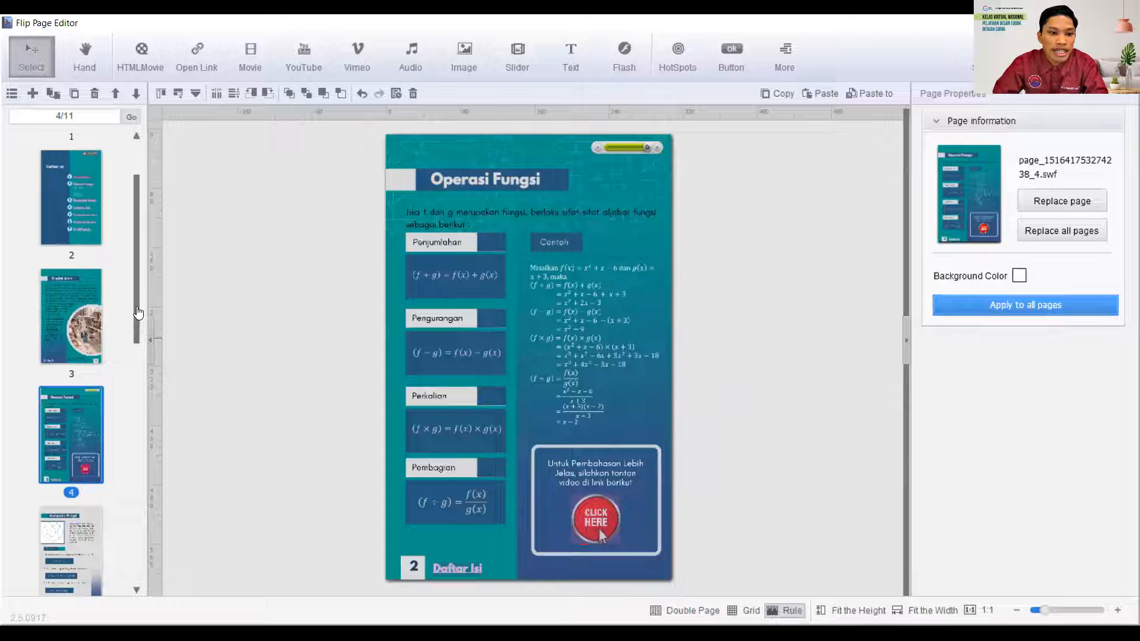
# - Insert a Type 4 audio player on page 5, Komposisi Fungsi, and move it to the page's upper right corner
pyautogui.moveTo(138, 313); pyautogui.dragTo(126, 364)
pyautogui.click(71, 389)
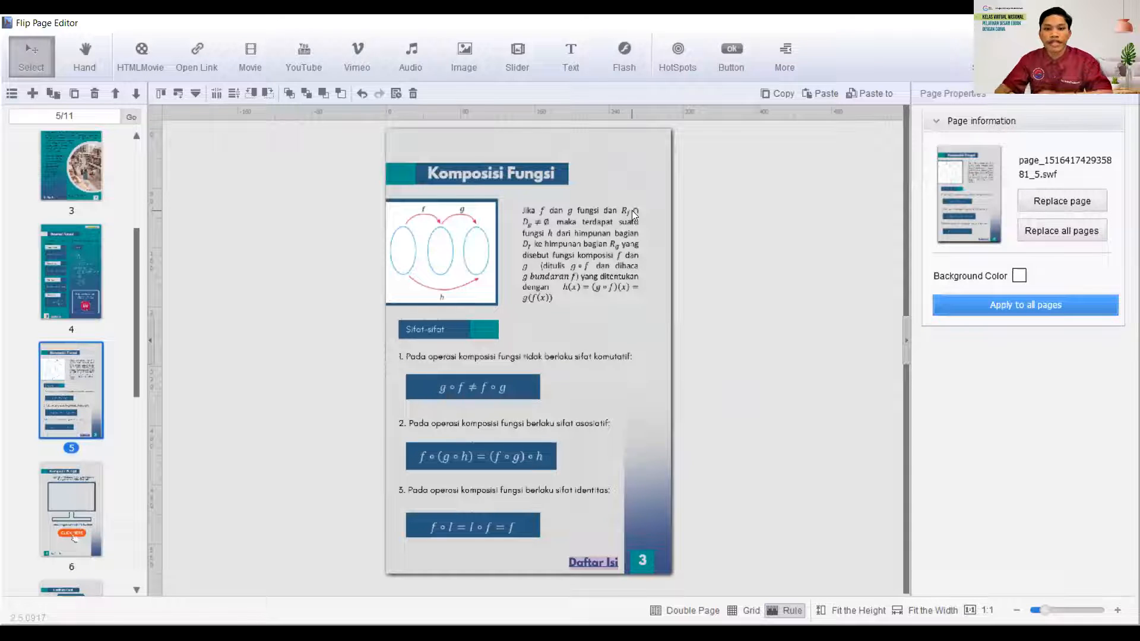
pyautogui.click(412, 75)
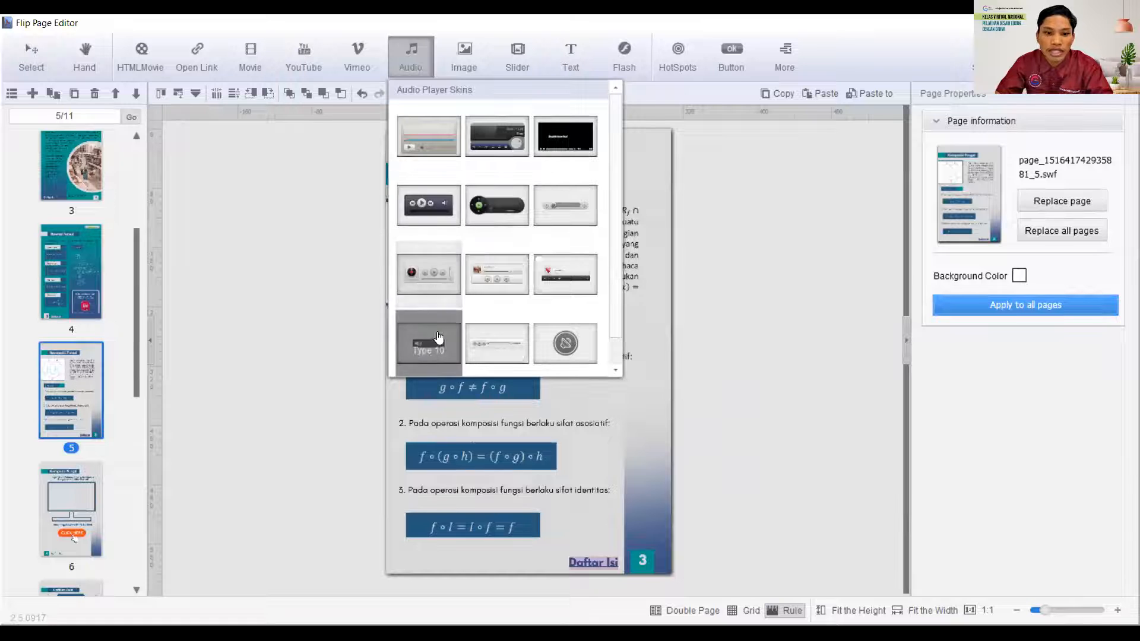
pyautogui.click(426, 192)
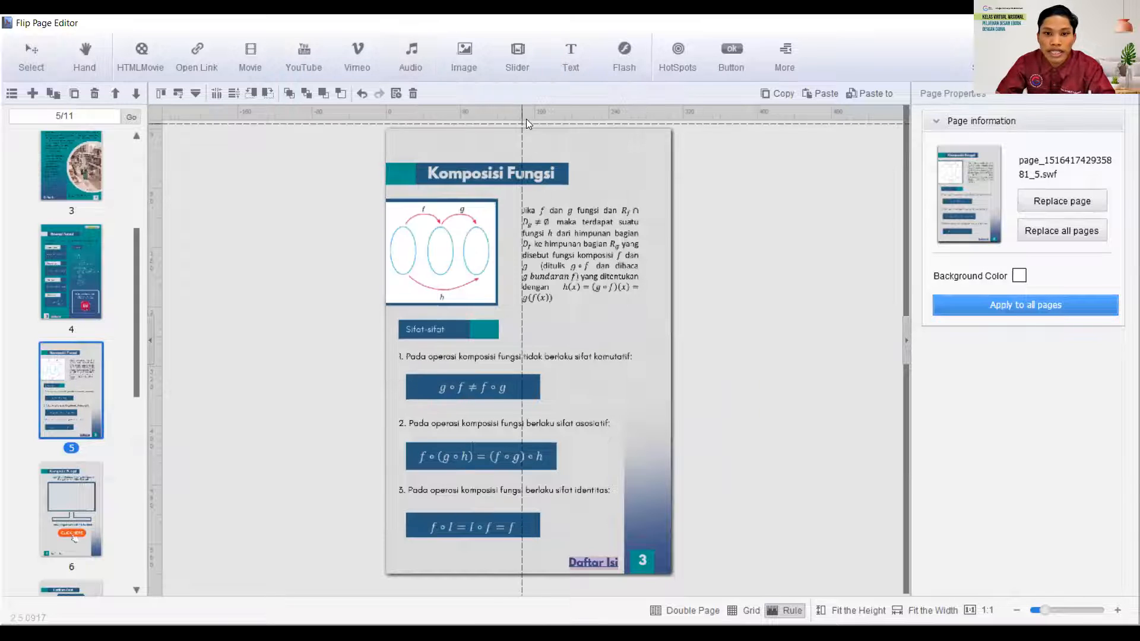
pyautogui.click(544, 132)
pyautogui.moveTo(594, 145); pyautogui.dragTo(630, 145)
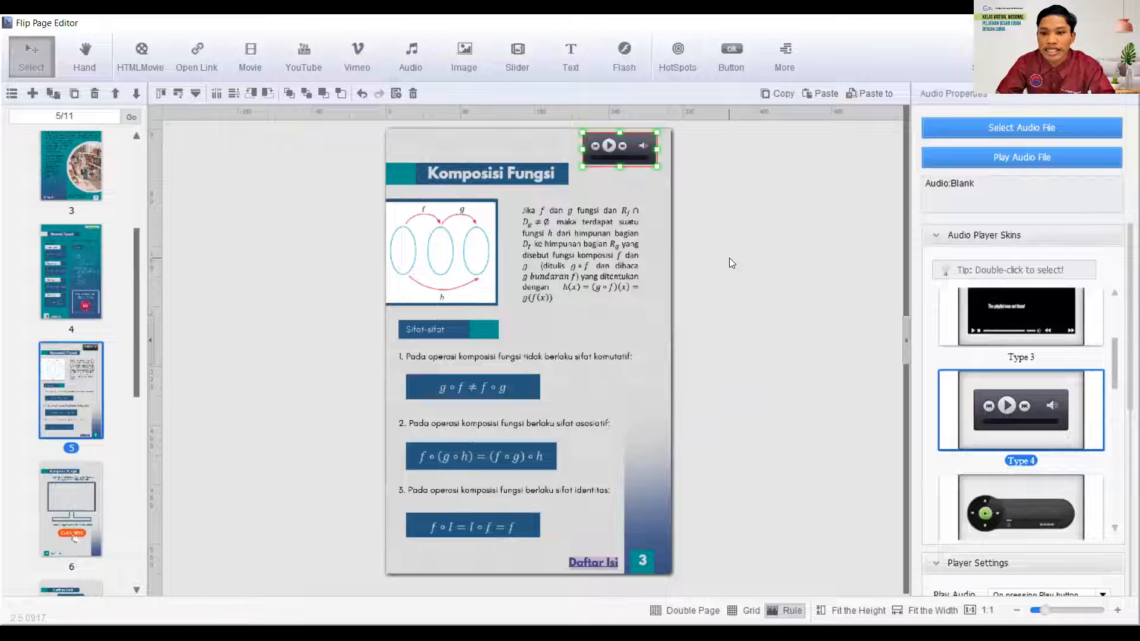
pyautogui.click(726, 257)
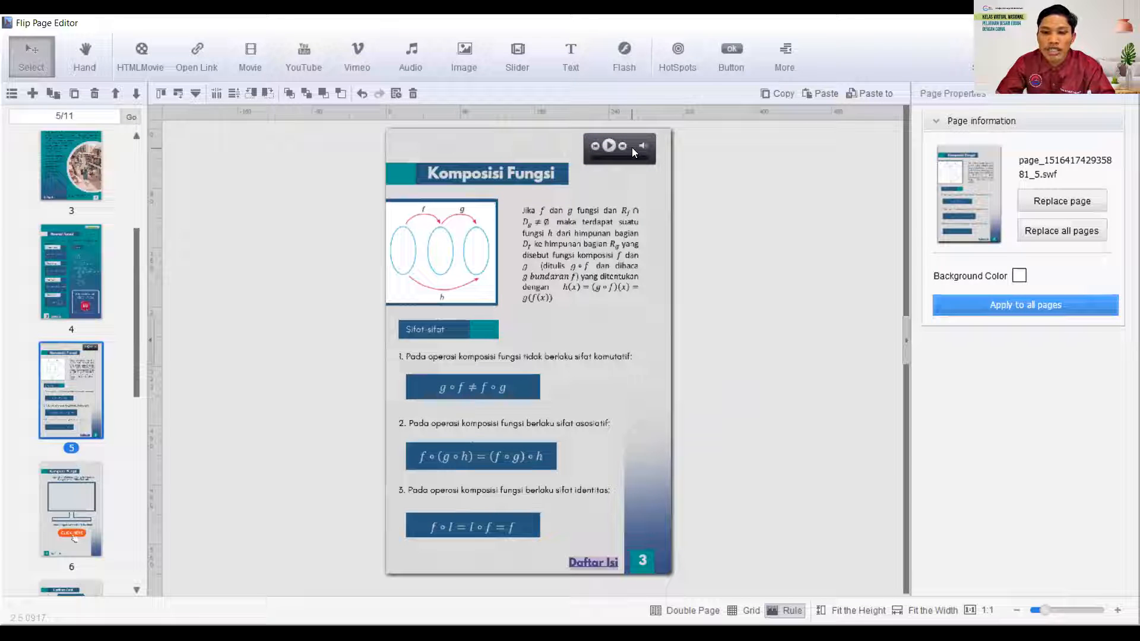
pyautogui.moveTo(631, 147); pyautogui.dragTo(633, 148)
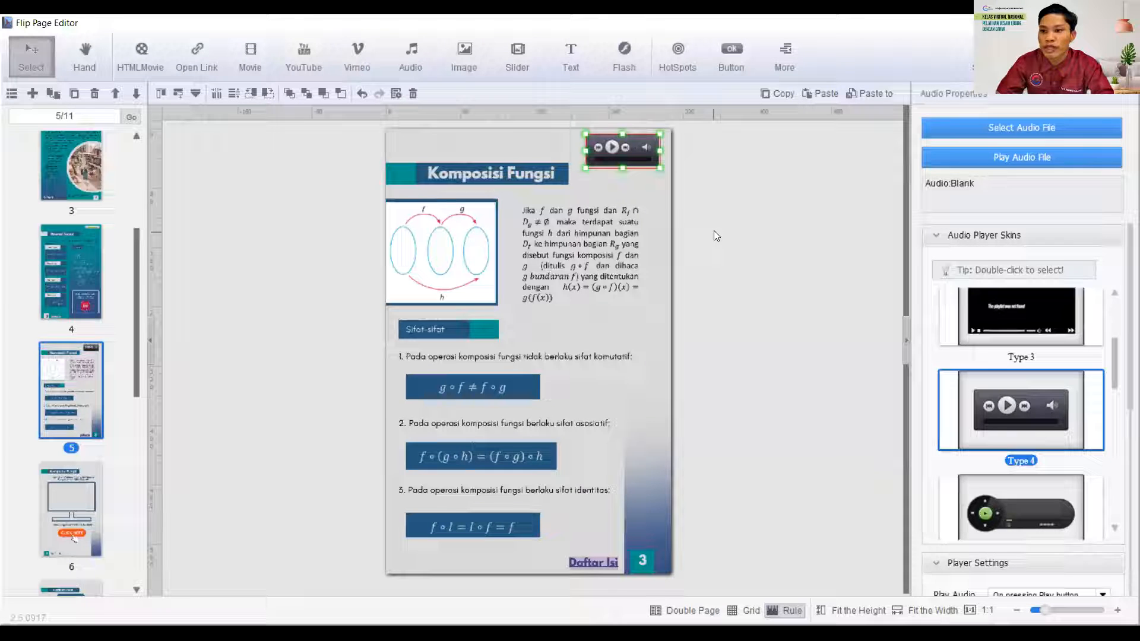
pyautogui.click(894, 131)
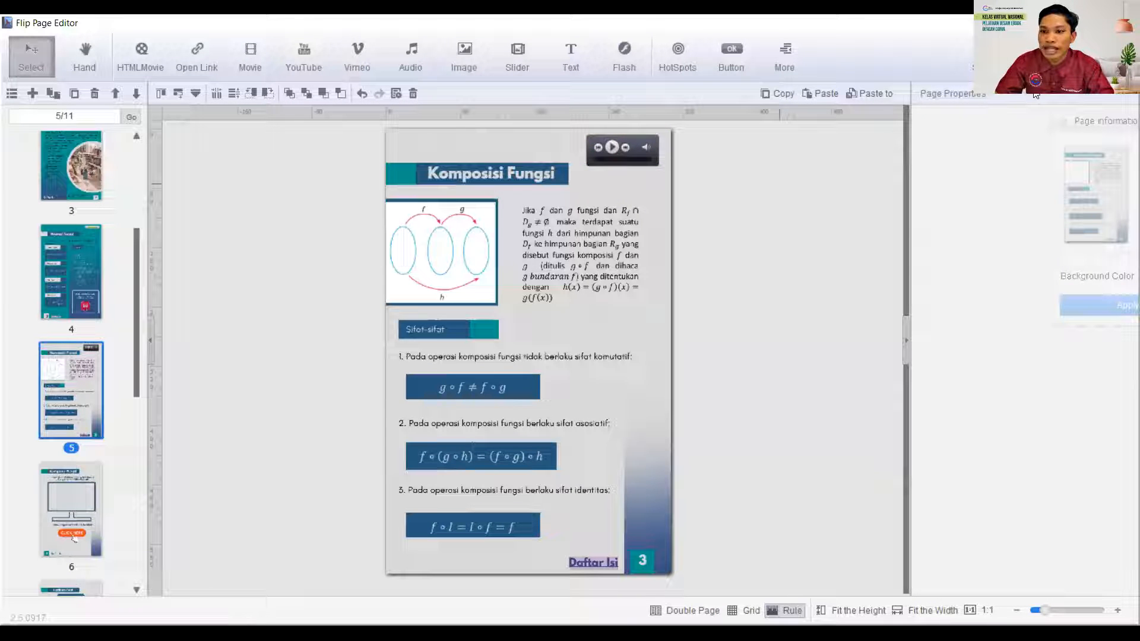
# - Load the local "Jika f dan g fungsi dan irisan dari reng f" MP3 from EBOOK CANVA into the page 5 player and preview it
pyautogui.click(633, 146)
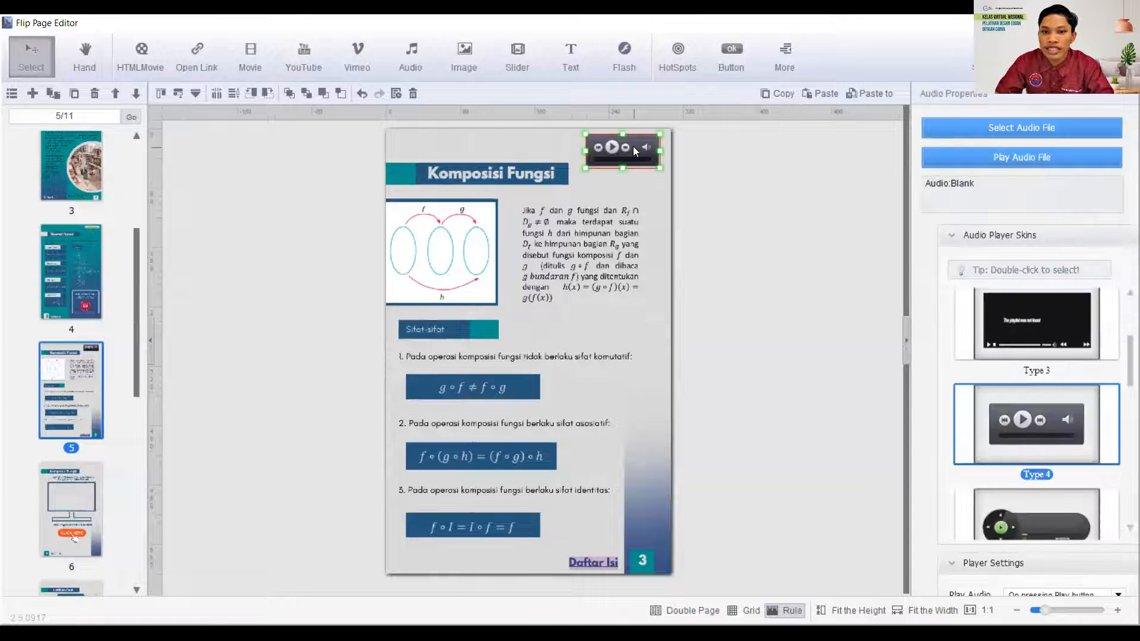
pyautogui.click(1034, 129)
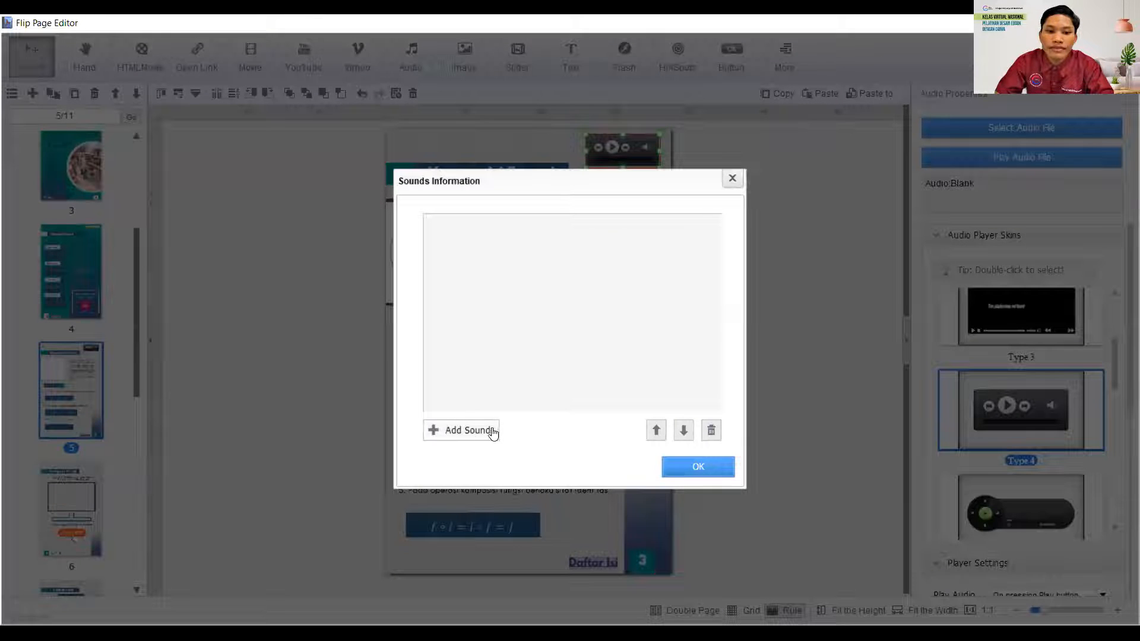
pyautogui.click(470, 434)
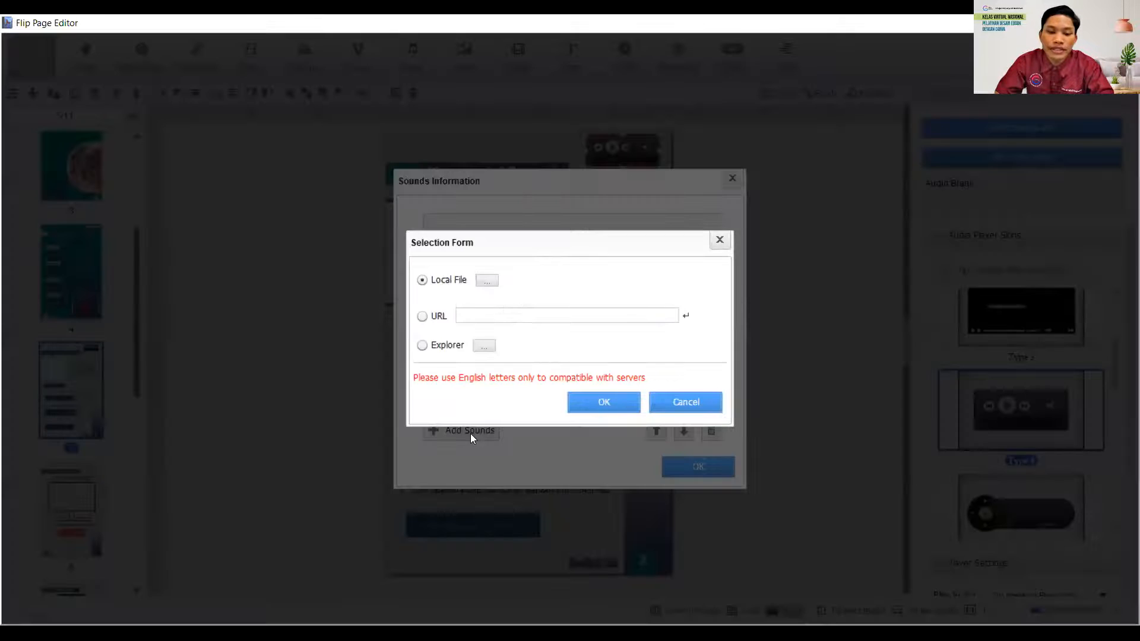
pyautogui.click(485, 282)
pyautogui.click(486, 199)
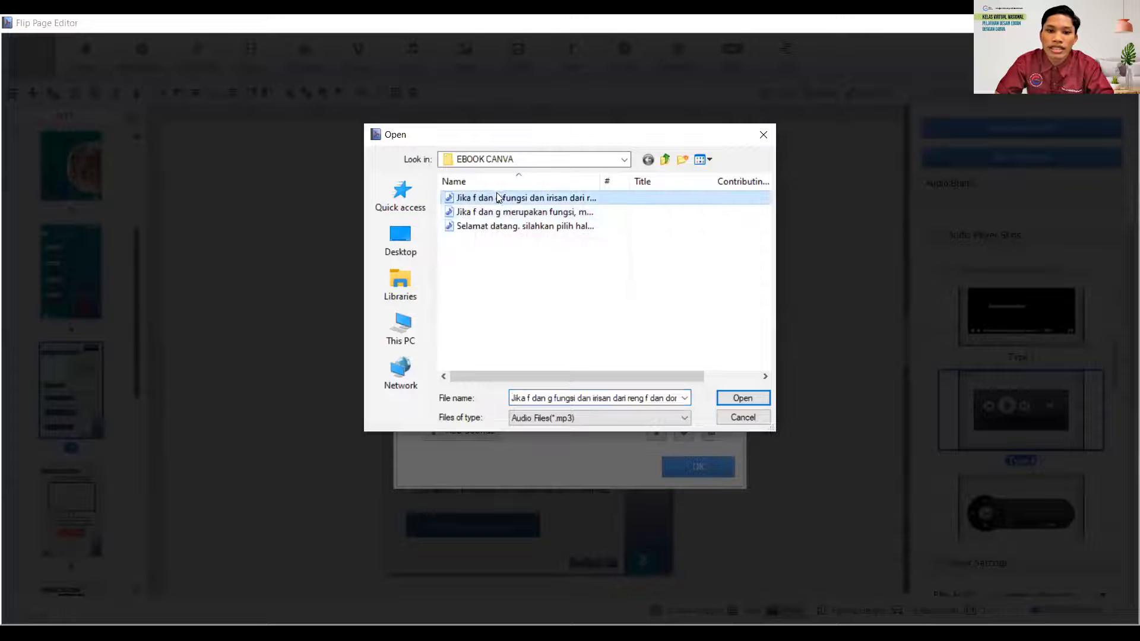
pyautogui.click(730, 402)
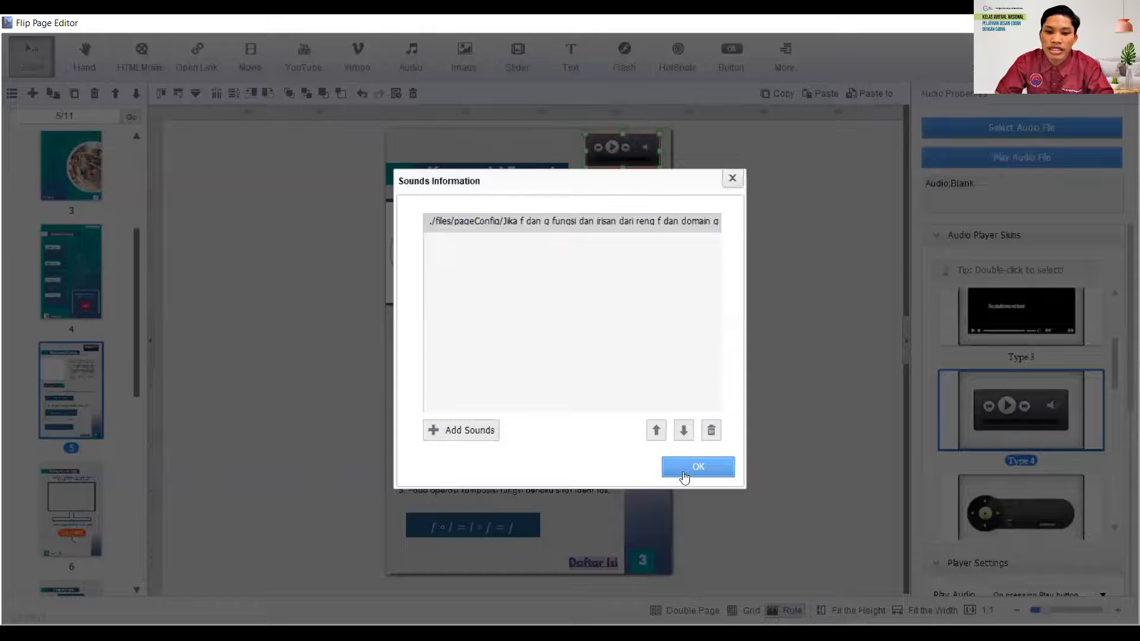
pyautogui.click(682, 476)
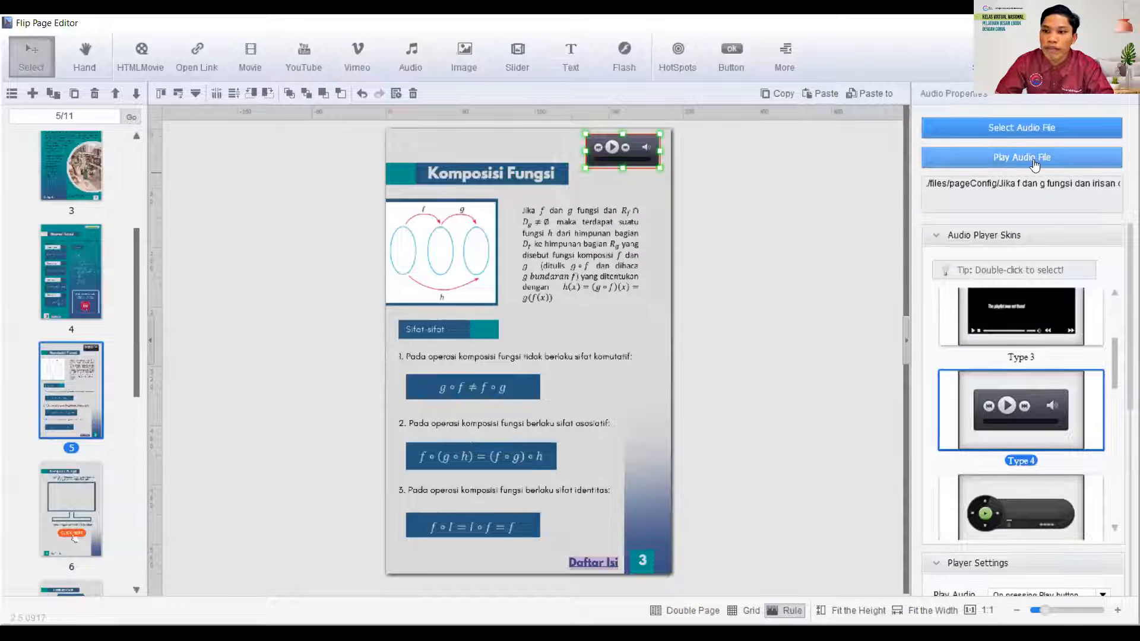
pyautogui.click(1017, 168)
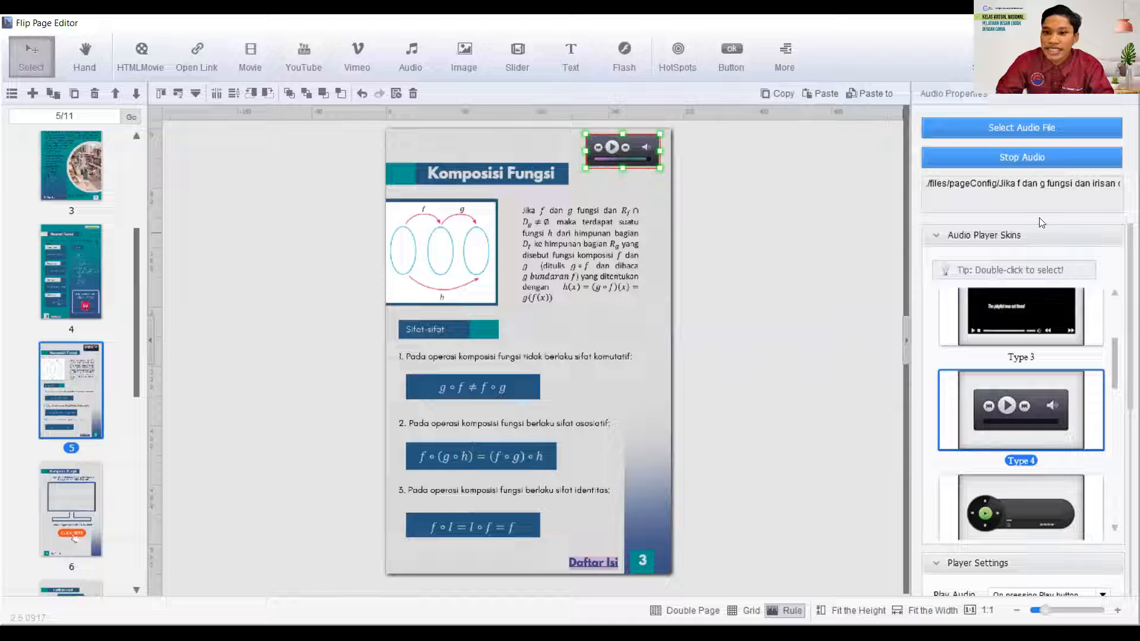
pyautogui.click(618, 269)
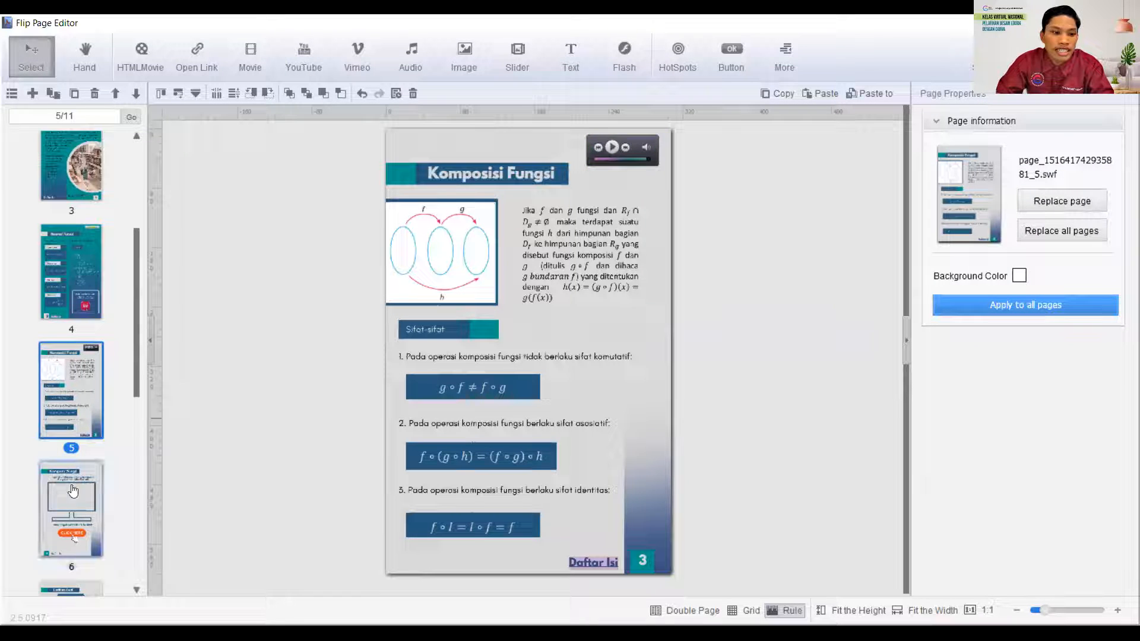
# - Delete the existing link area over the CLICK HERE button on page 6
pyautogui.click(77, 517)
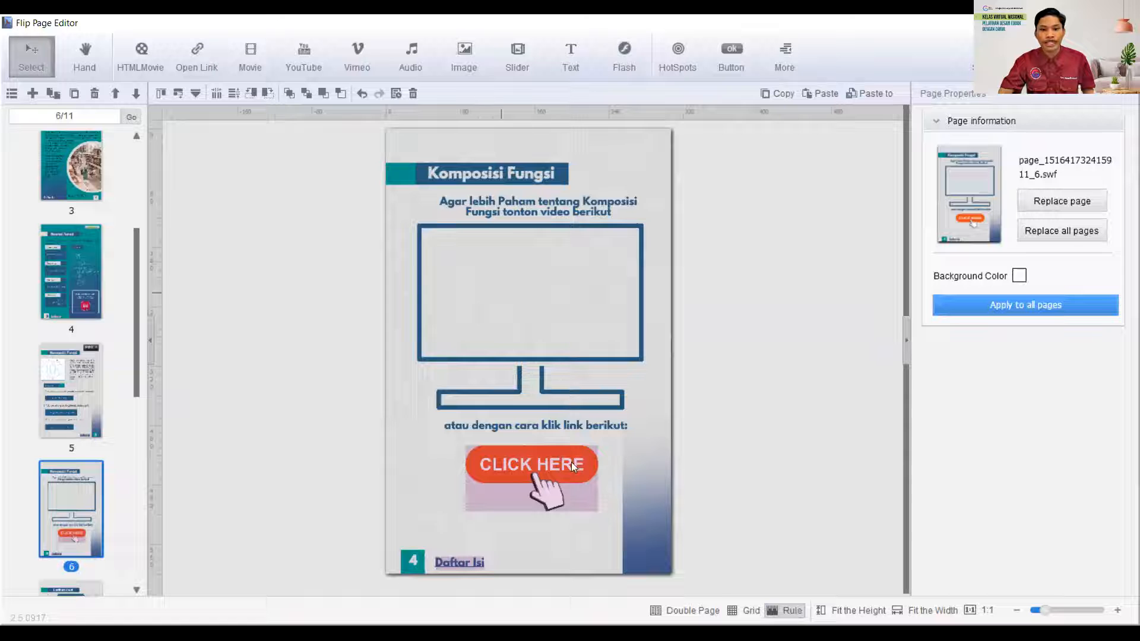
pyautogui.click(496, 500)
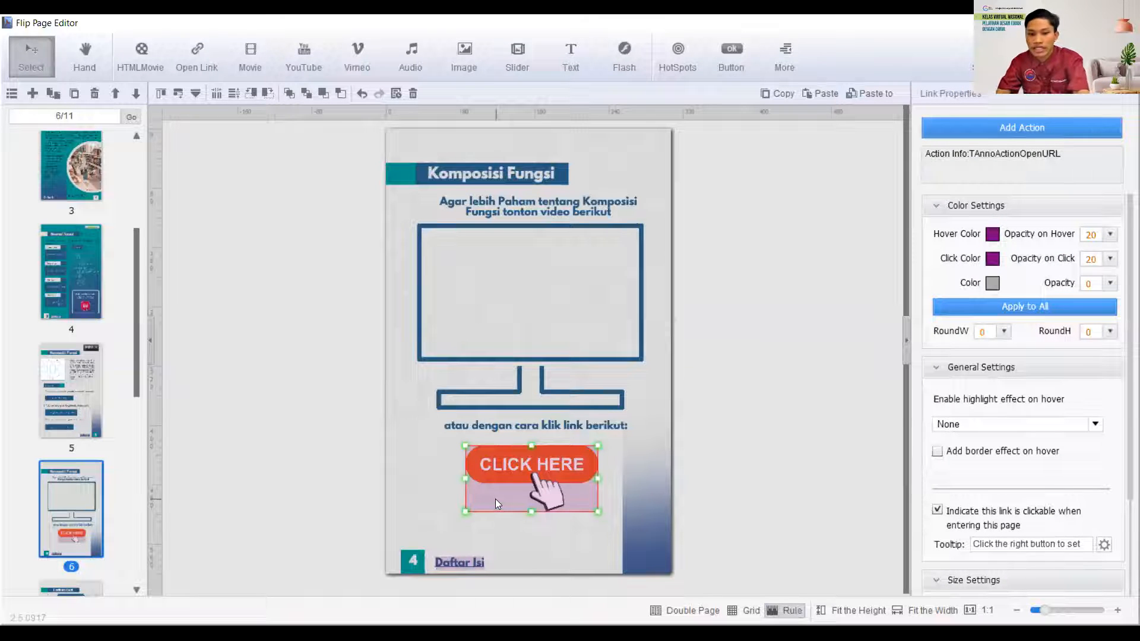
pyautogui.press('Delete')
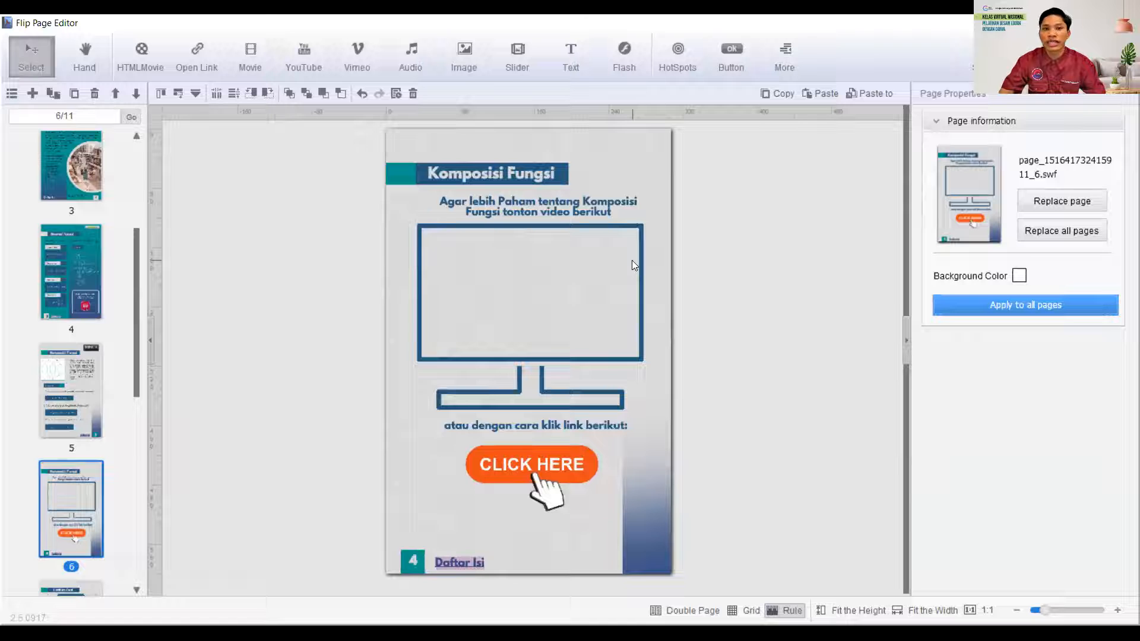
# - Insert a YouTube player about 292 by 174 inside the monitor frame on page 6
pyautogui.click(293, 77)
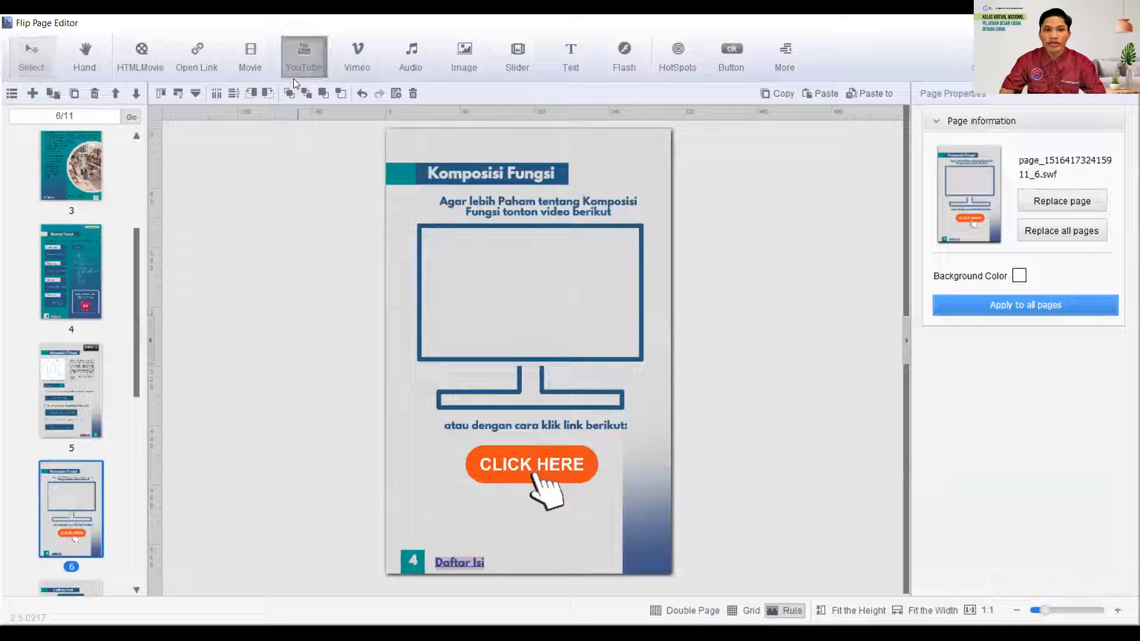
pyautogui.click(422, 228)
pyautogui.moveTo(497, 302); pyautogui.dragTo(639, 358)
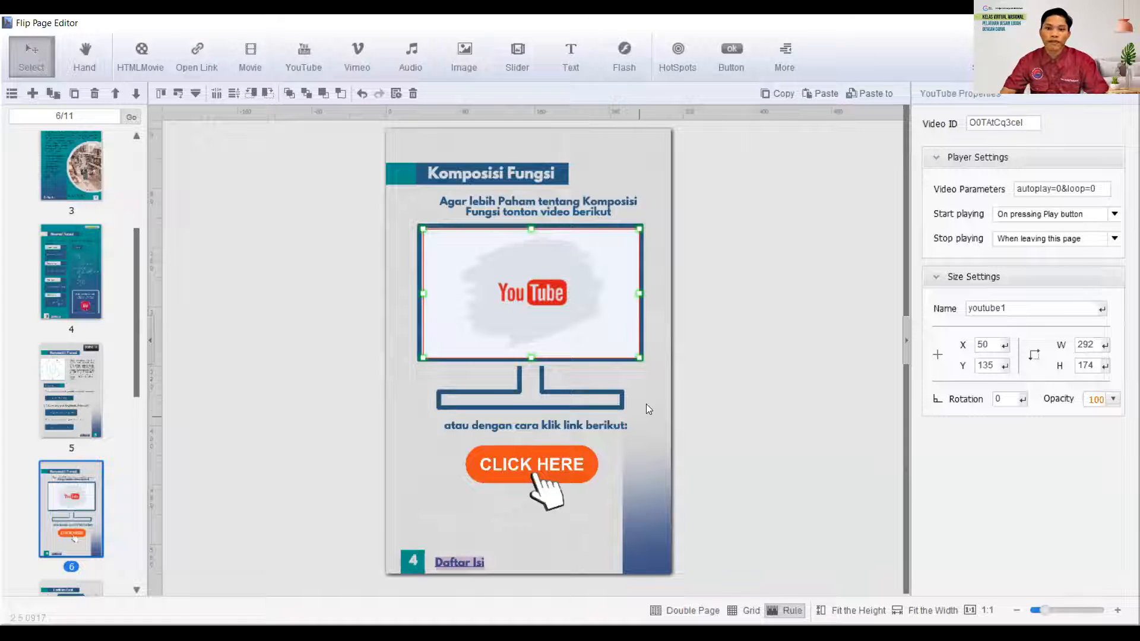
pyautogui.click(657, 342)
# - Open the Video ID of the page 6 YouTube player for editing
pyautogui.click(582, 294)
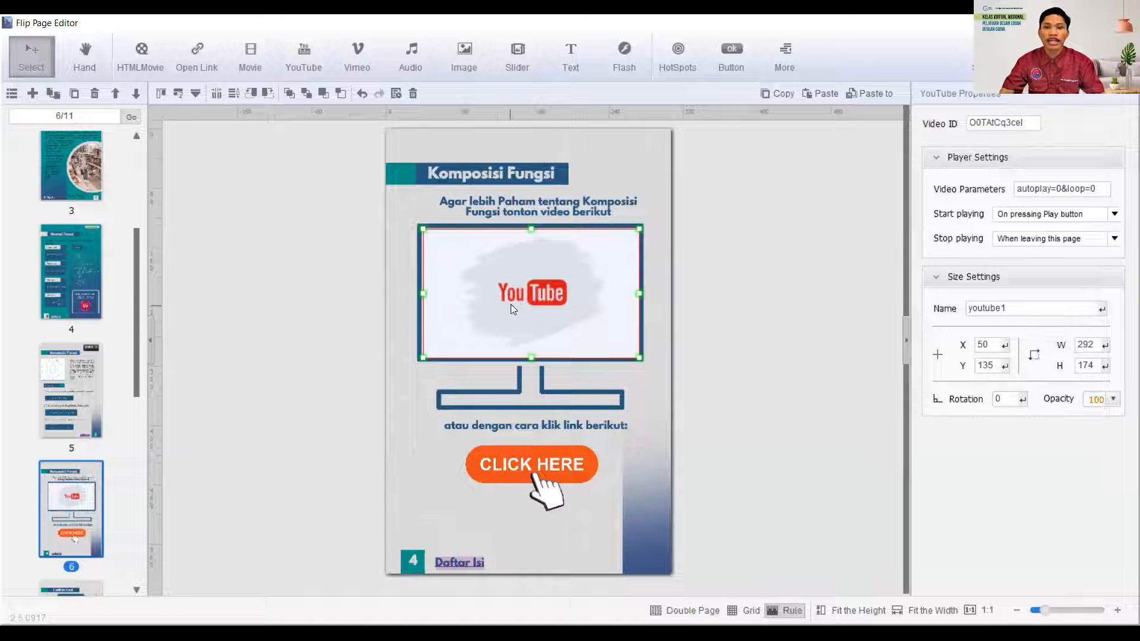
pyautogui.click(967, 122)
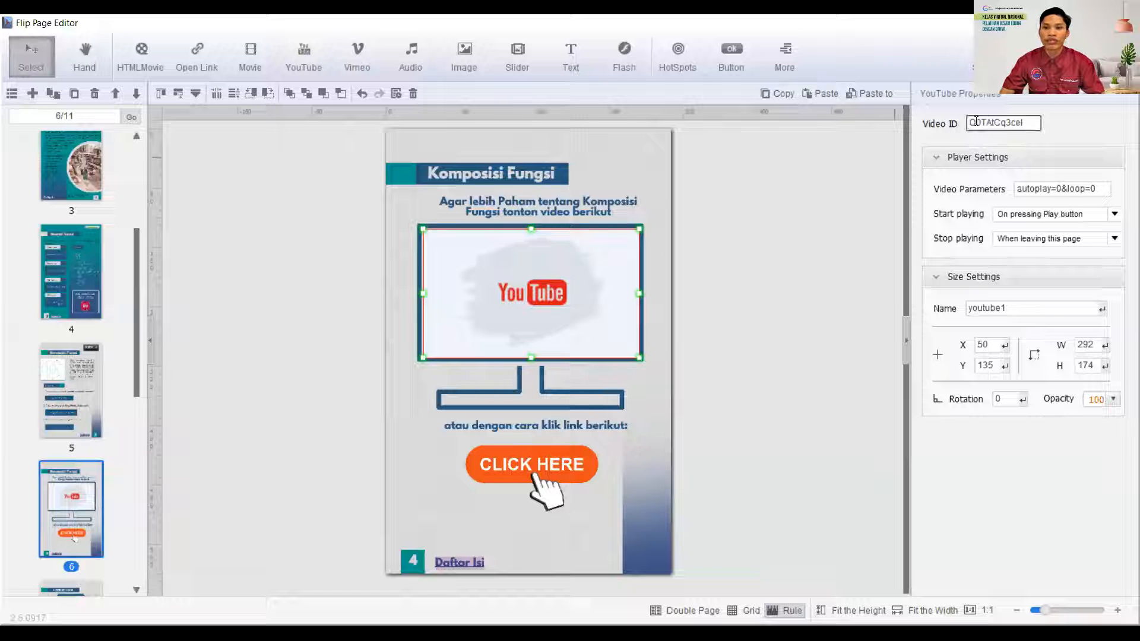
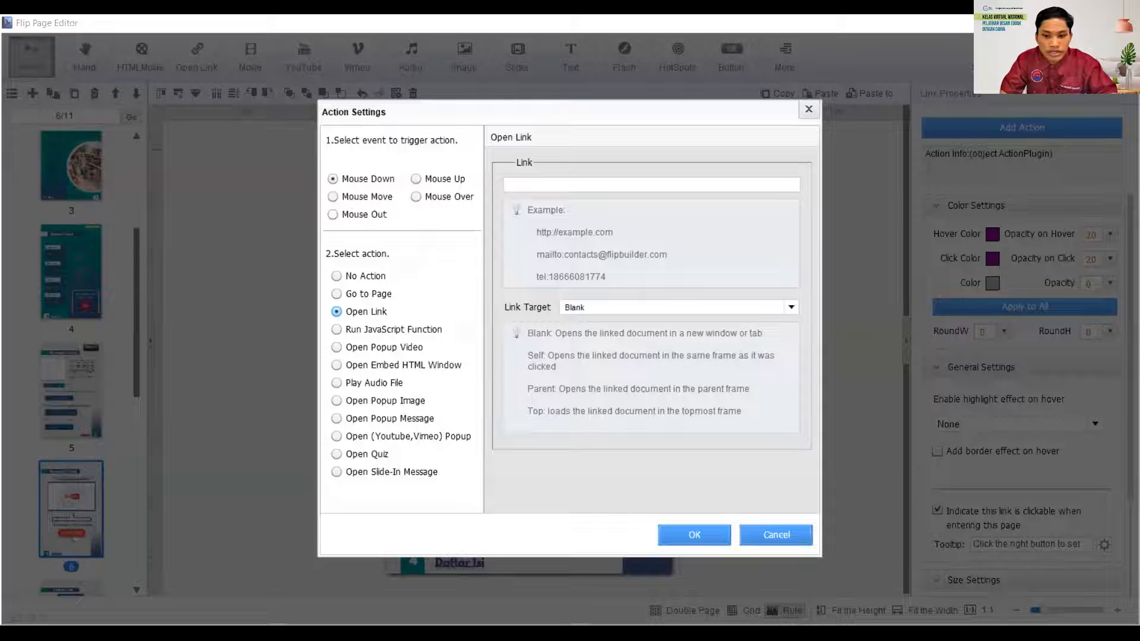
pyautogui.click(562, 182)
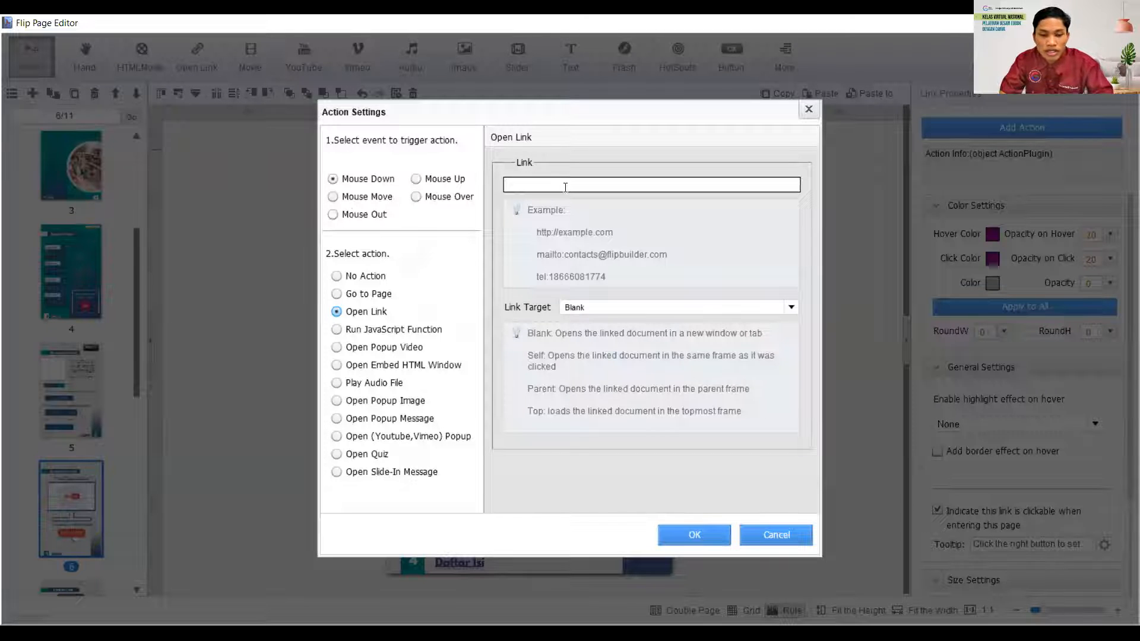
pyautogui.write('https://www.youtube.com/watch?v=PSoBd89qBCo')
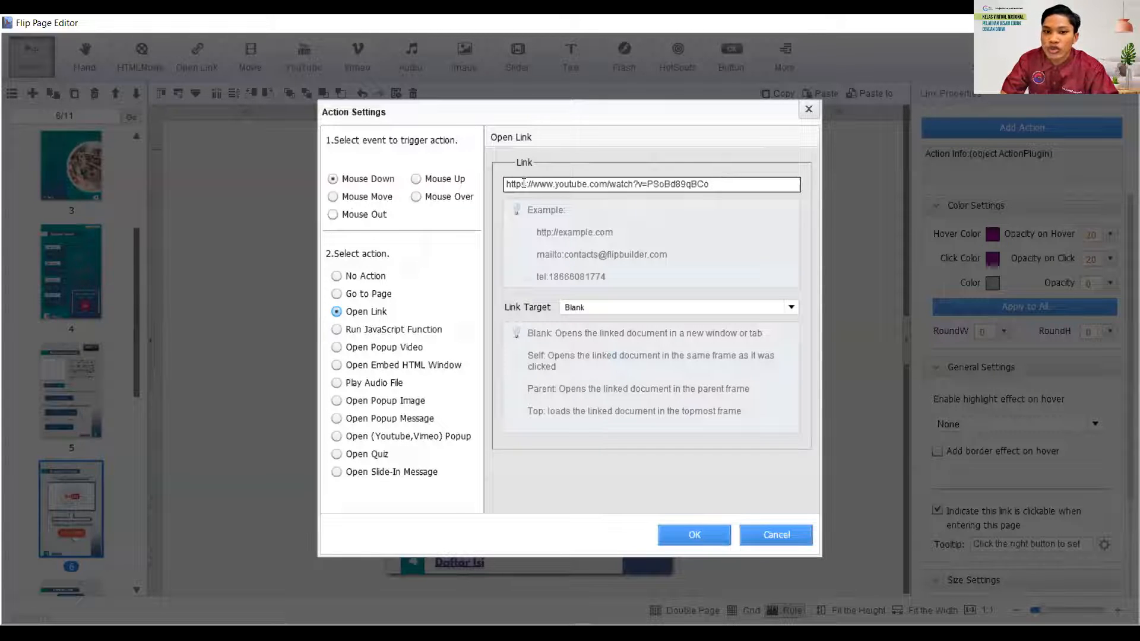
pyautogui.click(790, 308)
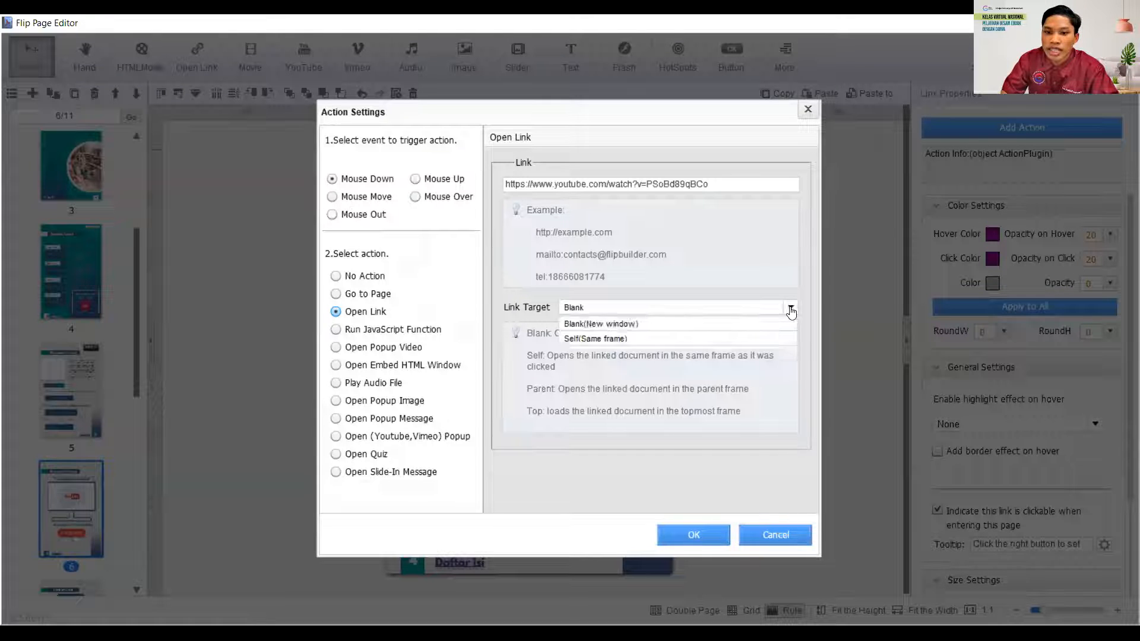
pyautogui.click(632, 328)
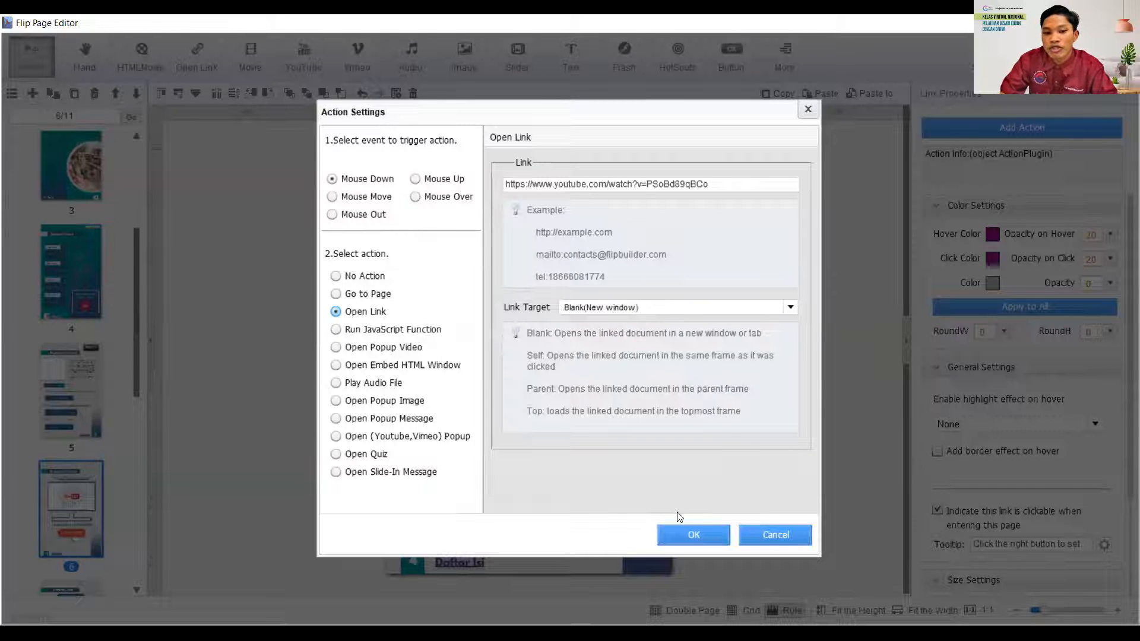
pyautogui.click(695, 536)
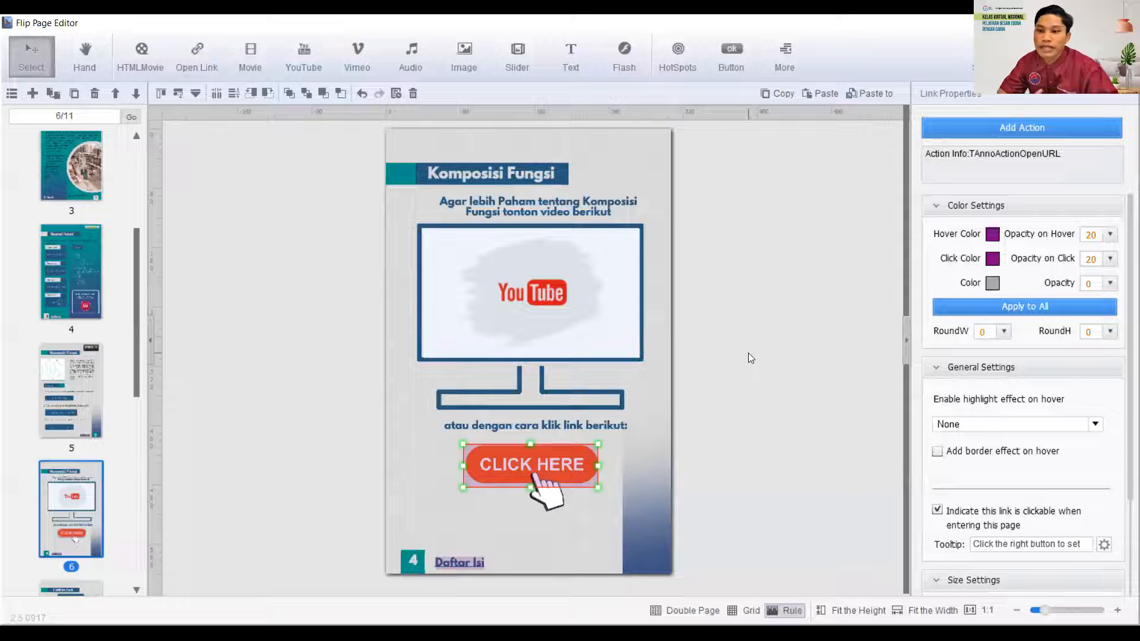
pyautogui.click(748, 352)
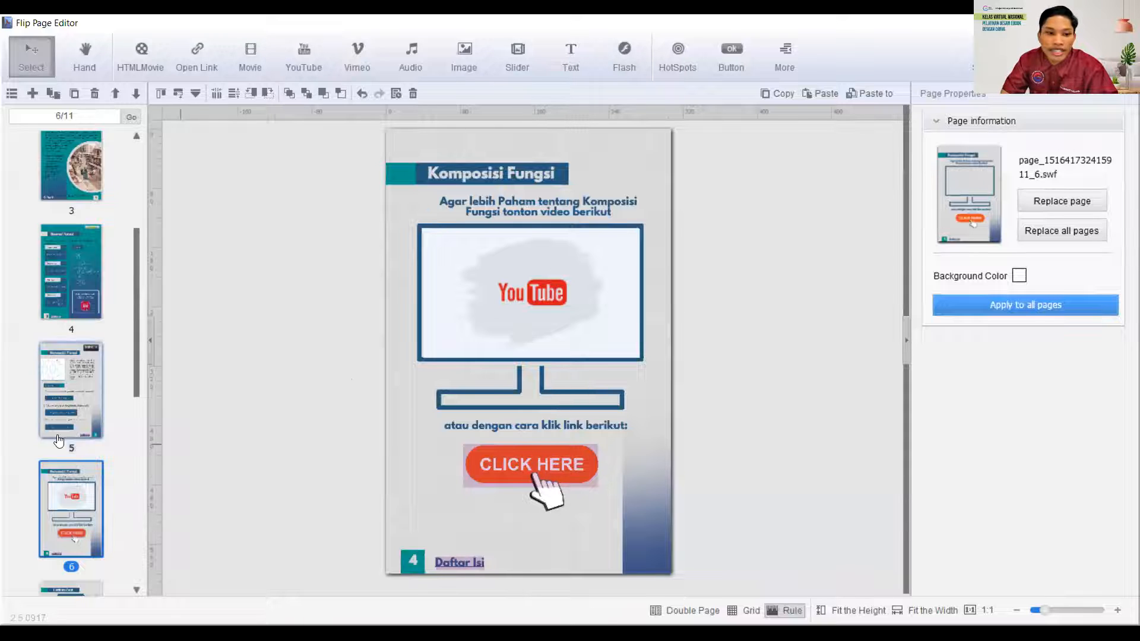
# - Delete the existing link area over the CLICK HERE button on page 10, Penilaian Harian
pyautogui.scroll(-4, 109, 511)
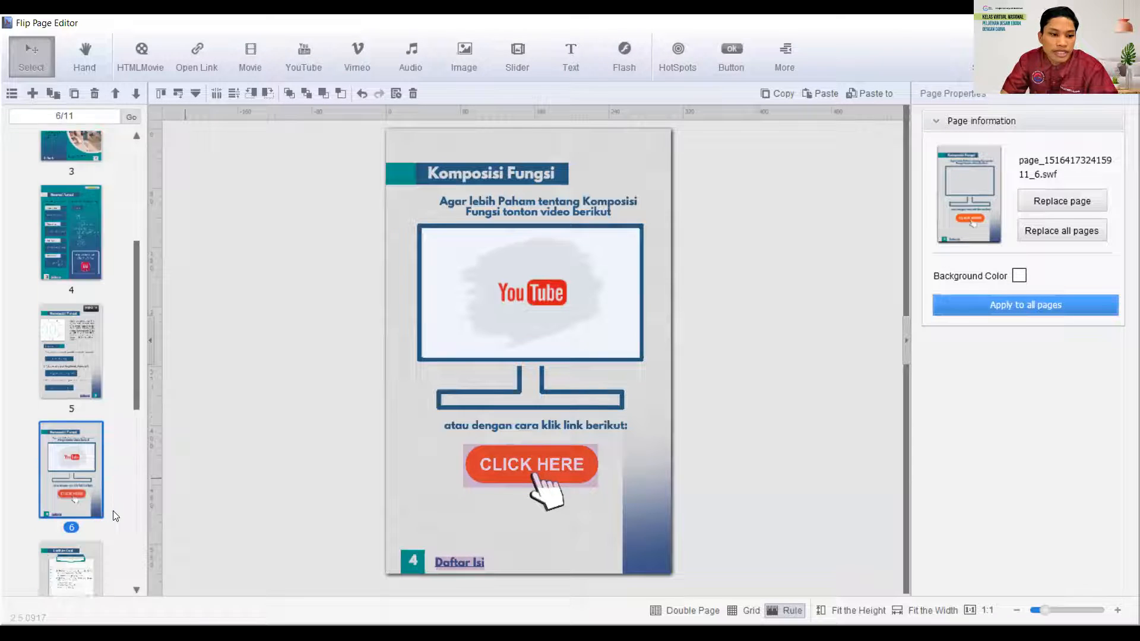
pyautogui.click(70, 473)
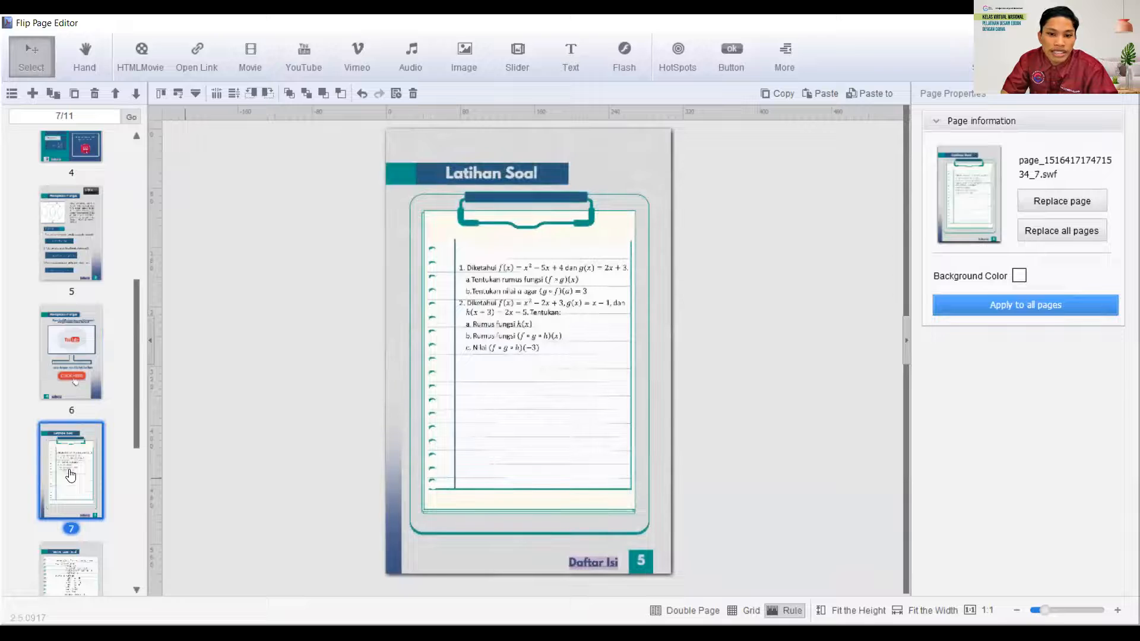
pyautogui.scroll(-4, 68, 484)
pyautogui.scroll(-1, 67, 501)
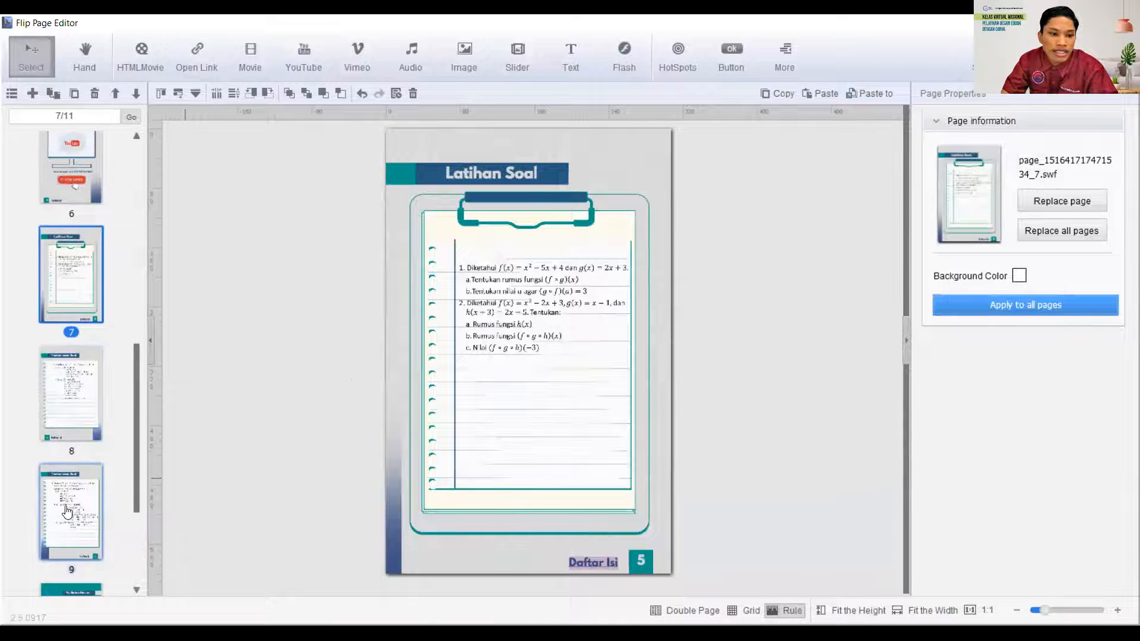
pyautogui.scroll(-3, 67, 510)
pyautogui.click(68, 510)
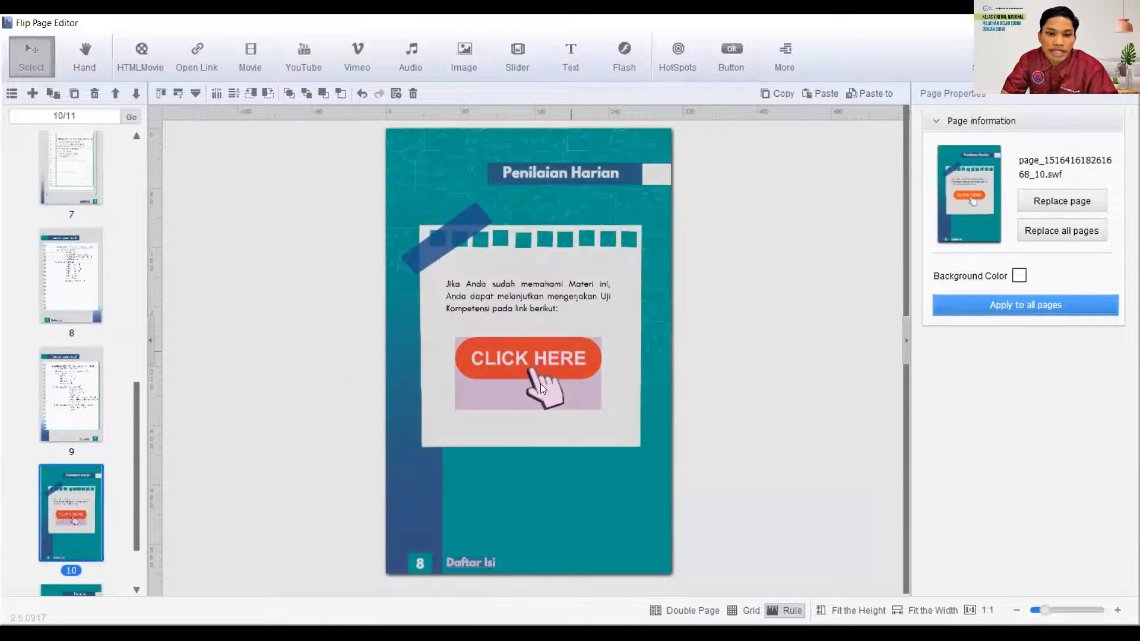
pyautogui.click(481, 392)
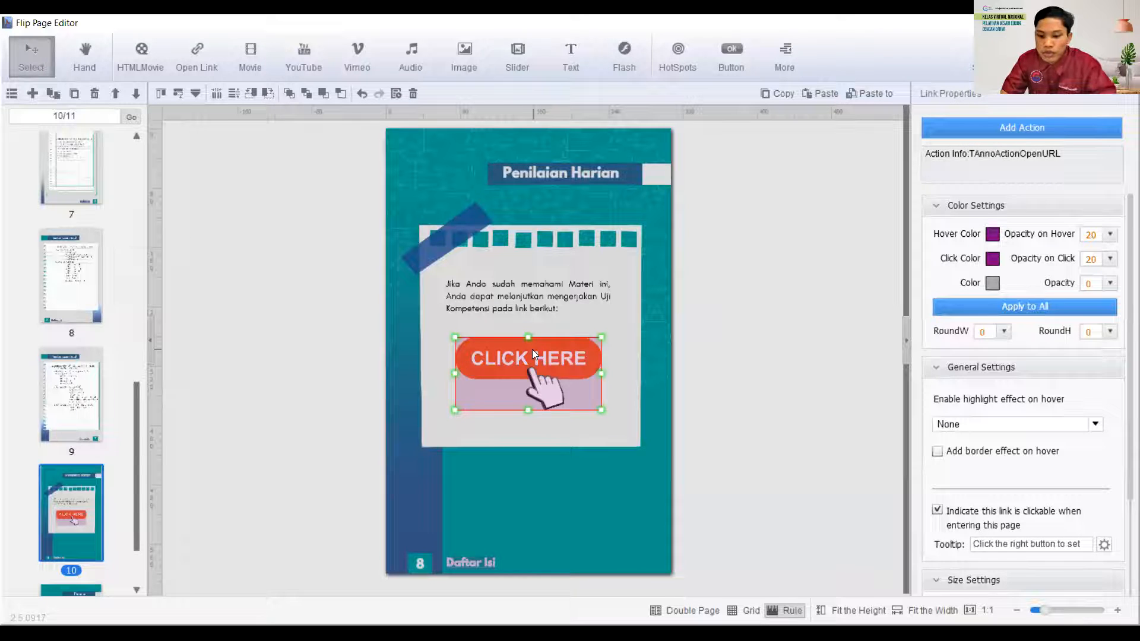
pyautogui.click(346, 309)
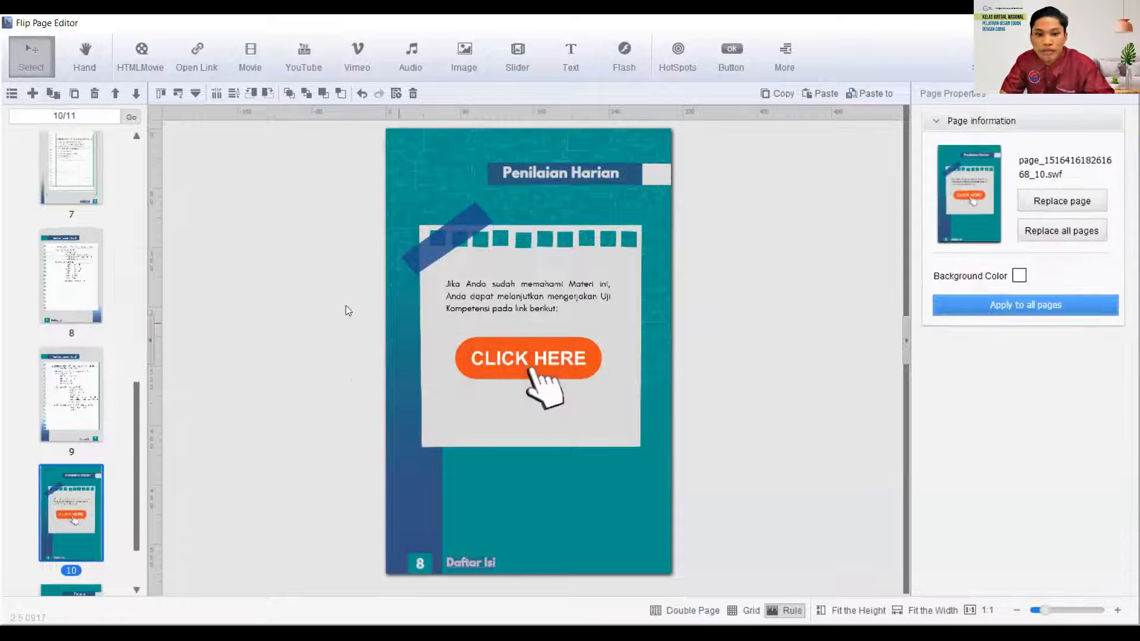
# - Draw a new Open Link area closely fitted around the CLICK HERE button on page 10
pyautogui.click(194, 61)
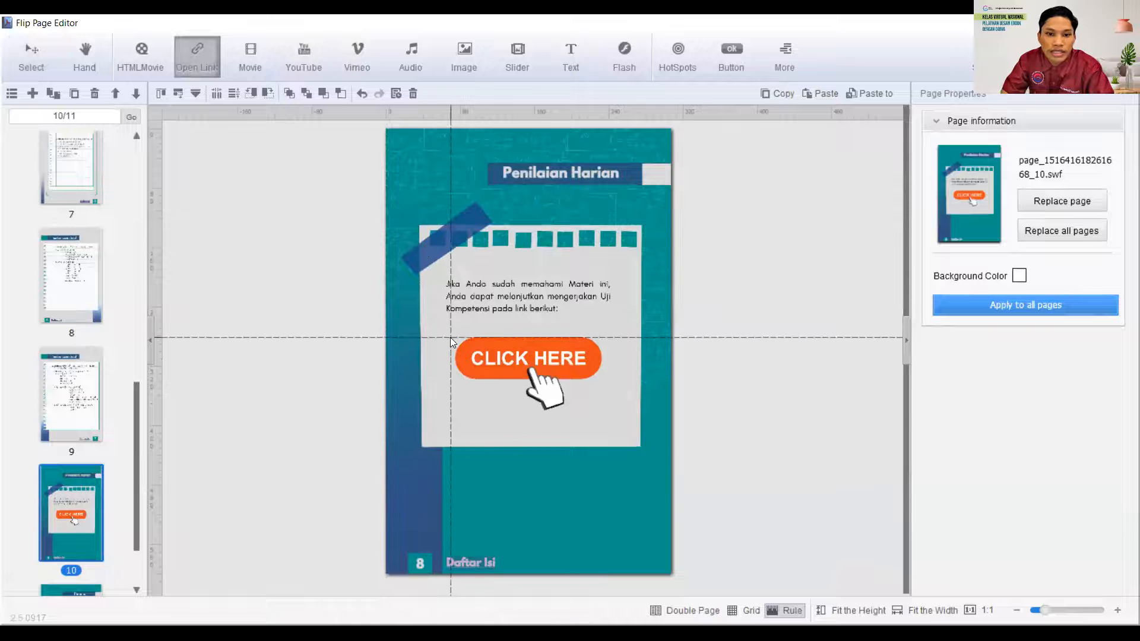
pyautogui.moveTo(451, 335)
pyautogui.mouseDown()
pyautogui.moveTo(526, 408)
pyautogui.moveTo(603, 371)
pyautogui.mouseUp()
pyautogui.moveTo(527, 408); pyautogui.dragTo(526, 379)
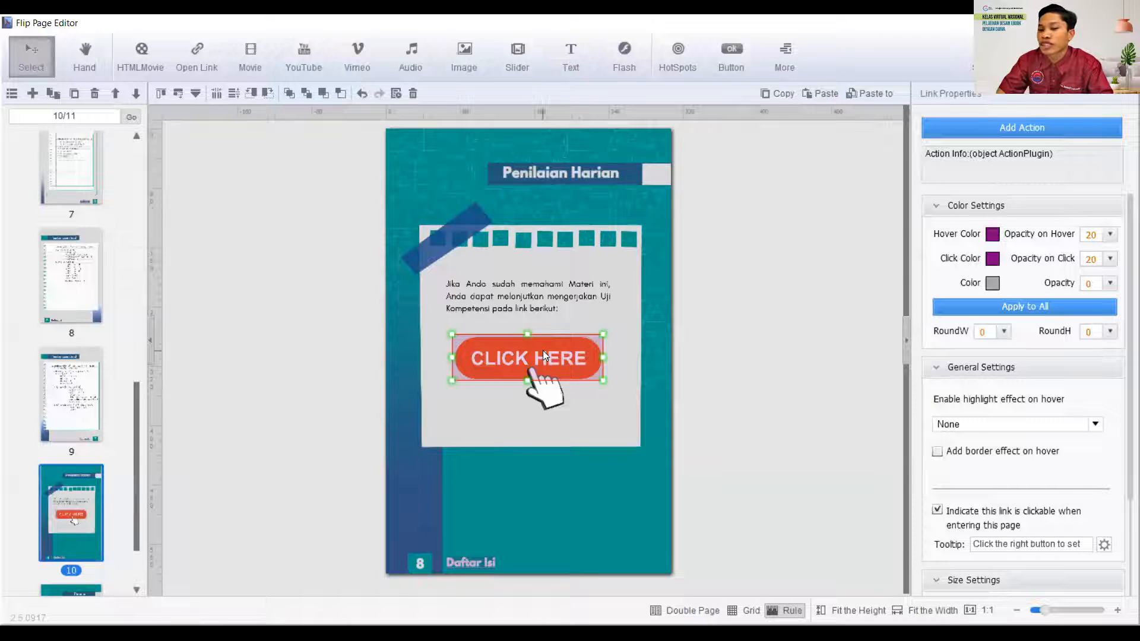
pyautogui.click(1027, 132)
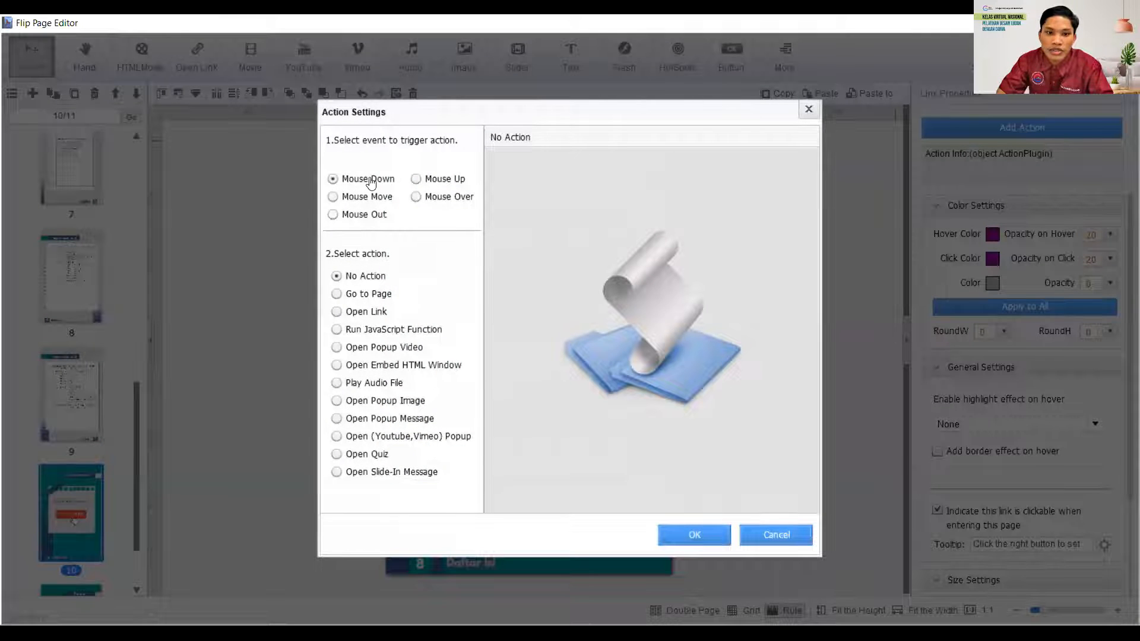
pyautogui.click(336, 311)
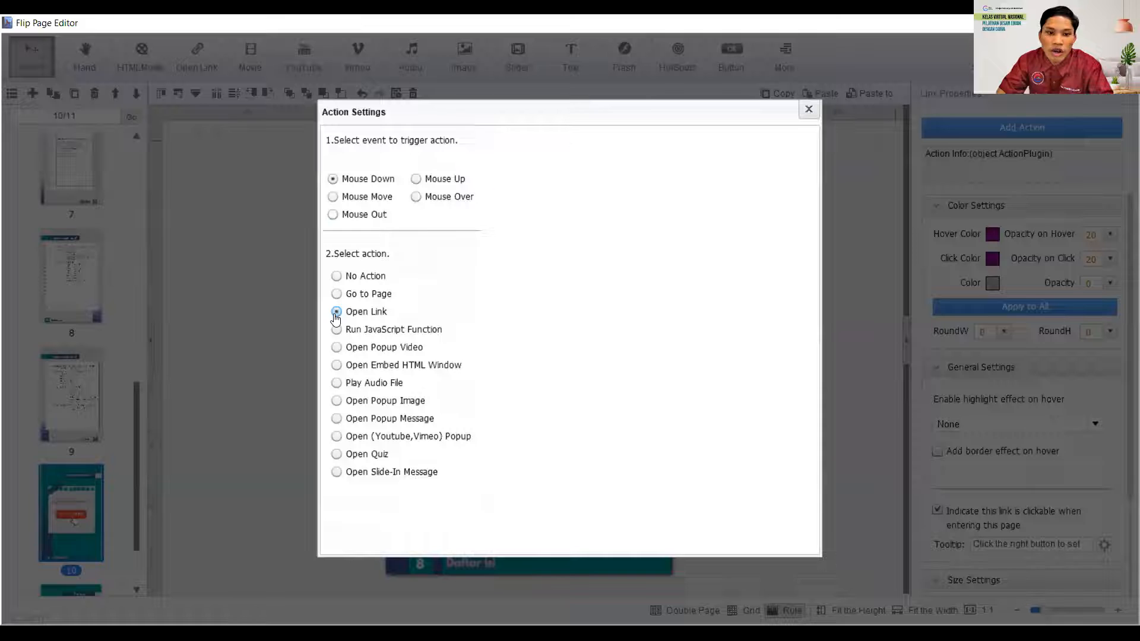
pyautogui.click(581, 184)
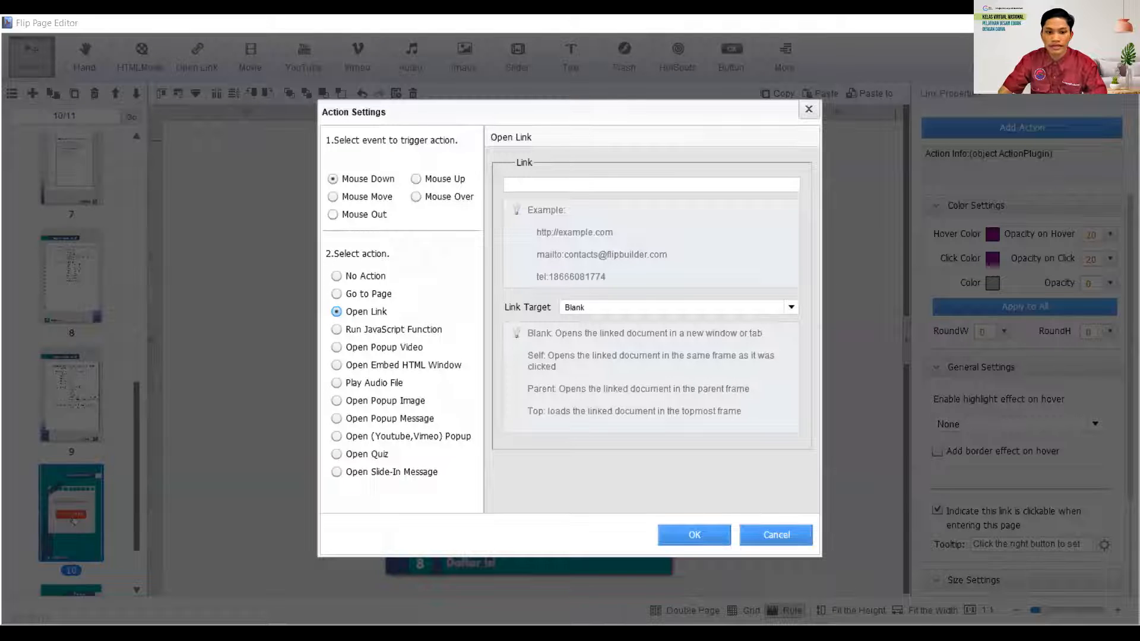
pyautogui.click(568, 186)
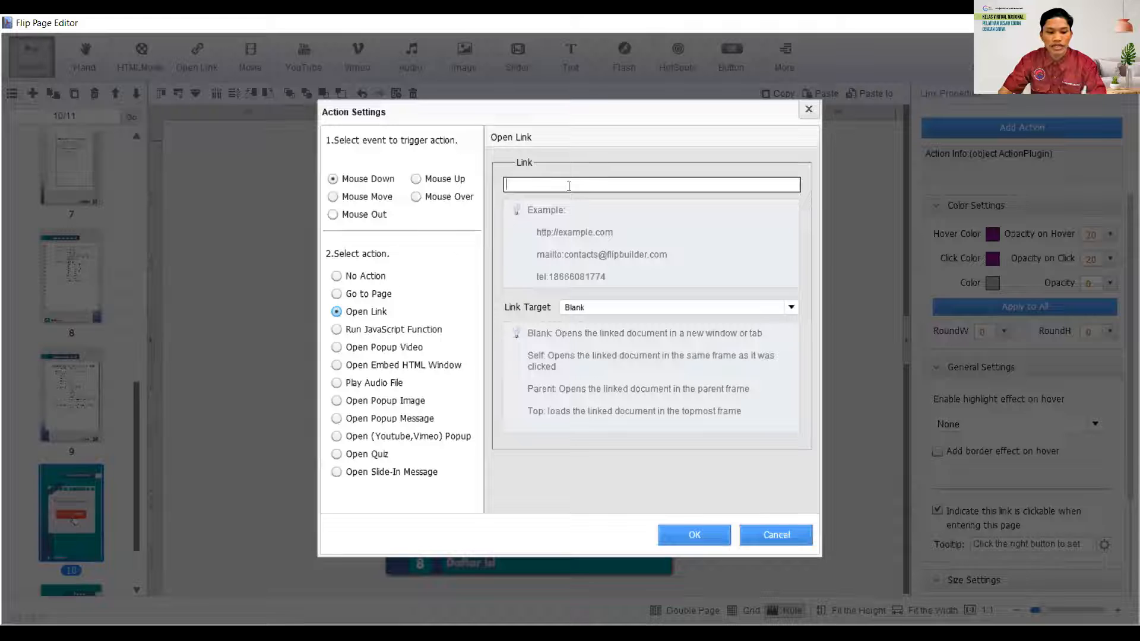
pyautogui.write('https://forms.gle/PkzHpY9ubFnjSBYZ6')
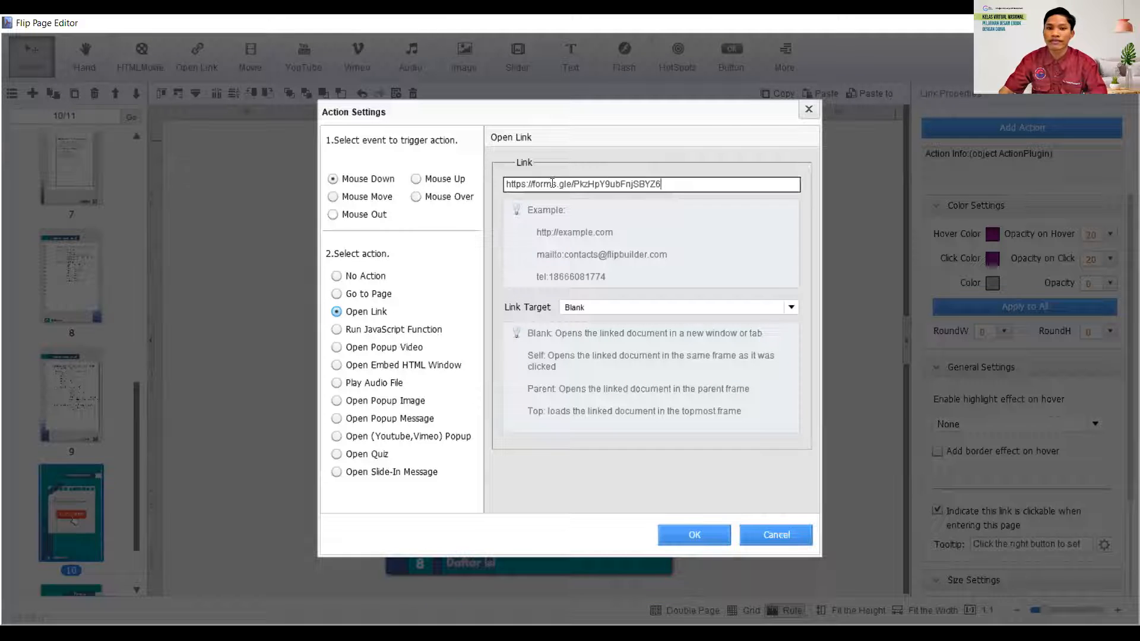
pyautogui.click(792, 309)
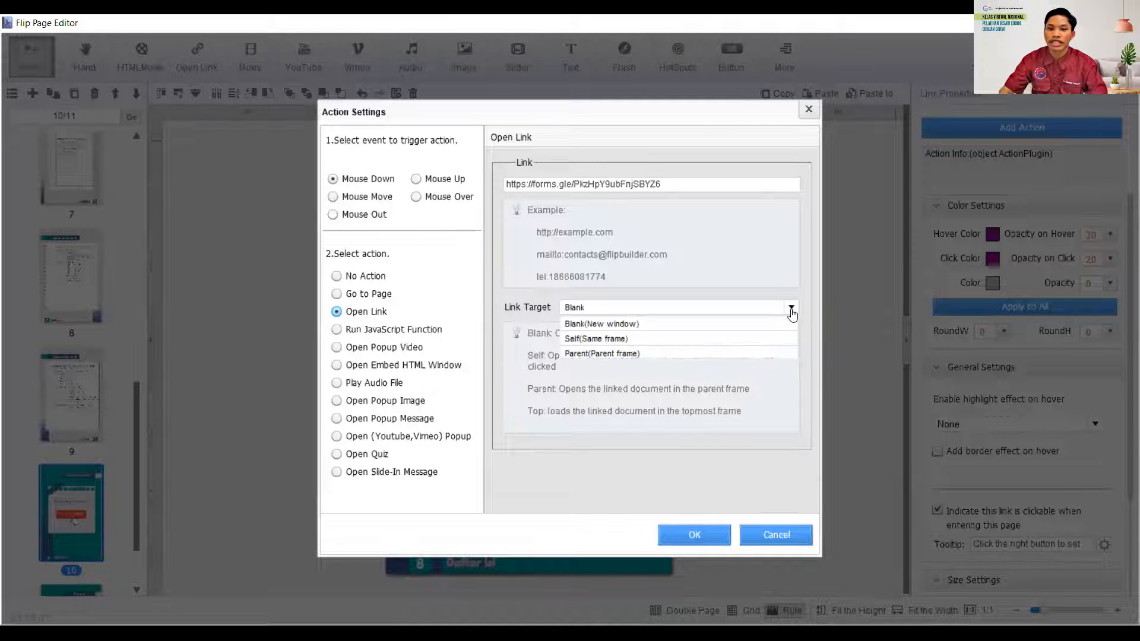
pyautogui.click(619, 324)
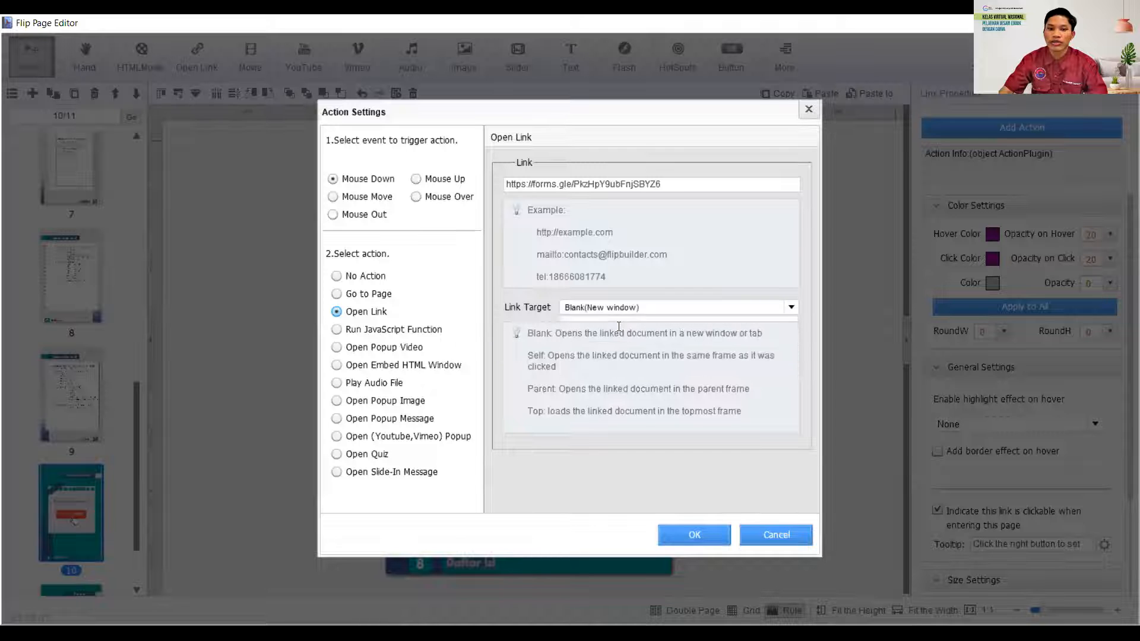
pyautogui.click(679, 536)
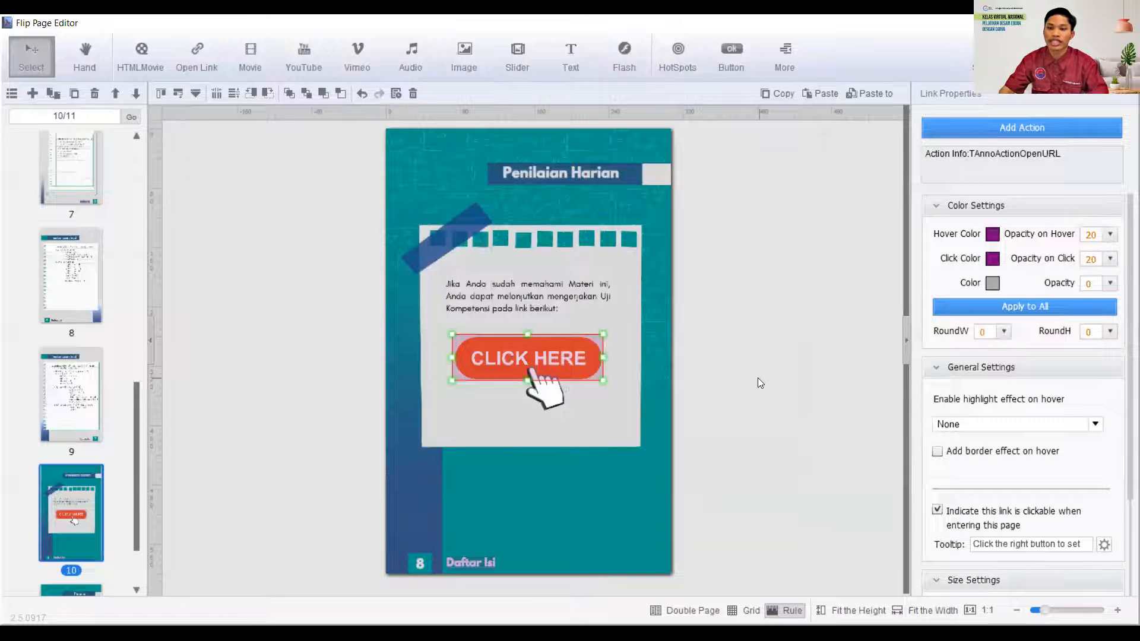
pyautogui.click(748, 374)
# - Set the page 10 link area's hover color to grey and pick a new click color
pyautogui.click(543, 369)
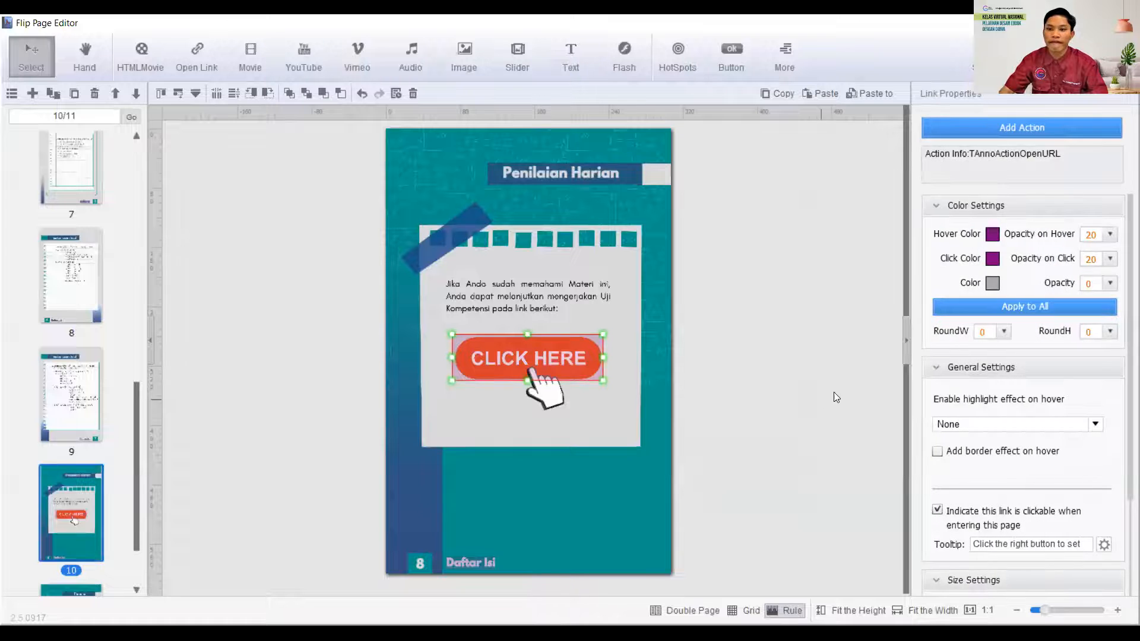
pyautogui.click(992, 241)
pyautogui.click(897, 297)
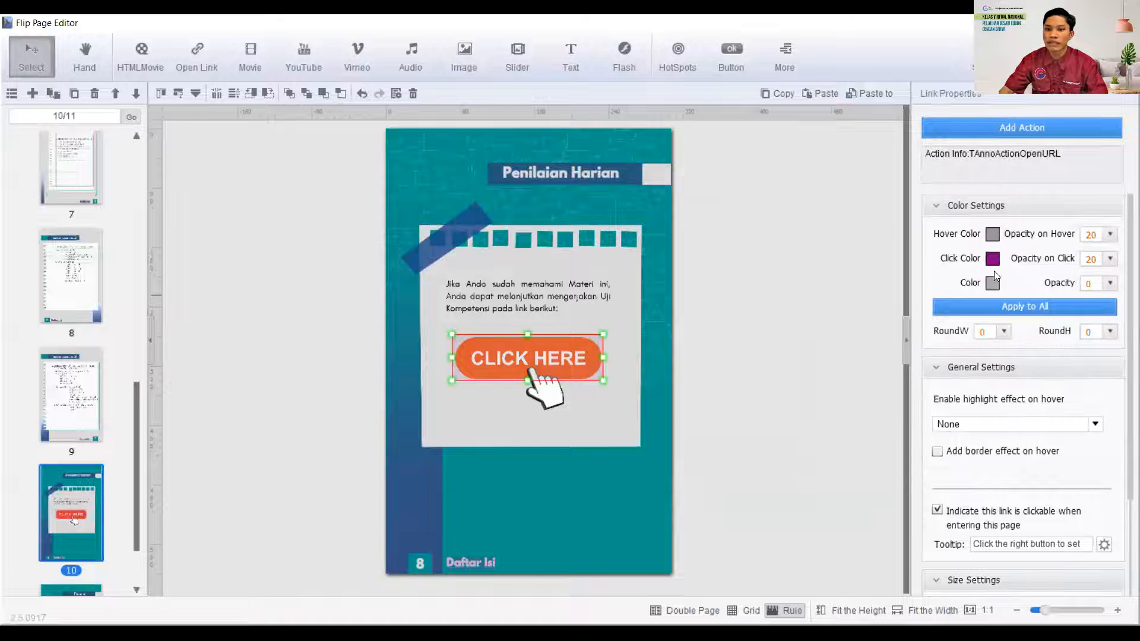
pyautogui.click(993, 259)
pyautogui.click(898, 327)
pyautogui.click(729, 327)
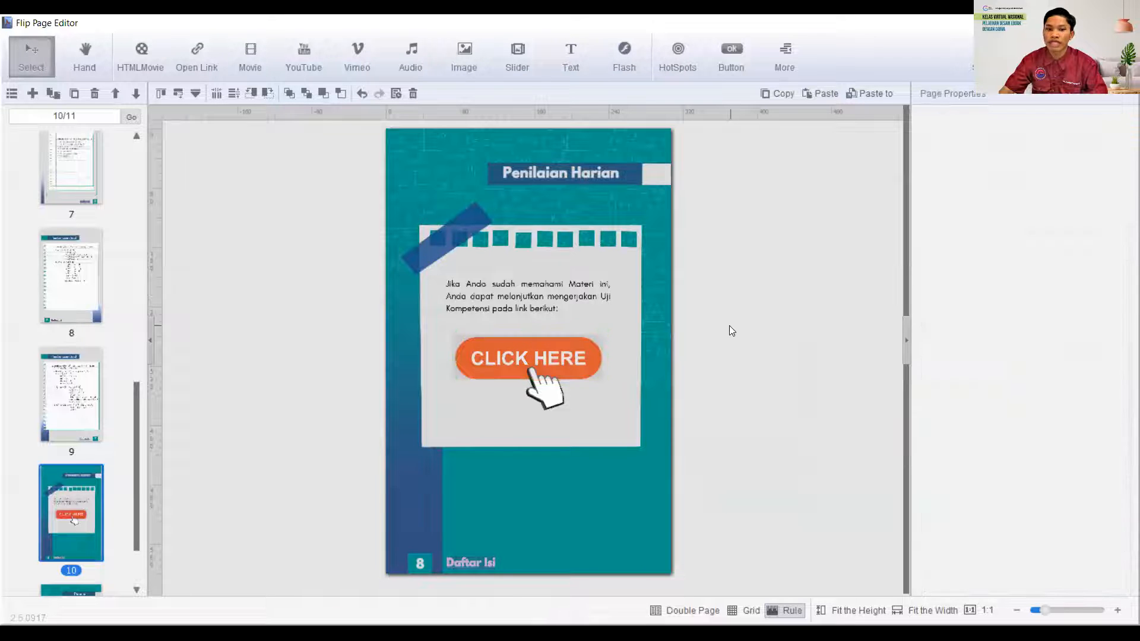
pyautogui.click(572, 369)
pyautogui.click(676, 360)
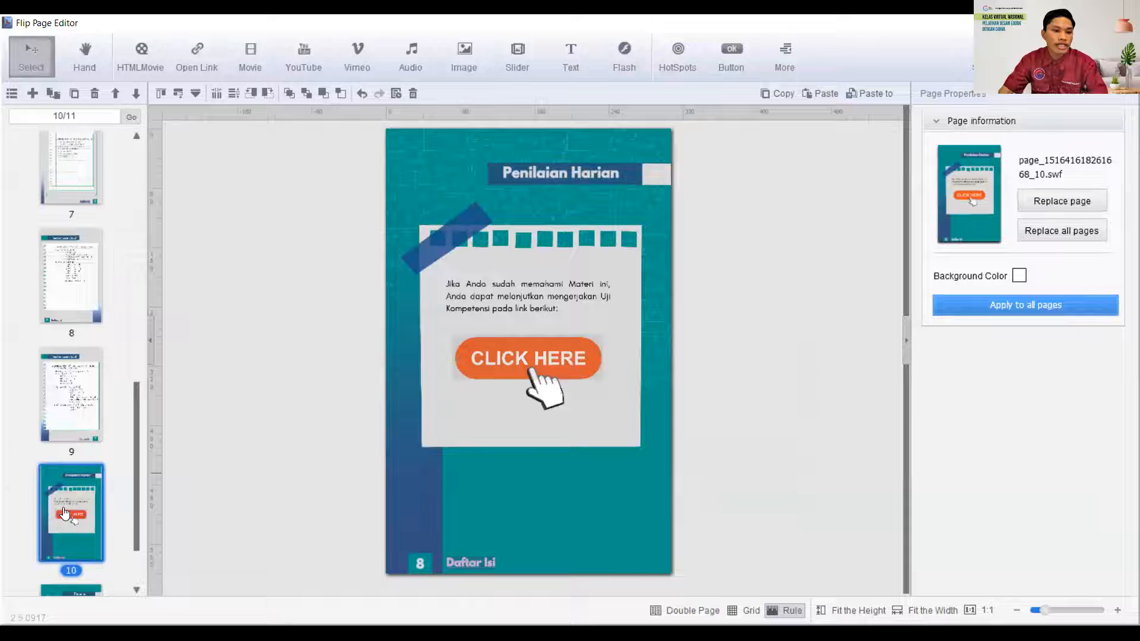
# - Examine the existing link areas on the WhatsApp, Instagram, Facebook and YouTube icons on page 11
pyautogui.scroll(-1, 91, 477)
pyautogui.scroll(-1, 91, 477)
pyautogui.click(71, 546)
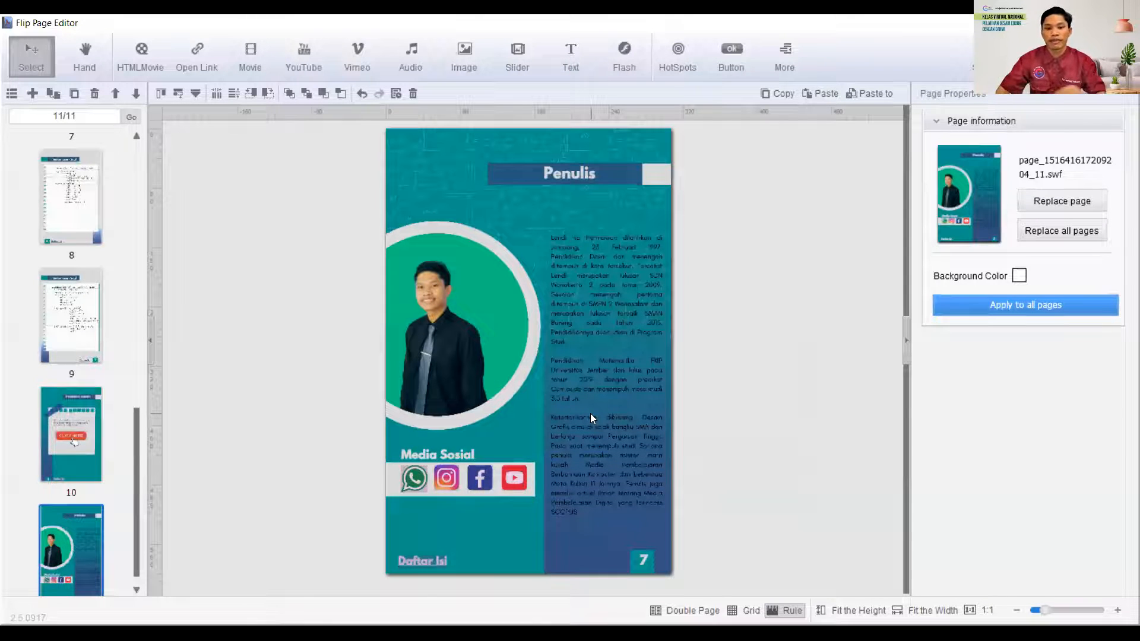
pyautogui.click(409, 479)
pyautogui.click(446, 488)
pyautogui.click(477, 482)
pyautogui.click(526, 481)
pyautogui.click(506, 479)
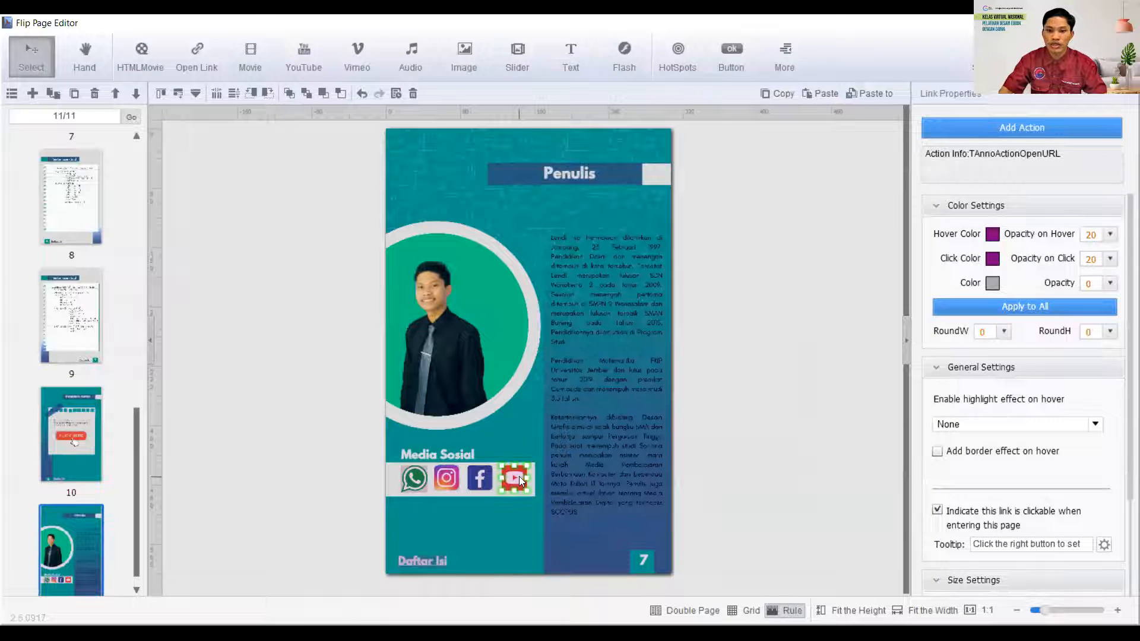
pyautogui.click(478, 478)
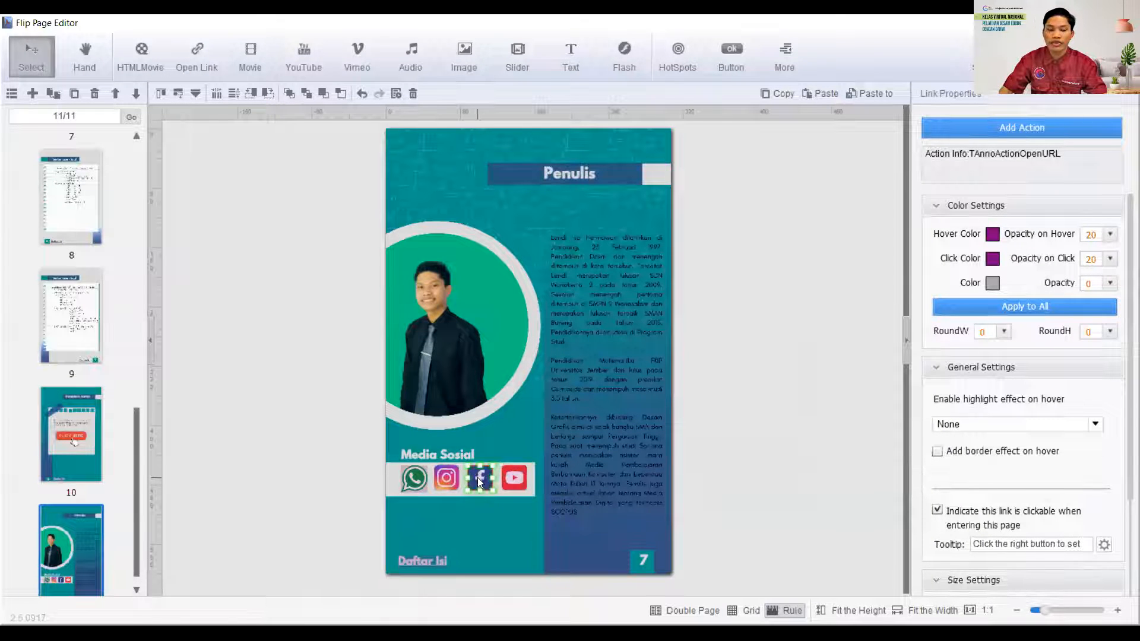
pyautogui.click(445, 479)
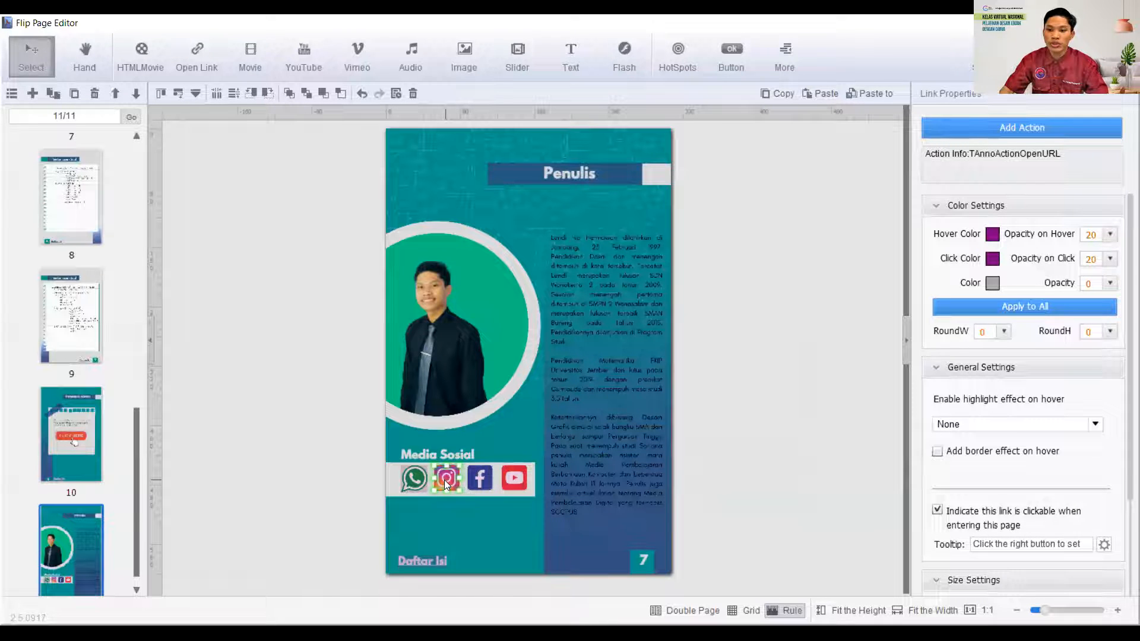
pyautogui.click(412, 477)
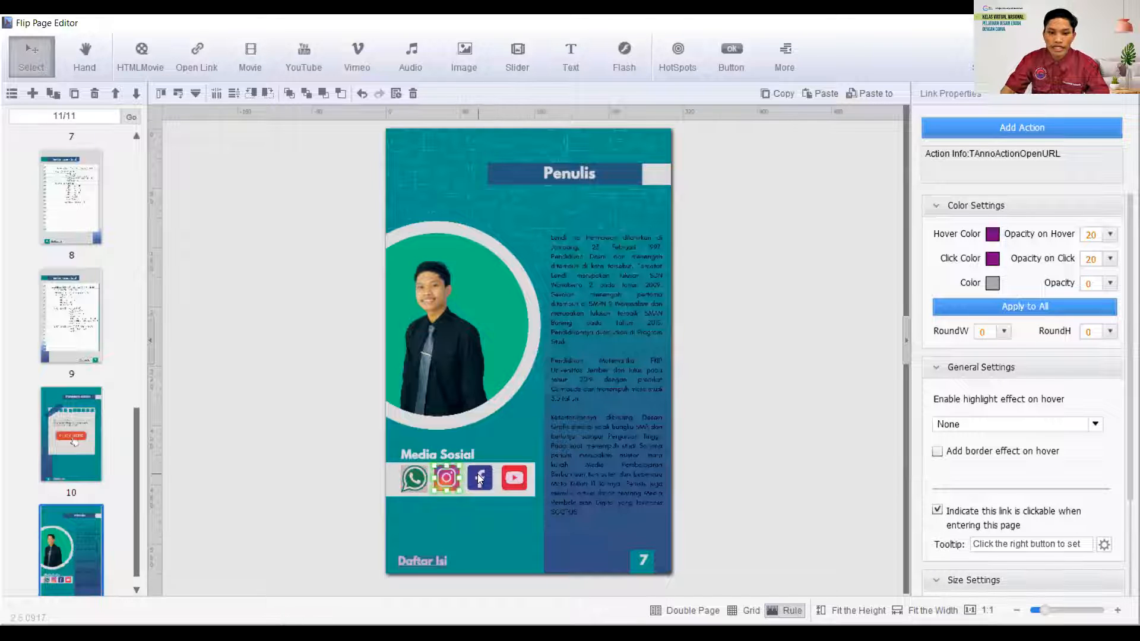
# - Delete the existing link areas over the four Media Sosial icons on page 11
pyautogui.click(512, 477)
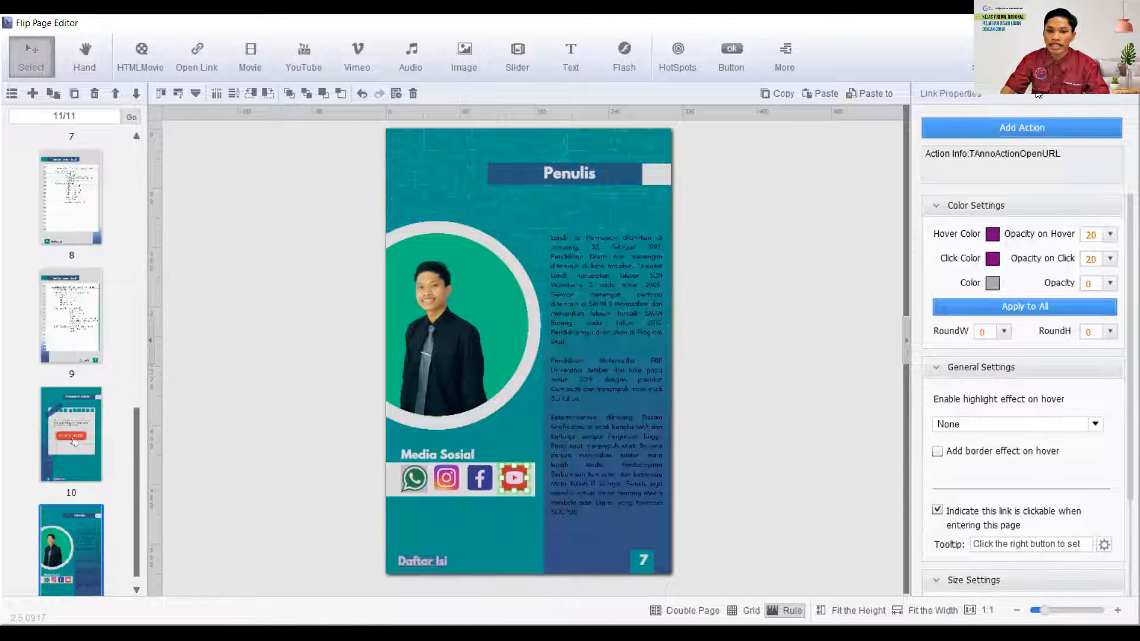
pyautogui.click(494, 480)
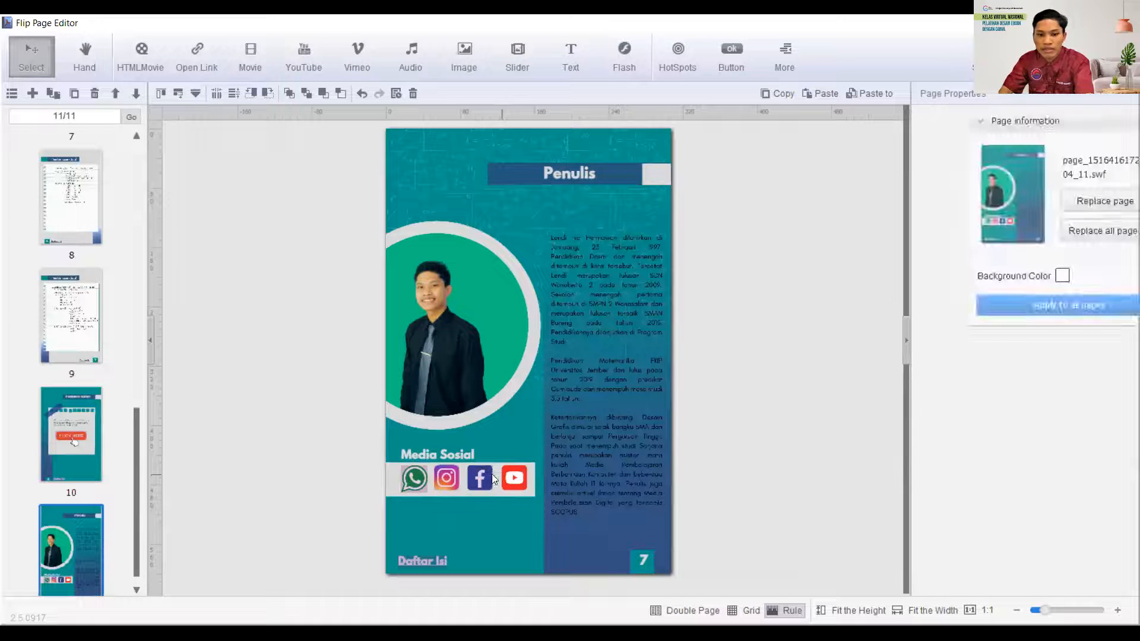
pyautogui.click(418, 480)
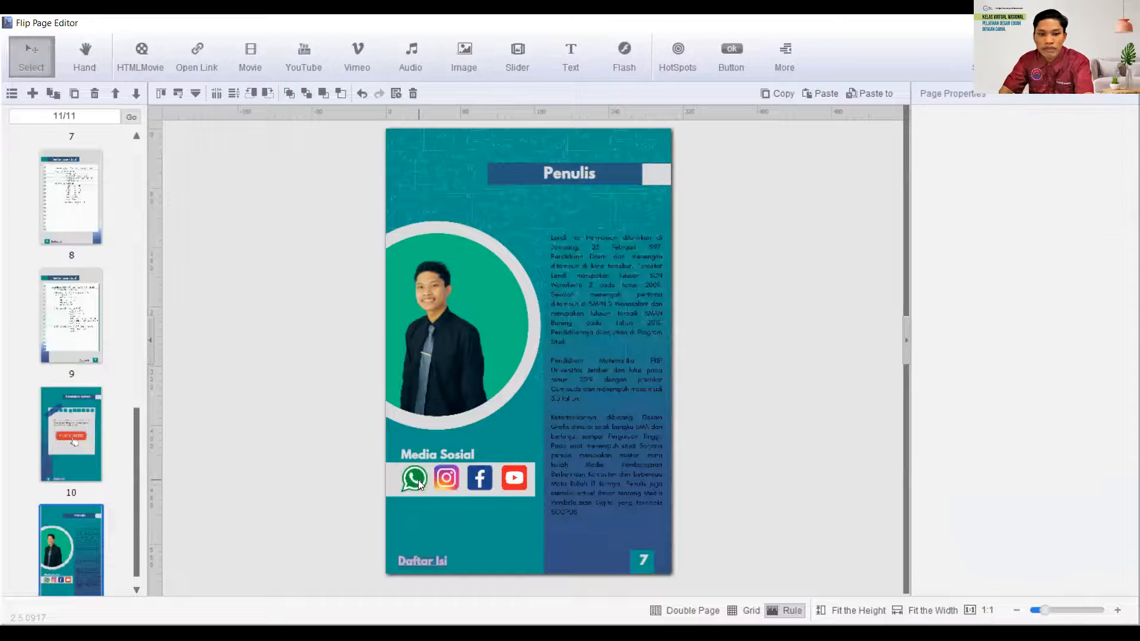
# - Draw a link area over the YouTube icon on page 11 with an Open Link action to the author's YouTube channel URL, target Blank(New window)
pyautogui.click(194, 65)
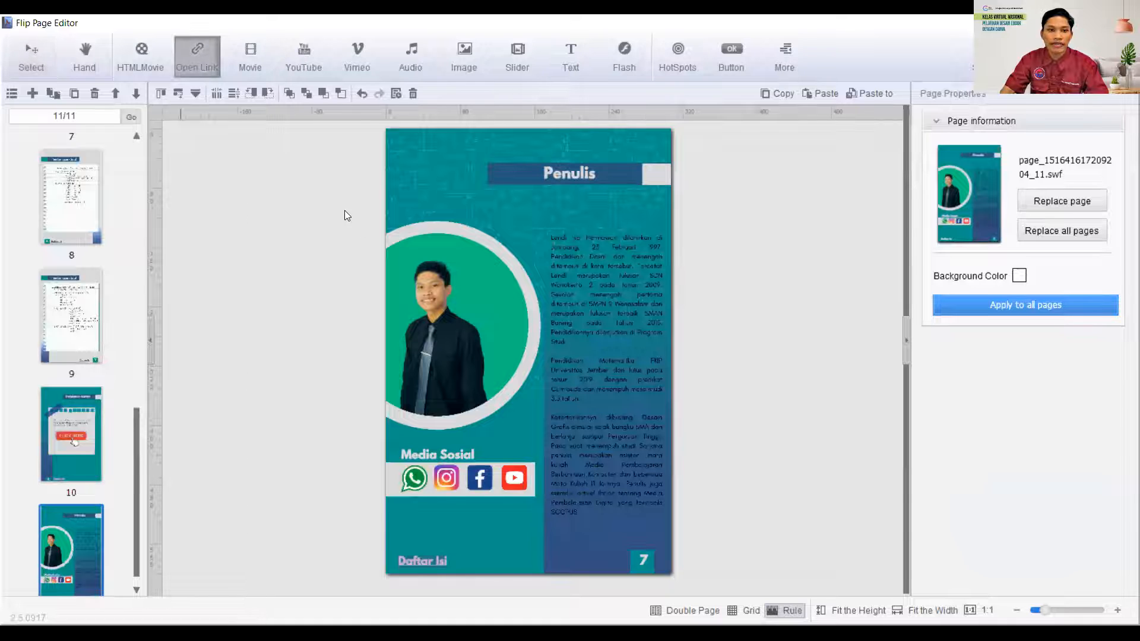
pyautogui.moveTo(500, 464)
pyautogui.mouseDown()
pyautogui.moveTo(538, 501)
pyautogui.moveTo(523, 489)
pyautogui.mouseUp()
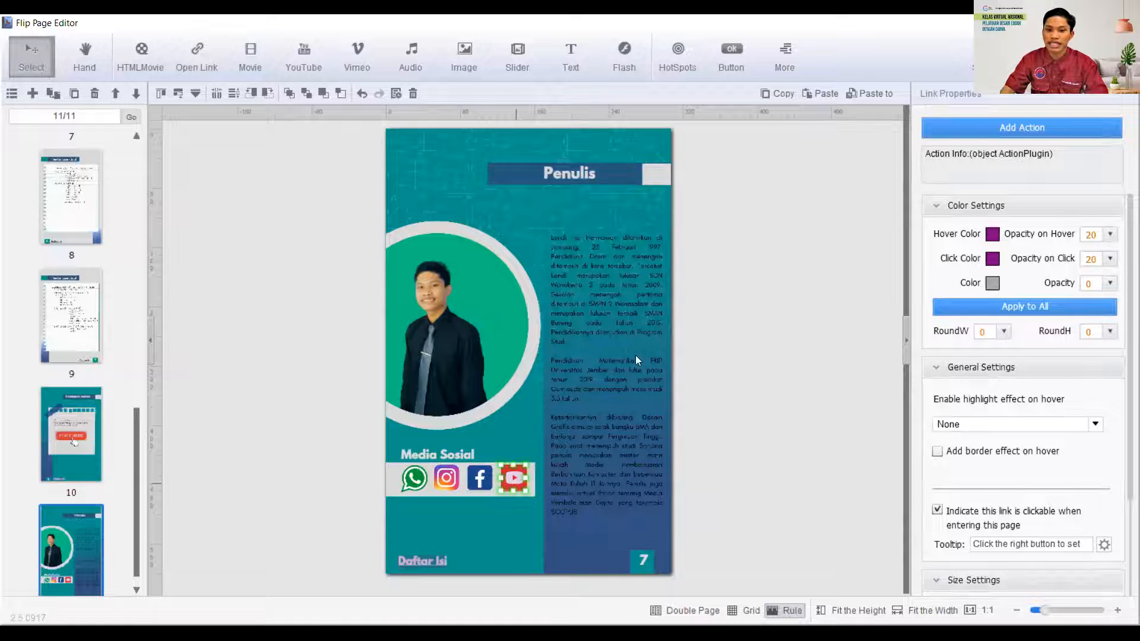
pyautogui.click(1017, 131)
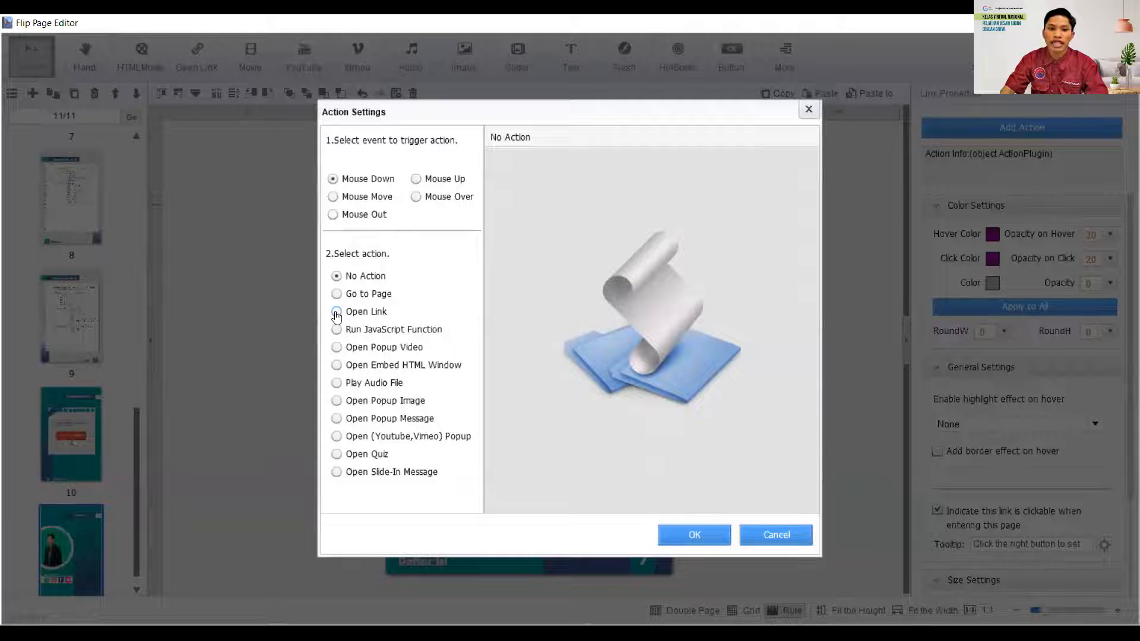
pyautogui.click(336, 314)
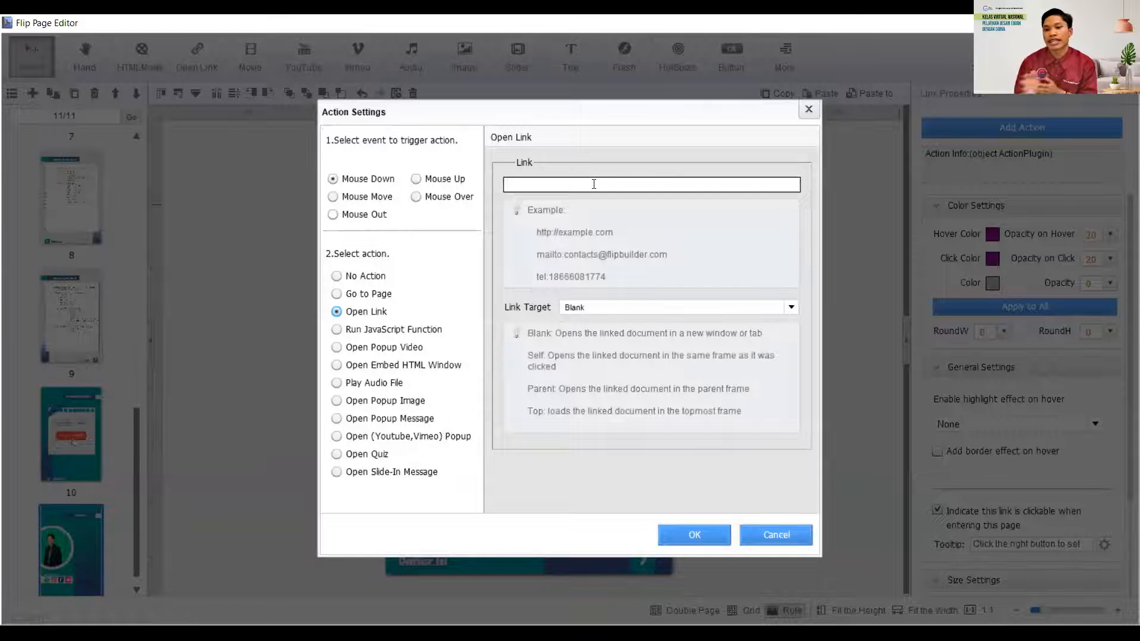
pyautogui.click(594, 184)
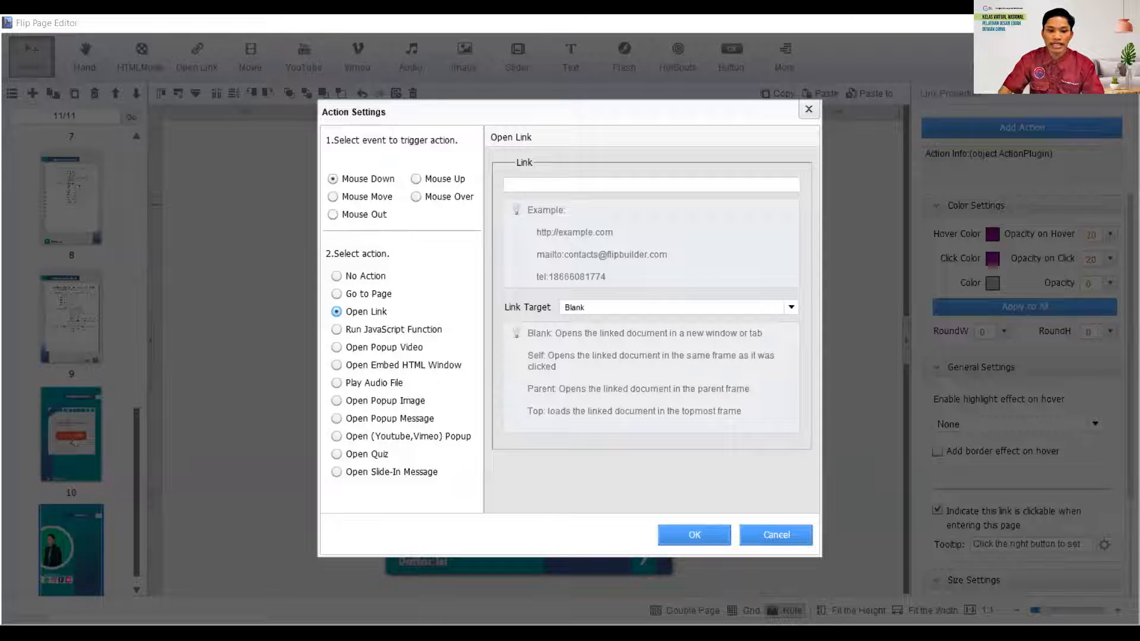
pyautogui.click(556, 188)
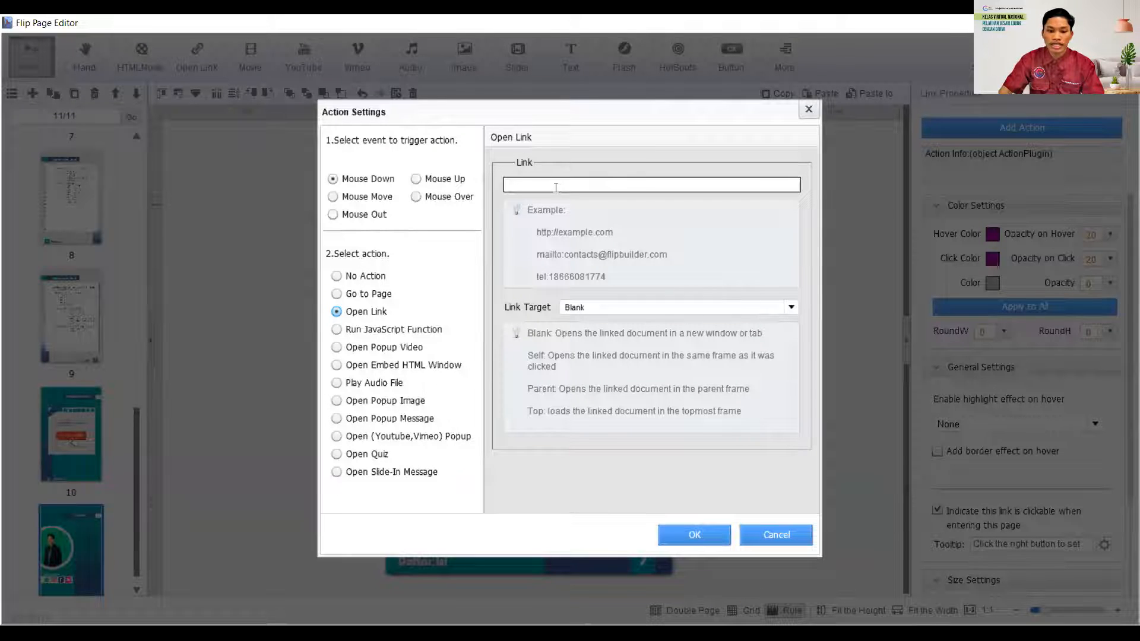
pyautogui.write('https://www.youtube.com/channel/UCDE1k_g9xHdVen9e_0LrwHw')
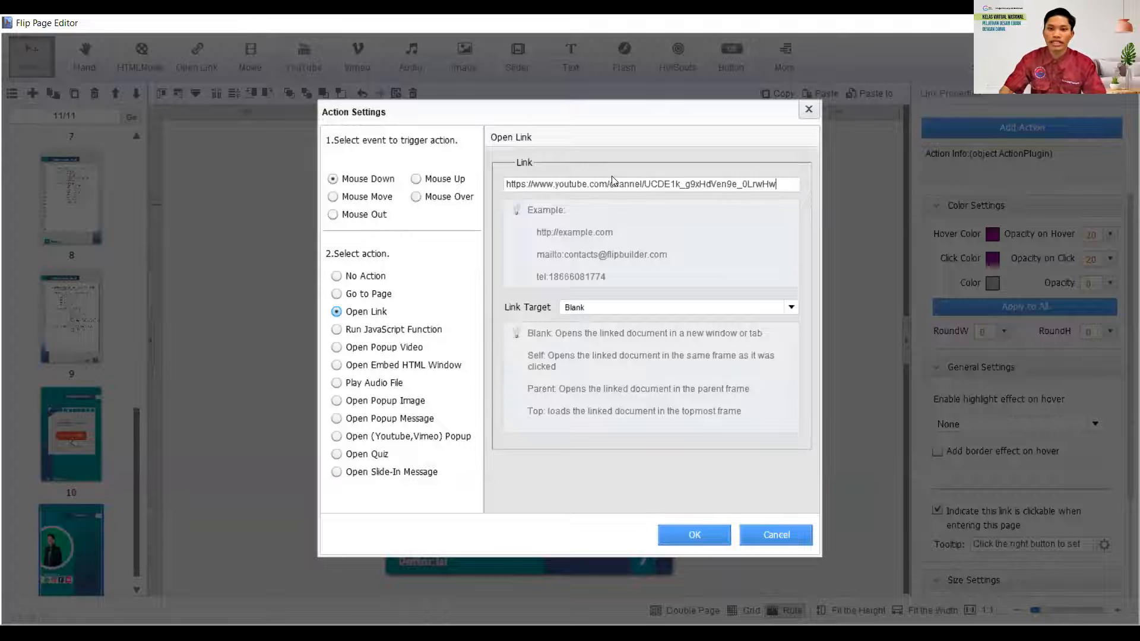
pyautogui.click(728, 308)
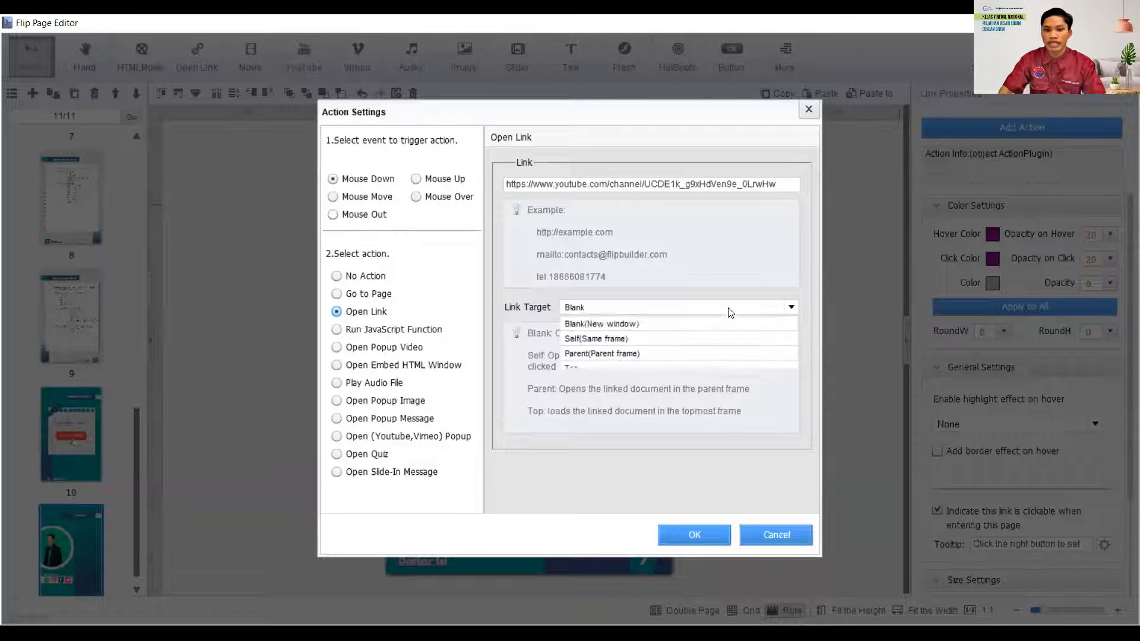
pyautogui.click(611, 324)
pyautogui.click(680, 536)
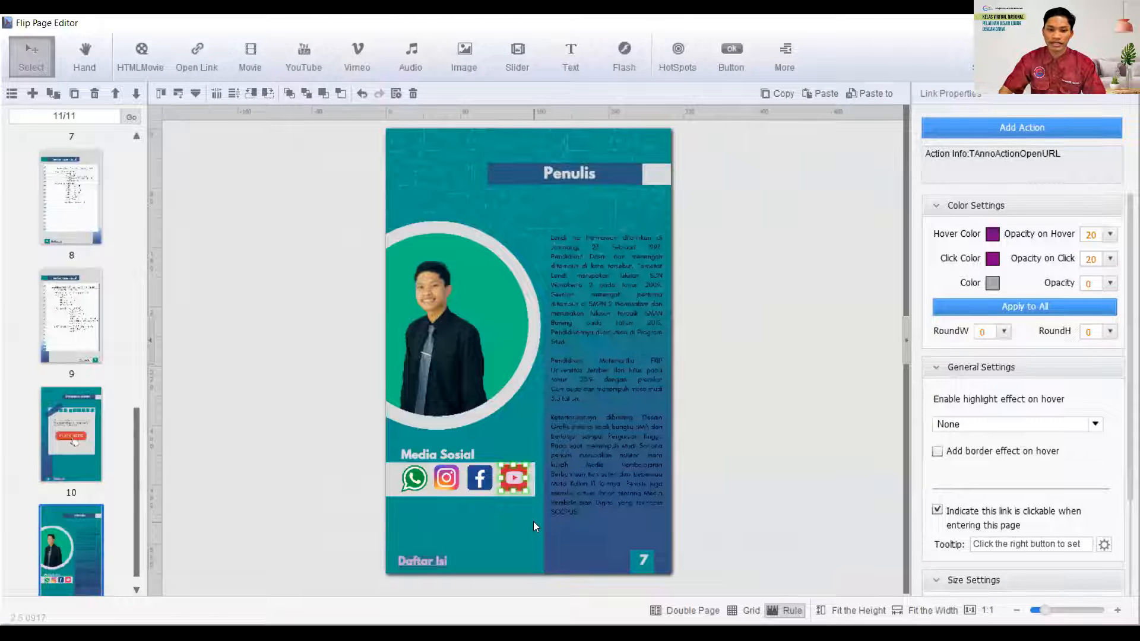
pyautogui.click(533, 521)
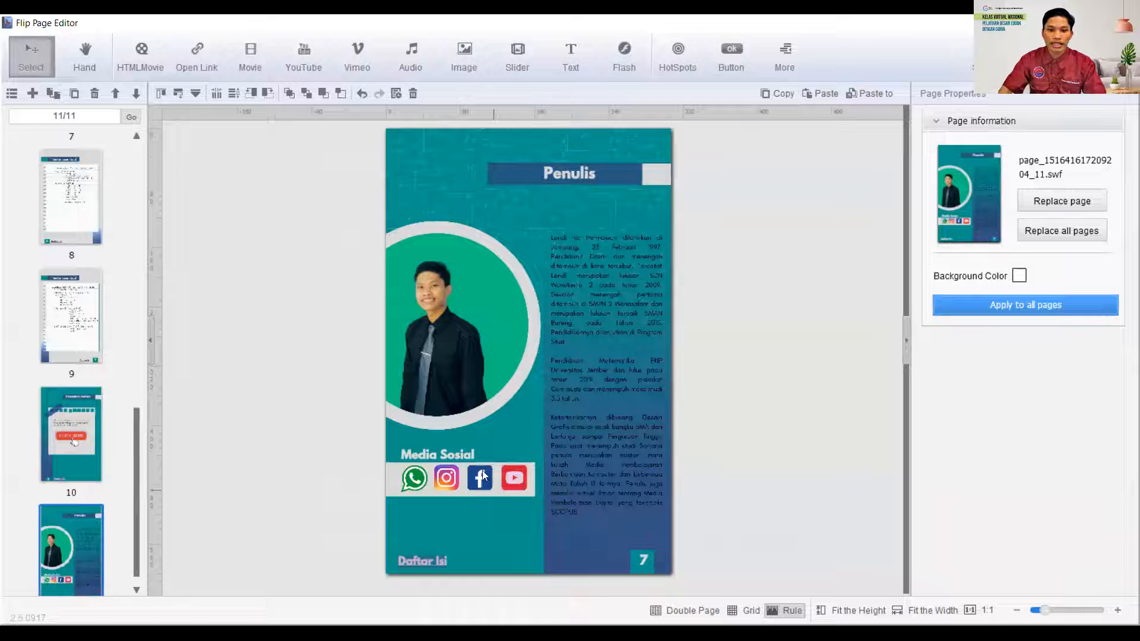
# - Draw a link area over the Facebook icon with an Open Link action to the author's Facebook profile URL, target Blank(New window)
pyautogui.click(193, 58)
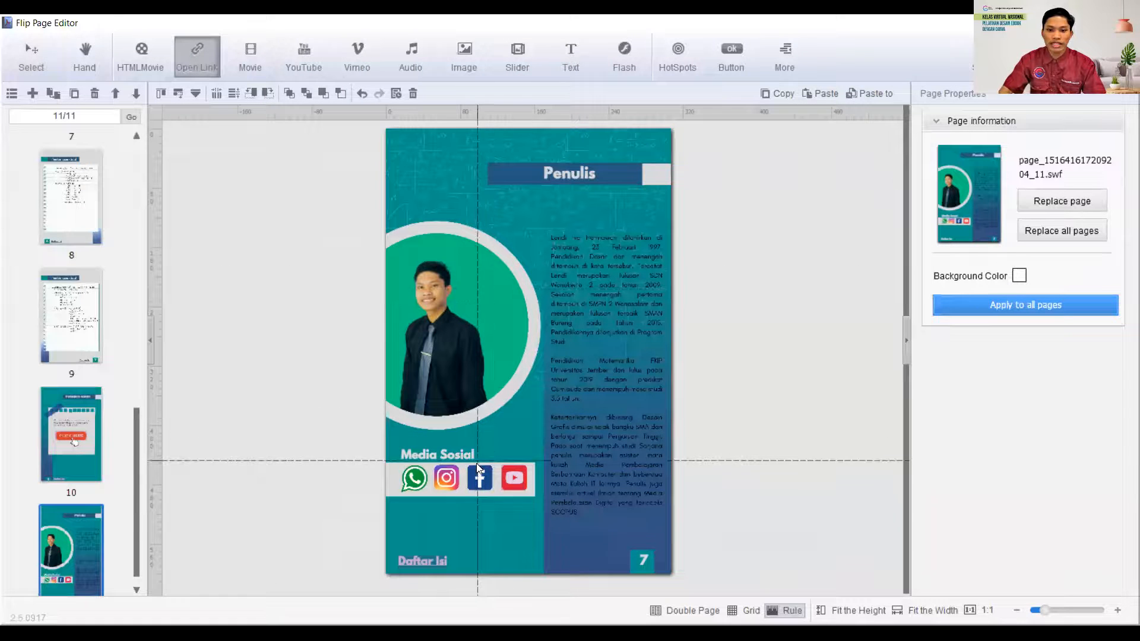
pyautogui.moveTo(468, 464); pyautogui.dragTo(493, 491)
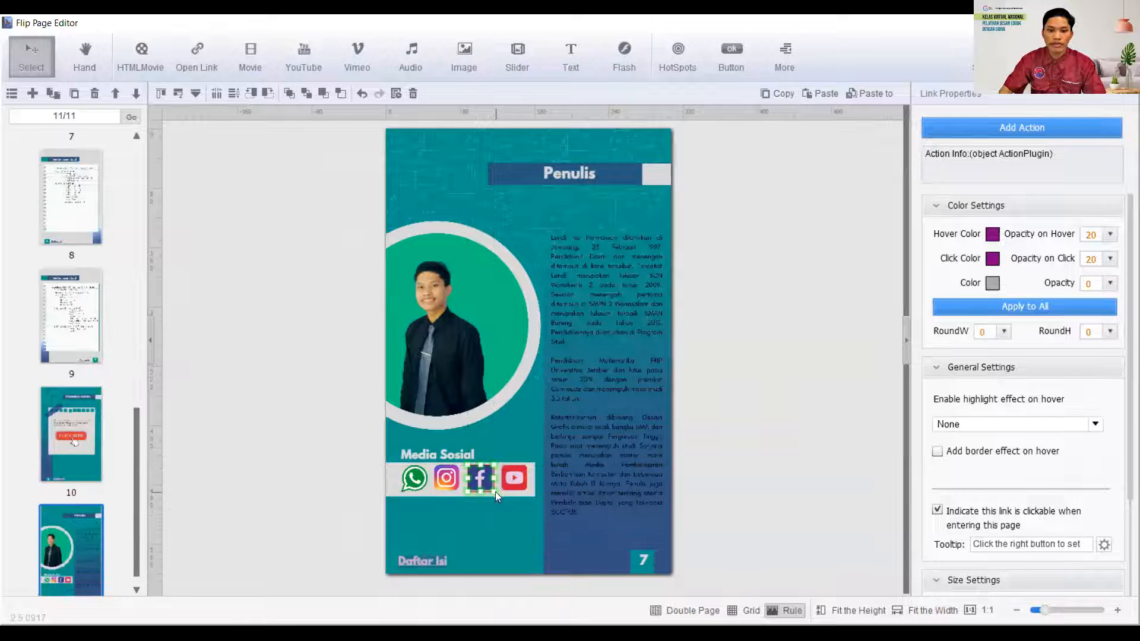
pyautogui.click(985, 128)
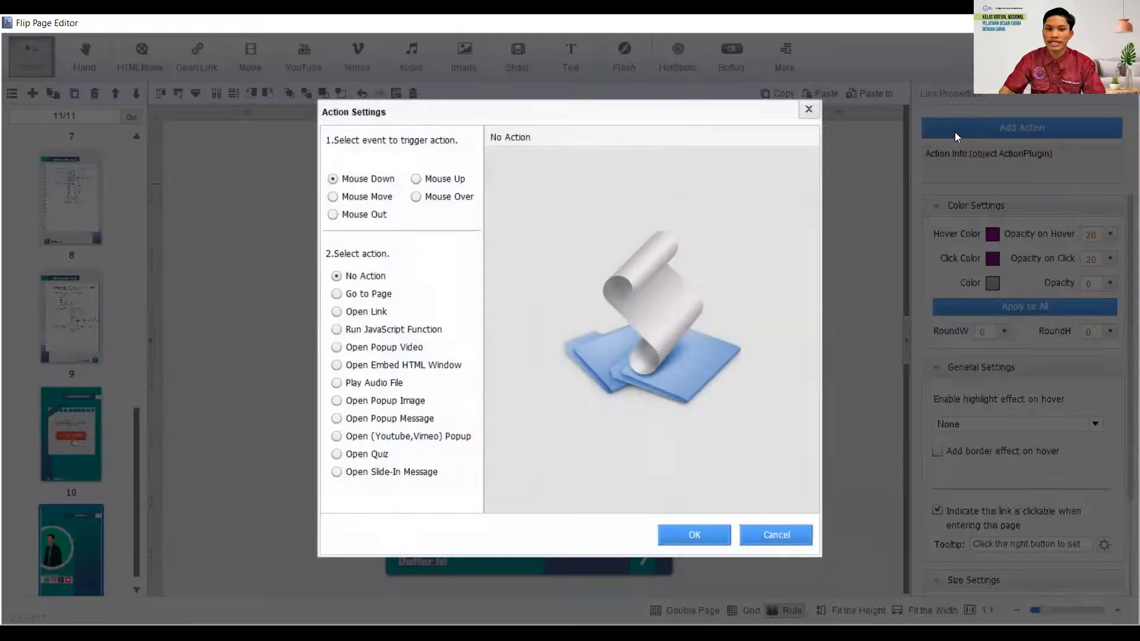
pyautogui.click(358, 315)
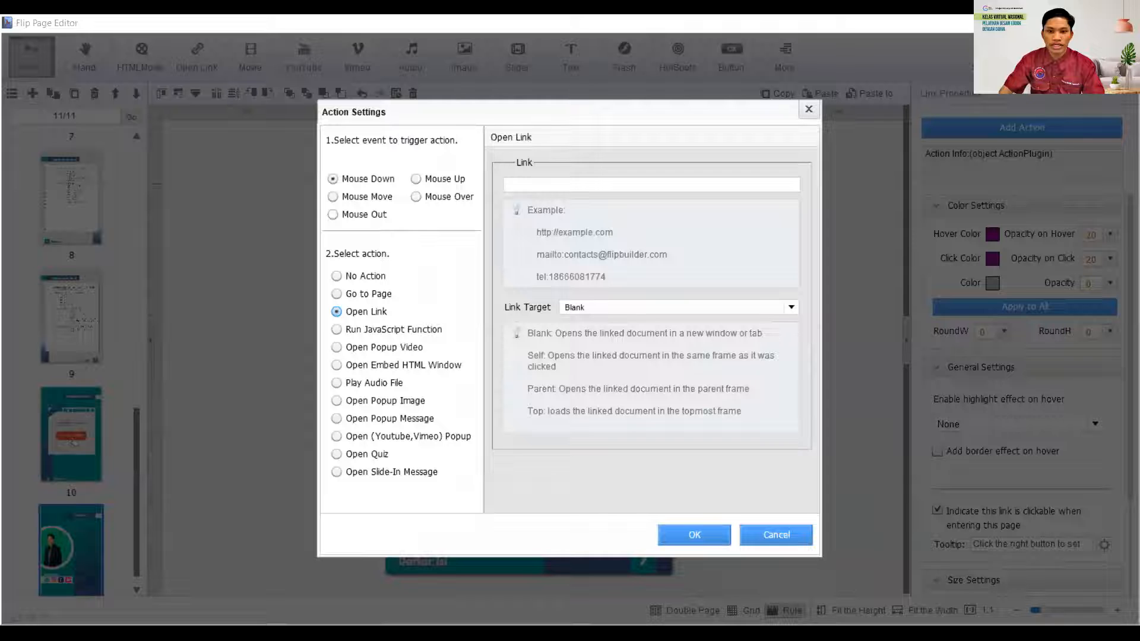
pyautogui.click(534, 189)
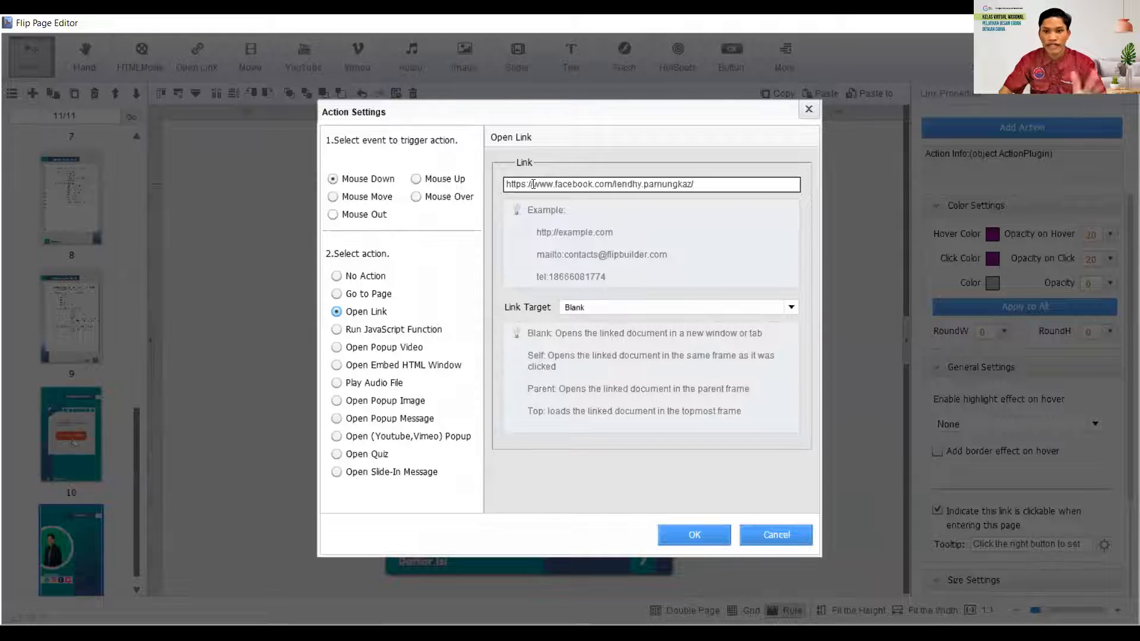
pyautogui.click(646, 314)
pyautogui.click(647, 321)
pyautogui.click(683, 536)
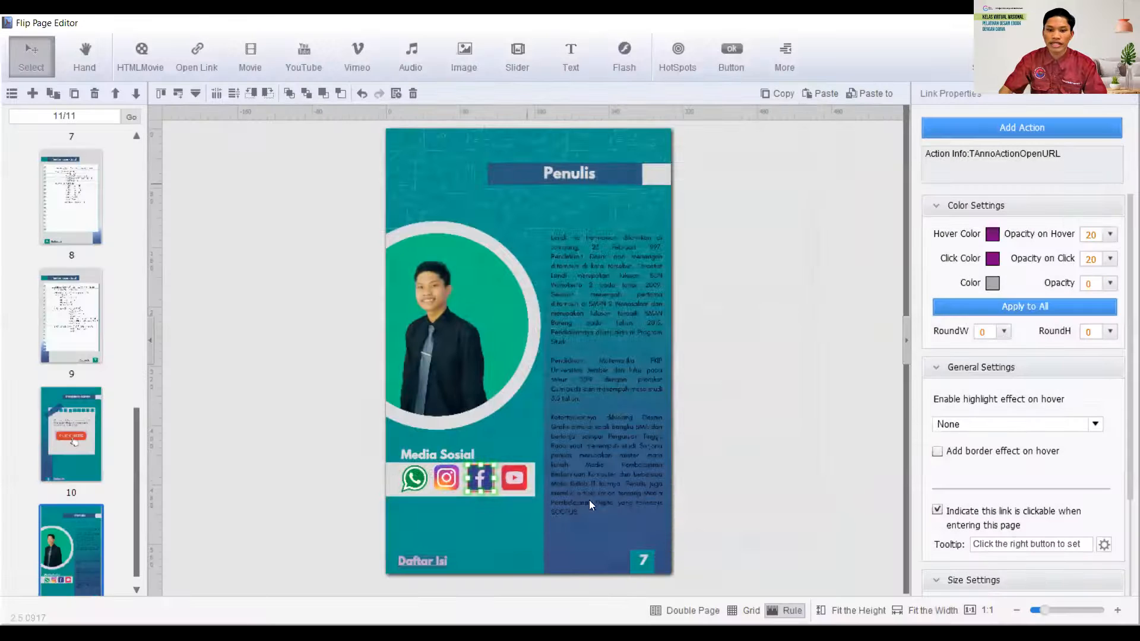
pyautogui.click(447, 476)
# - Place a link area on the Instagram icon under Media Sosial and shrink it to fit the icon
pyautogui.click(208, 57)
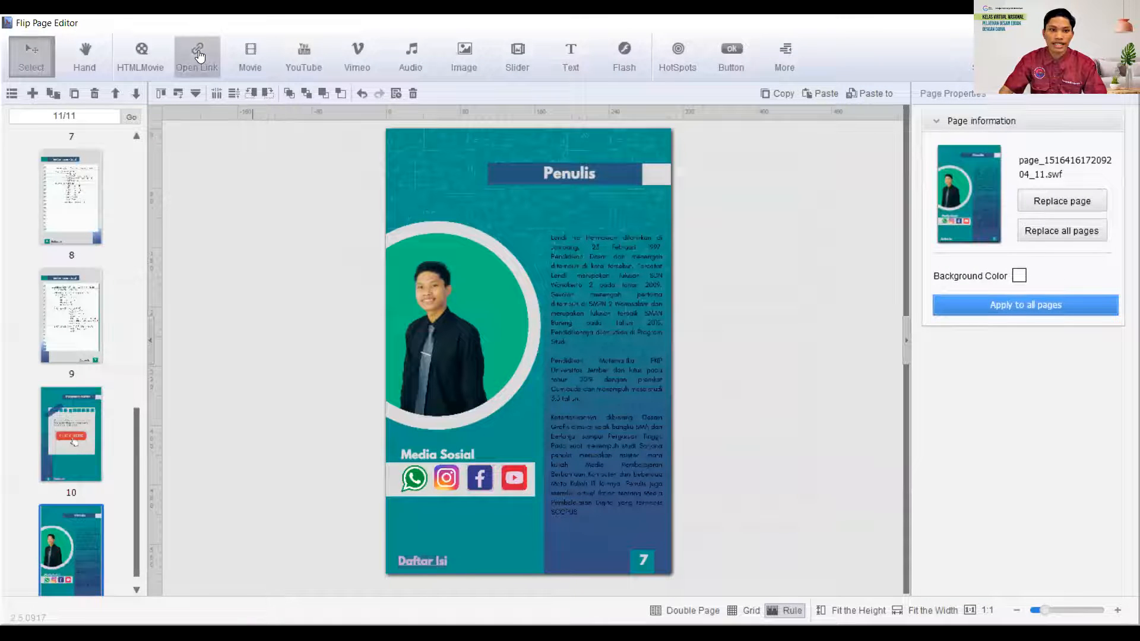
pyautogui.click(432, 464)
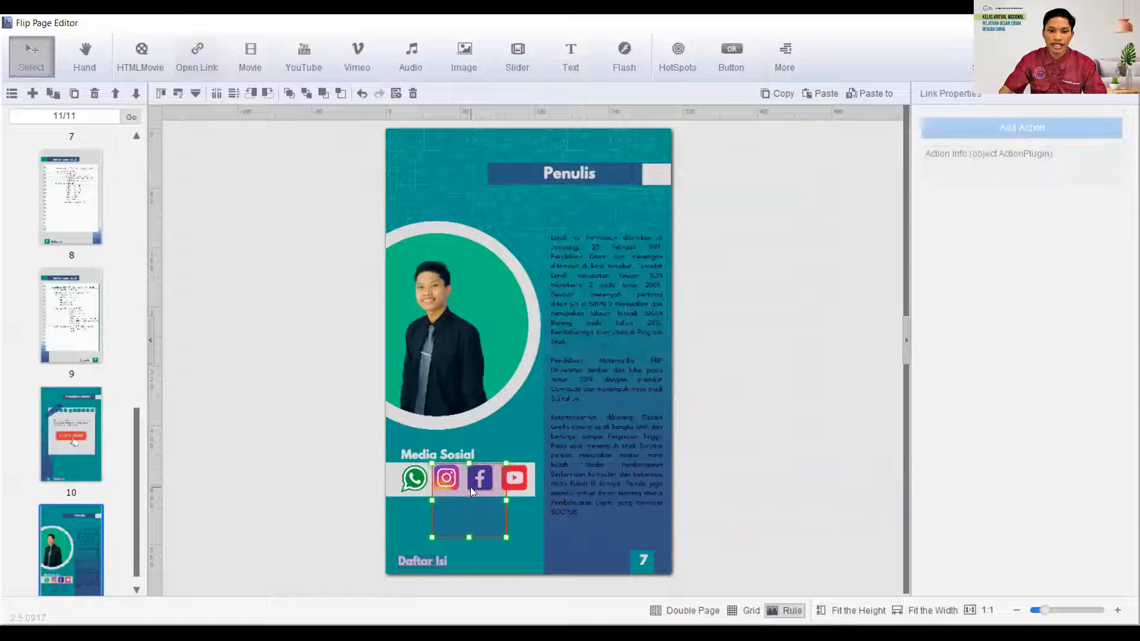
pyautogui.moveTo(505, 537); pyautogui.dragTo(462, 491)
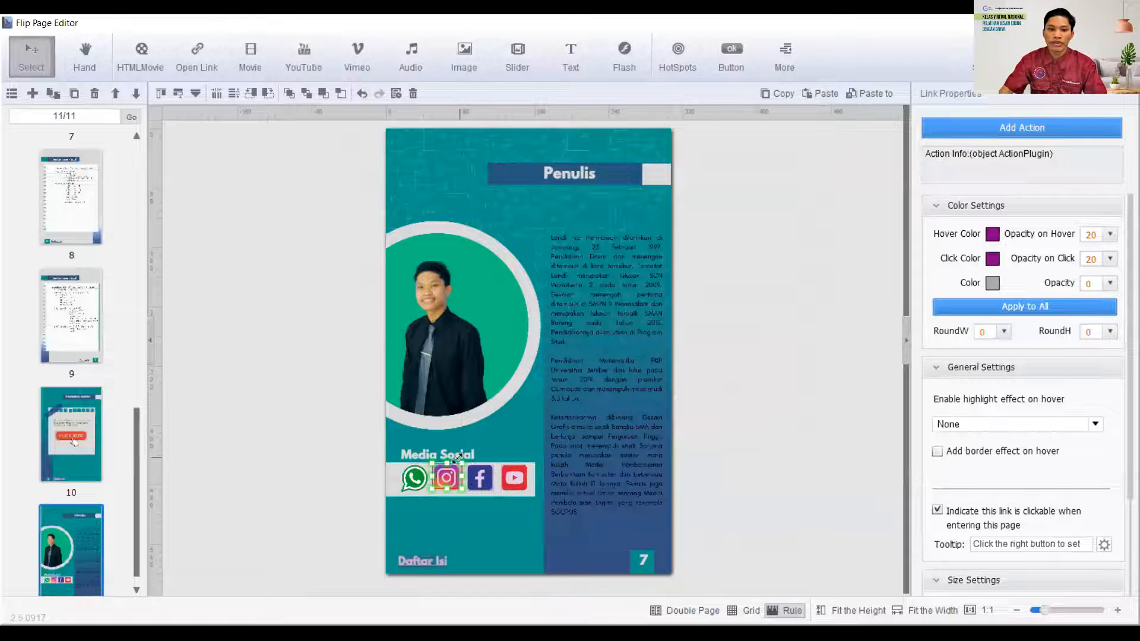
# - Give the Instagram link area an Open Link action to the author's Instagram profile URL with target Blank(New window)
pyautogui.click(1028, 131)
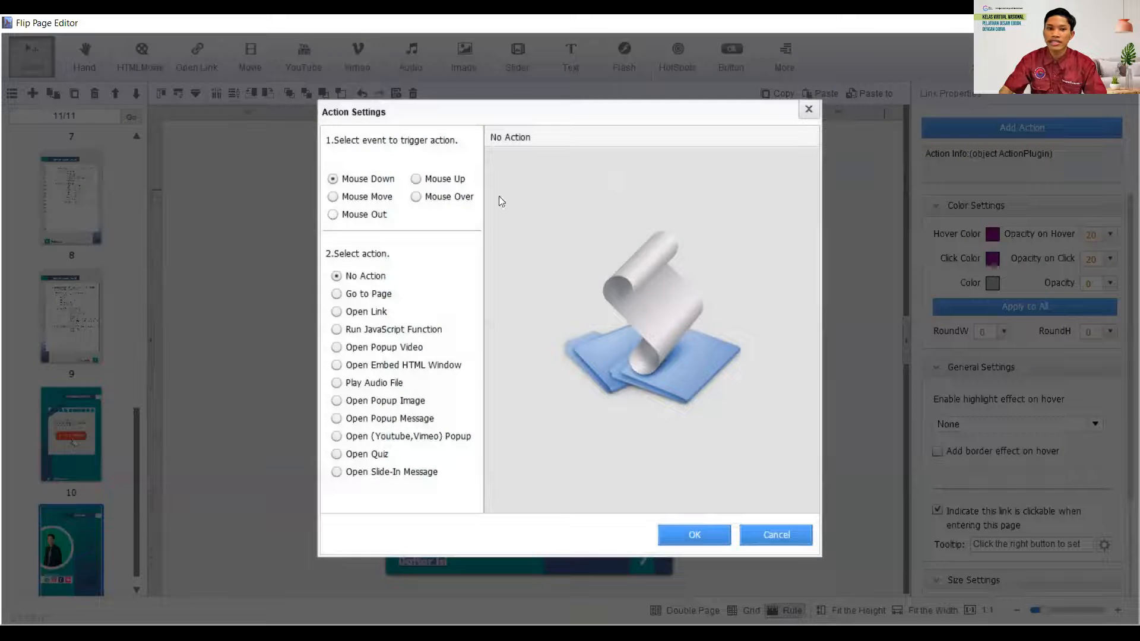
pyautogui.click(355, 313)
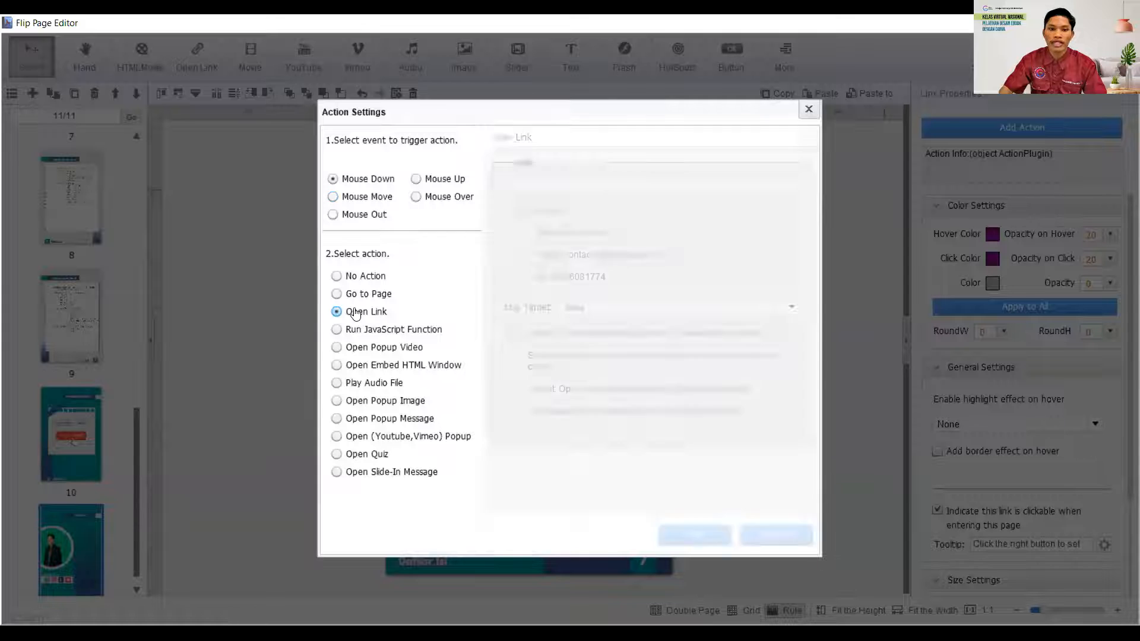
pyautogui.click(587, 186)
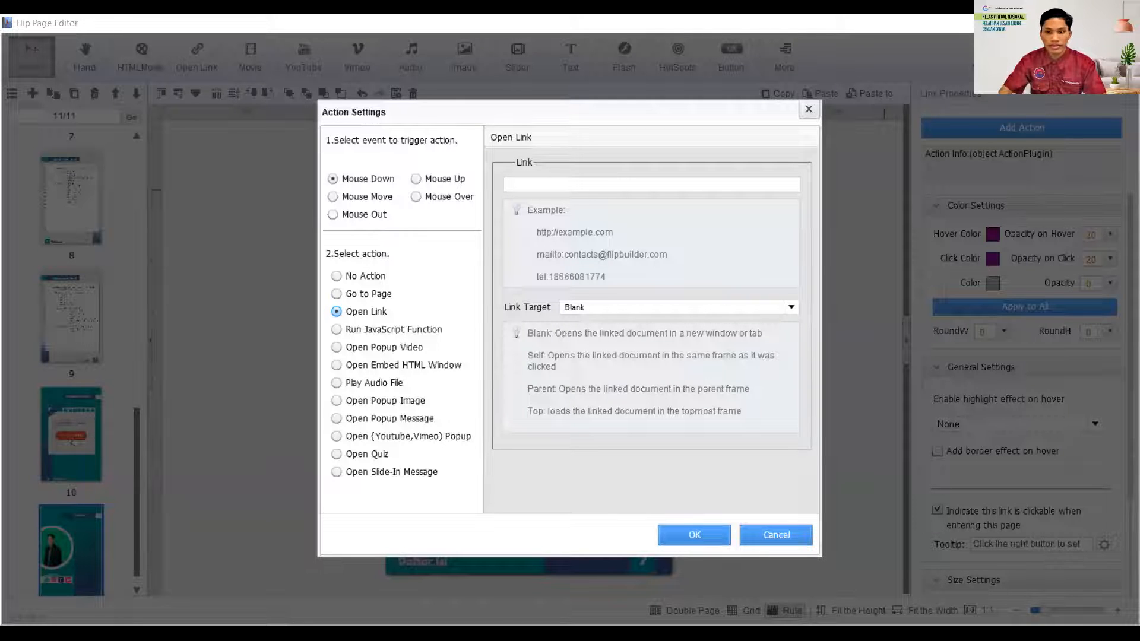
pyautogui.click(624, 184)
pyautogui.write('https://www.instagram.com/prooflendi/')
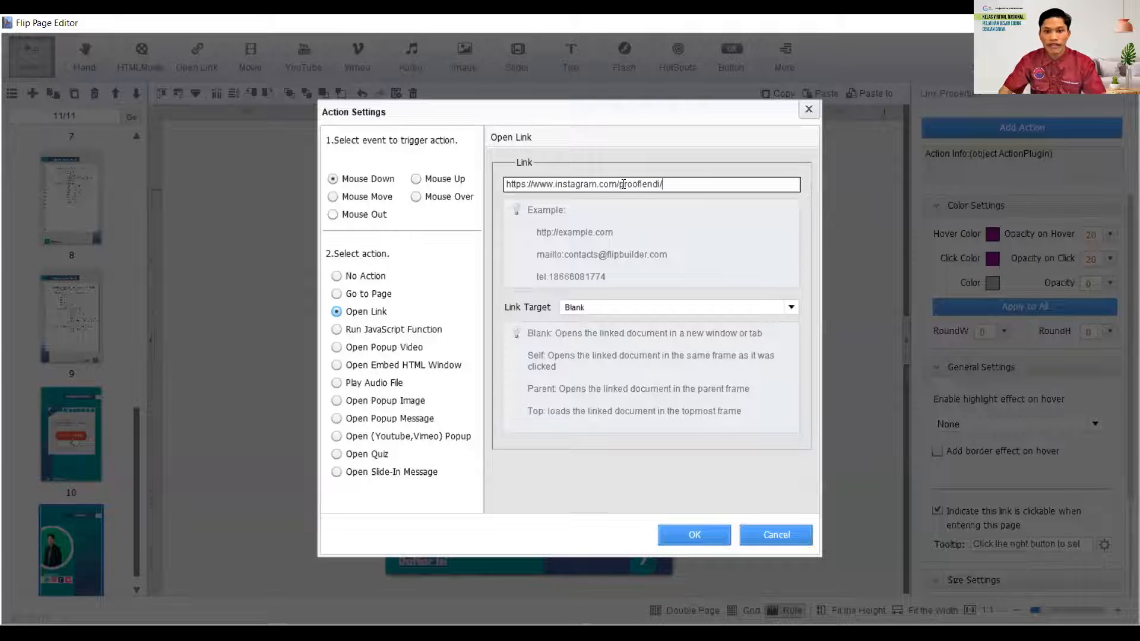
pyautogui.click(698, 309)
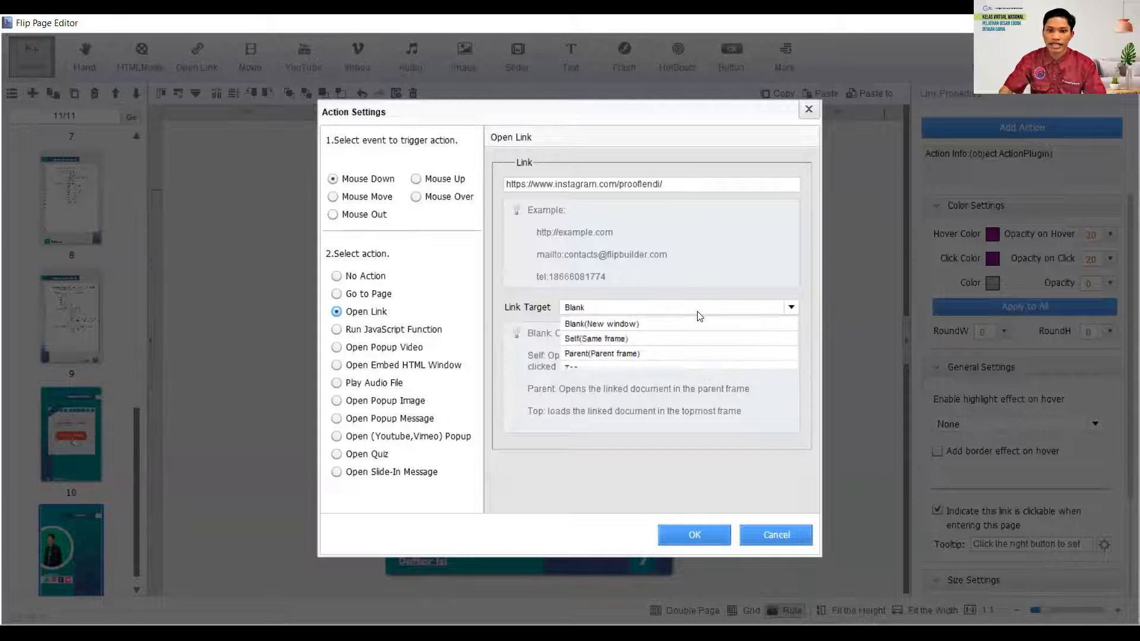
pyautogui.click(622, 326)
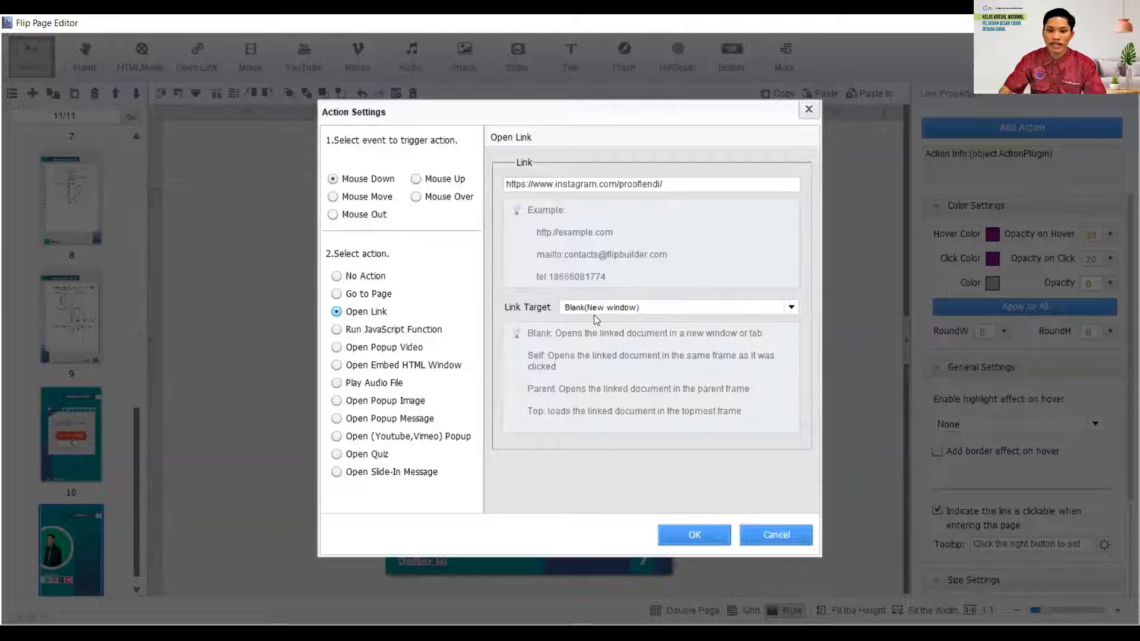
pyautogui.click(676, 535)
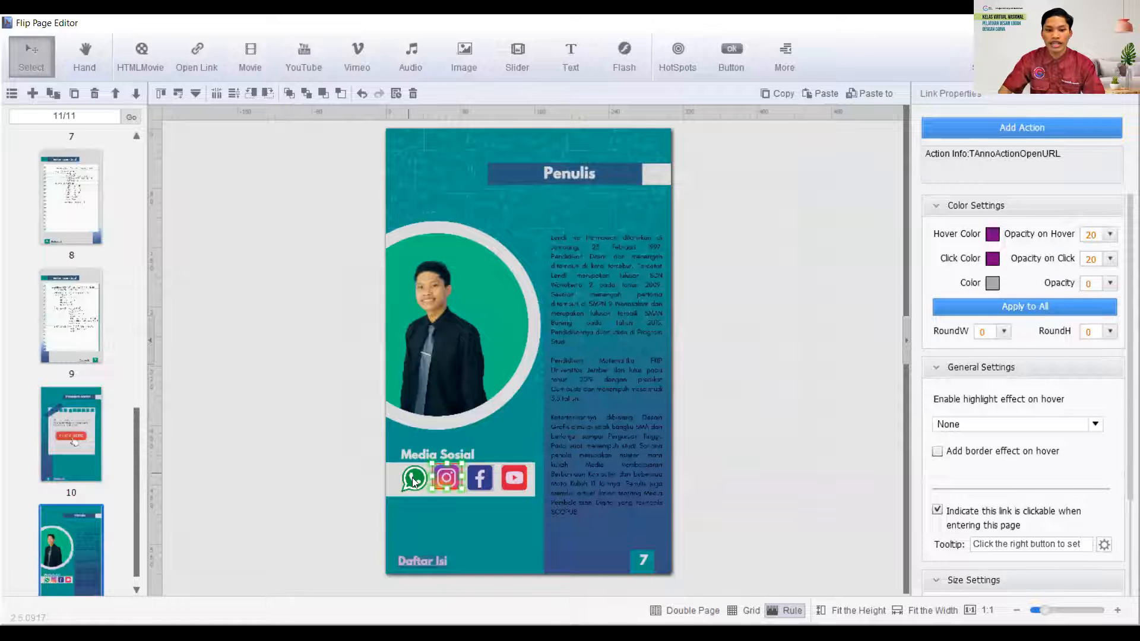
pyautogui.click(315, 282)
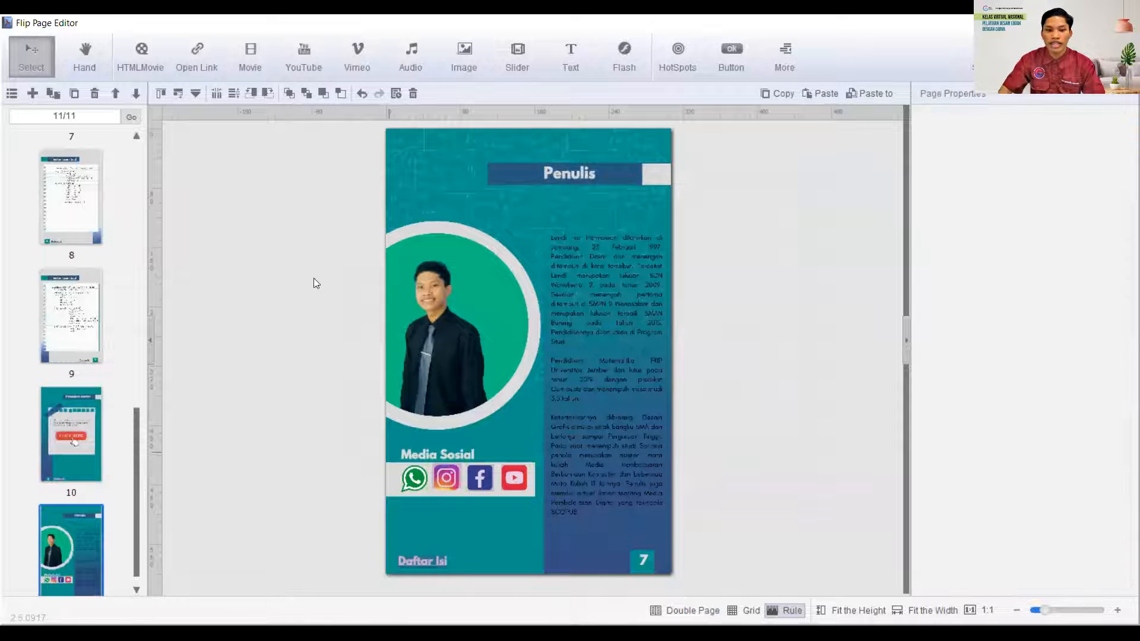
# - Place a link area on the WhatsApp icon under Media Sosial and shrink it to fit the icon
pyautogui.click(197, 66)
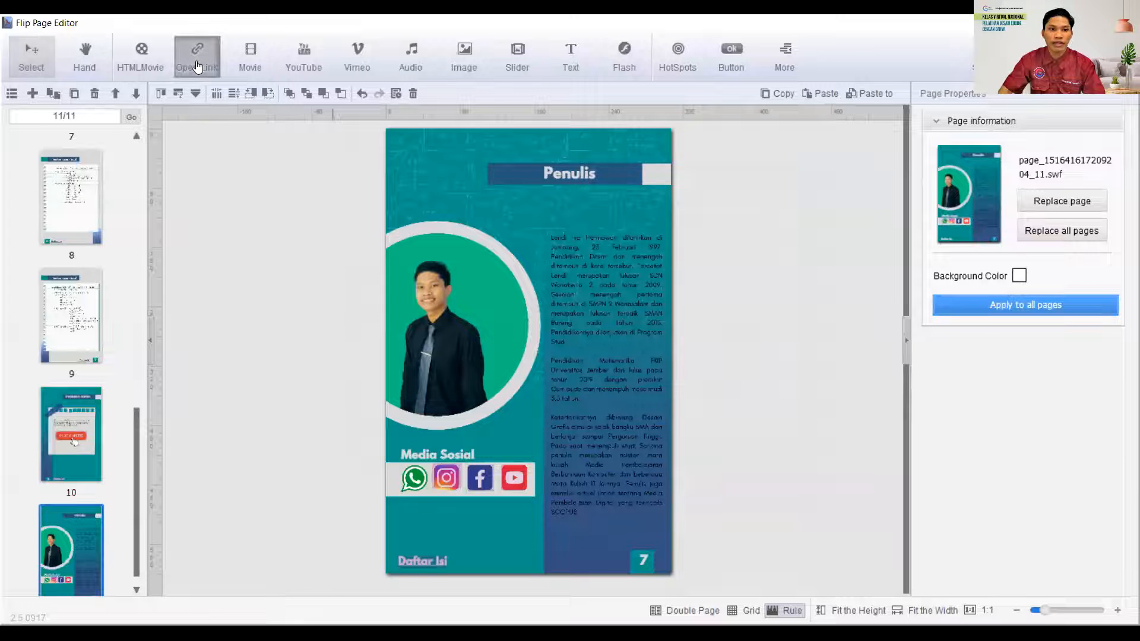
pyautogui.click(401, 466)
pyautogui.moveTo(474, 538); pyautogui.dragTo(426, 492)
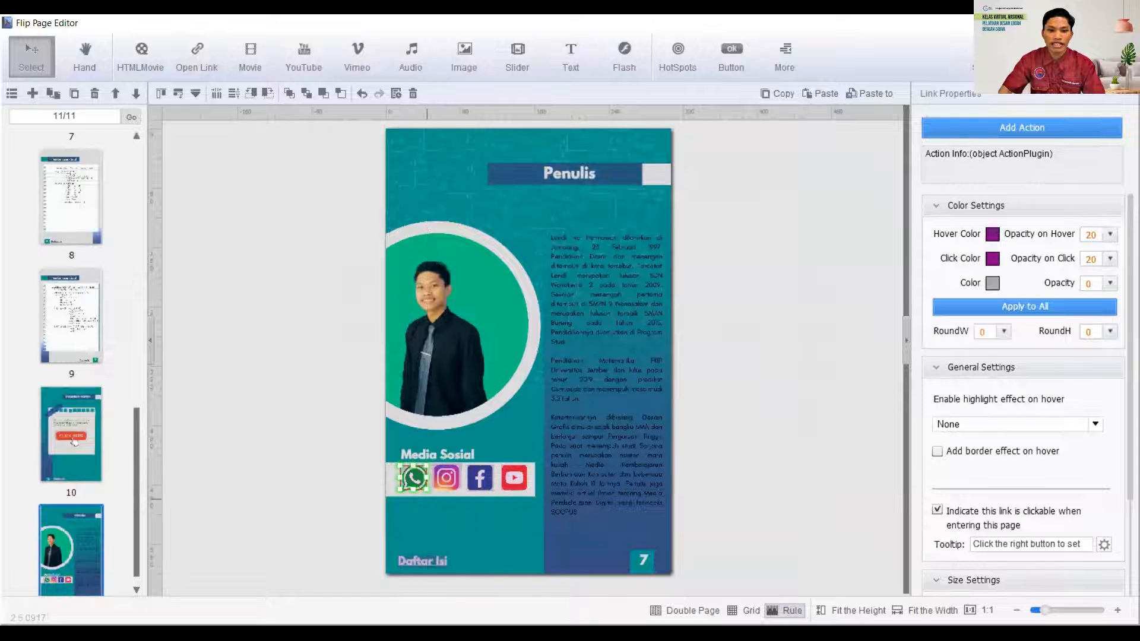
# - Give the WhatsApp link area an Open Link action to wa.me/ followed by the author's phone number, target Blank(New window)
pyautogui.click(992, 130)
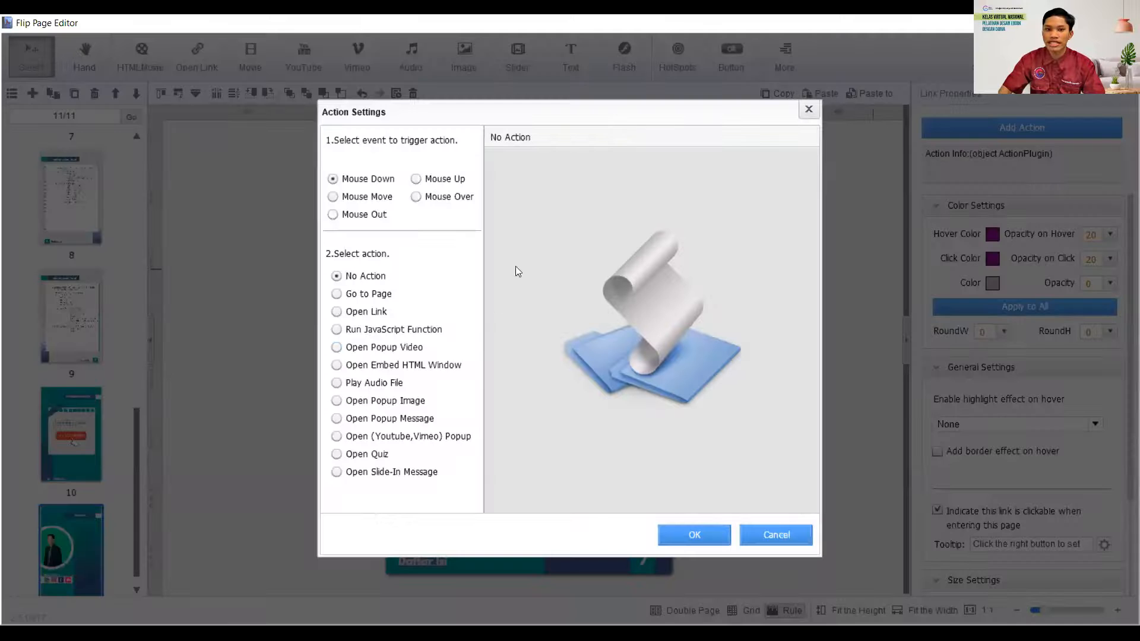
pyautogui.click(339, 313)
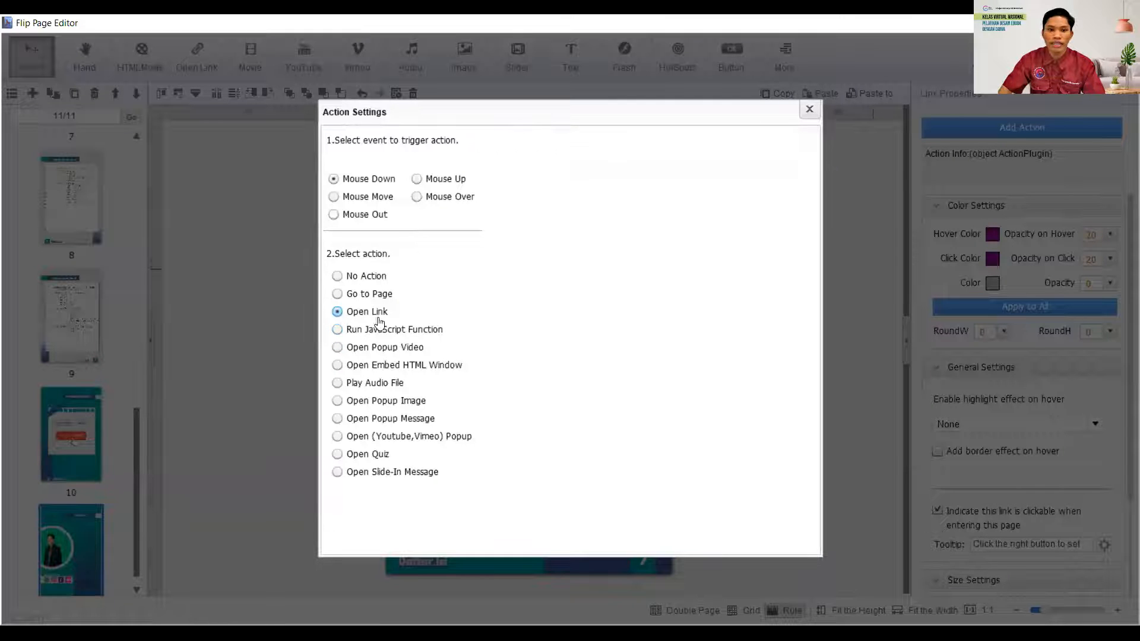
pyautogui.click(552, 184)
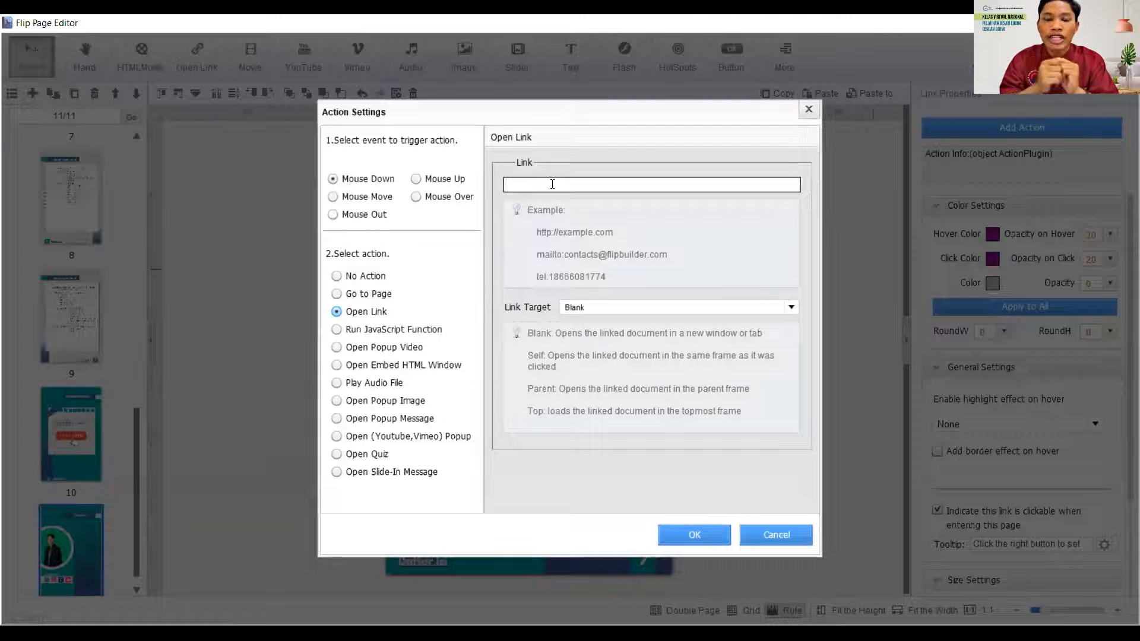
pyautogui.write('wa.me')
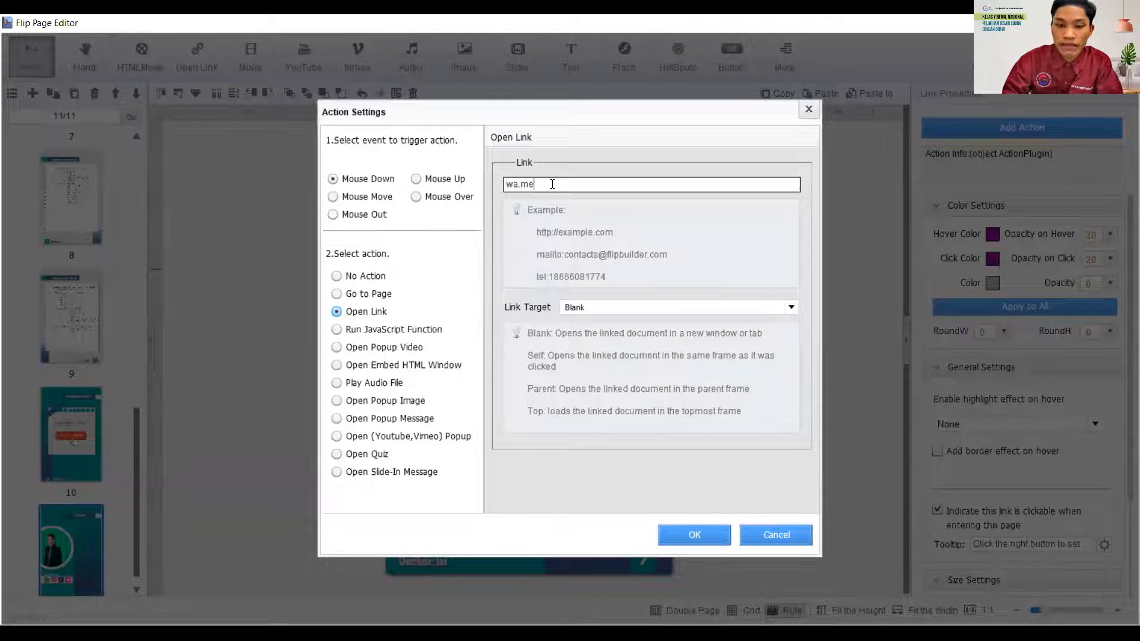
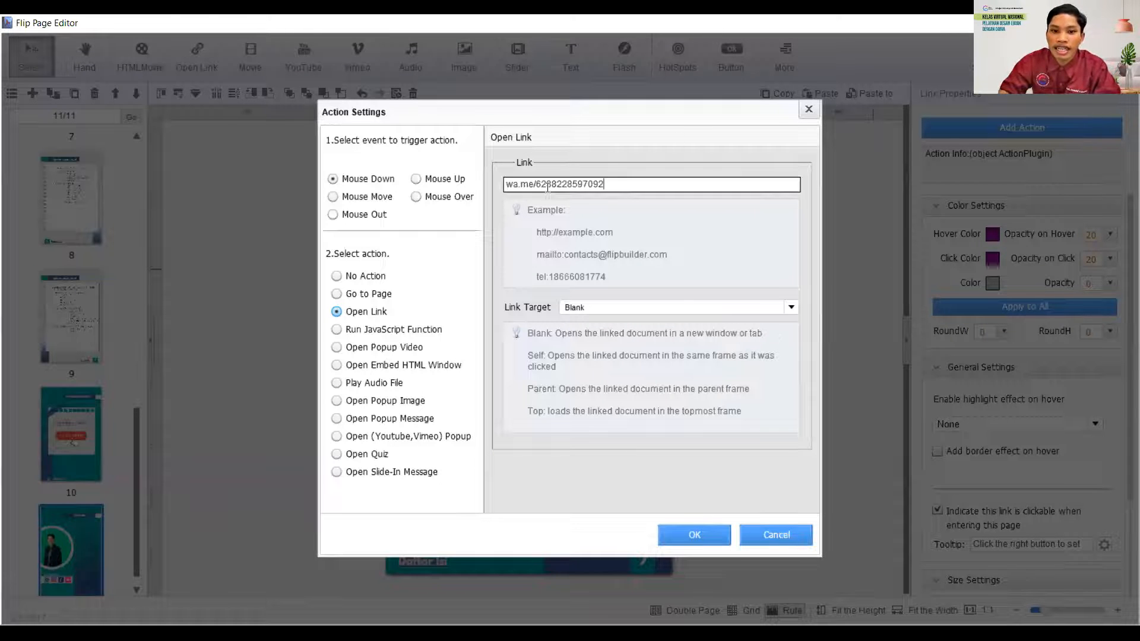
pyautogui.click(616, 307)
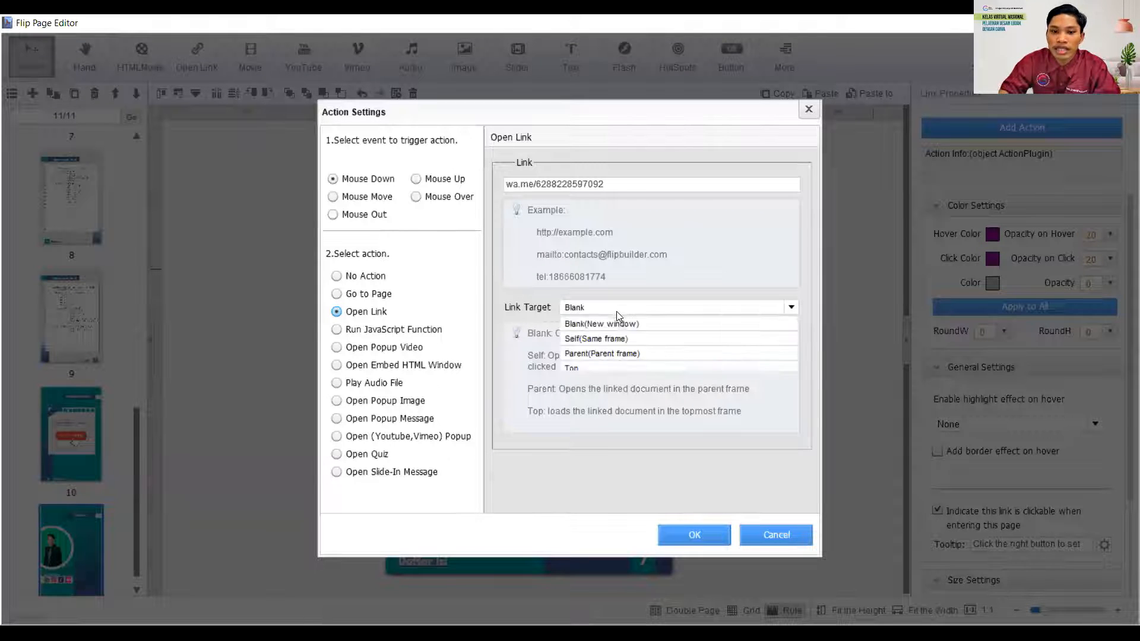
pyautogui.click(612, 324)
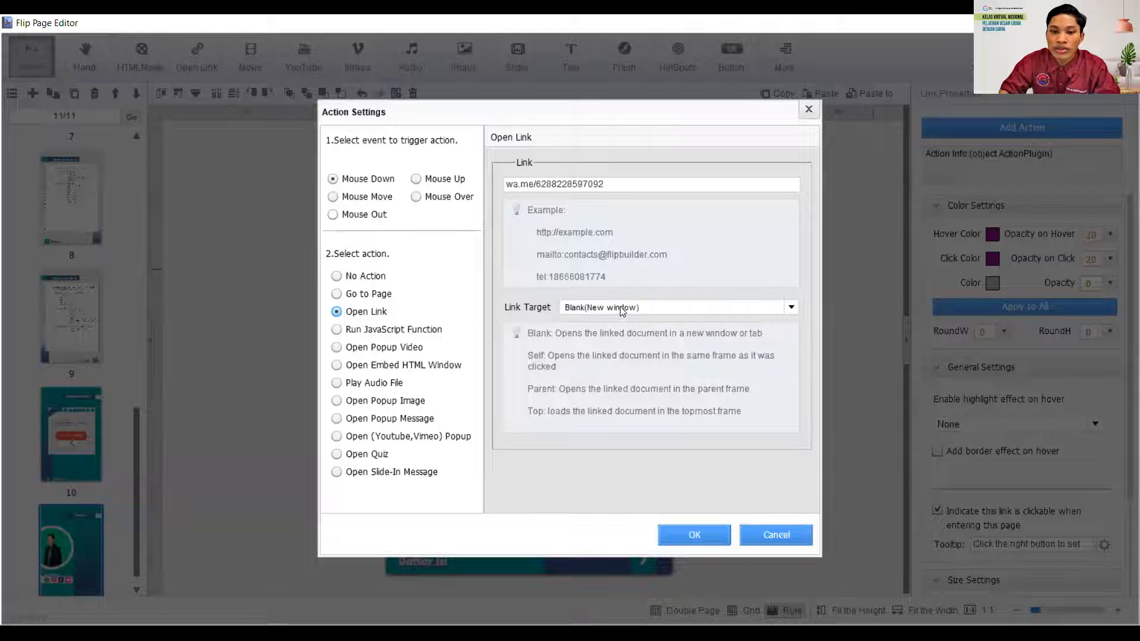
pyautogui.click(687, 539)
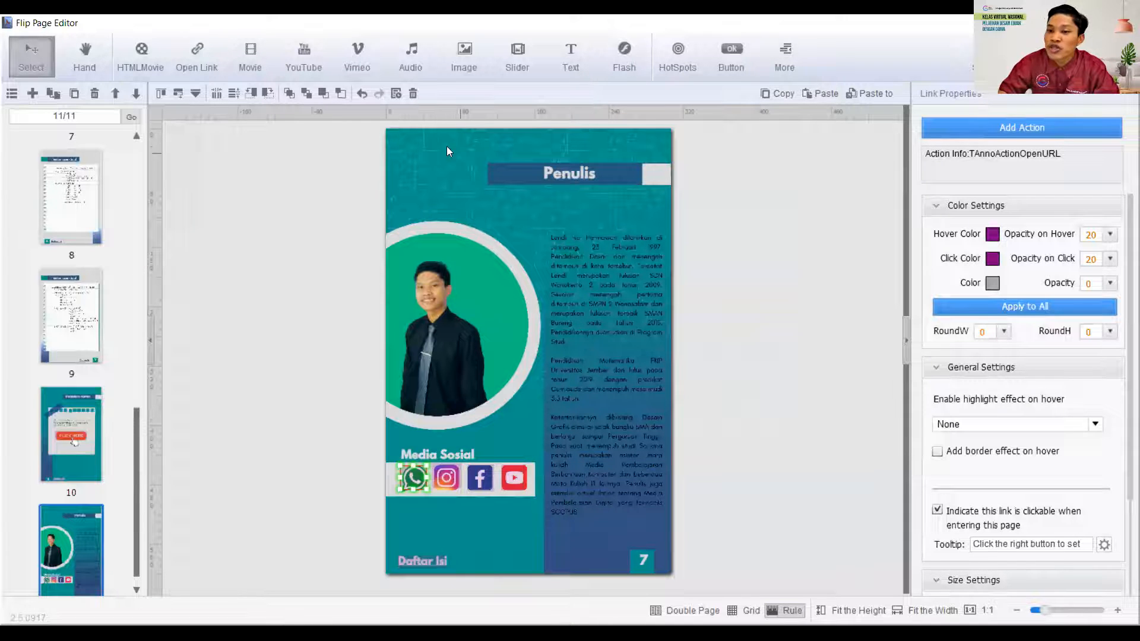
# - Look through the book's pages, including Penilaian Harian, Pembahasan Soal, the cover and Operasi Fungsi, to check their added links and media
pyautogui.click(47, 427)
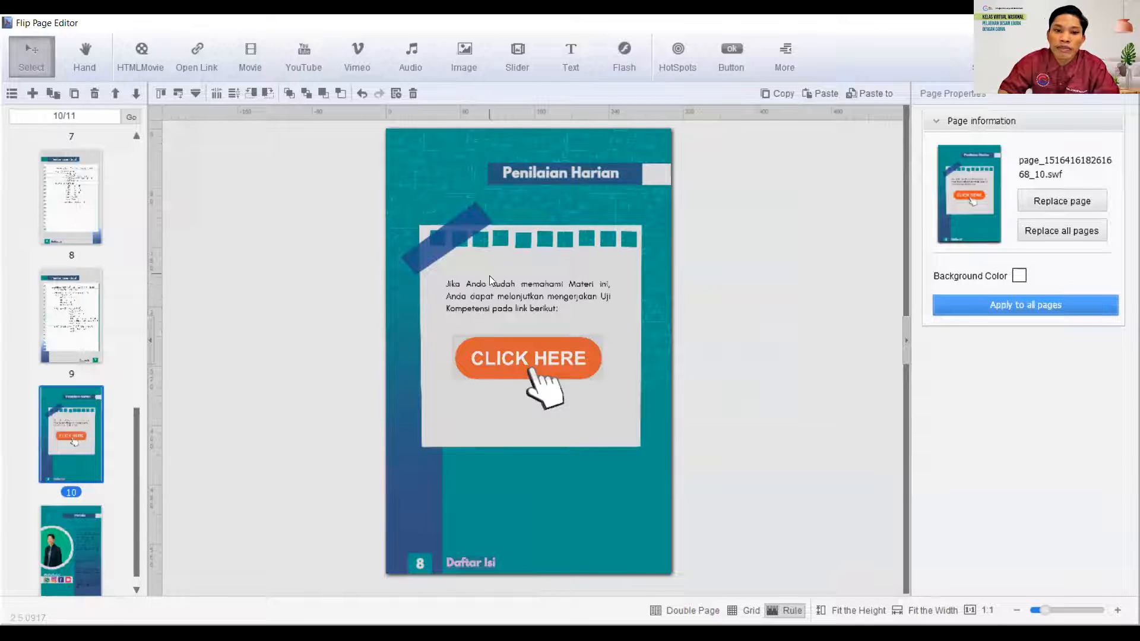
pyautogui.click(69, 341)
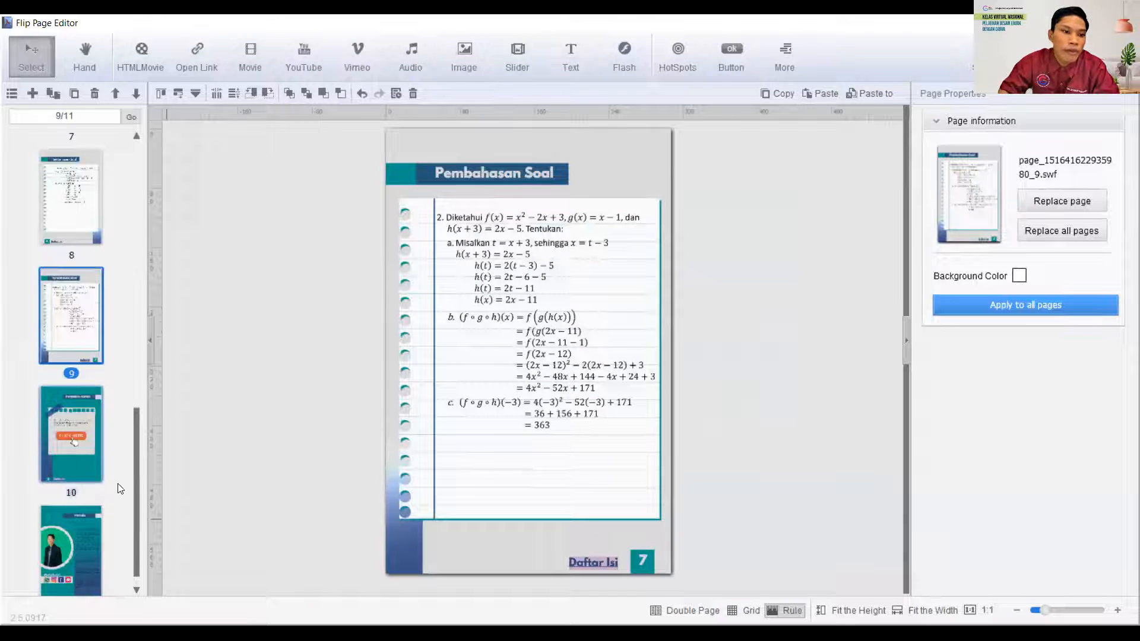
pyautogui.moveTo(136, 454); pyautogui.dragTo(121, 191)
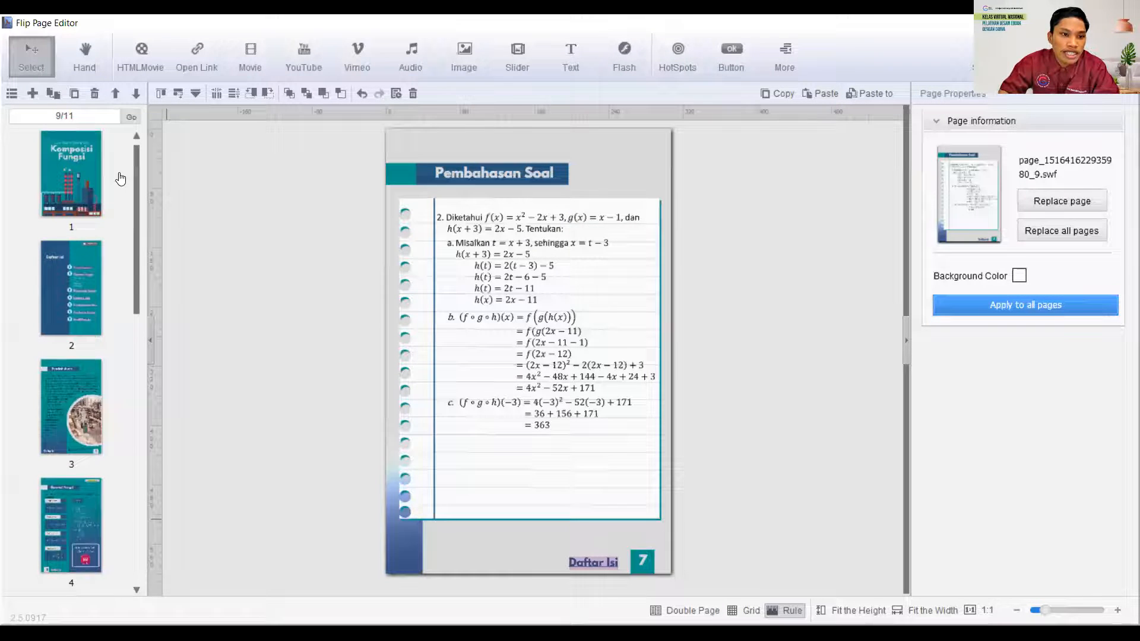
pyautogui.click(92, 181)
pyautogui.click(49, 289)
pyautogui.click(89, 528)
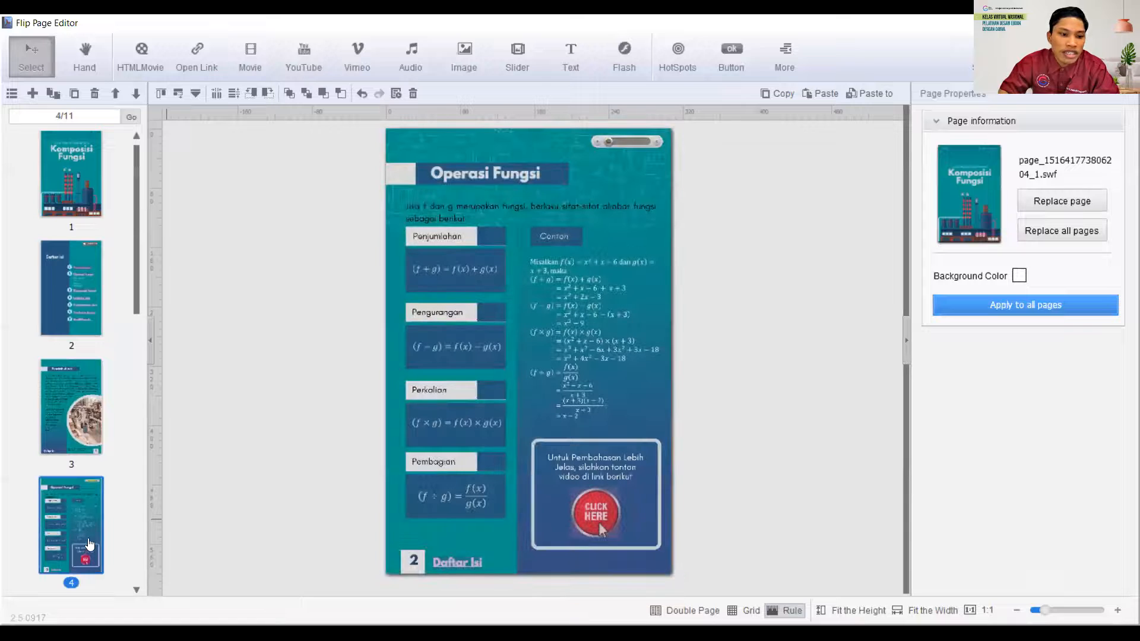
pyautogui.moveTo(140, 301); pyautogui.dragTo(140, 358)
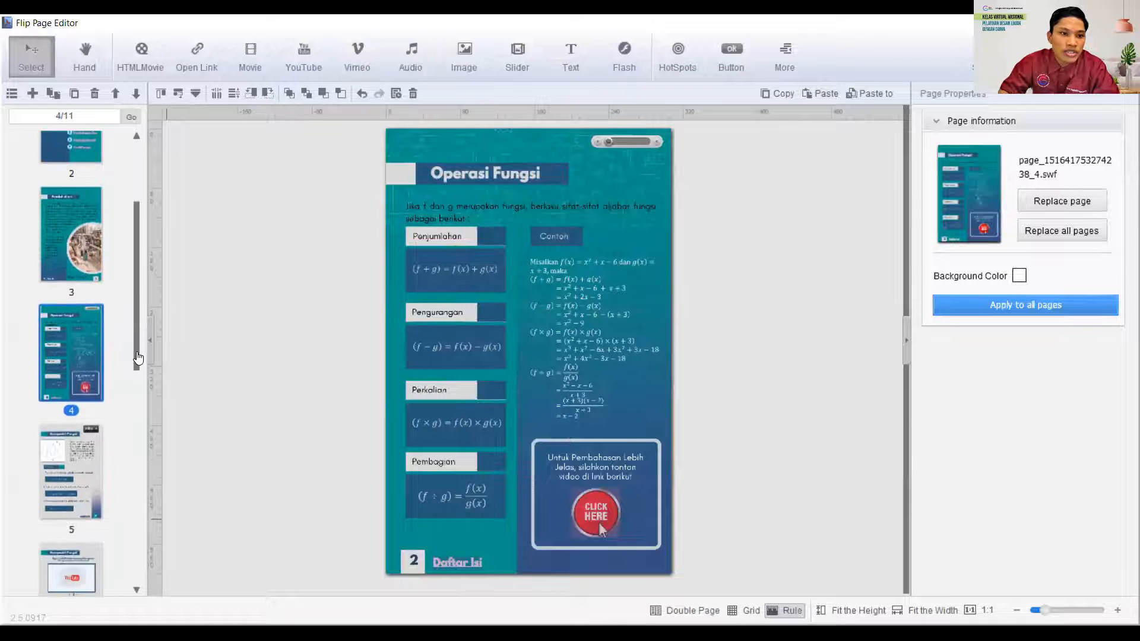
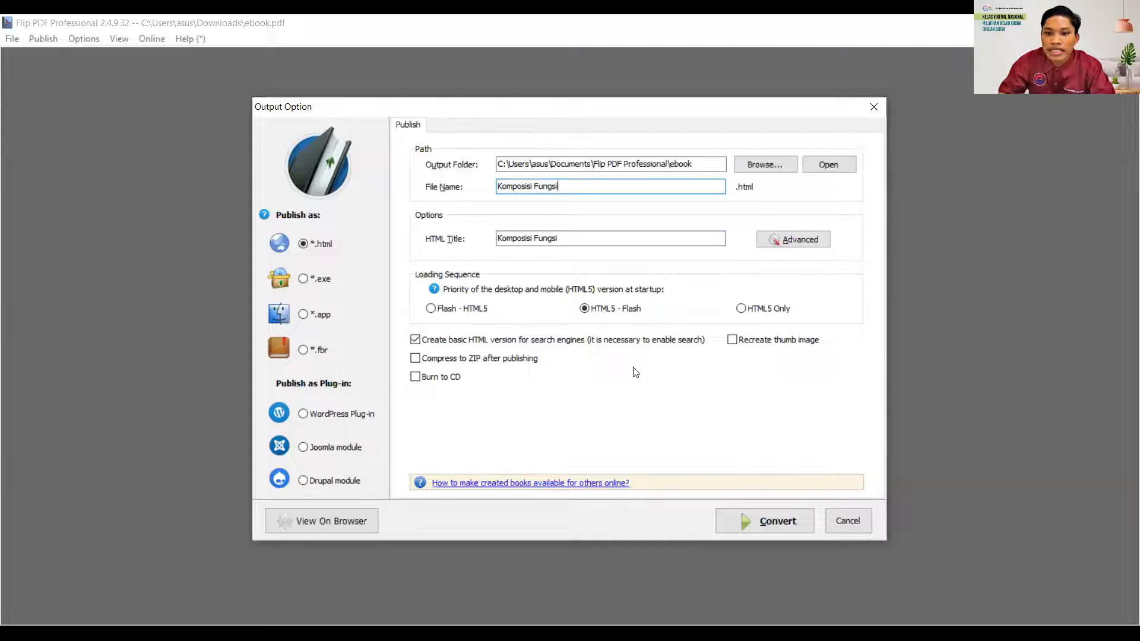
# - Set the loading sequence to HTML5 Only and convert the Komposisi Fungsi book to HTML
pyautogui.click(742, 309)
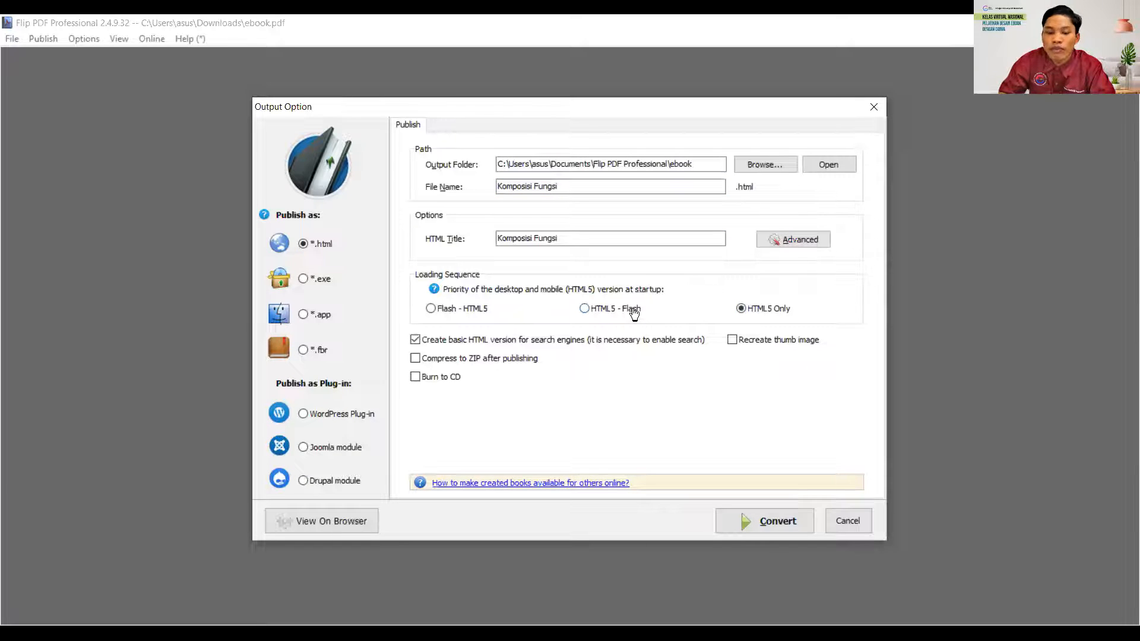
pyautogui.moveTo(634, 315)
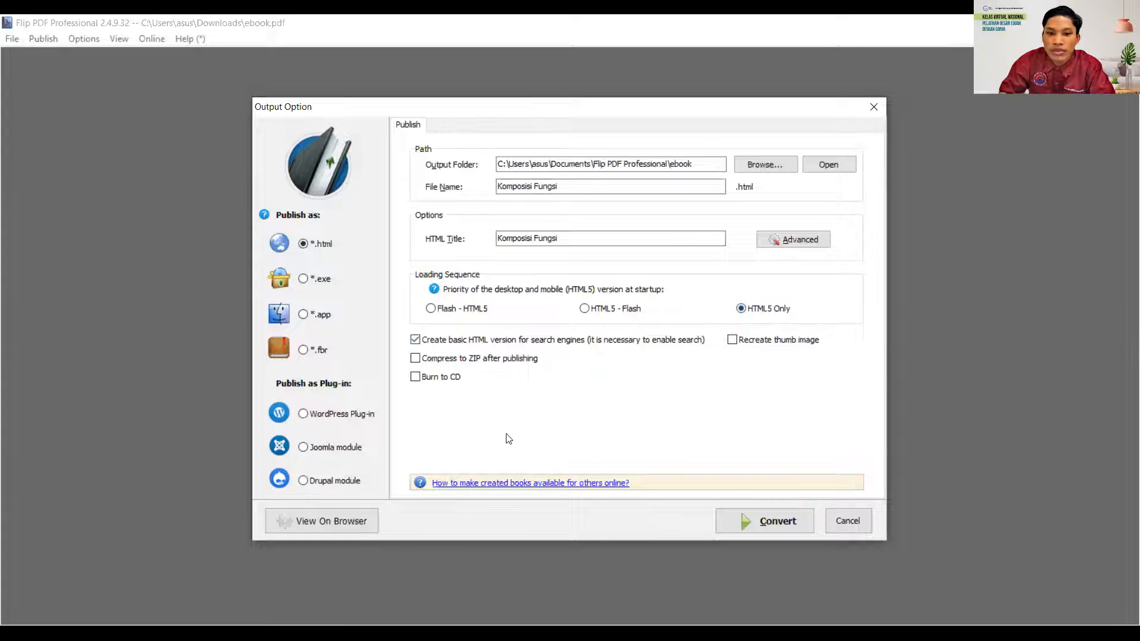
pyautogui.click(769, 526)
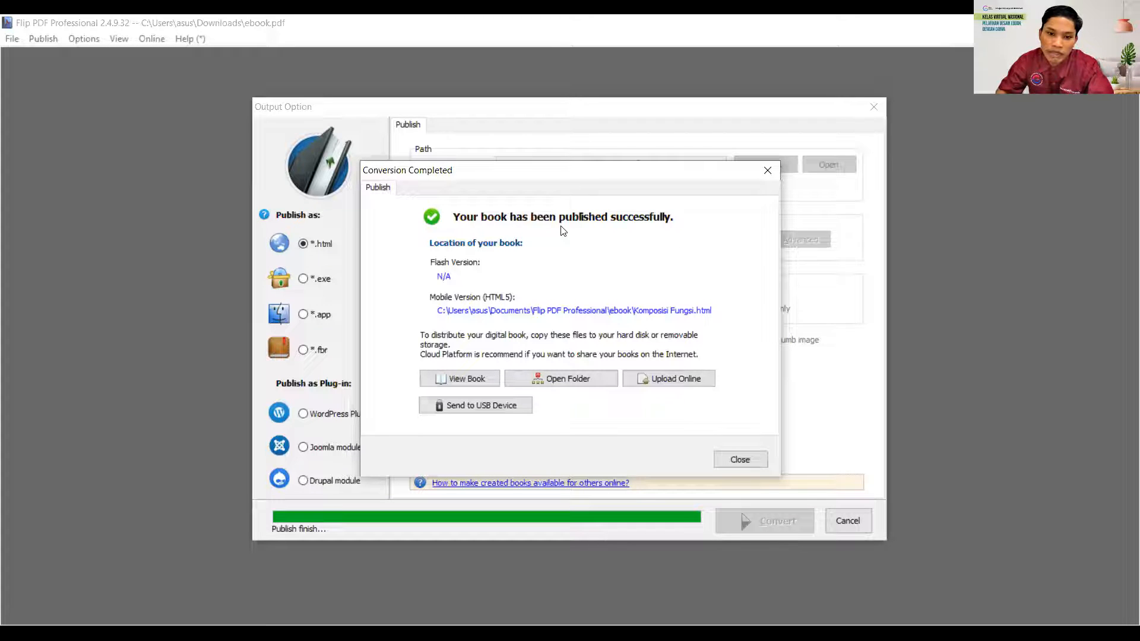
# - Start uploading the published book online and choose to create a new cloud account
pyautogui.click(671, 384)
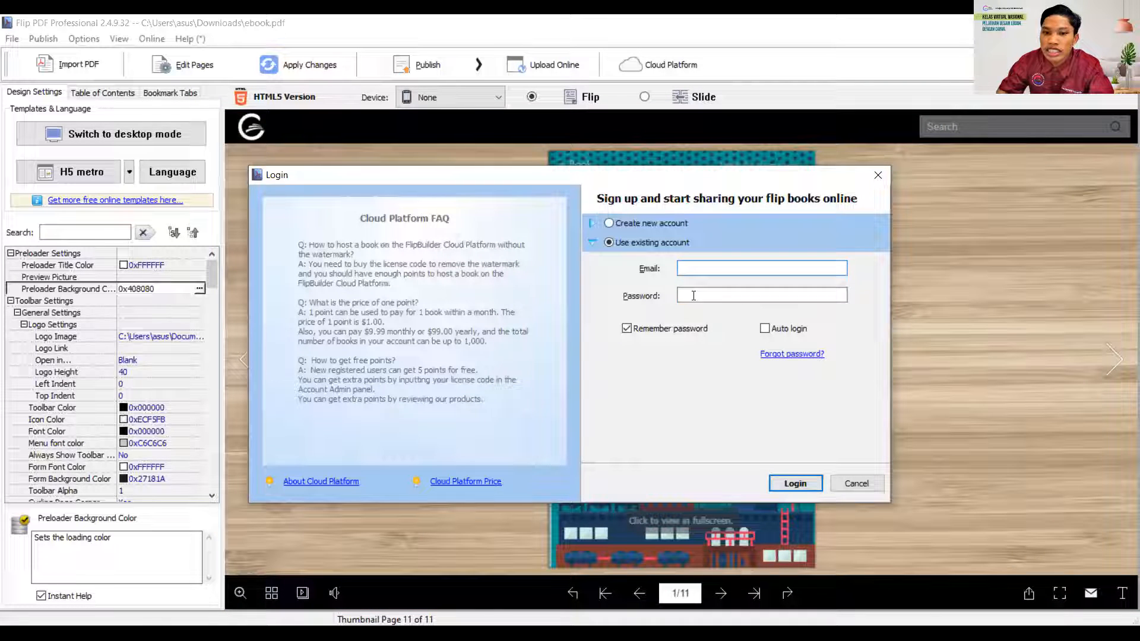
pyautogui.click(693, 295)
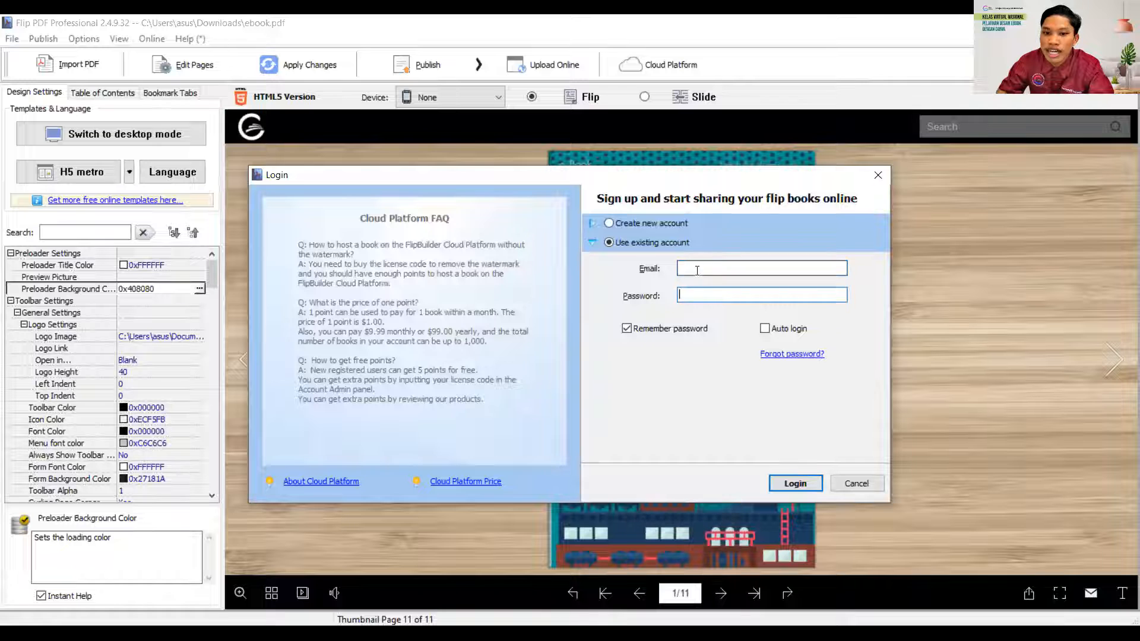
pyautogui.click(728, 273)
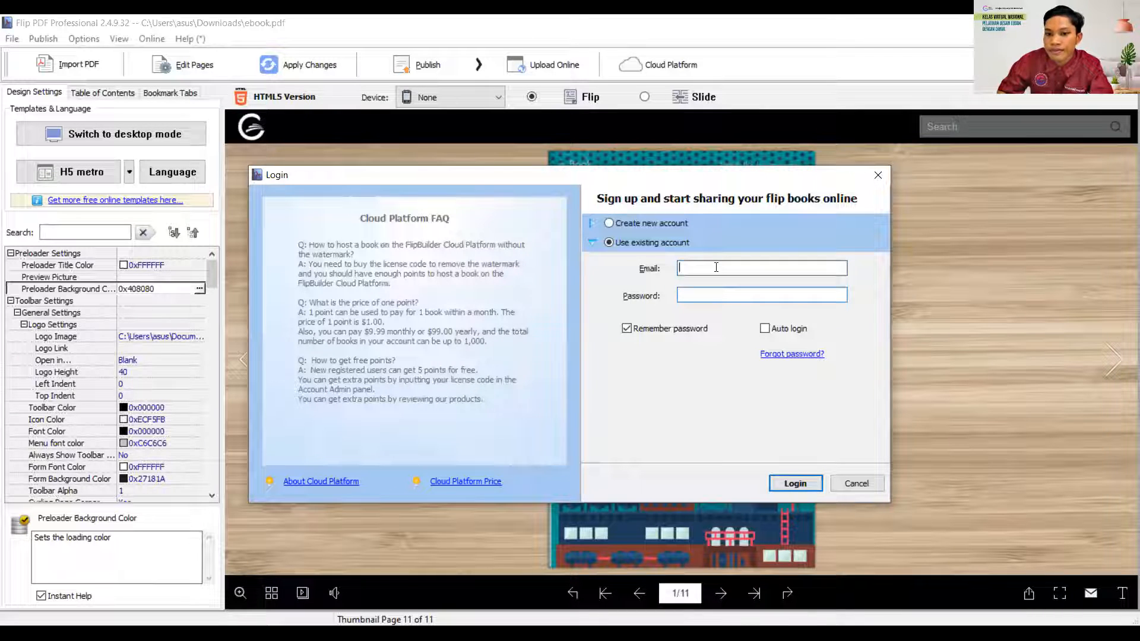
pyautogui.click(611, 223)
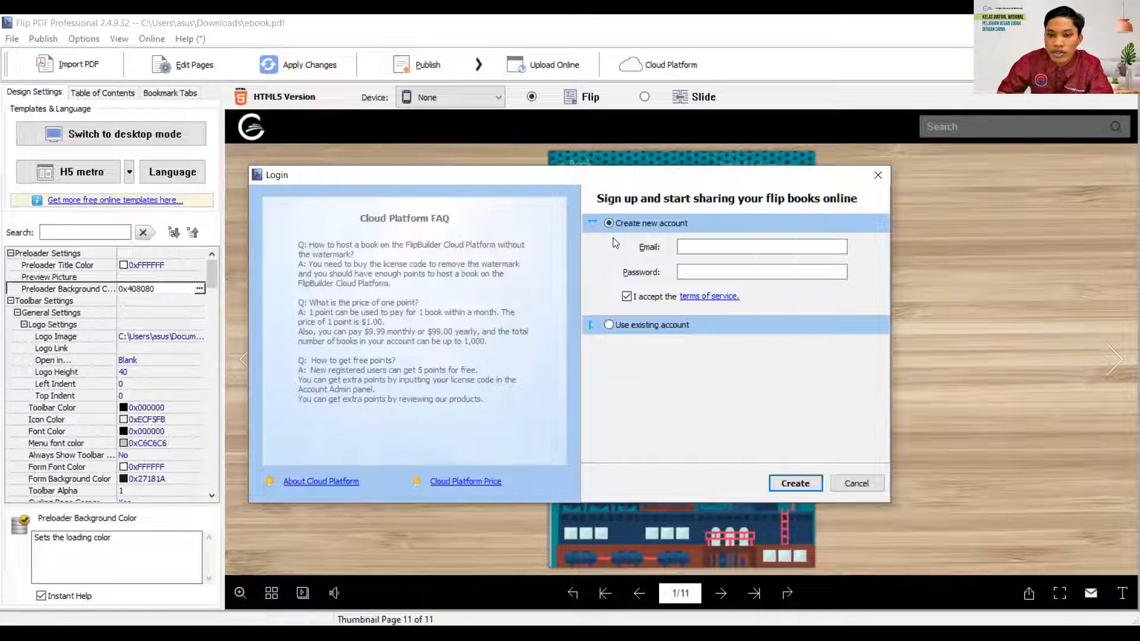
# - Register the cloud account by entering the author's e-mail address and an account password, and acknowledge its creation
pyautogui.click(689, 246)
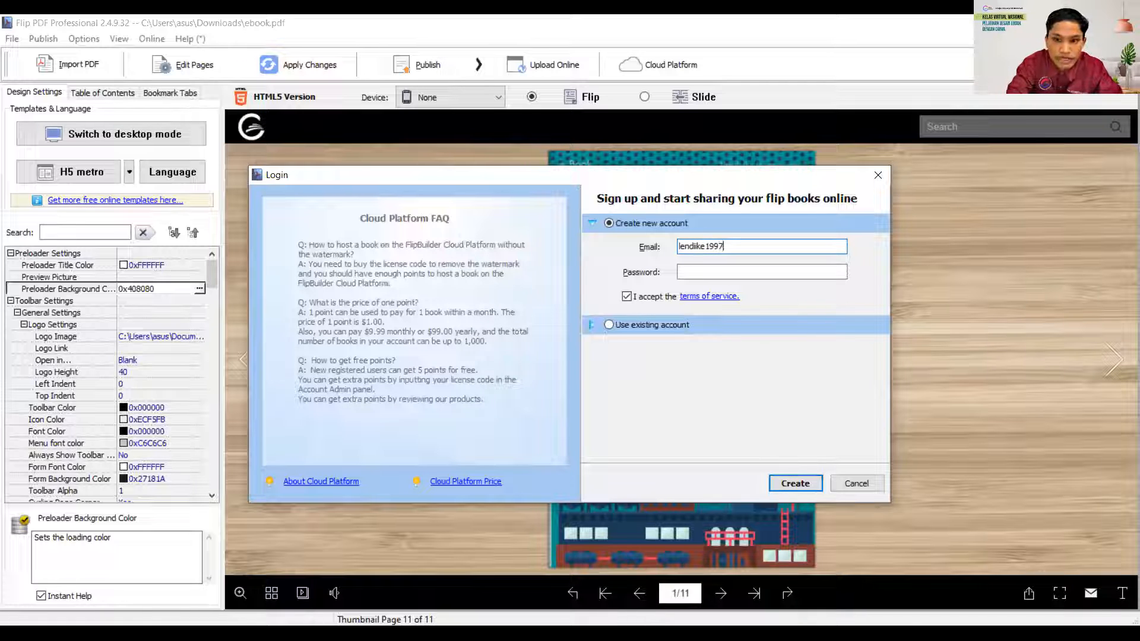
pyautogui.click(744, 270)
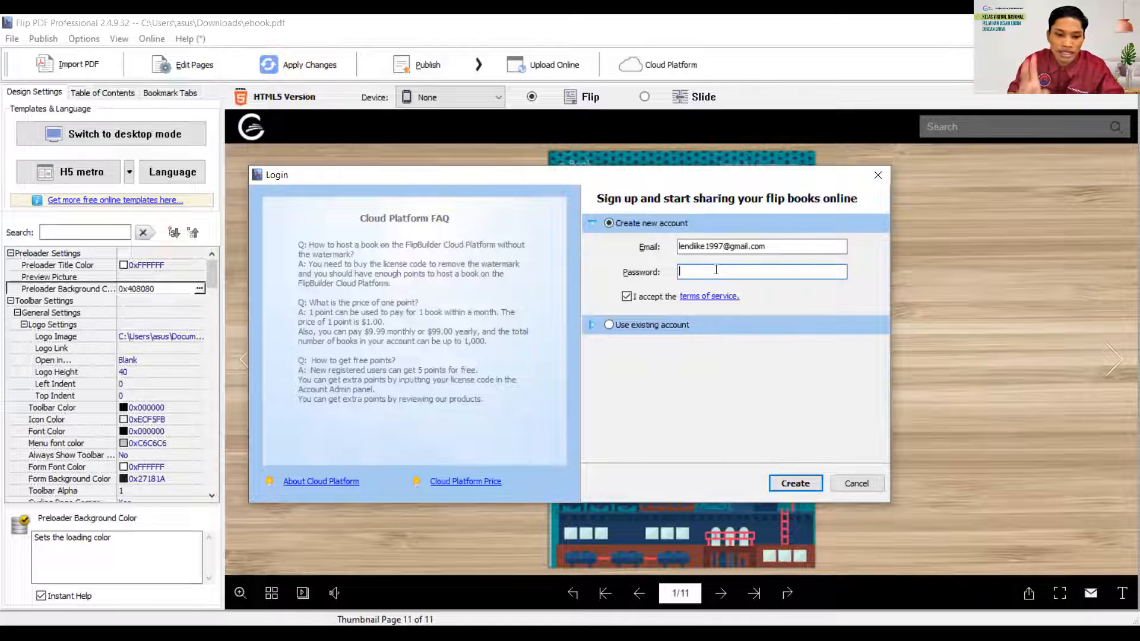
pyautogui.write('***')
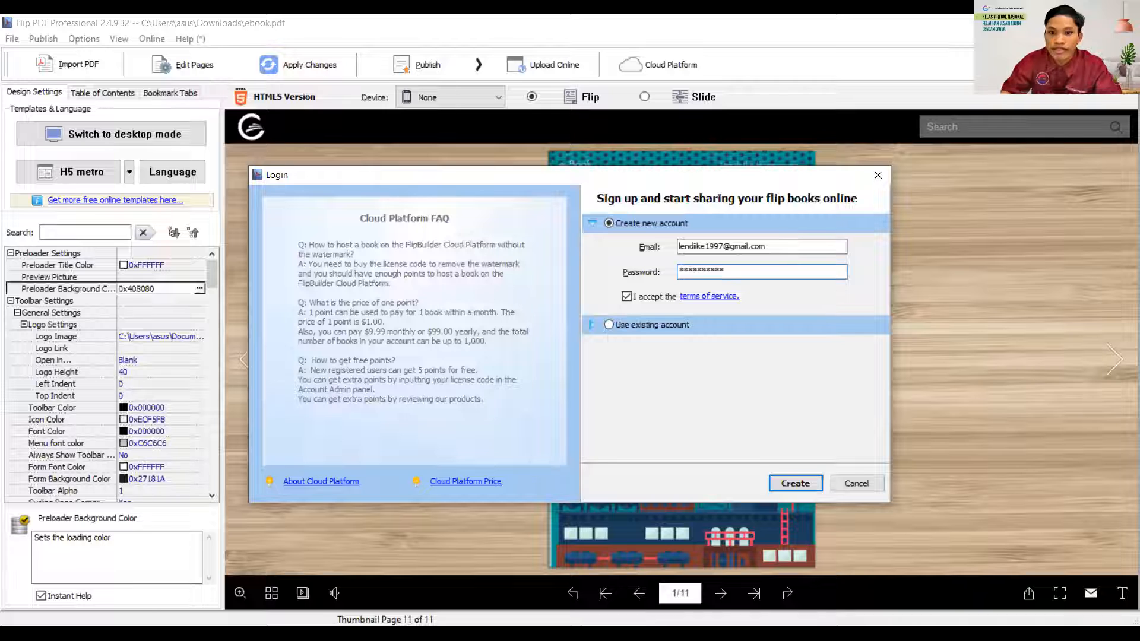
pyautogui.click(791, 487)
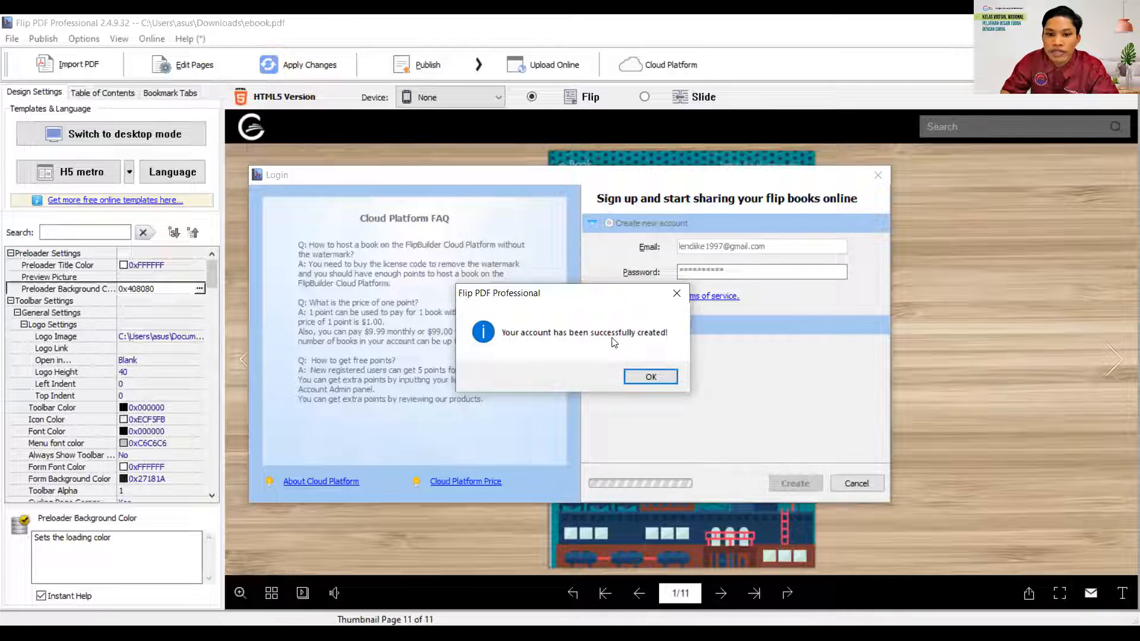
pyautogui.click(651, 378)
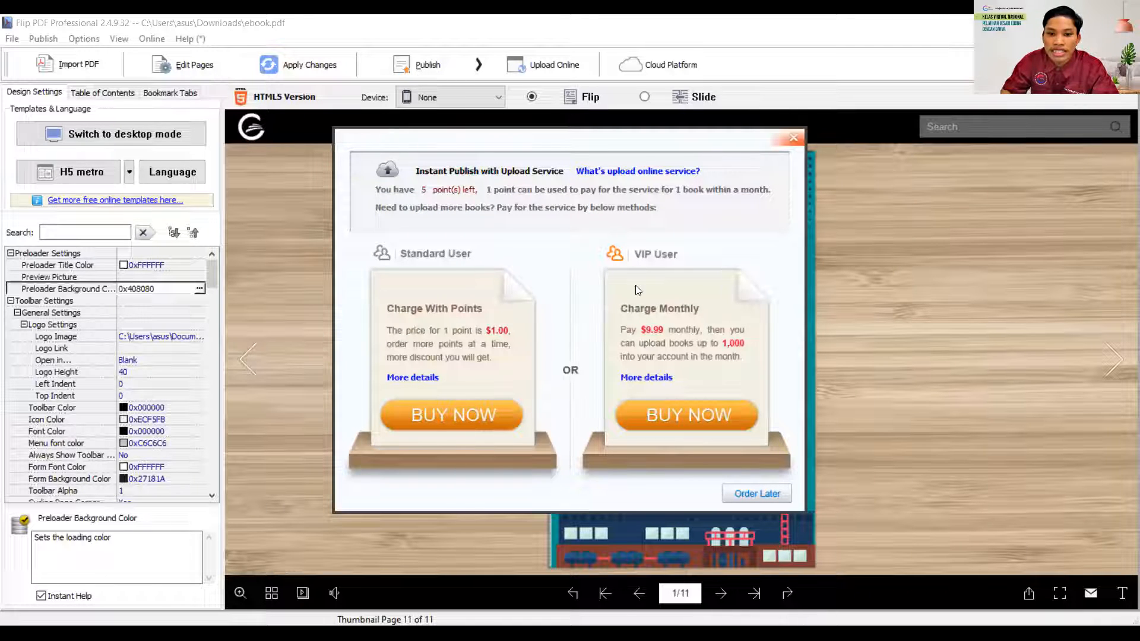
# - Postpone the points order, title the uploaded book Komposisi Fungsi and publish it online
pyautogui.click(753, 495)
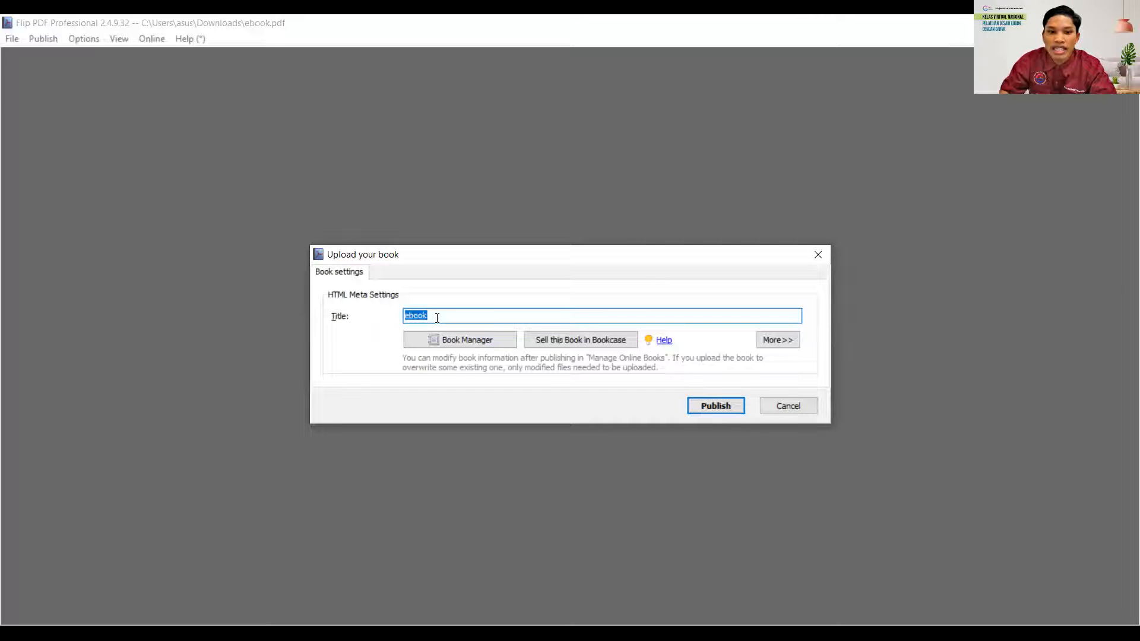
pyautogui.write('Komposisi Fungsi')
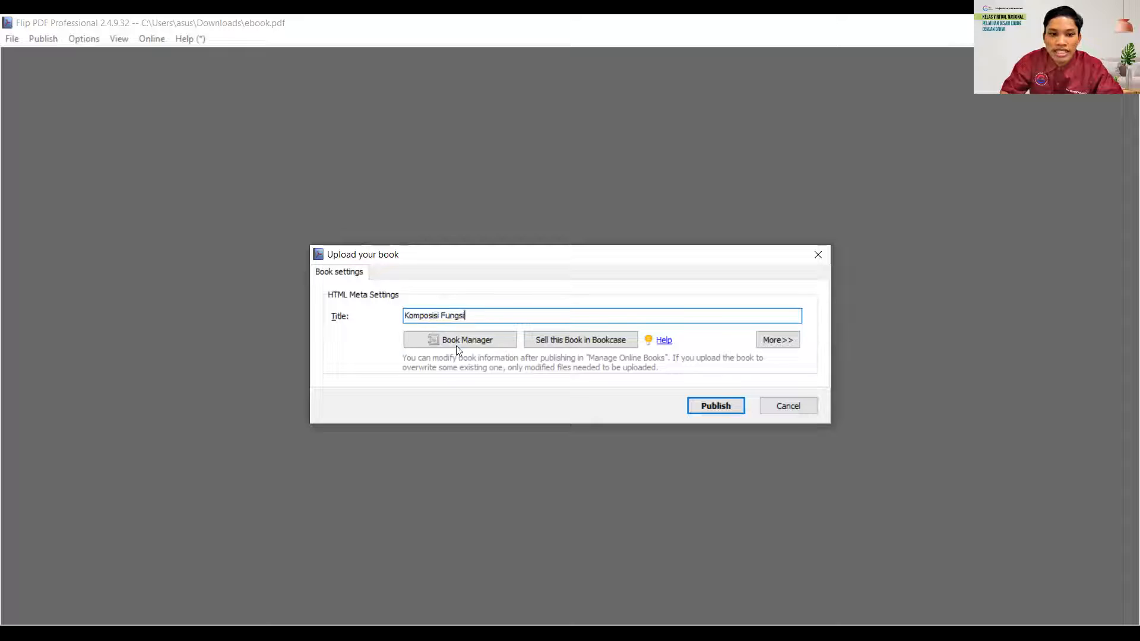
pyautogui.click(716, 406)
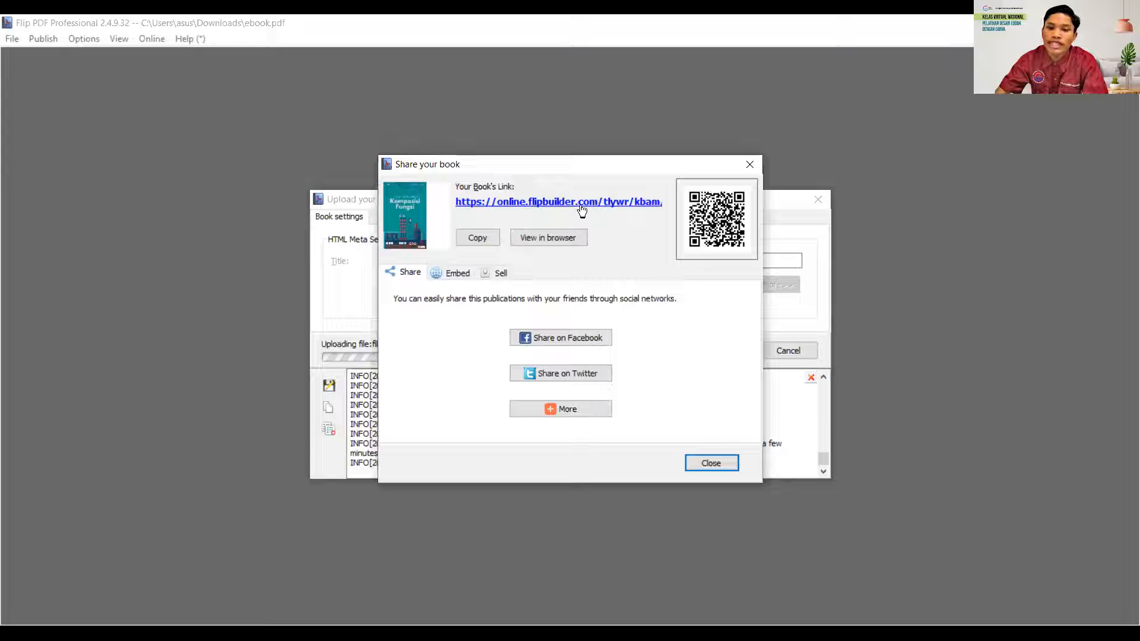
# - Copy the published book's link and open online.flipbuilder.com/tlywr/kbam/ in a new Chrome tab
pyautogui.click(474, 240)
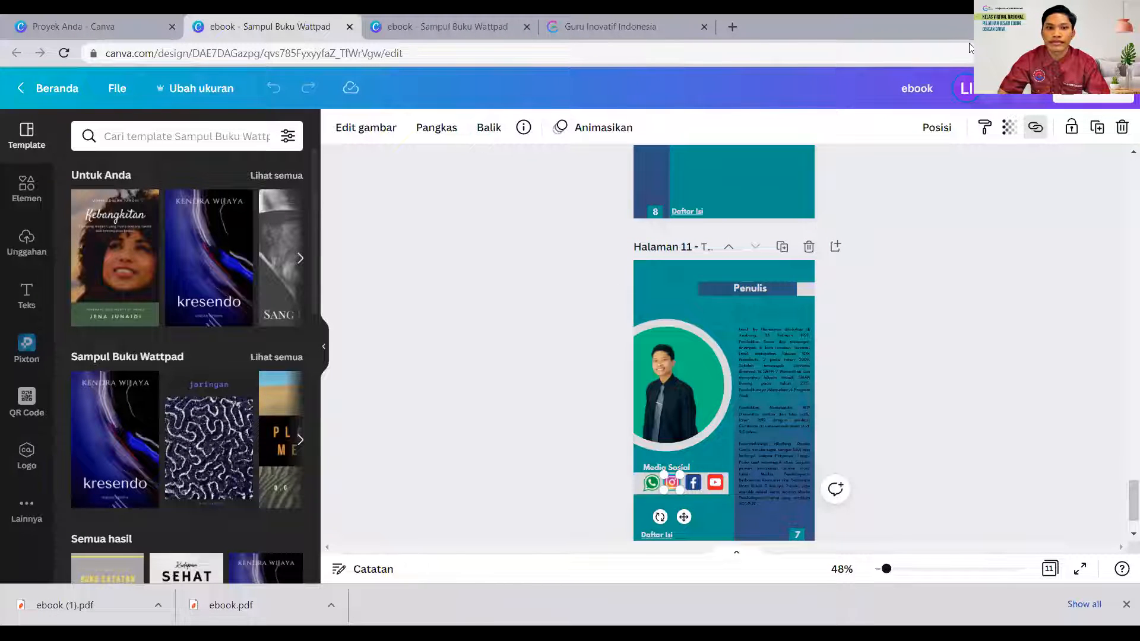
pyautogui.click(736, 31)
pyautogui.click(116, 53)
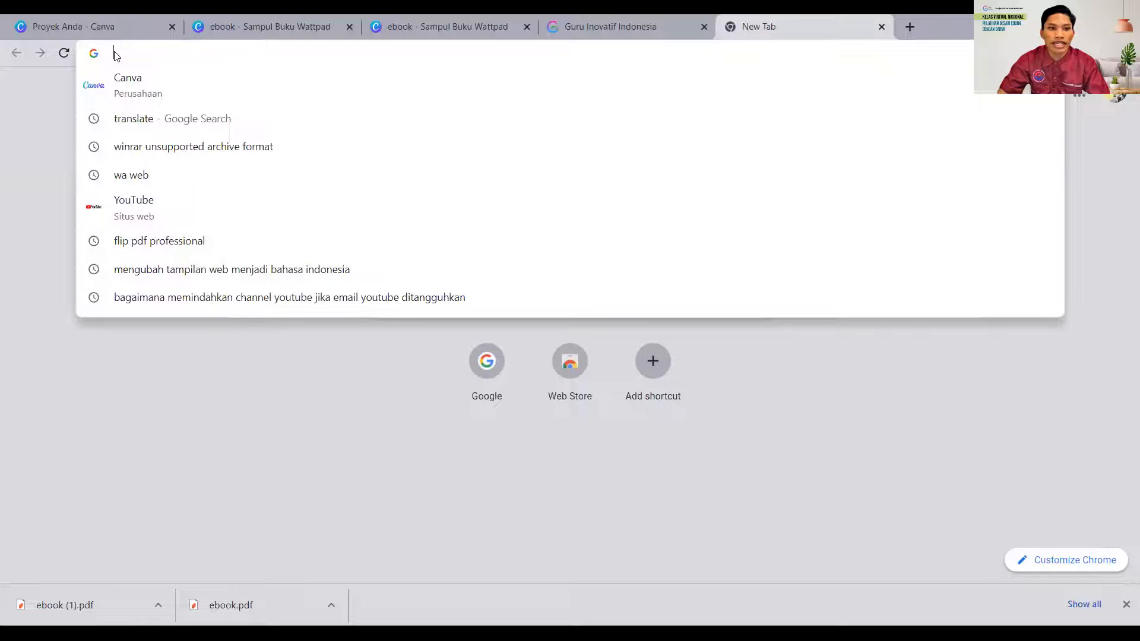
pyautogui.rightClick(118, 52)
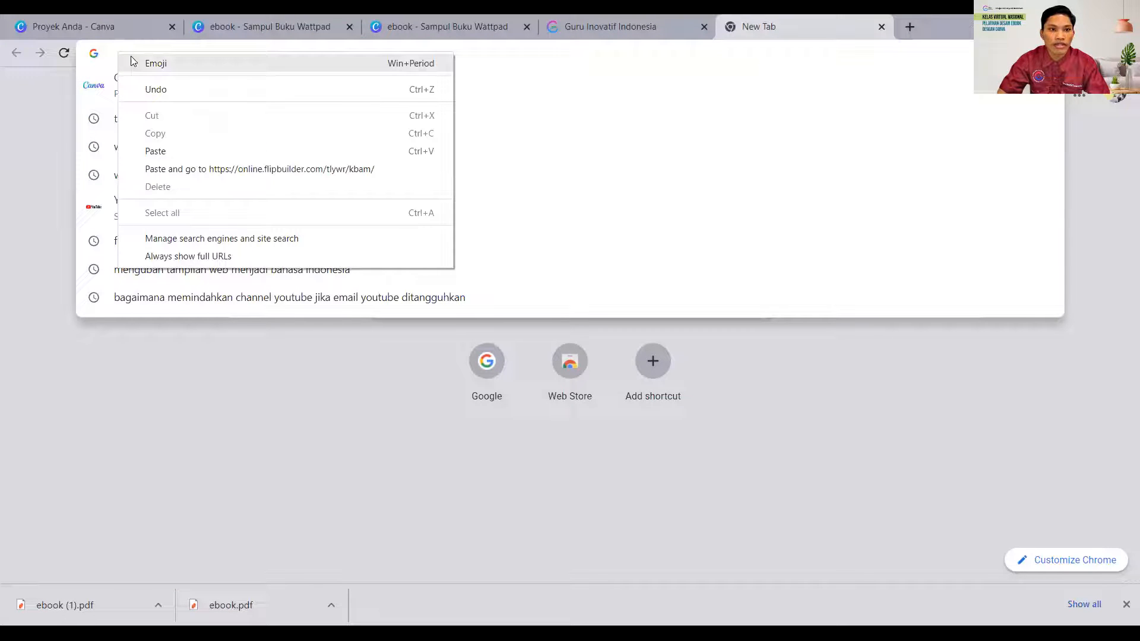
pyautogui.click(155, 151)
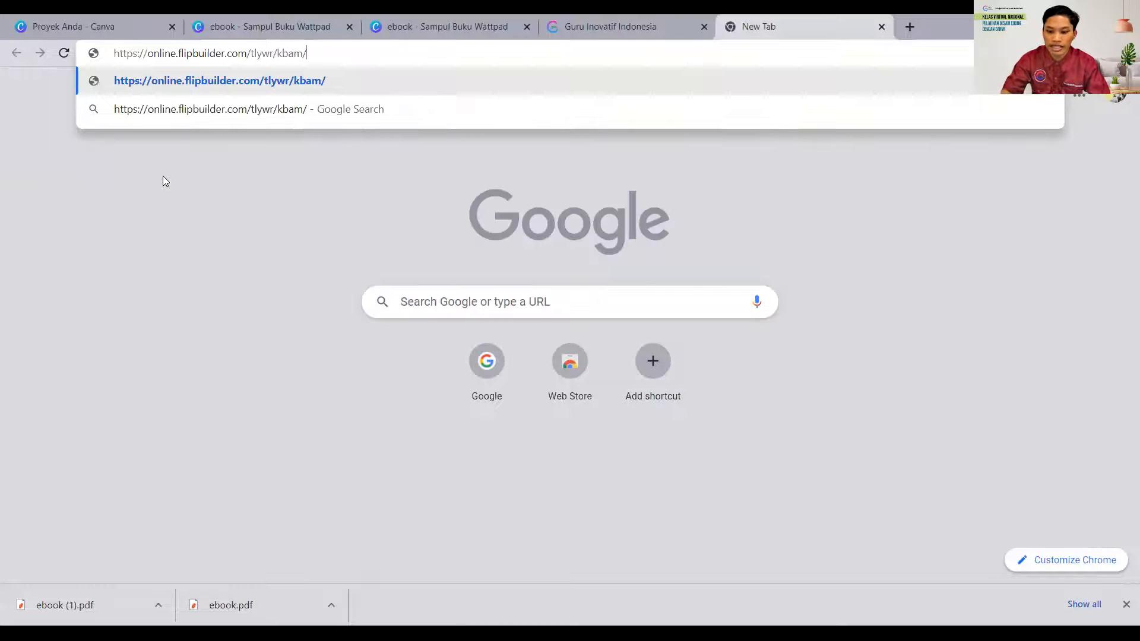
pyautogui.press('Return')
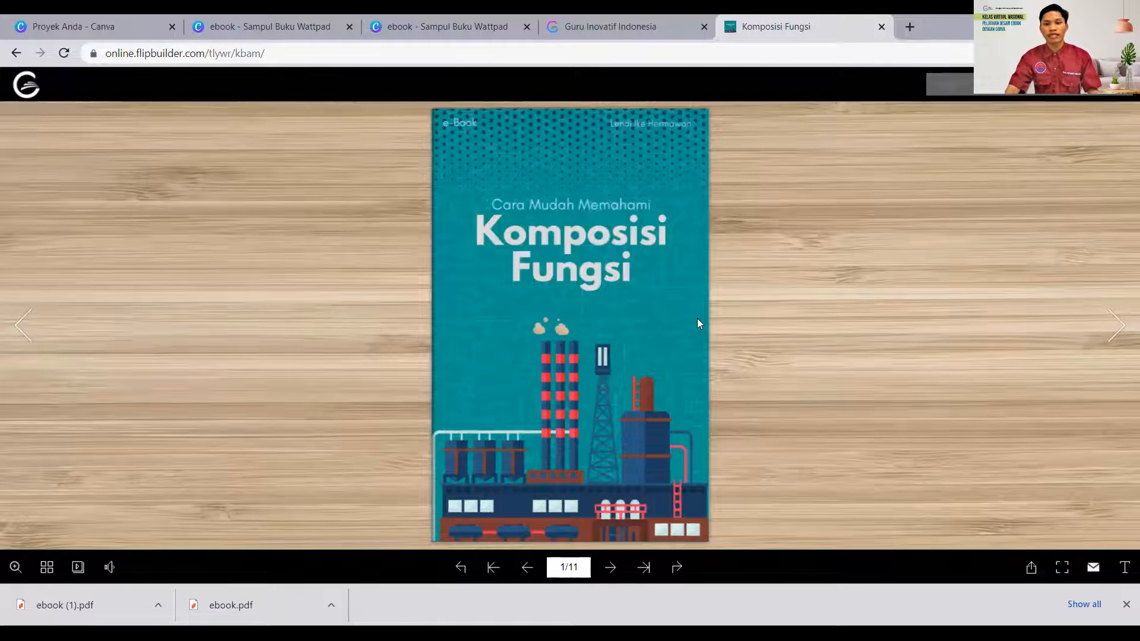
# - Turn the online book to the Daftar Isi page and follow its Operasi Fungsi link to check the navigation
pyautogui.click(1120, 327)
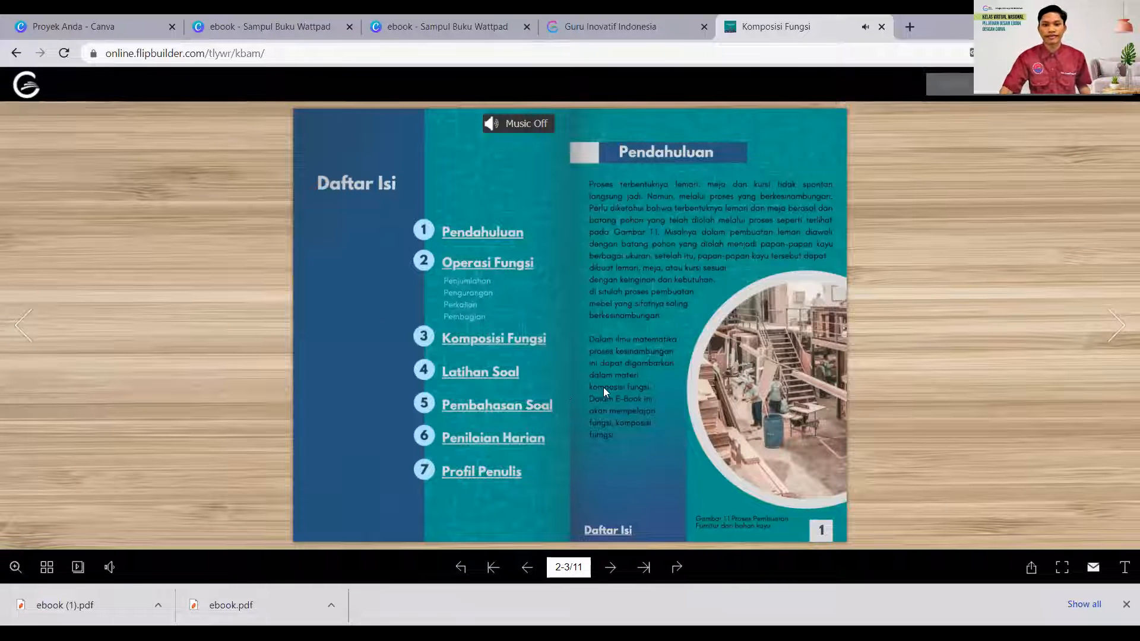
pyautogui.click(474, 265)
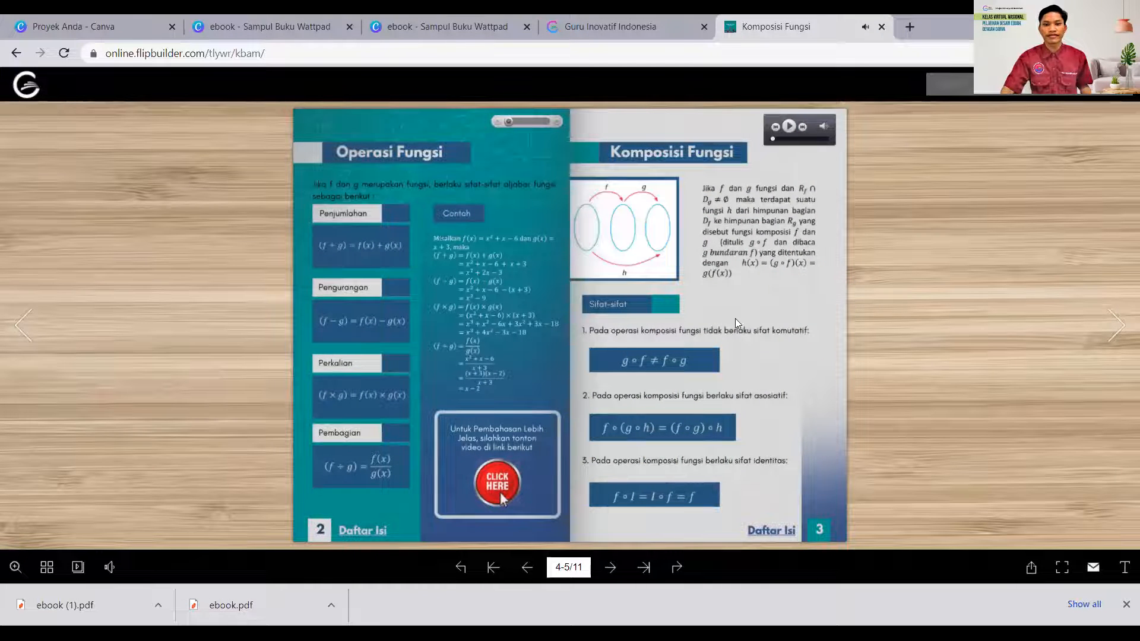
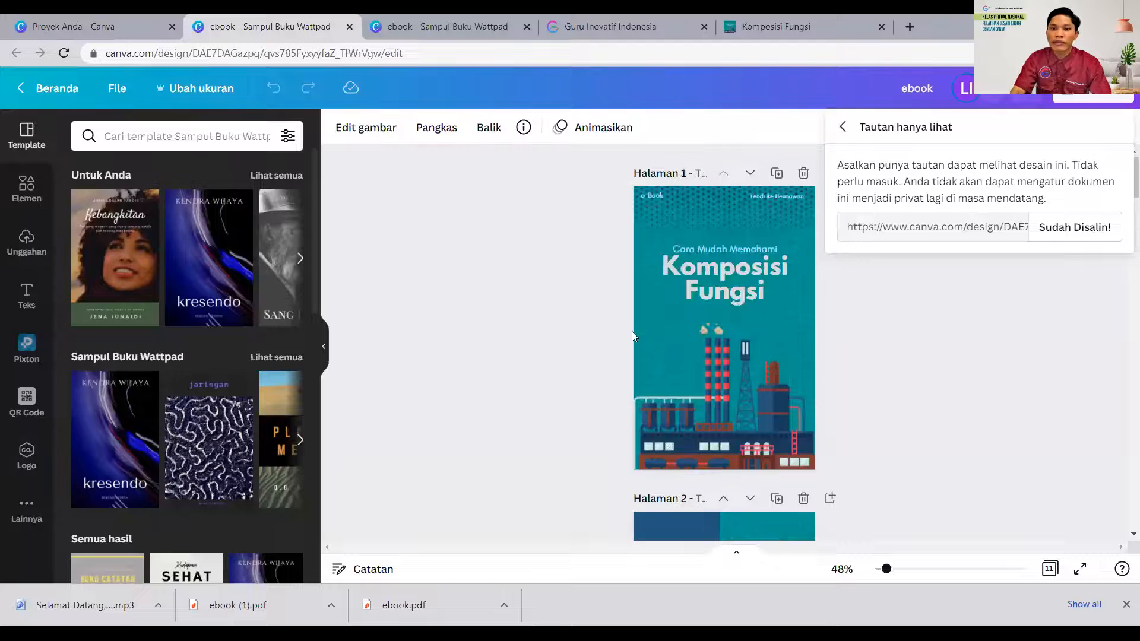
# - Inspect the page link on the Pendahuluan entry of the Daftar Isi page and compare it with page 3 of the ebook
pyautogui.scroll(-10, 633, 331)
pyautogui.scroll(5, 635, 334)
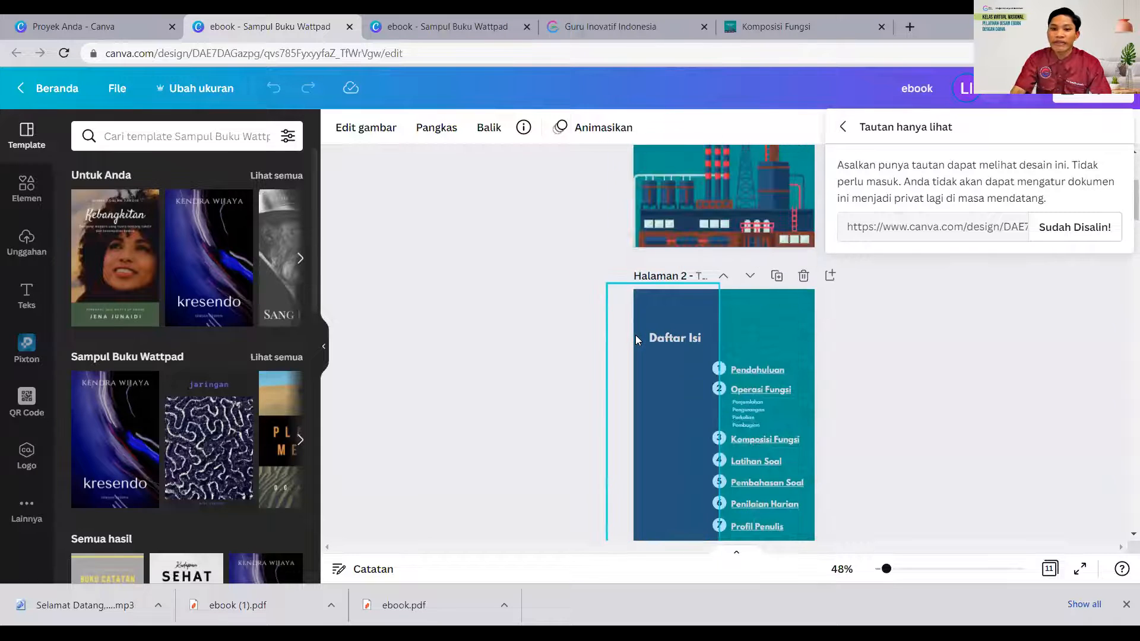
pyautogui.click(899, 569)
pyautogui.scroll(-3, 806, 417)
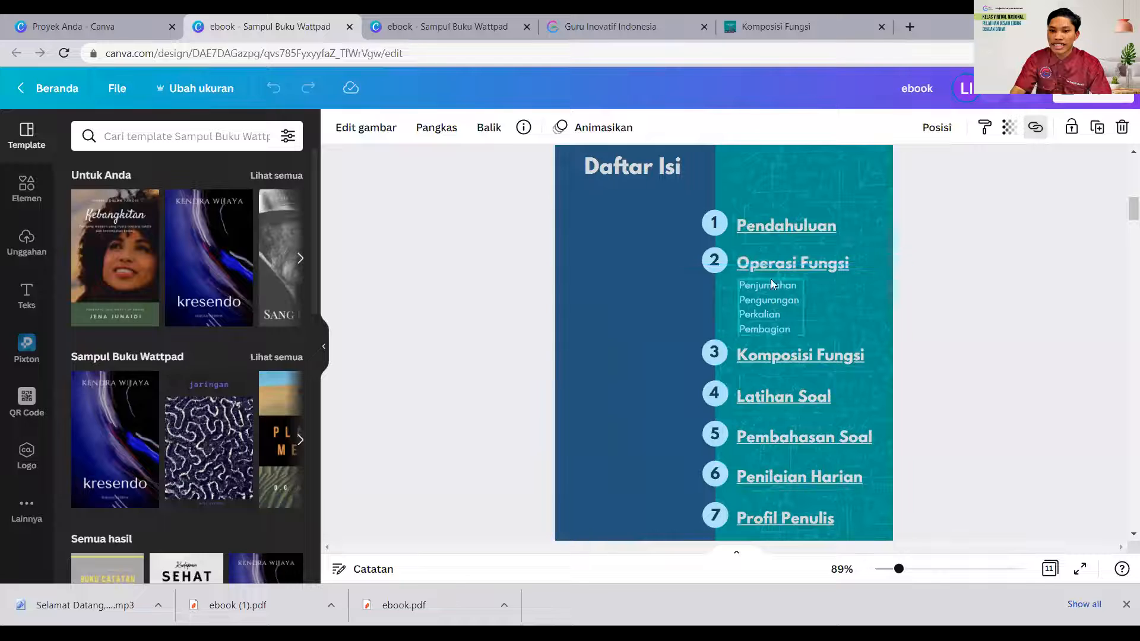
pyautogui.click(758, 224)
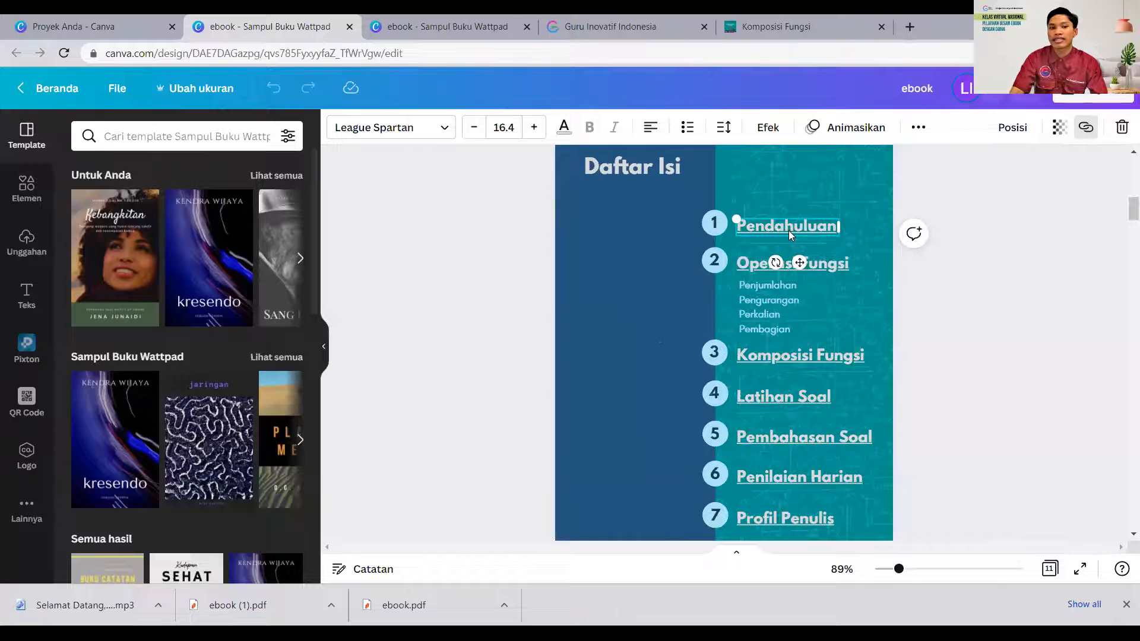
pyautogui.scroll(-15, 788, 235)
pyautogui.scroll(-10, 713, 303)
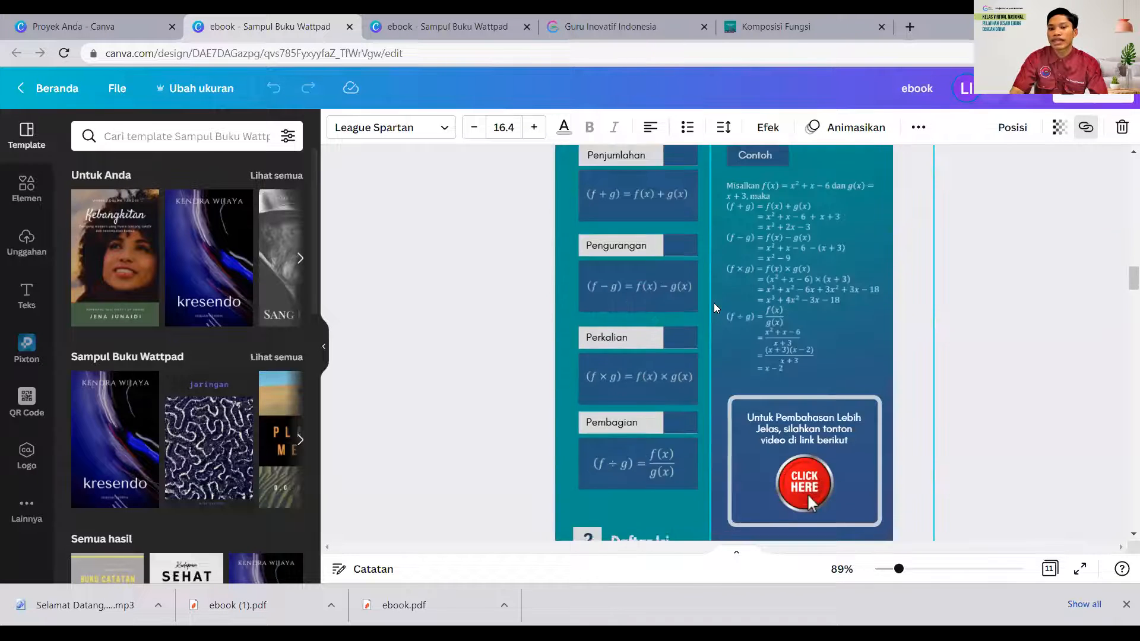
pyautogui.scroll(11, 713, 303)
pyautogui.scroll(12, 715, 303)
pyautogui.click(788, 222)
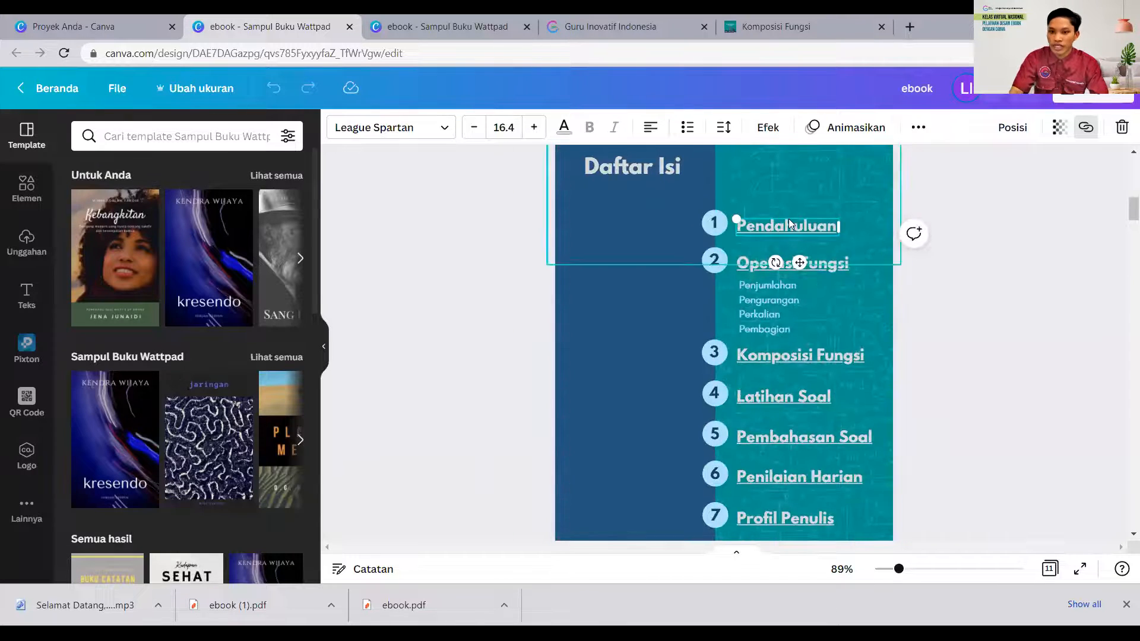
pyautogui.click(1085, 130)
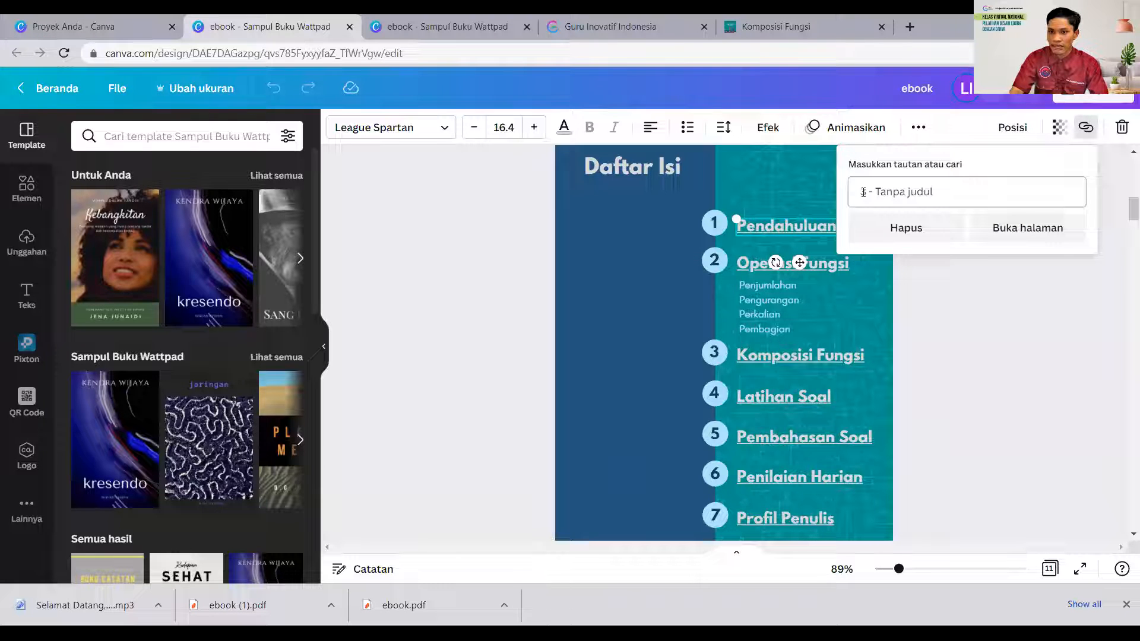
pyautogui.scroll(-8, 685, 269)
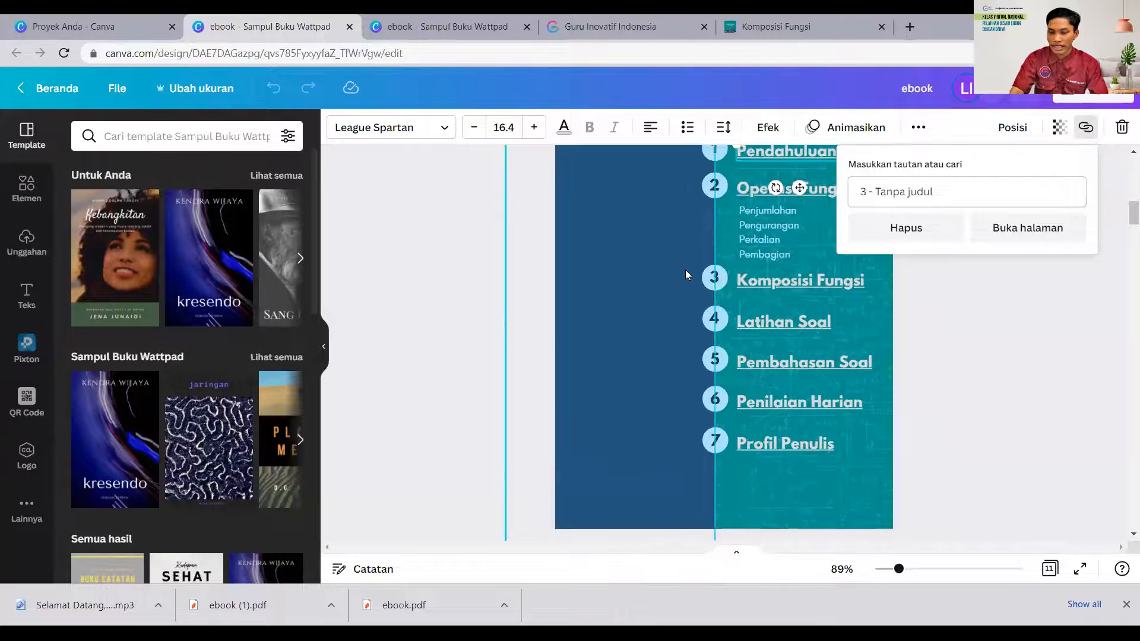
pyautogui.scroll(-5, 679, 255)
pyautogui.scroll(9, 679, 255)
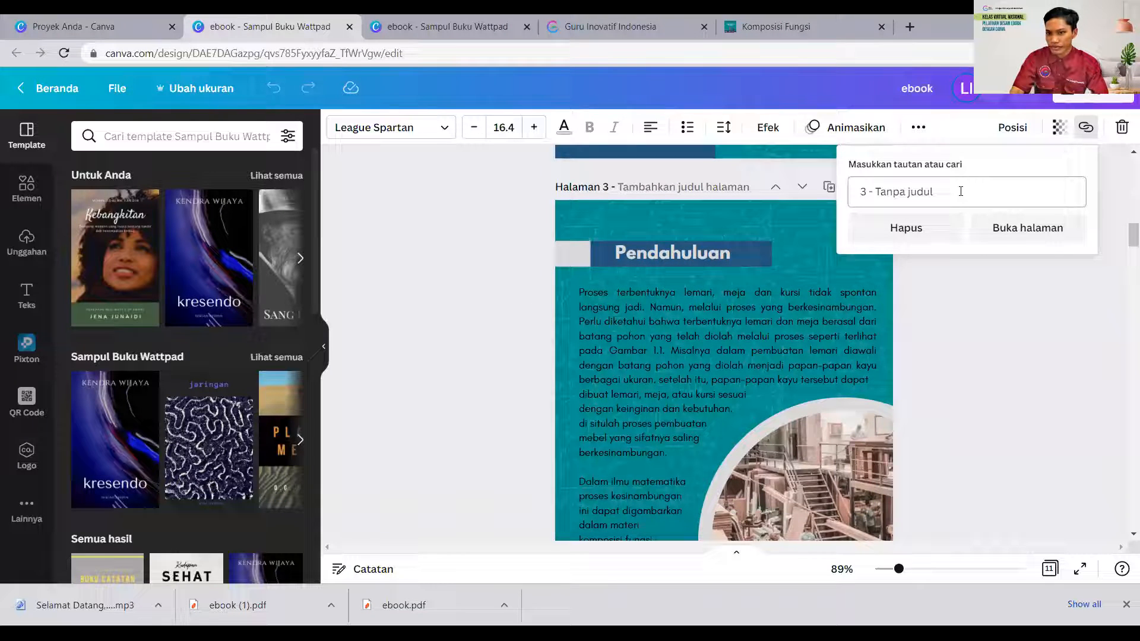
# - Remove the page link from the Pendahuluan entry on the Daftar Isi page
pyautogui.click(891, 232)
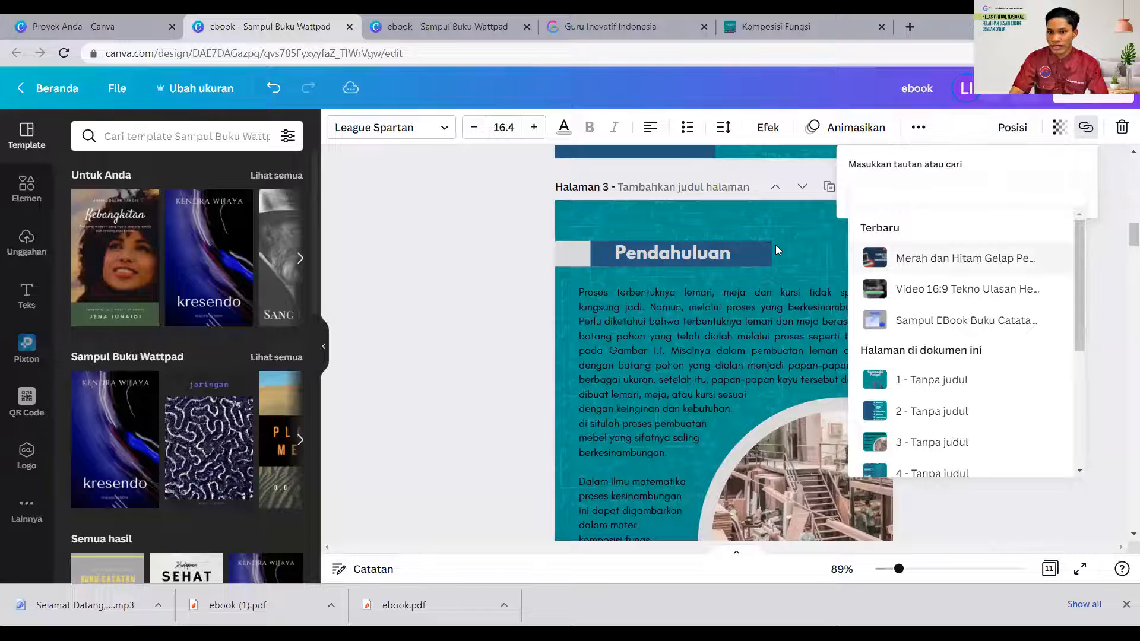
pyautogui.click(393, 277)
pyautogui.scroll(5, 566, 272)
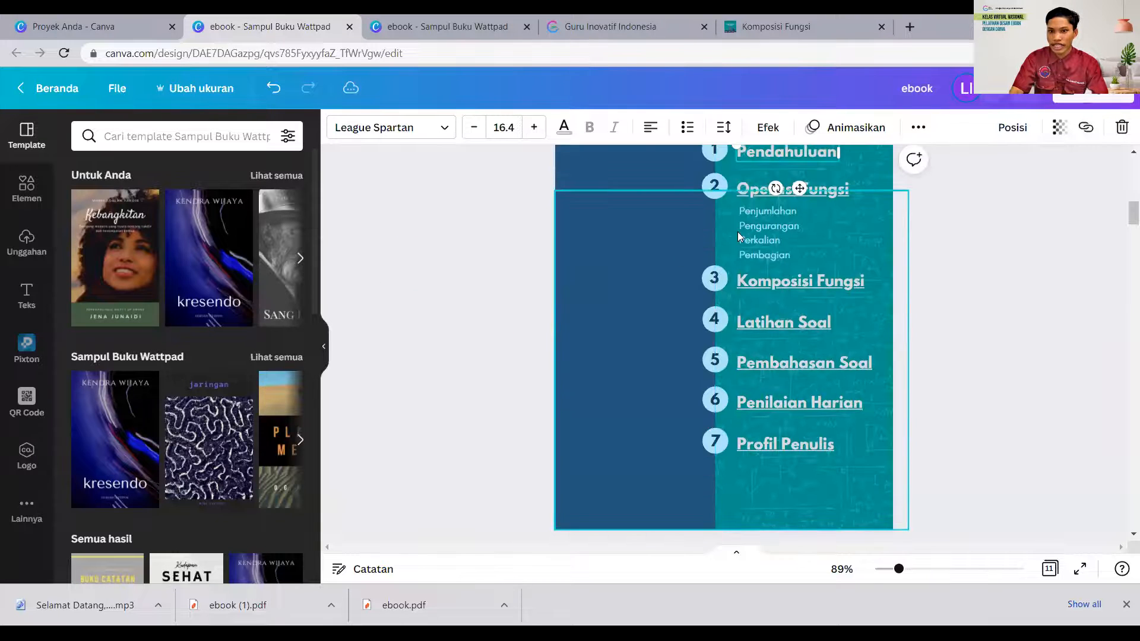
pyautogui.scroll(2, 858, 358)
pyautogui.click(979, 383)
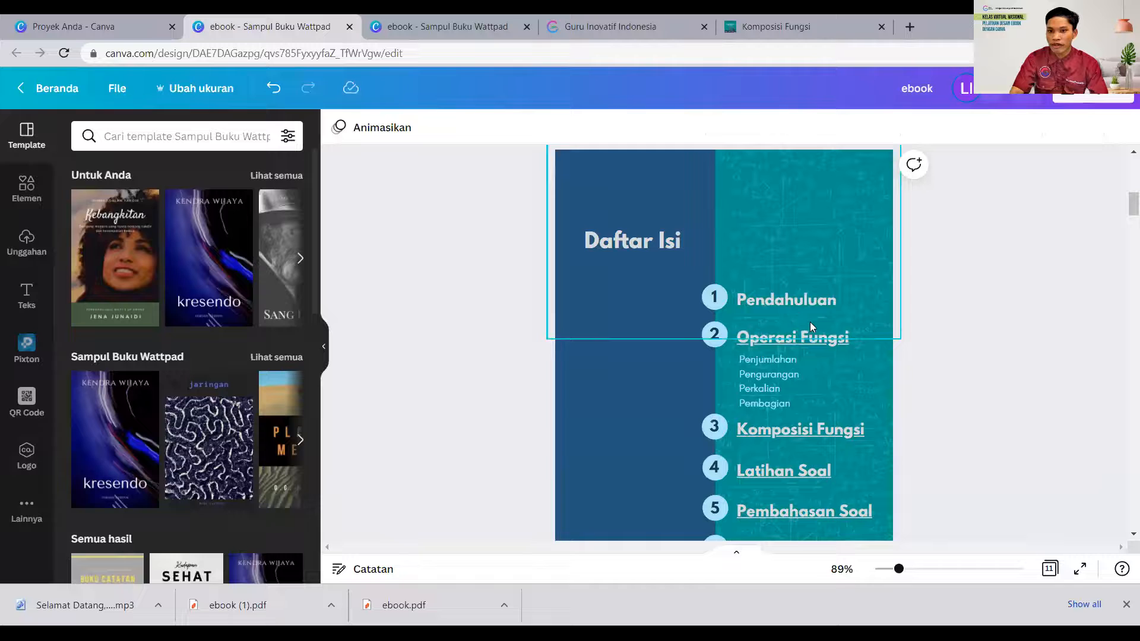
# - Link the Pendahuluan text on the Daftar Isi page to document page 3 - Tanpa judul
pyautogui.doubleClick(783, 305)
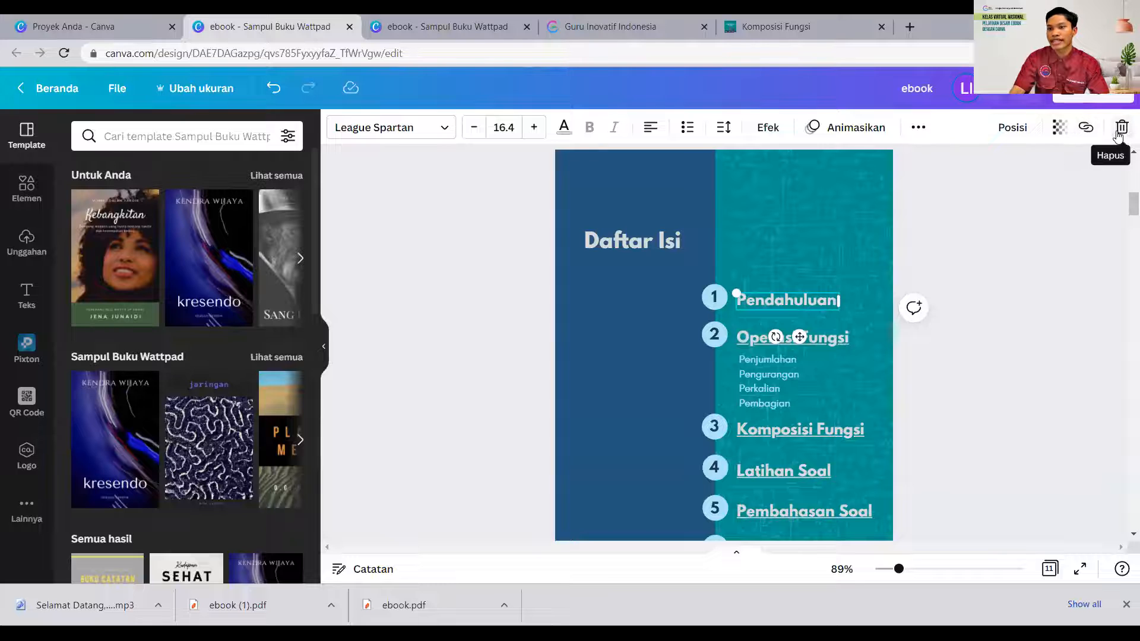
pyautogui.click(1086, 130)
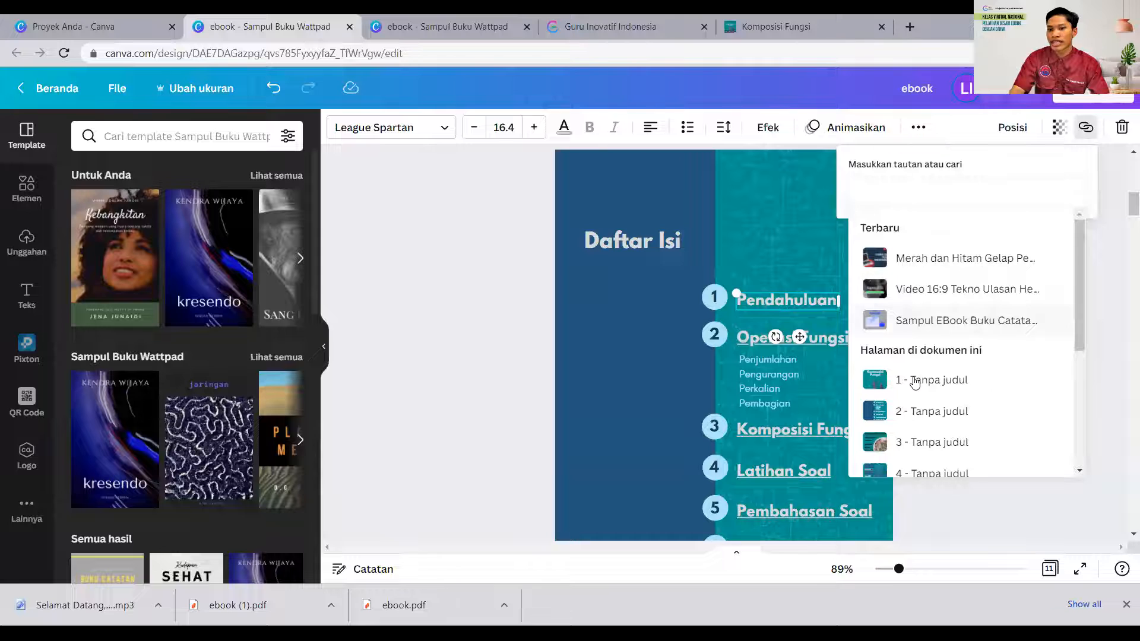
pyautogui.scroll(-4, 917, 418)
pyautogui.scroll(3, 914, 438)
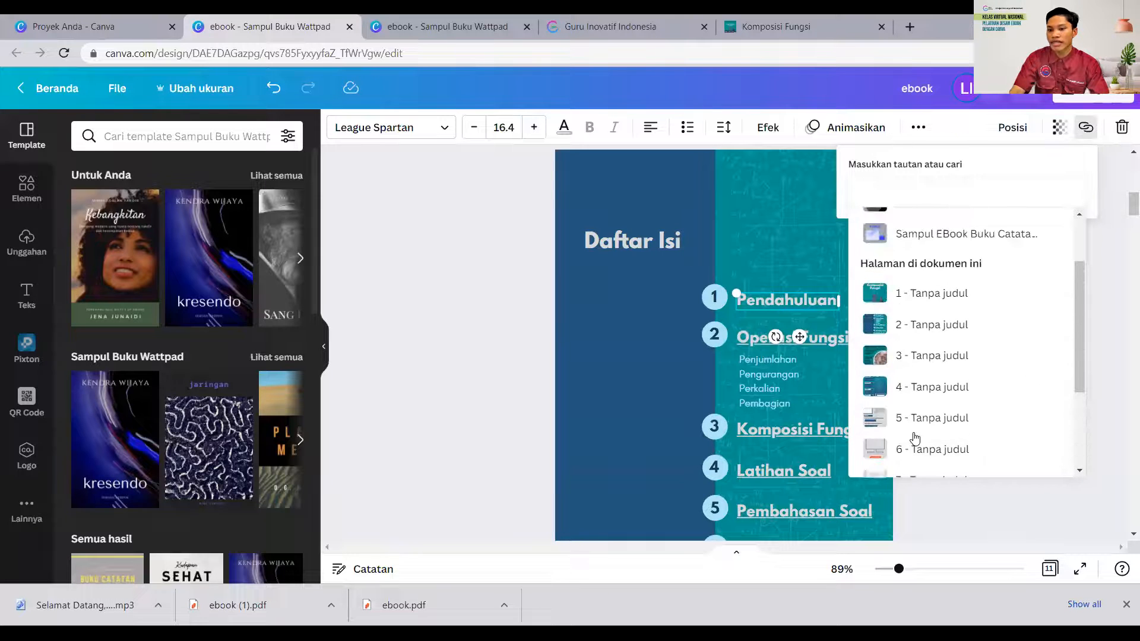
pyautogui.click(919, 356)
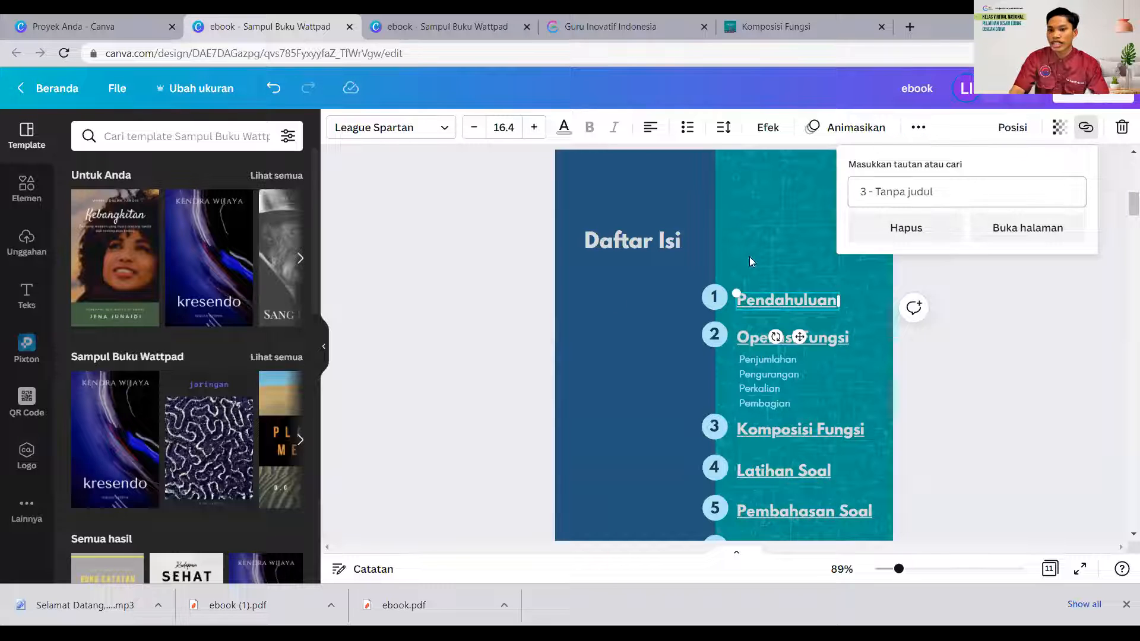
pyautogui.click(411, 284)
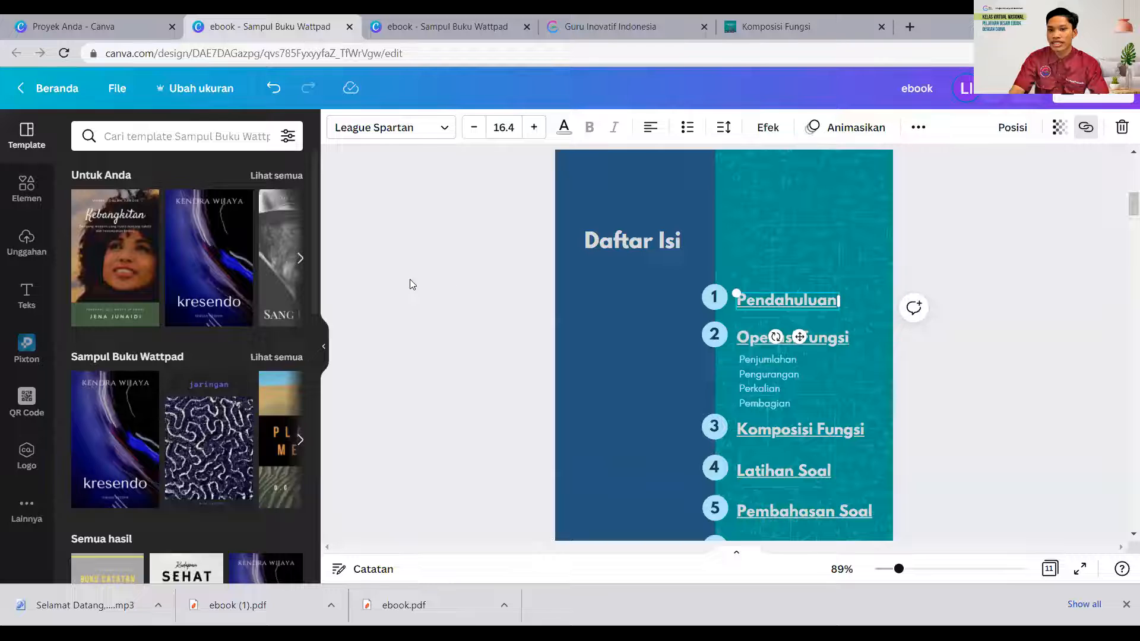
pyautogui.click(1000, 448)
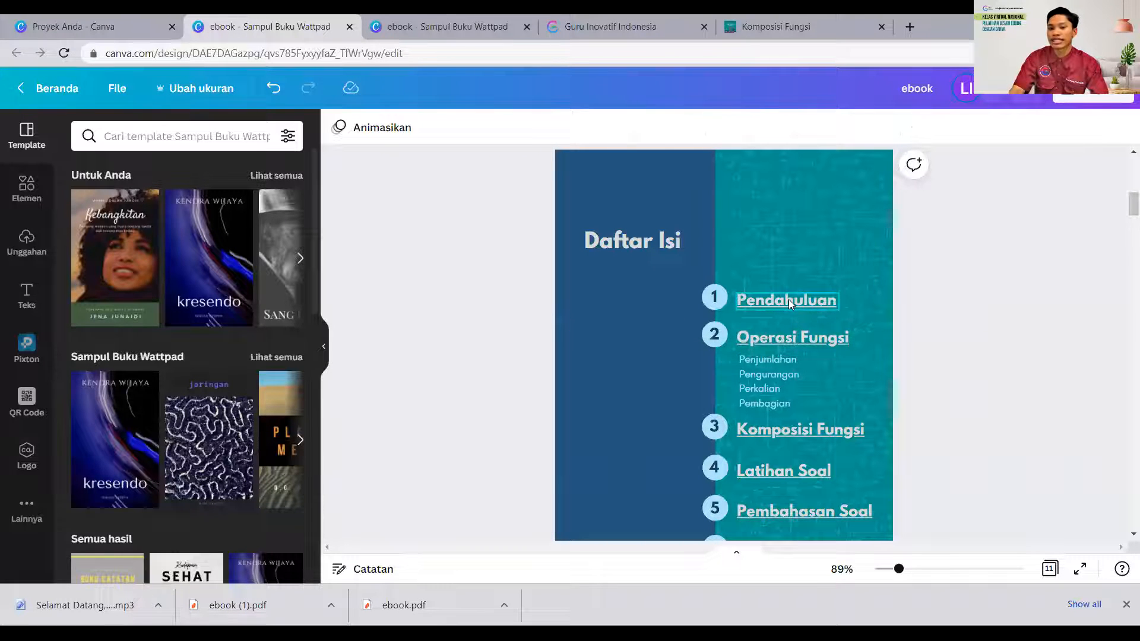
# - Examine the Daftar Isi return link at the foot of the Pendahuluan page and the contents page it leads back to
pyautogui.scroll(-9, 791, 363)
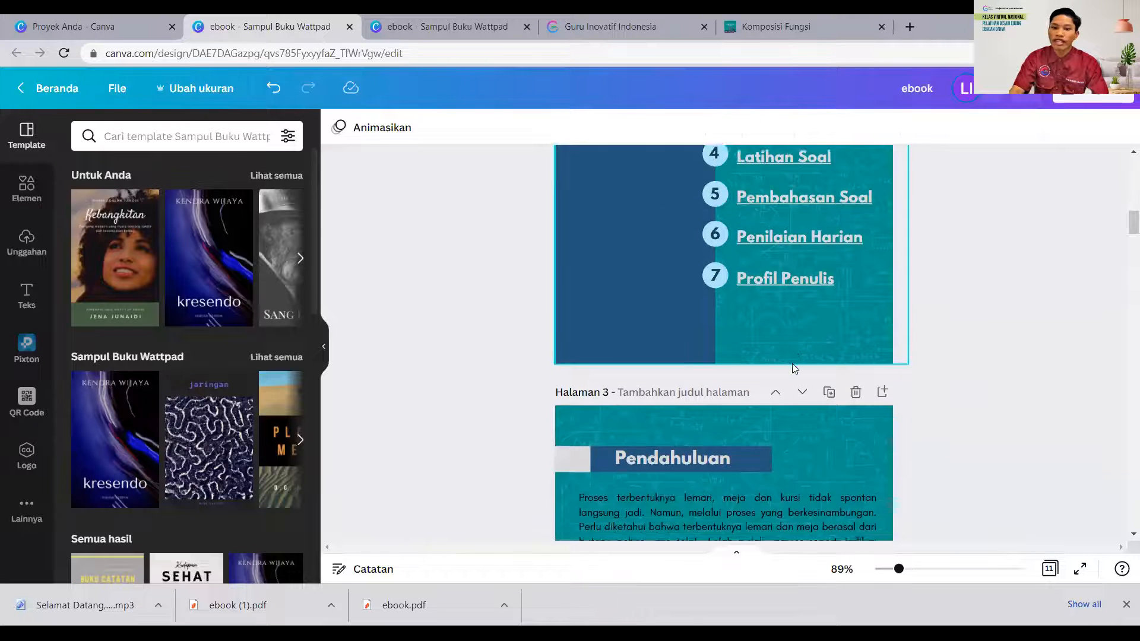
pyautogui.scroll(-5, 792, 364)
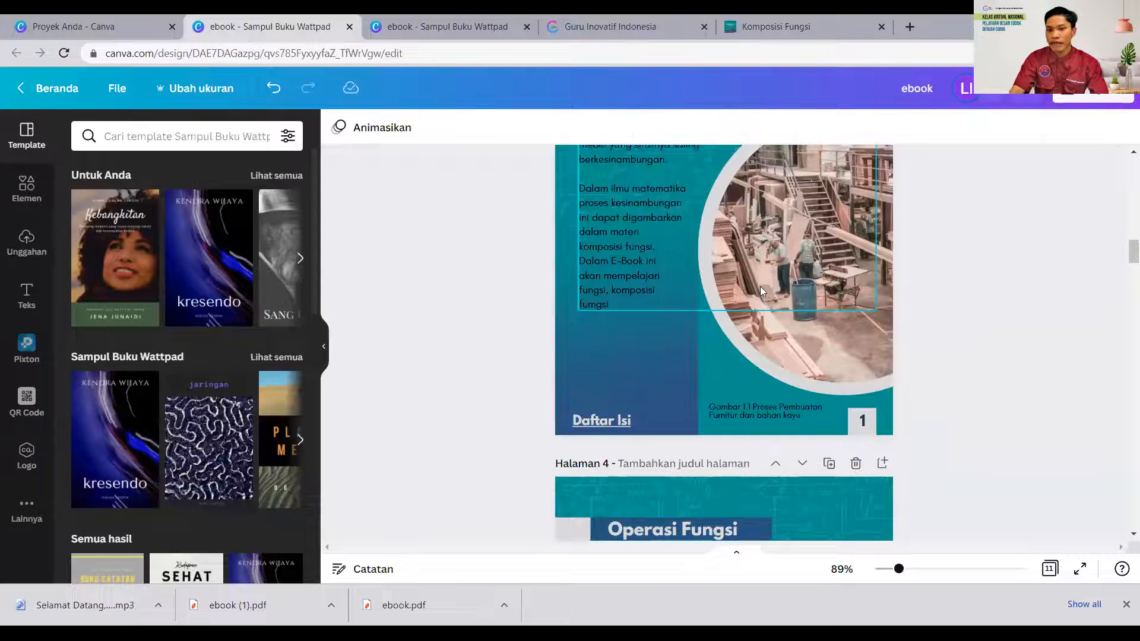
pyautogui.scroll(6, 760, 286)
pyautogui.scroll(-4, 682, 356)
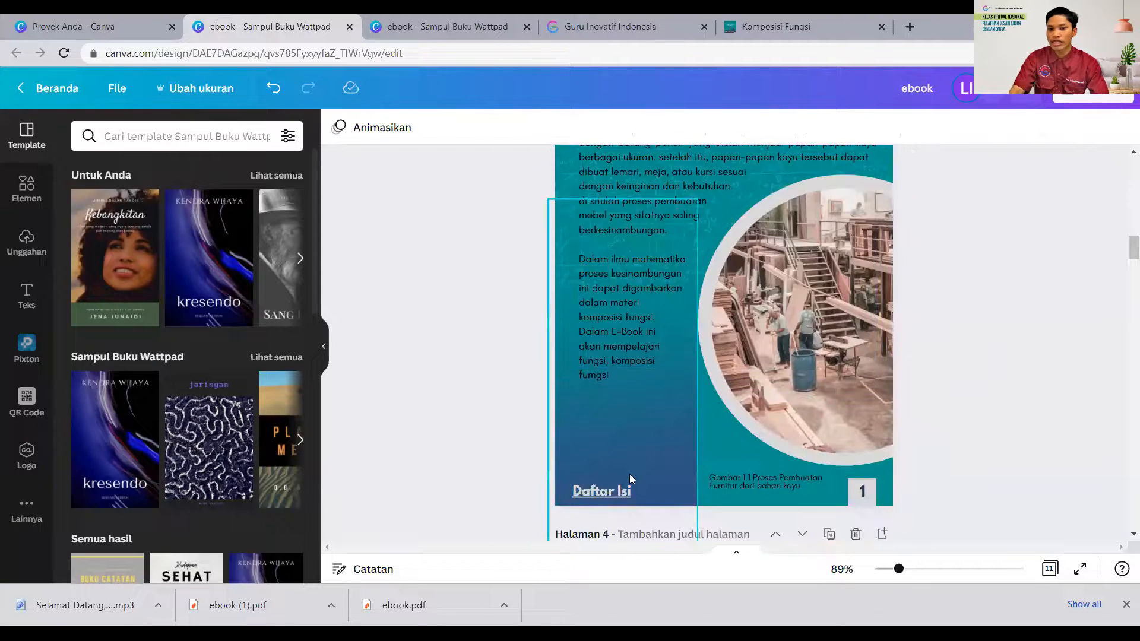
pyautogui.click(603, 490)
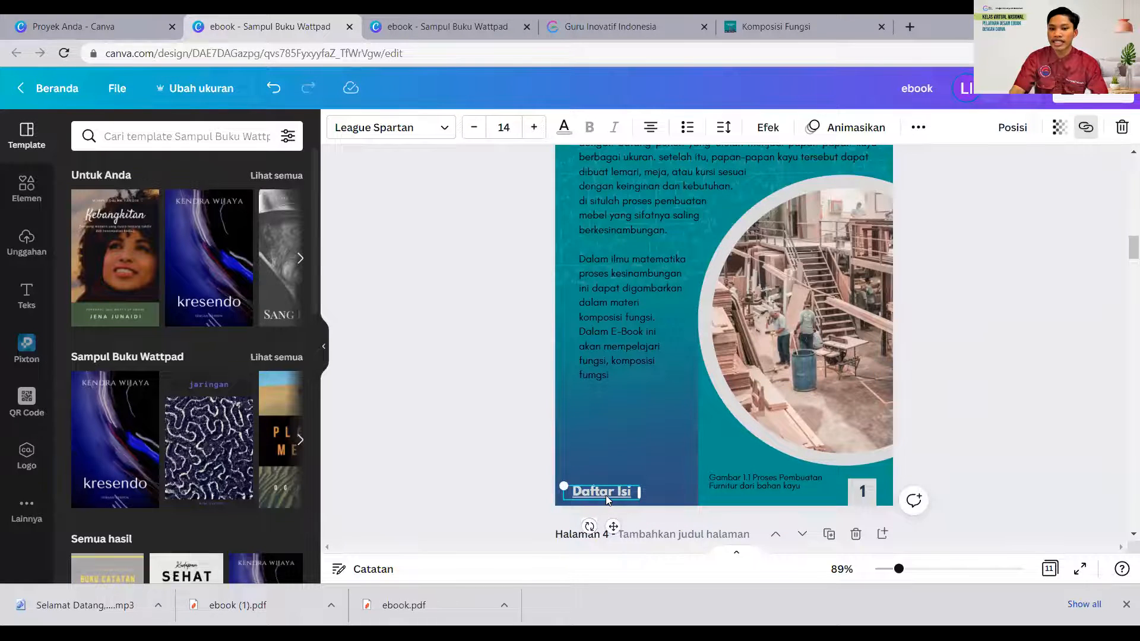
pyautogui.scroll(15, 609, 495)
pyautogui.scroll(-1, 654, 402)
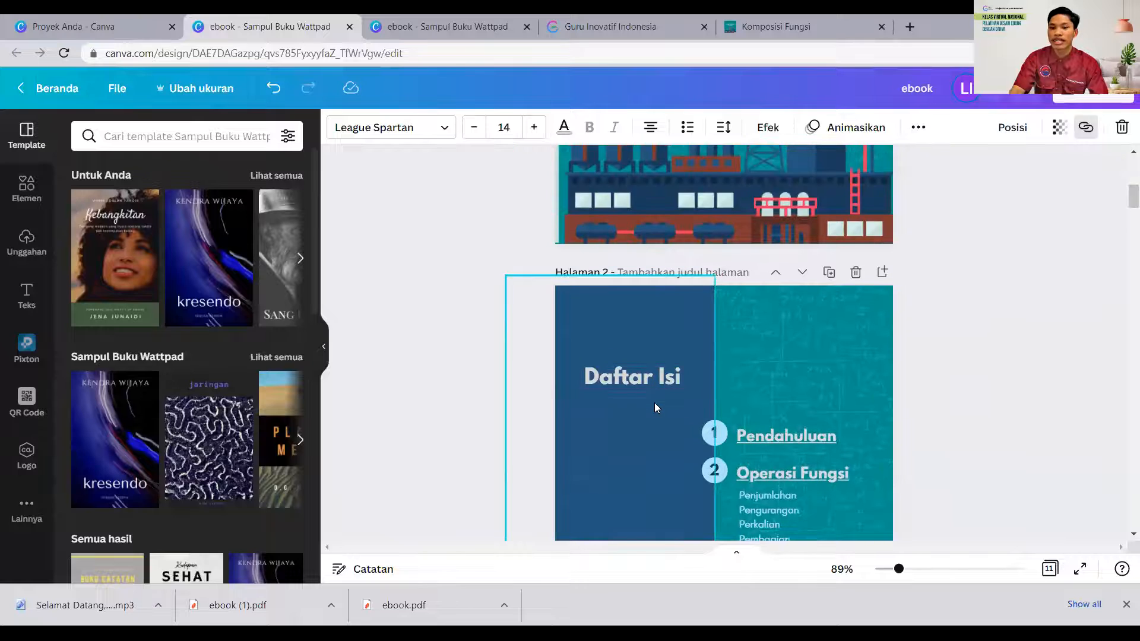
pyautogui.scroll(-1, 654, 402)
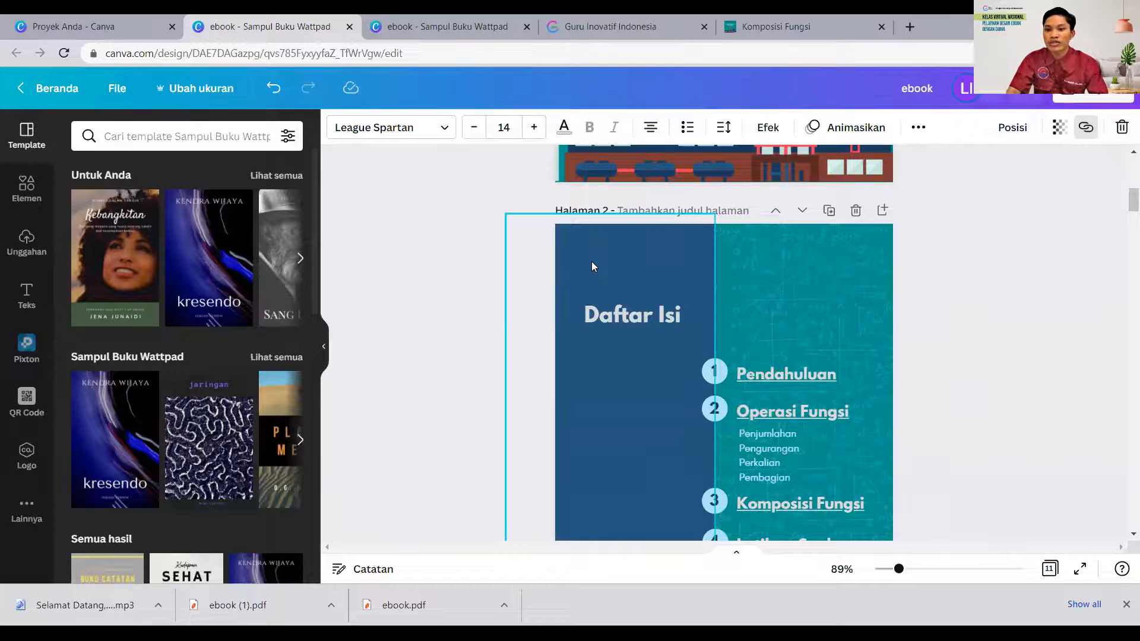
# - Switch to the published Komposisi Fungsi flipbook and page back to the Operasi Fungsi and Komposisi Fungsi spread
pyautogui.click(775, 26)
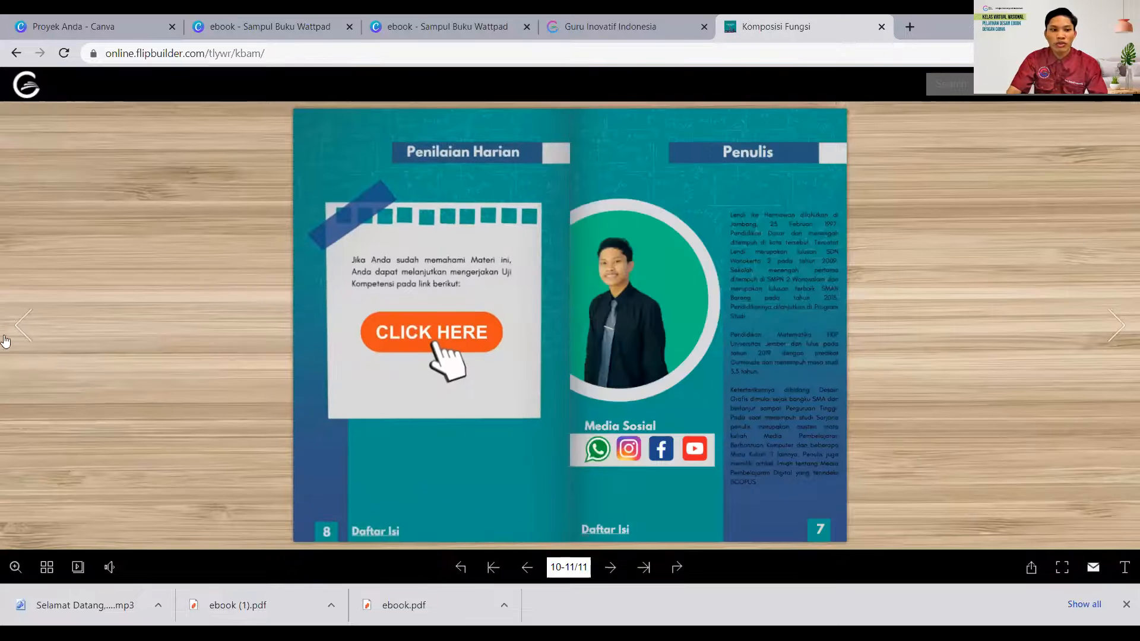
pyautogui.click(23, 328)
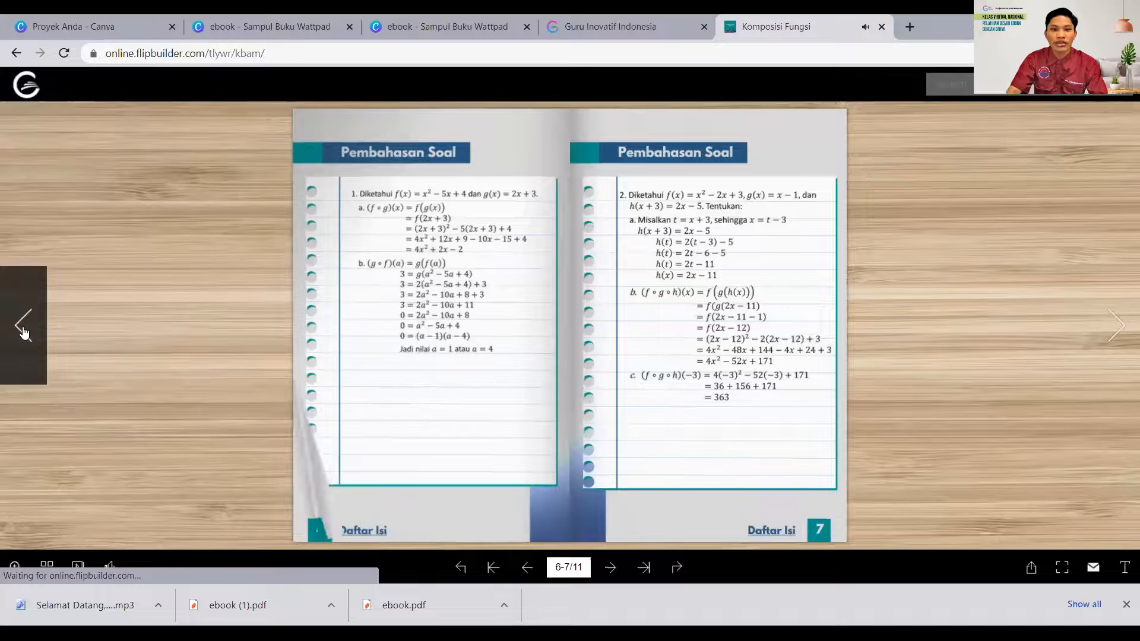
pyautogui.click(23, 331)
pyautogui.click(23, 330)
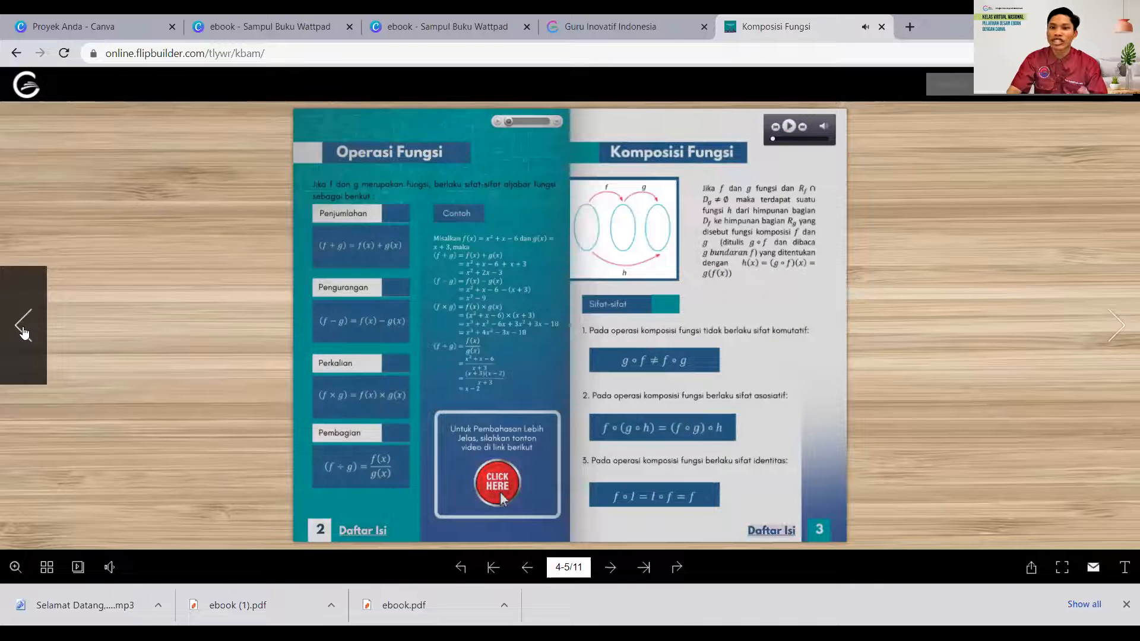
# - Return to the Canva ebook design and review the Daftar Isi return link on the Pendahuluan page
pyautogui.click(229, 26)
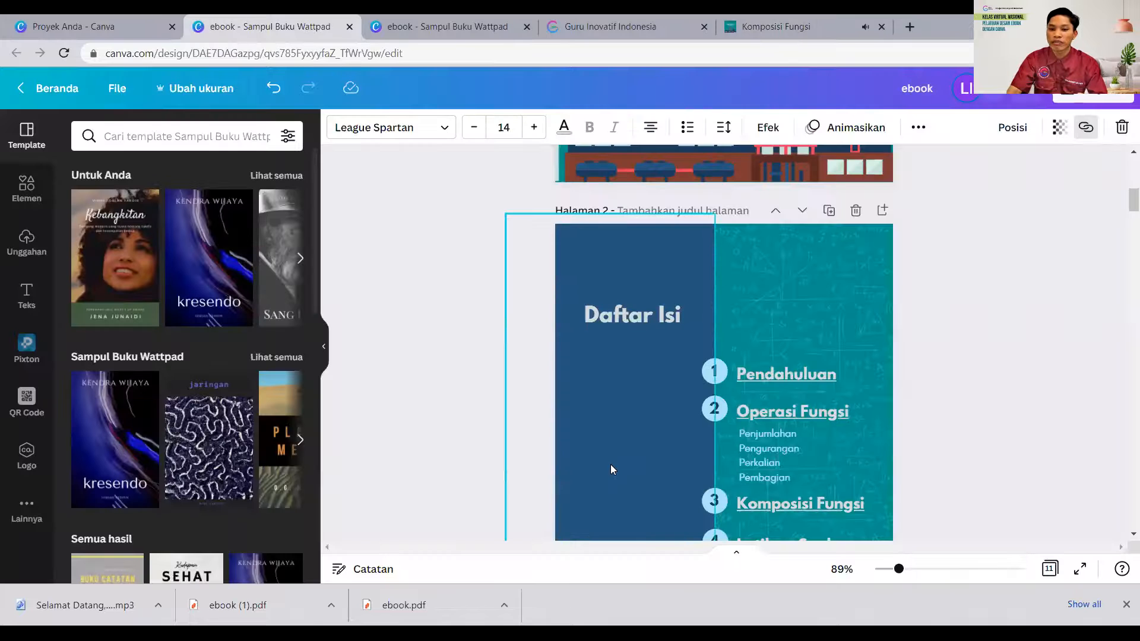
pyautogui.scroll(-15, 610, 464)
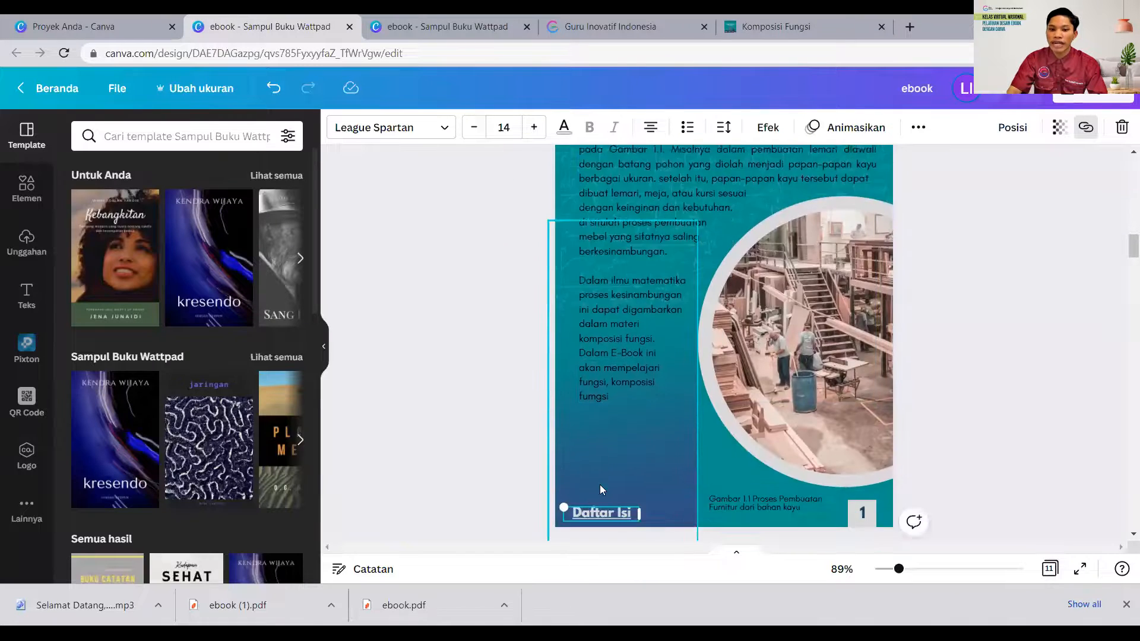
pyautogui.scroll(-3, 598, 487)
pyautogui.scroll(6, 603, 362)
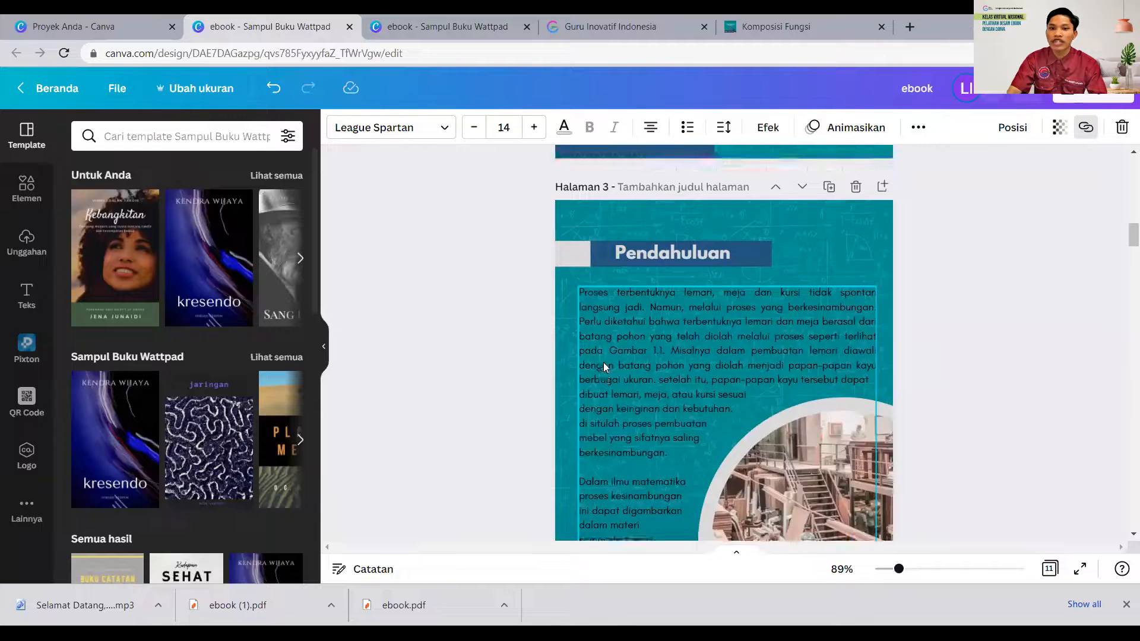
pyautogui.scroll(3, 603, 362)
pyautogui.click(600, 15)
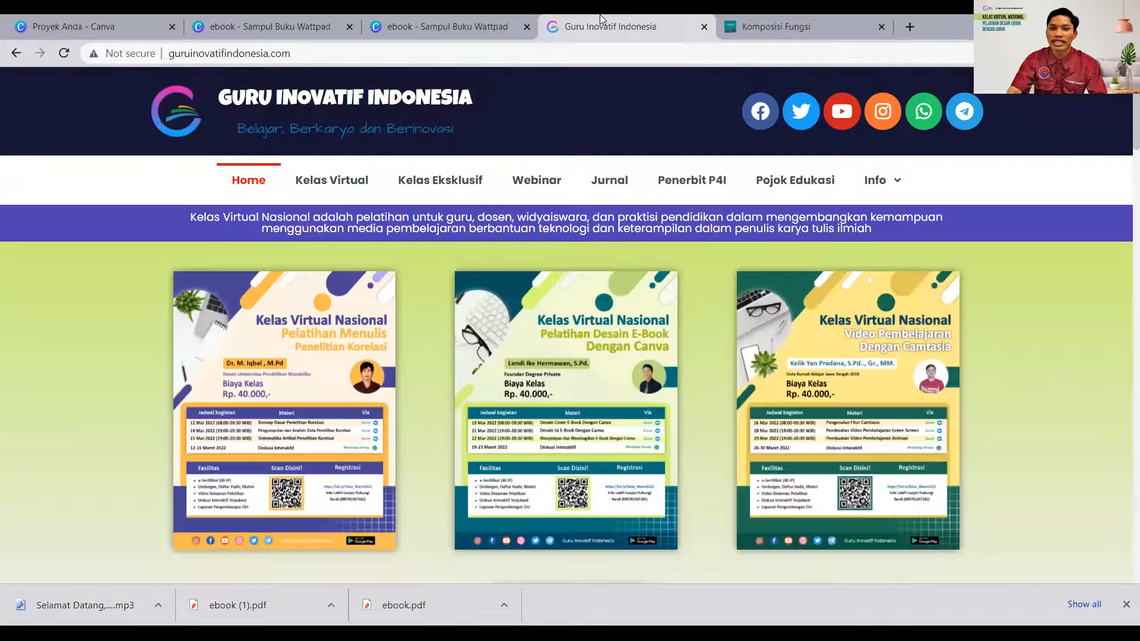
pyautogui.click(405, 20)
# - Test the Daftar Isi and Profil Penulis links in the published flipbook, and return to the Canva ebook design
pyautogui.click(779, 23)
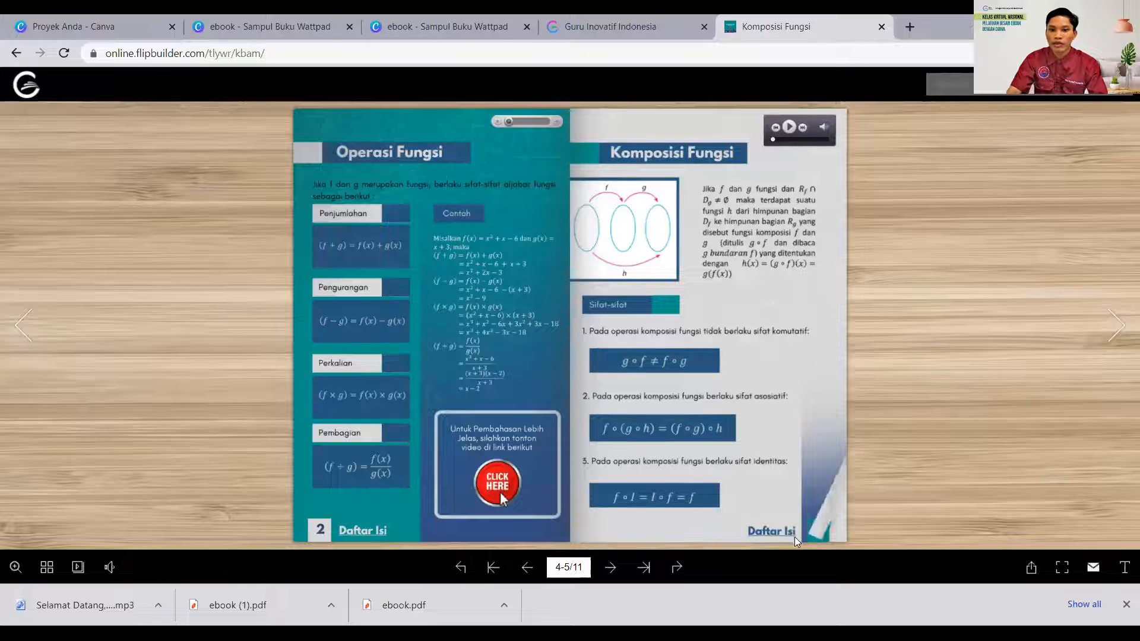
pyautogui.click(764, 534)
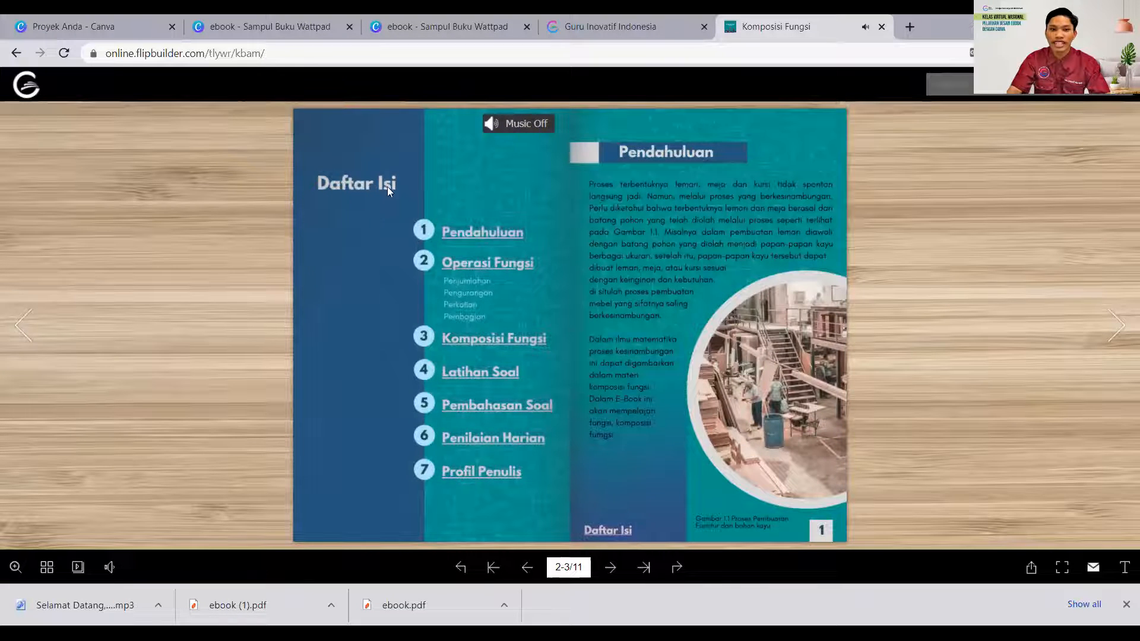
pyautogui.click(489, 475)
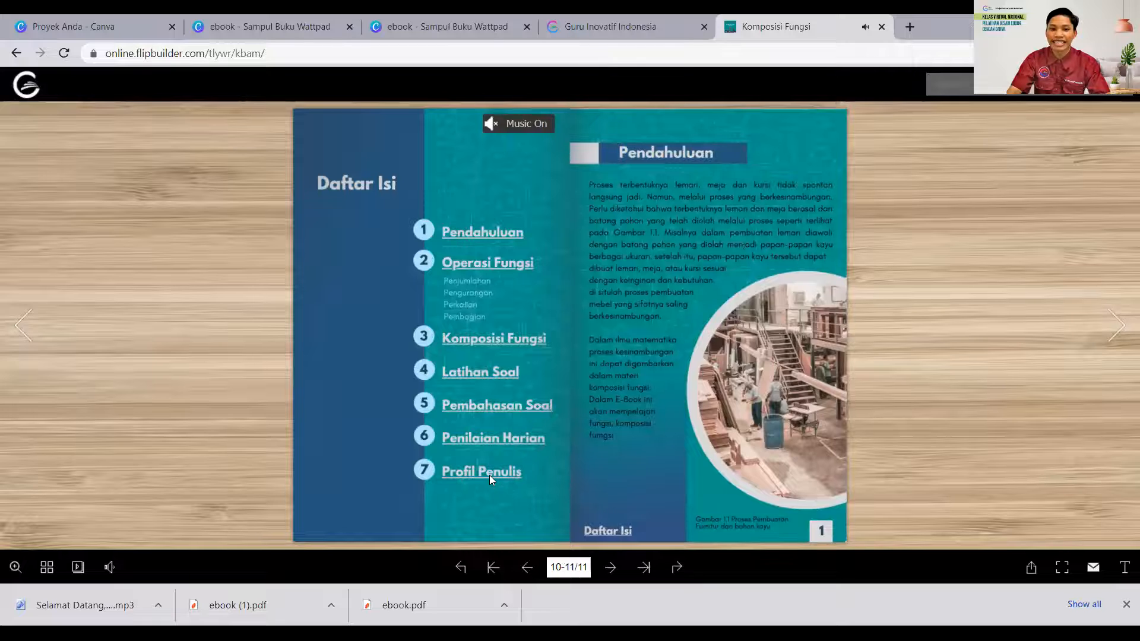
pyautogui.click(605, 530)
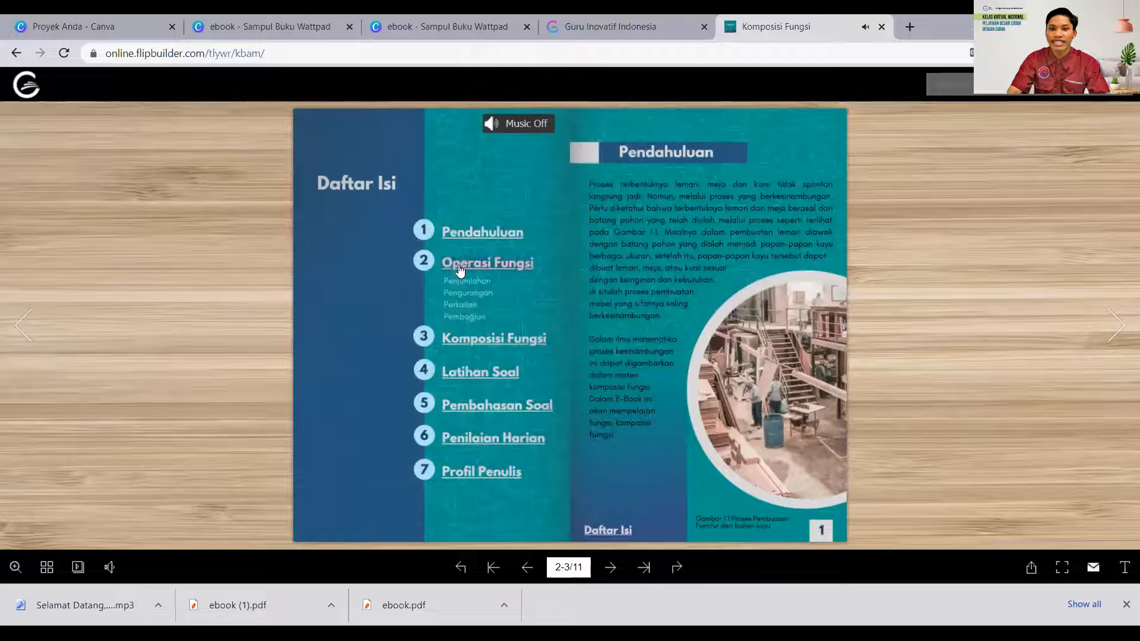
pyautogui.click(270, 26)
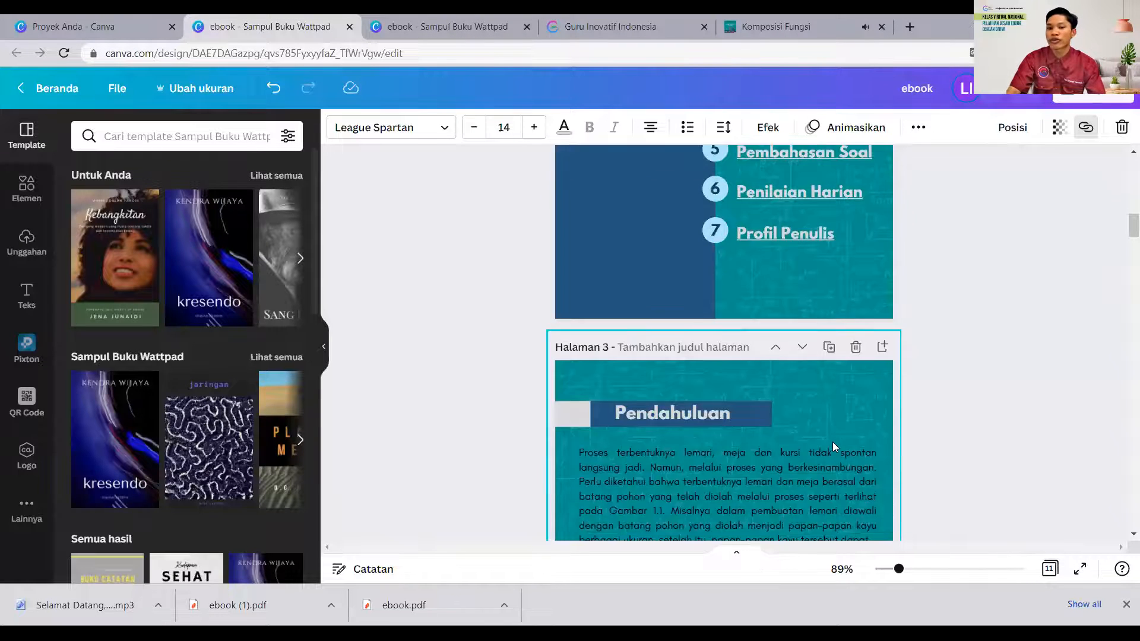
# - Inspect the link target of the Daftar Isi text on the Pendahuluan page and compare it with the contents page
pyautogui.scroll(-6, 832, 442)
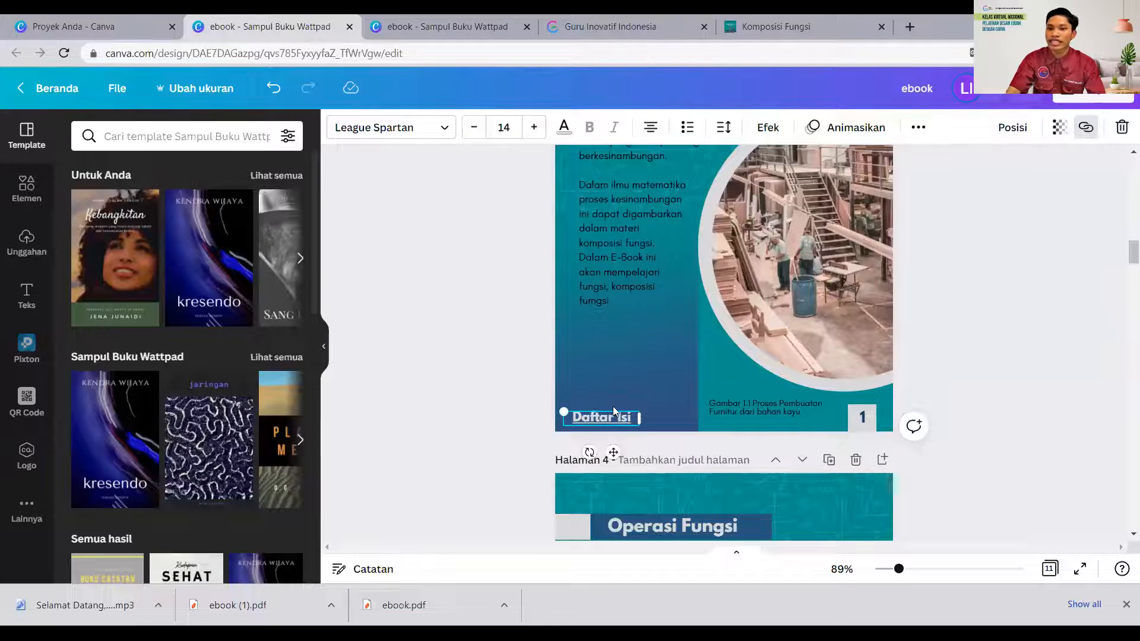
pyautogui.click(1086, 128)
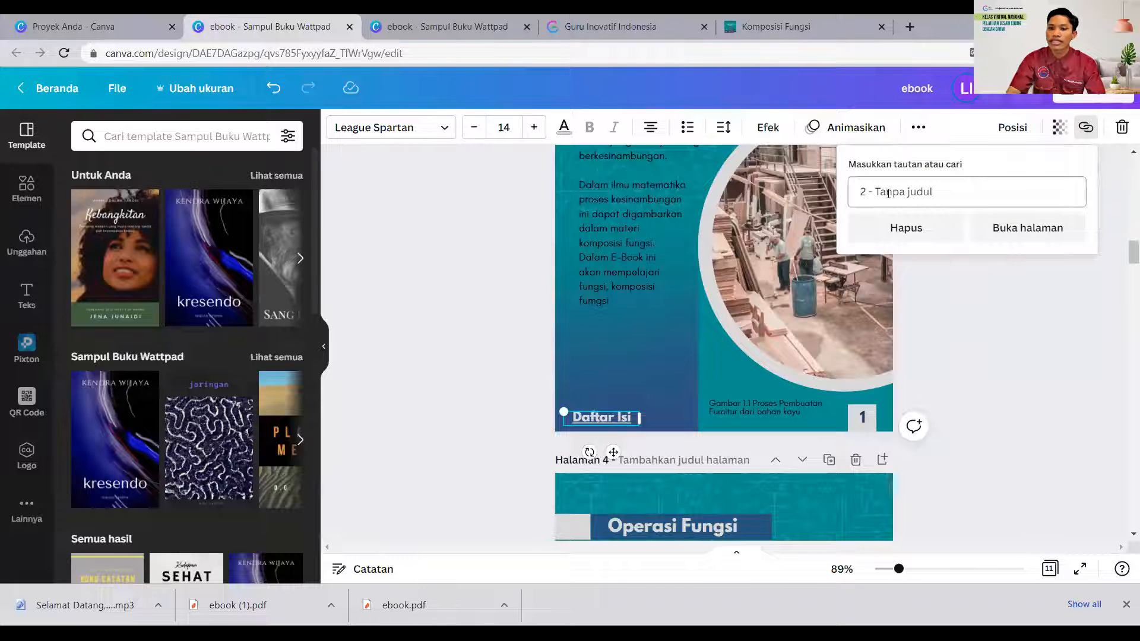
pyautogui.scroll(10, 603, 385)
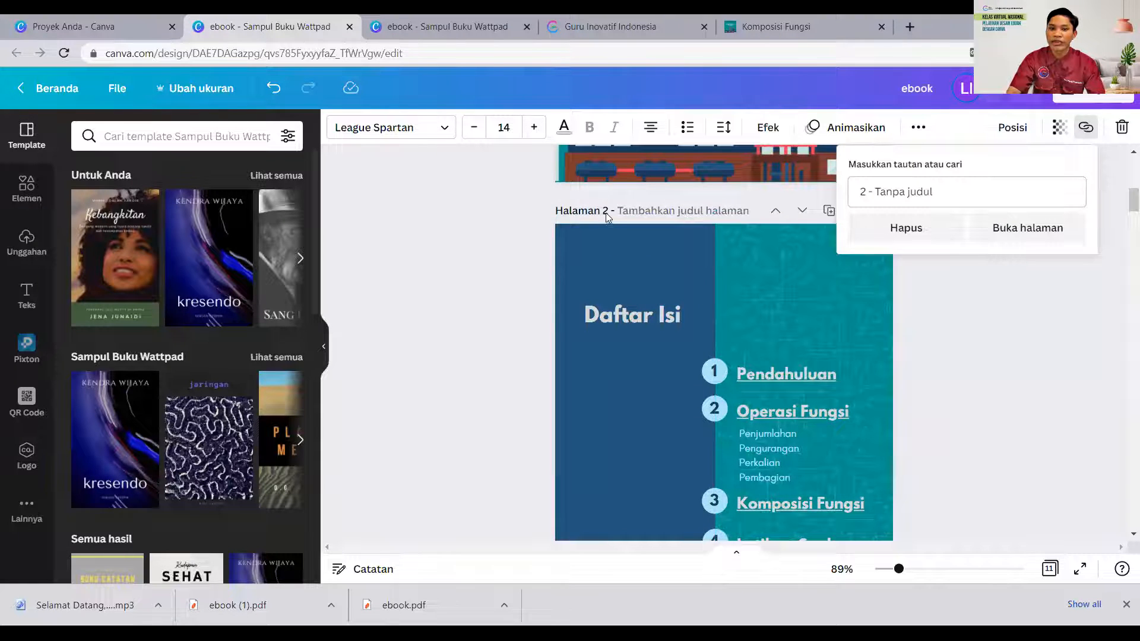
pyautogui.scroll(-15, 719, 350)
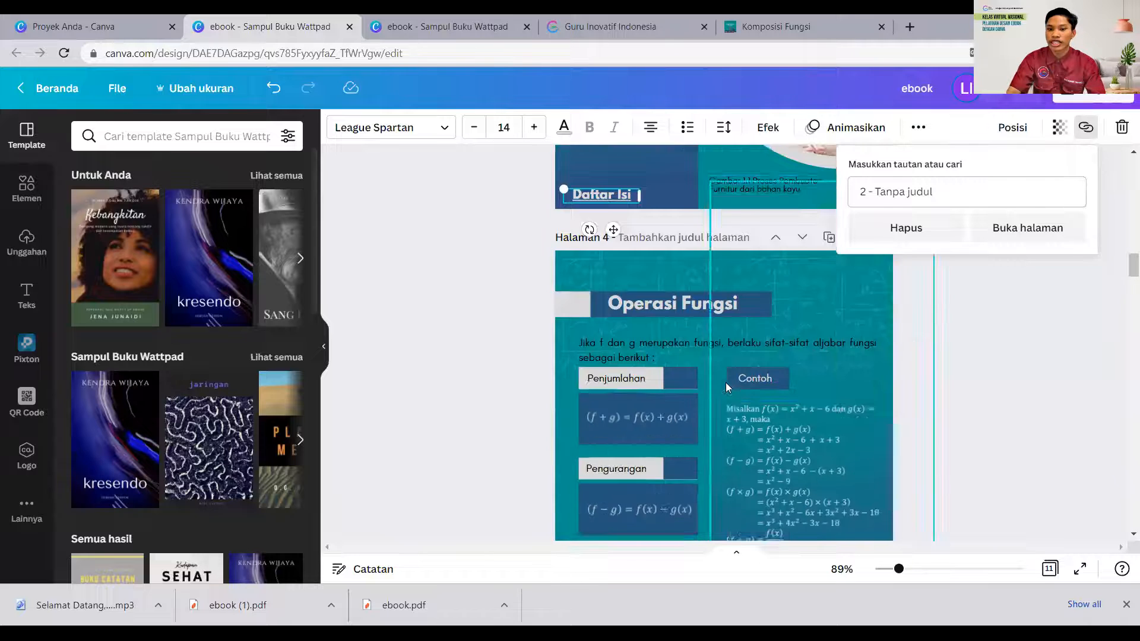
# - Inspect the YouTube link attached to the red CLICK HERE button on the Operasi Fungsi page
pyautogui.scroll(-5, 726, 385)
pyautogui.click(807, 420)
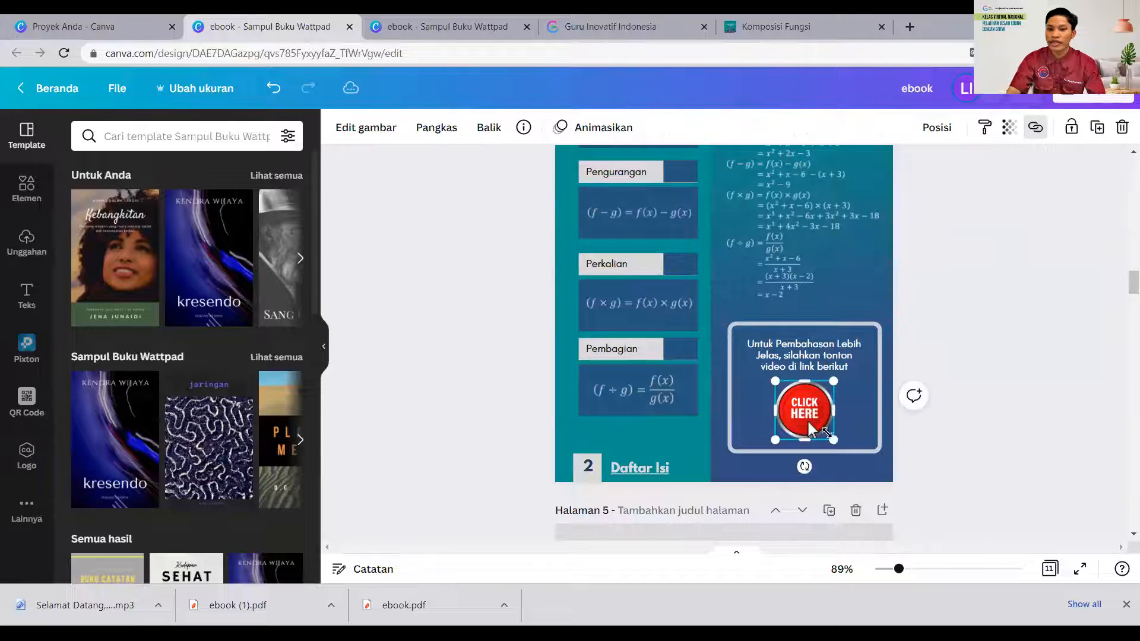
pyautogui.click(979, 490)
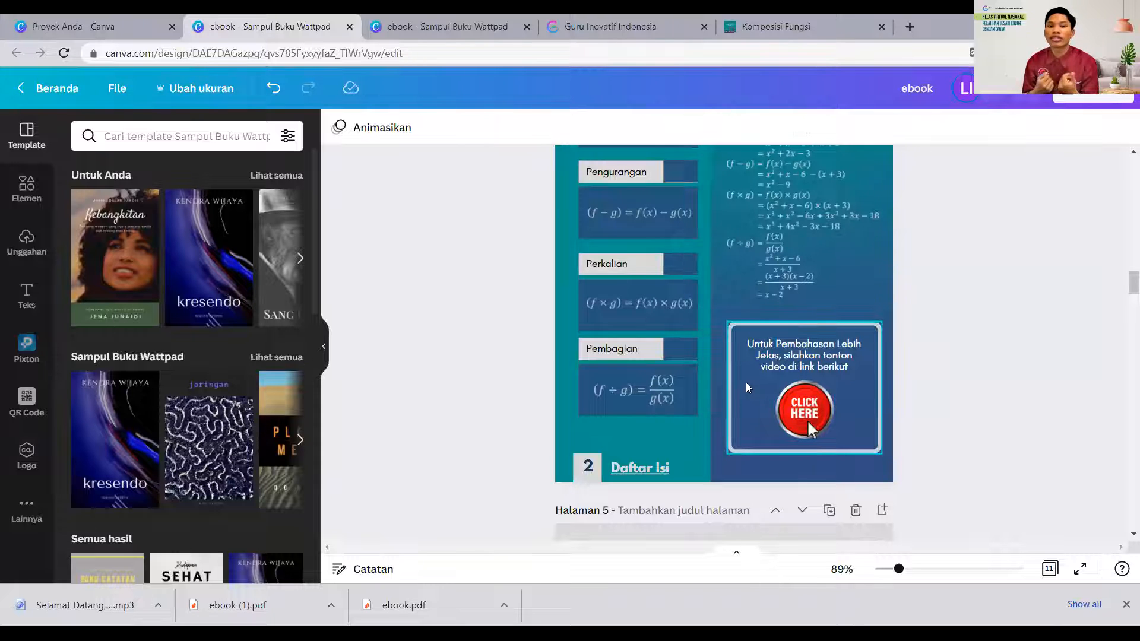
pyautogui.click(817, 398)
pyautogui.click(800, 417)
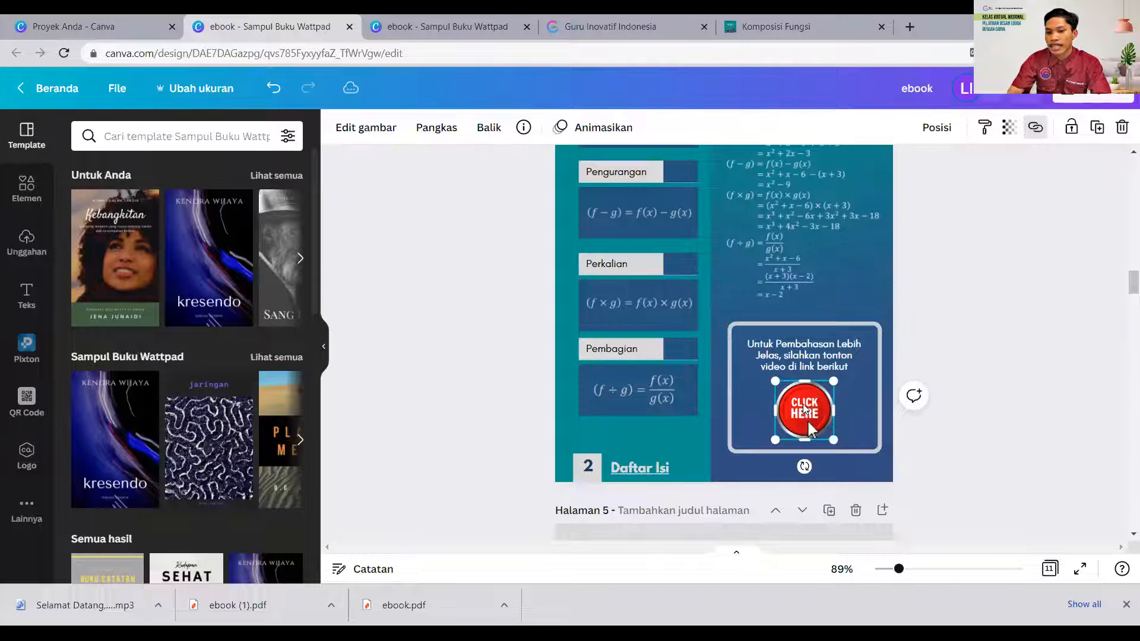
pyautogui.click(1034, 134)
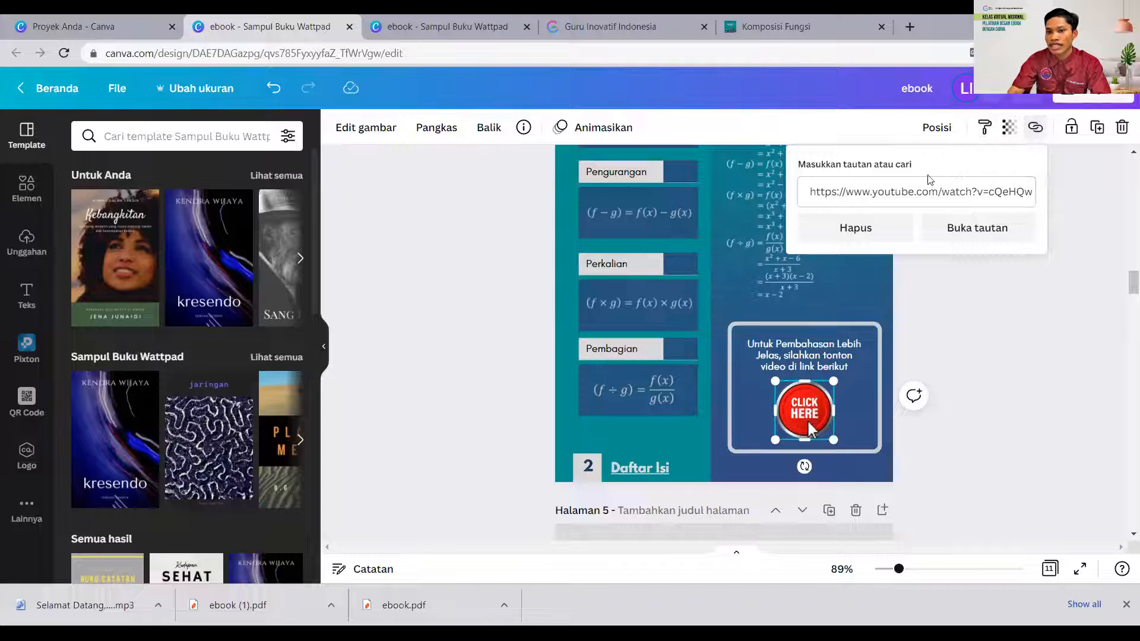
pyautogui.click(817, 192)
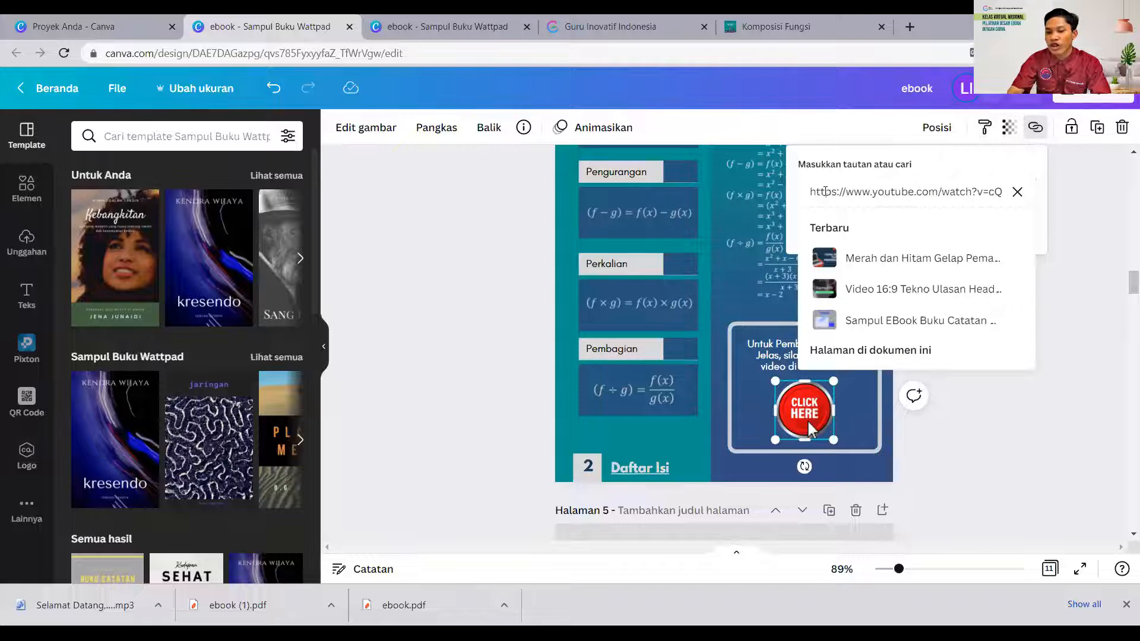
pyautogui.click(1013, 443)
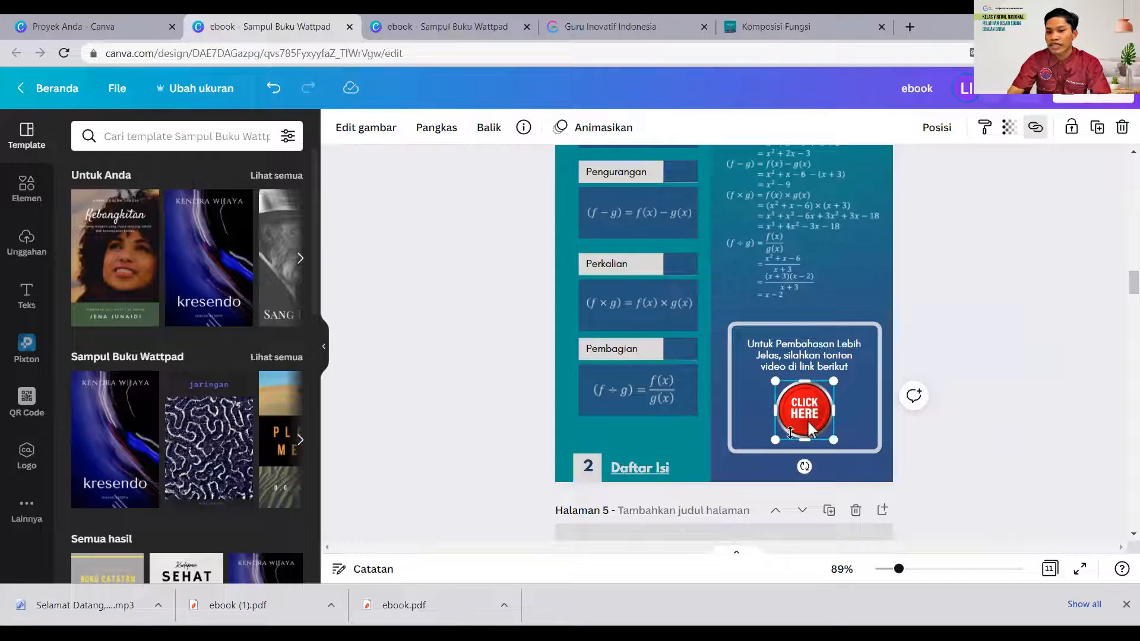
# - Go to the Komposisi Fungsi page with the empty monitor frame and open the YouTube app
pyautogui.scroll(-5, 982, 448)
pyautogui.scroll(-10, 980, 447)
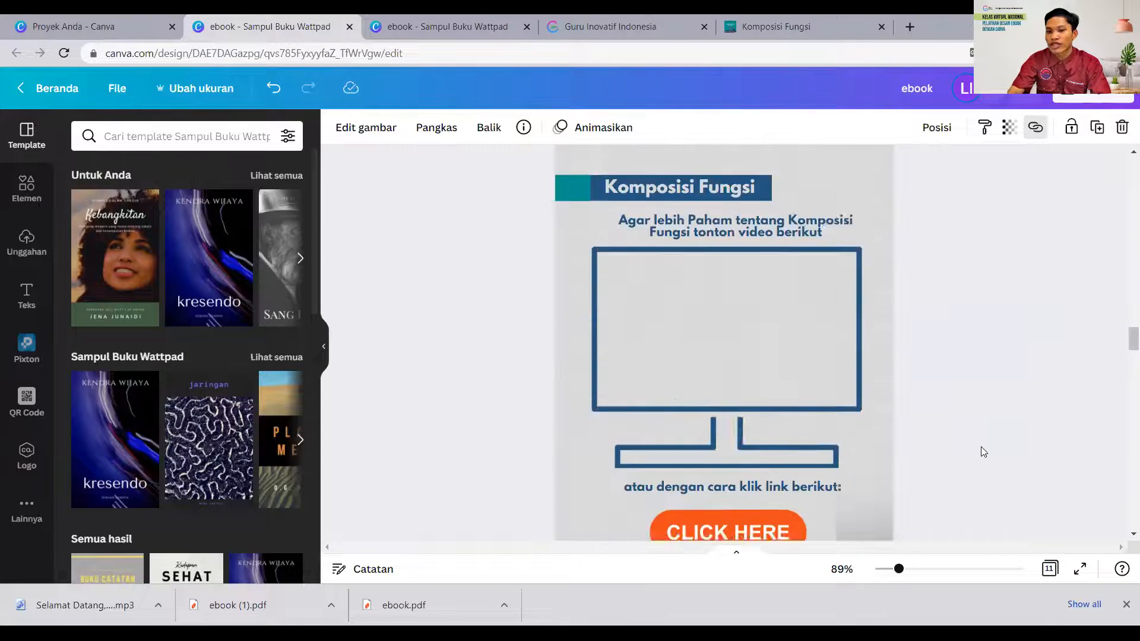
pyautogui.scroll(-4, 980, 447)
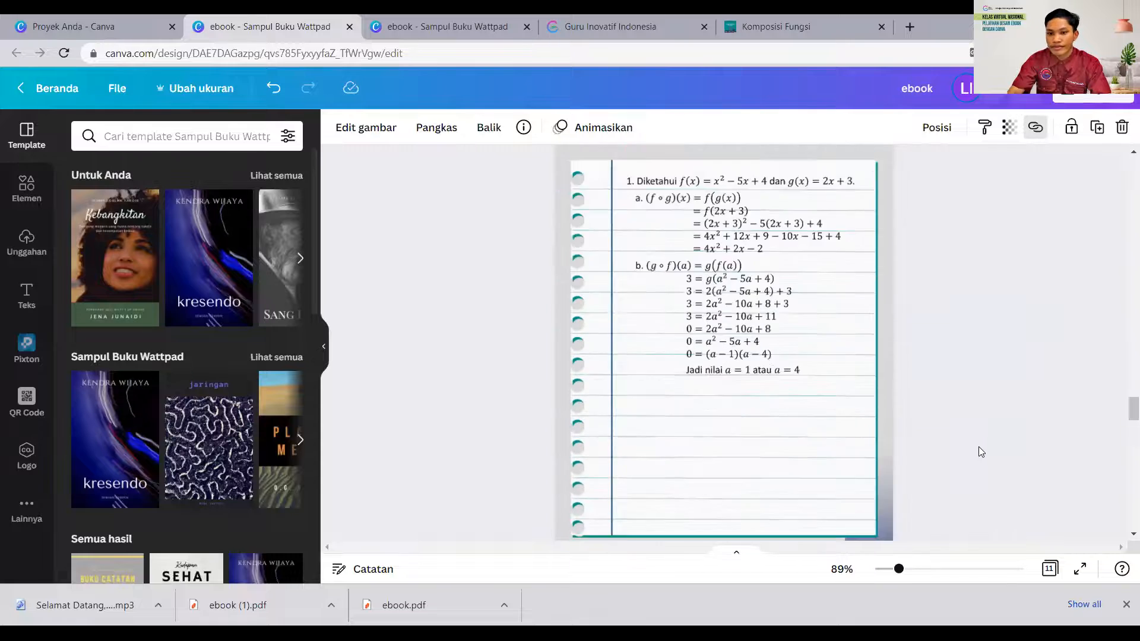
pyautogui.scroll(10, 978, 447)
pyautogui.scroll(5, 978, 446)
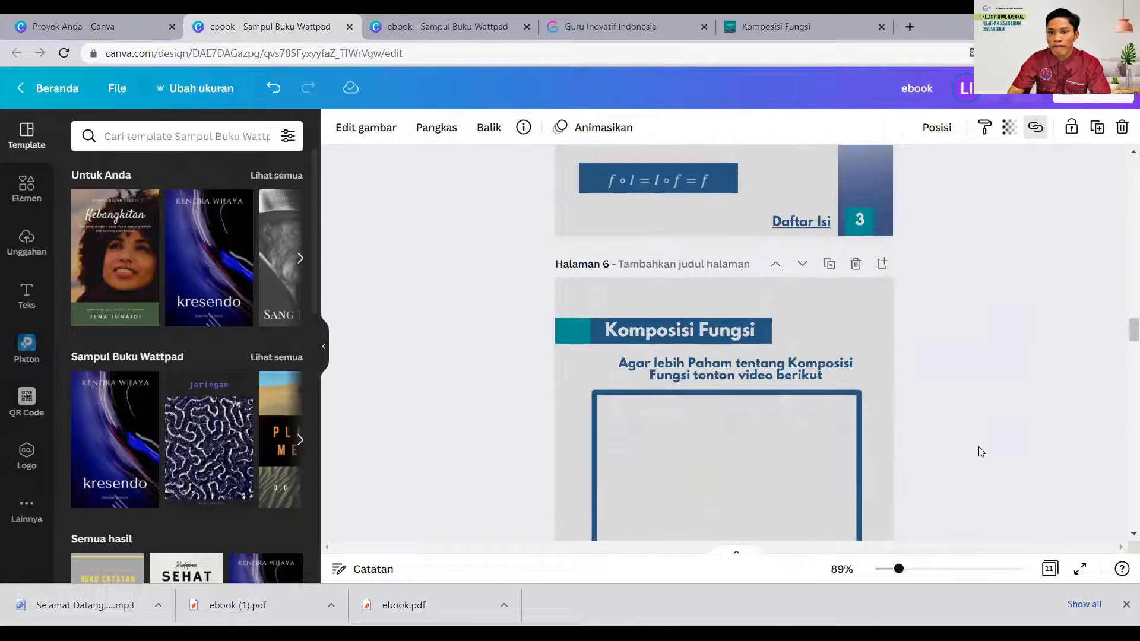
pyautogui.scroll(-3, 978, 446)
pyautogui.scroll(1, 672, 267)
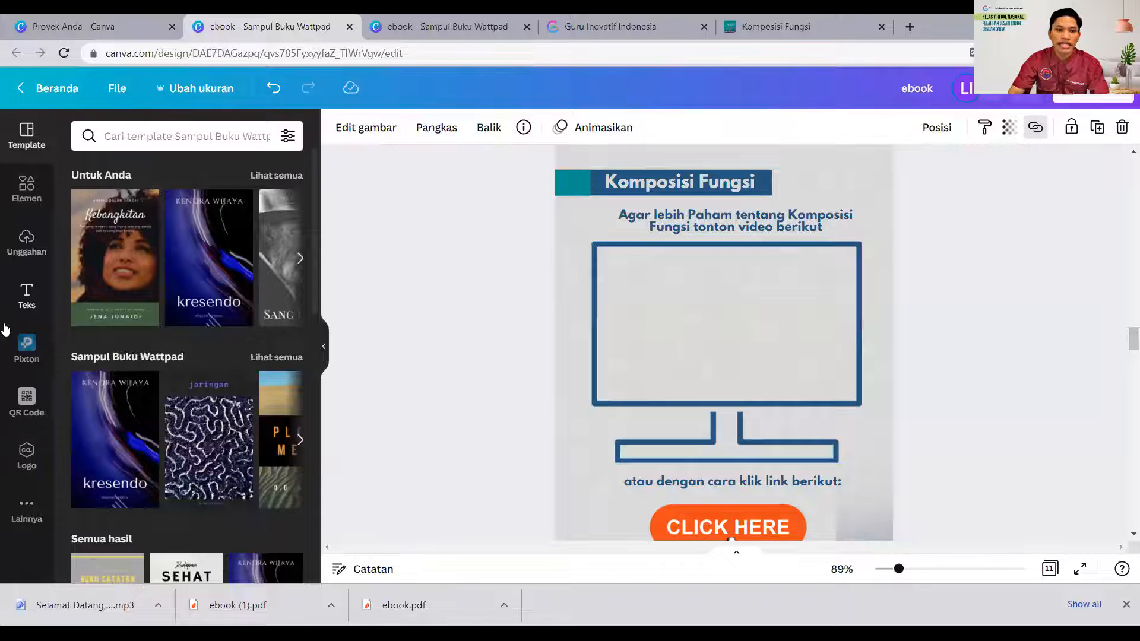
pyautogui.click(18, 515)
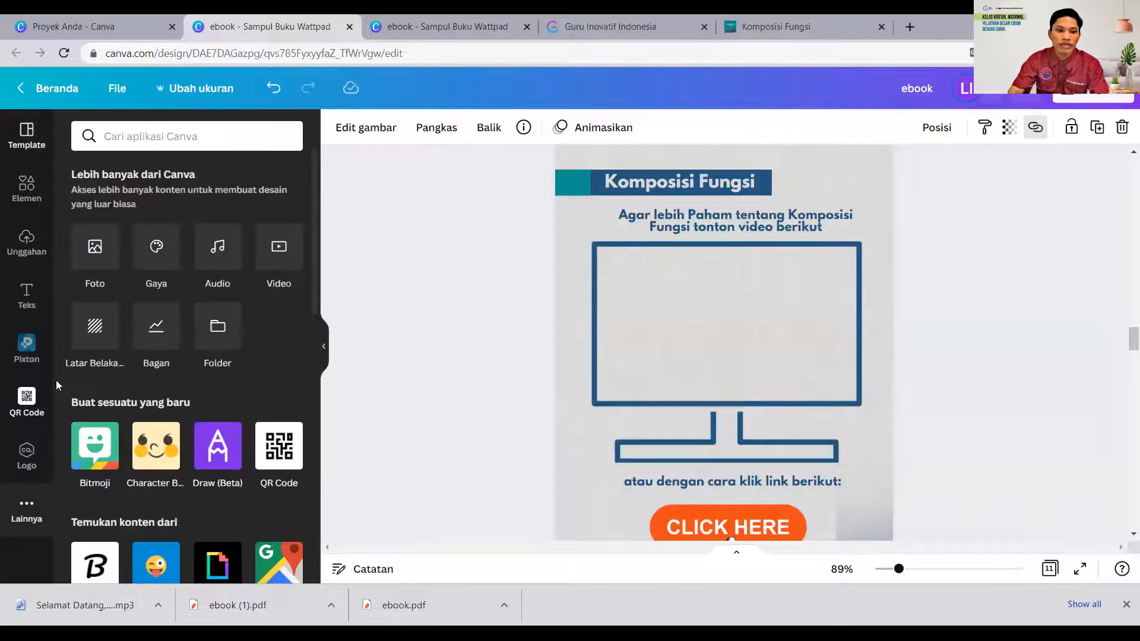
pyautogui.scroll(-5, 182, 374)
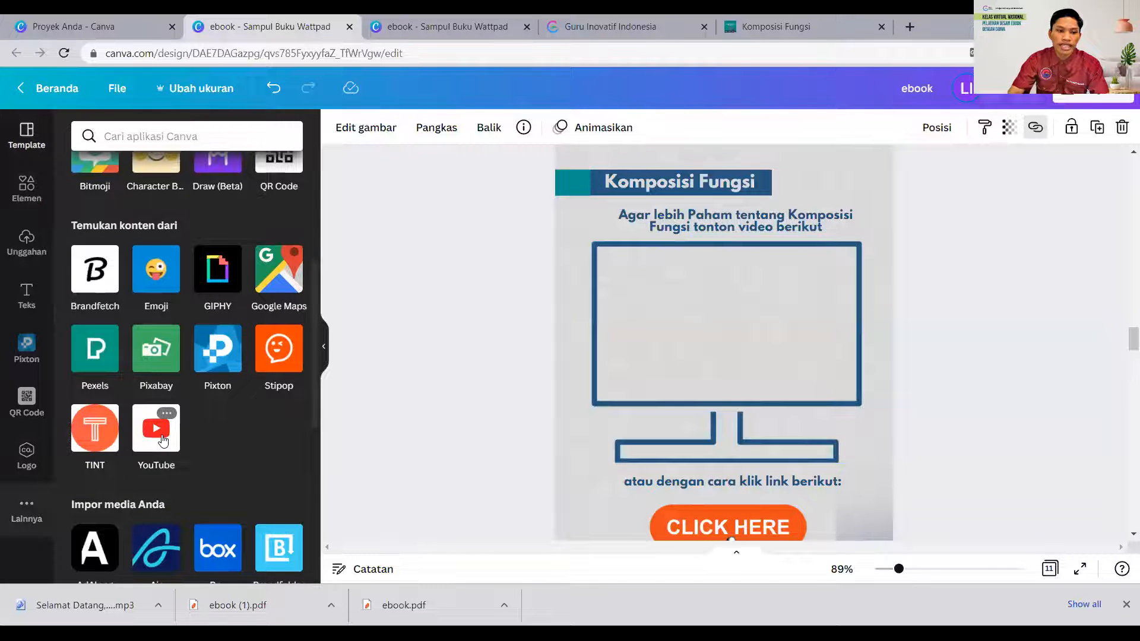
pyautogui.click(163, 440)
# - Browse the suggested YouTube videos and search for "komposisi fungsi"
pyautogui.scroll(-1, 210, 305)
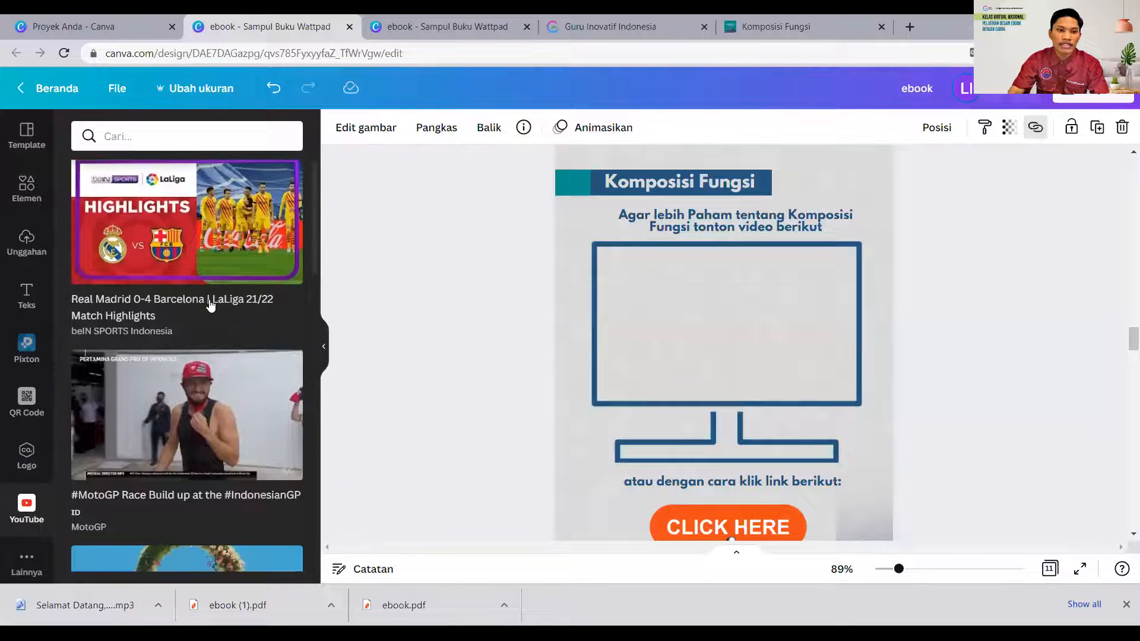
pyautogui.scroll(-10, 209, 304)
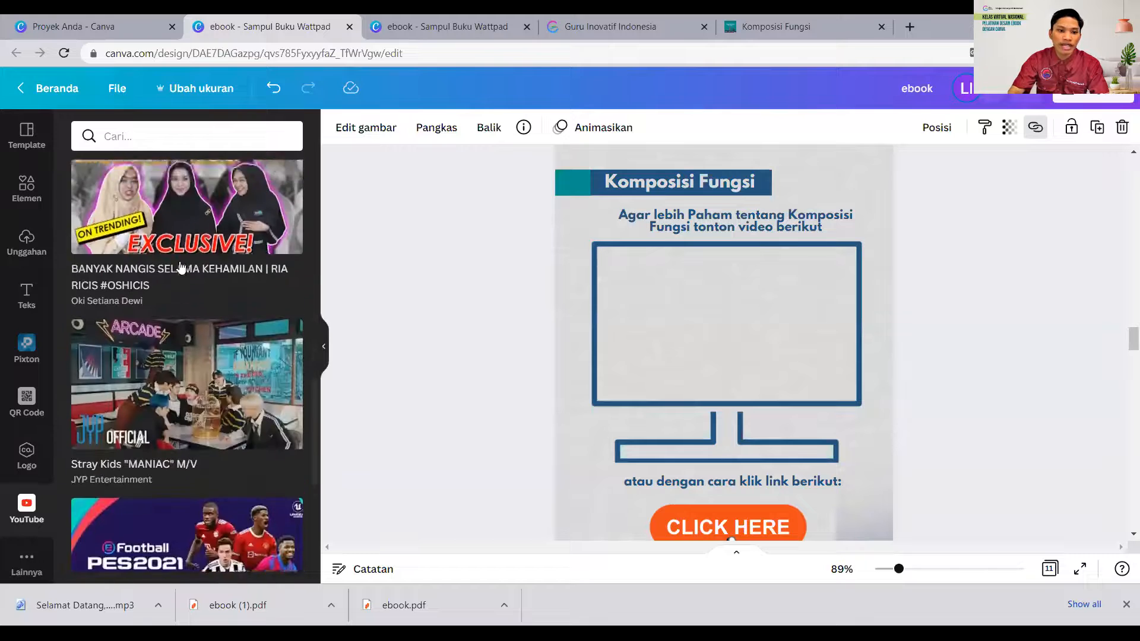
pyautogui.scroll(5, 181, 267)
pyautogui.click(119, 138)
pyautogui.scroll(-9, 184, 273)
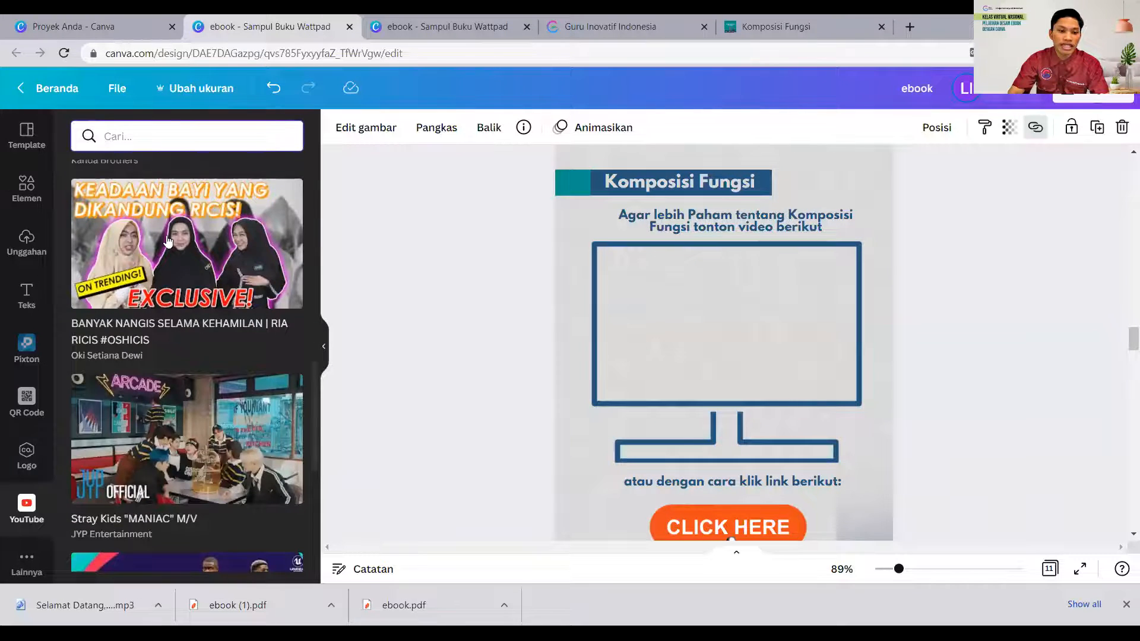
pyautogui.scroll(-6, 194, 332)
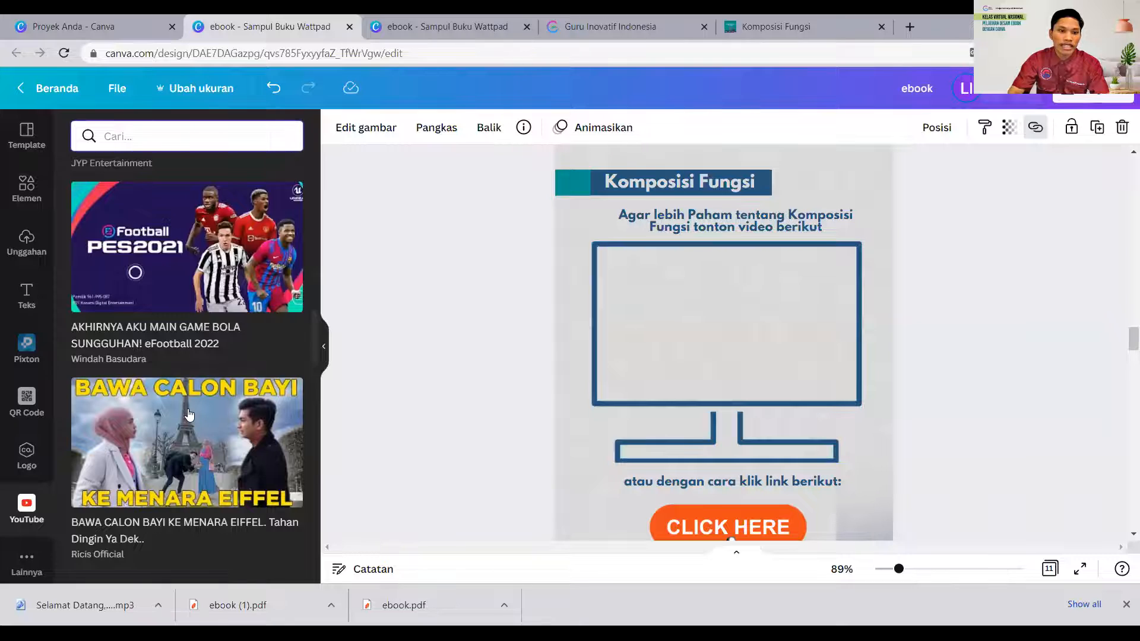
pyautogui.scroll(-5, 188, 413)
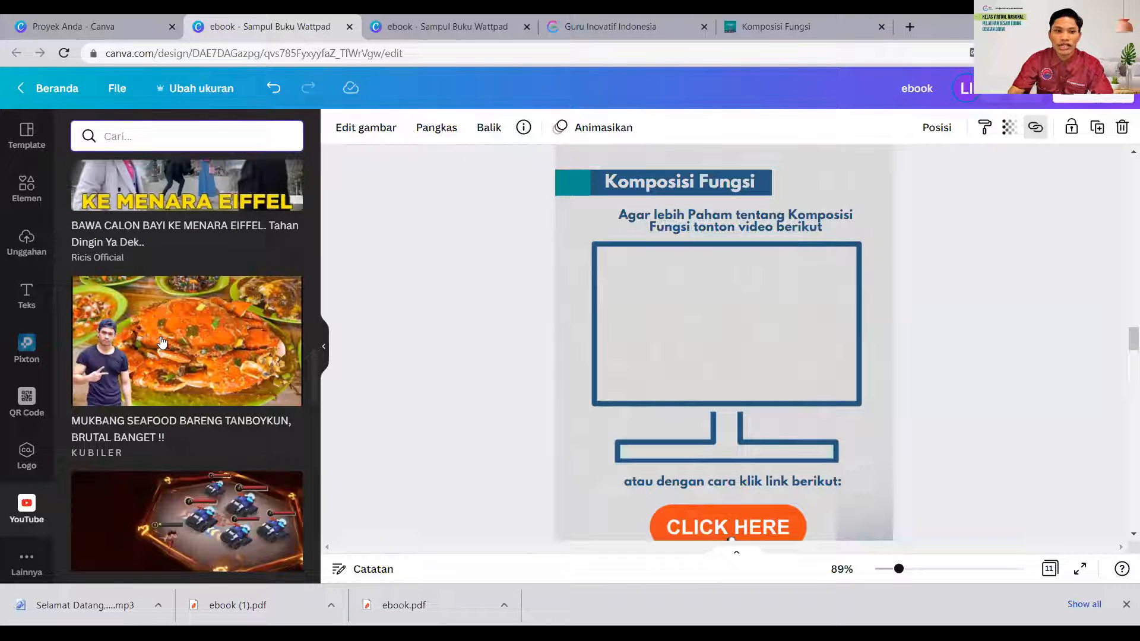
pyautogui.write('k')
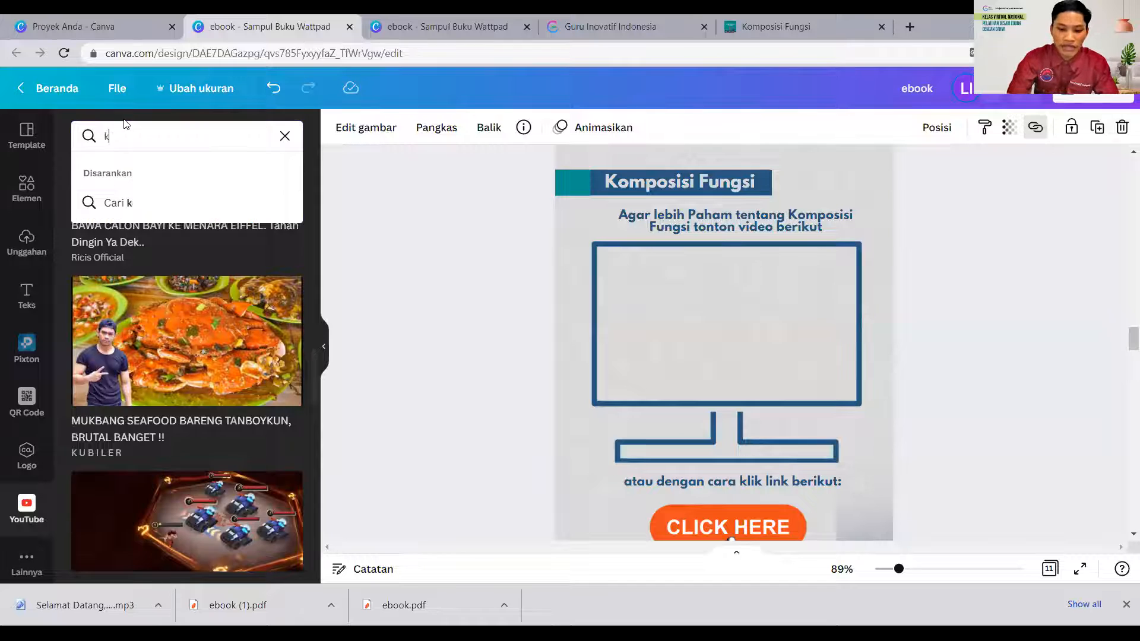
pyautogui.write('omposisi fy')
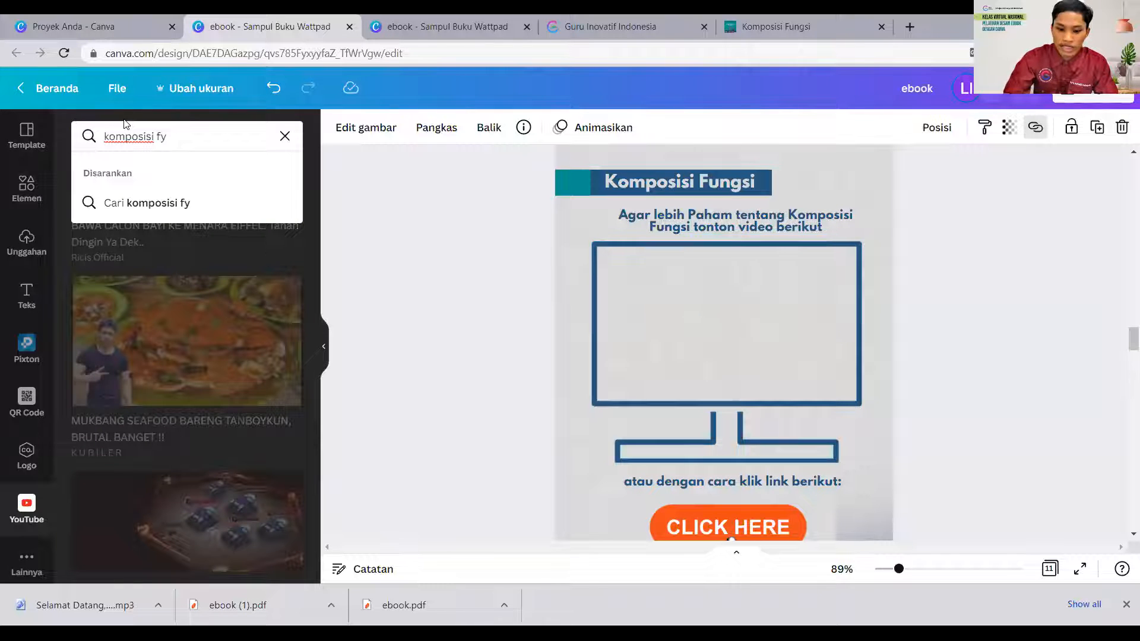
pyautogui.press('BackSpace')
pyautogui.write('ungsi')
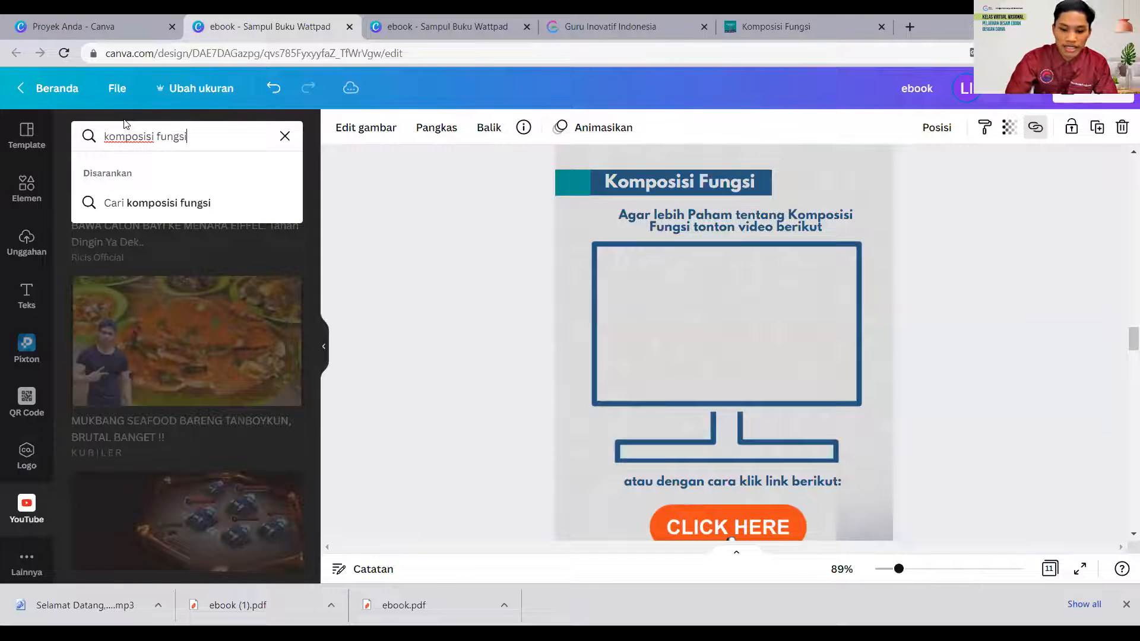
pyautogui.press('Return')
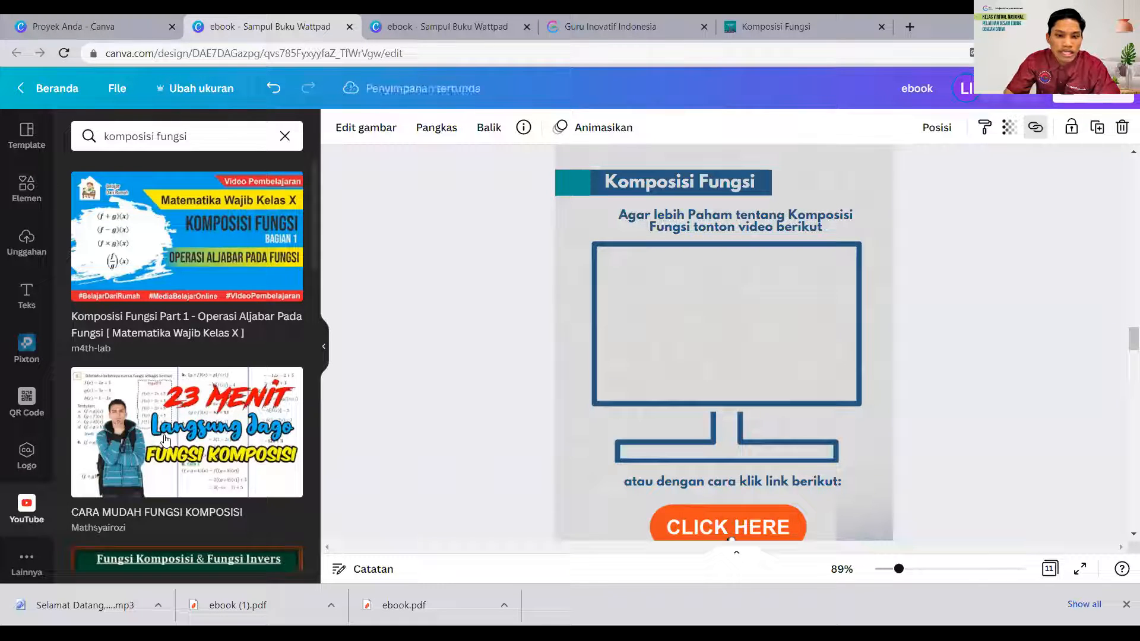
# - Add the CARA MUDAH FUNGSI KOMPOSISI video inside the monitor frame and delete the duplicate copy beneath it
pyautogui.click(184, 435)
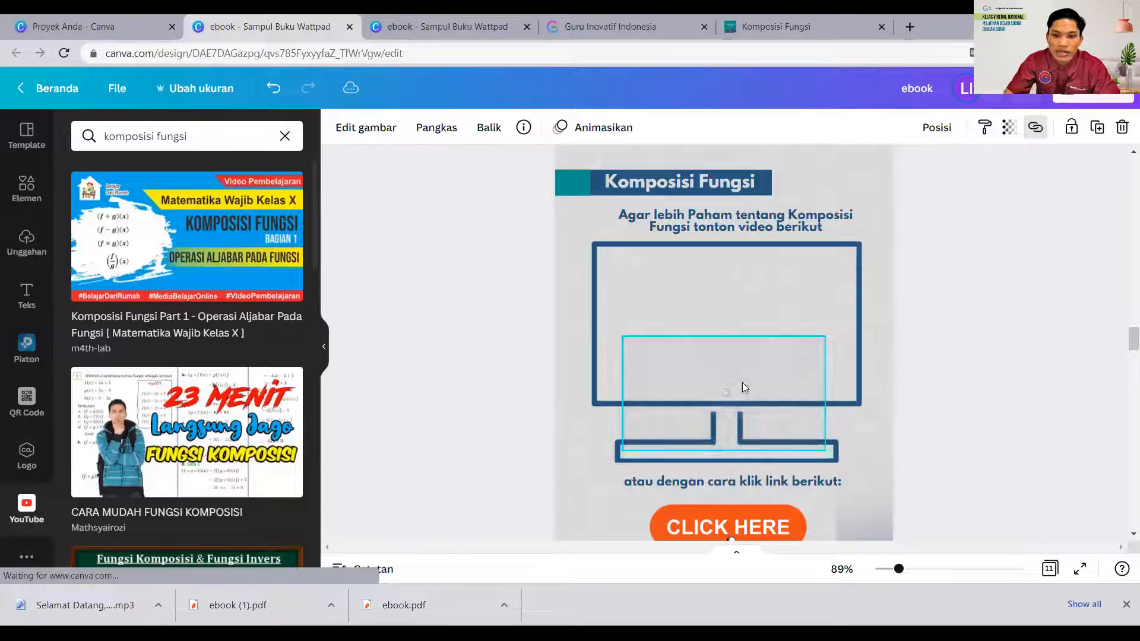
pyautogui.moveTo(737, 382); pyautogui.dragTo(724, 286)
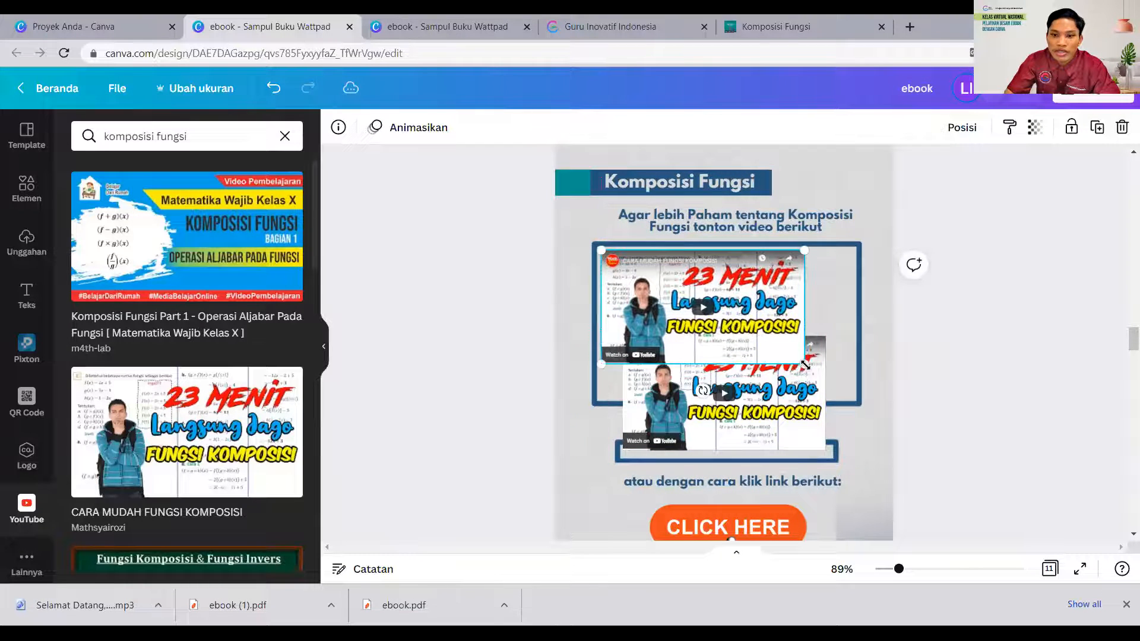
pyautogui.click(801, 423)
pyautogui.press('Delete')
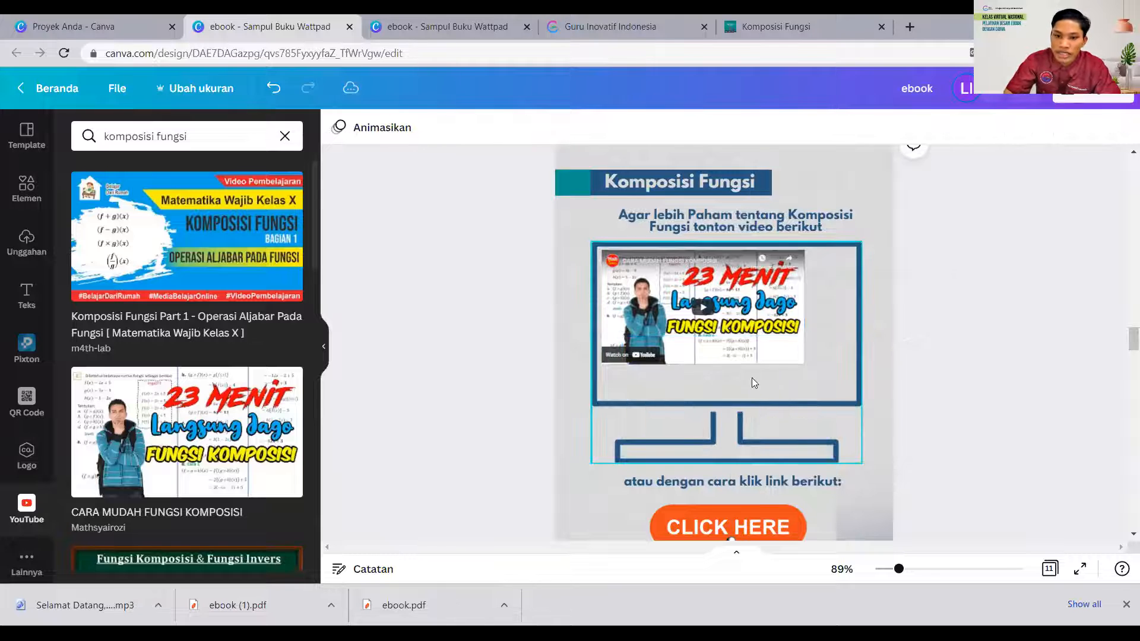
# - Enlarge the embedded video so it fills the monitor frame, and deselect everything
pyautogui.click(789, 355)
pyautogui.moveTo(805, 367); pyautogui.dragTo(854, 393)
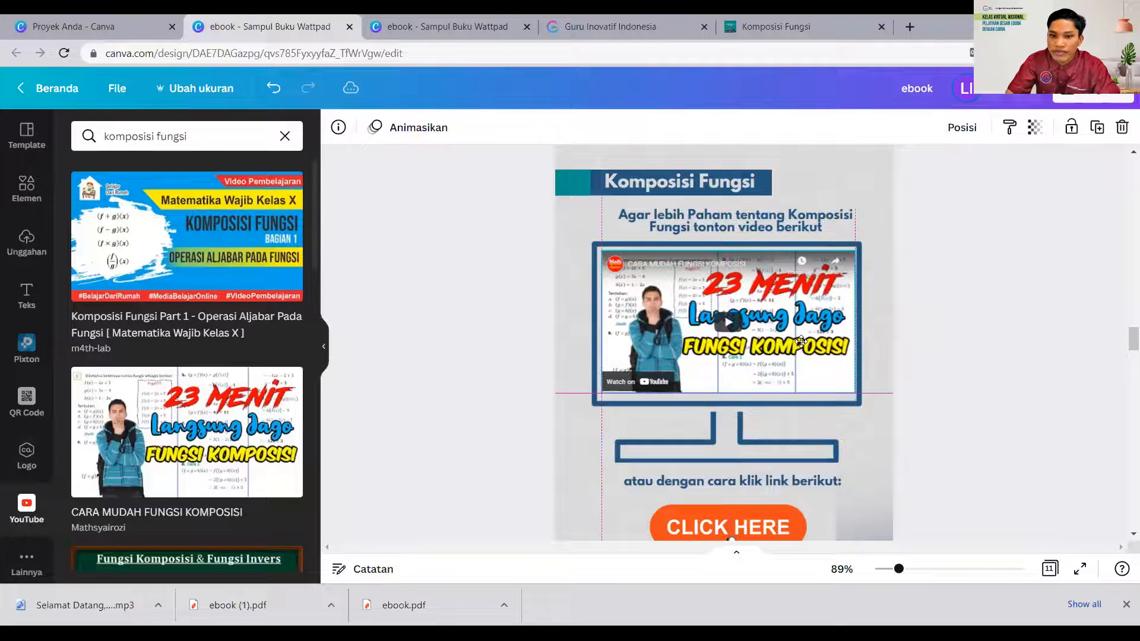
pyautogui.click(855, 453)
pyautogui.click(877, 482)
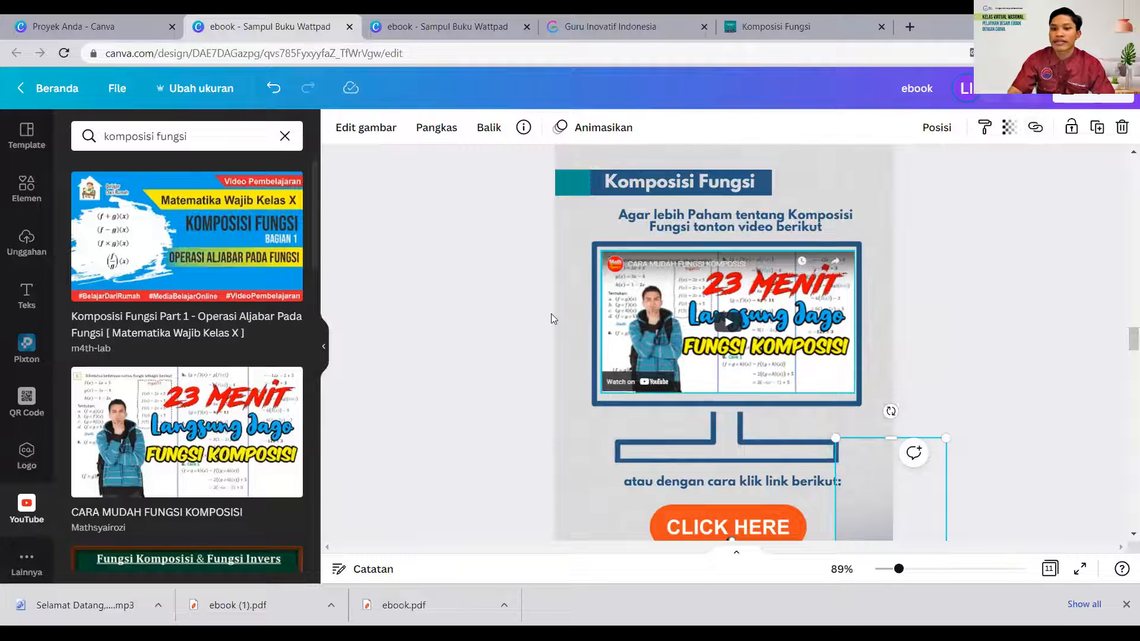
pyautogui.click(483, 327)
pyautogui.scroll(-5, 490, 346)
pyautogui.scroll(-15, 641, 370)
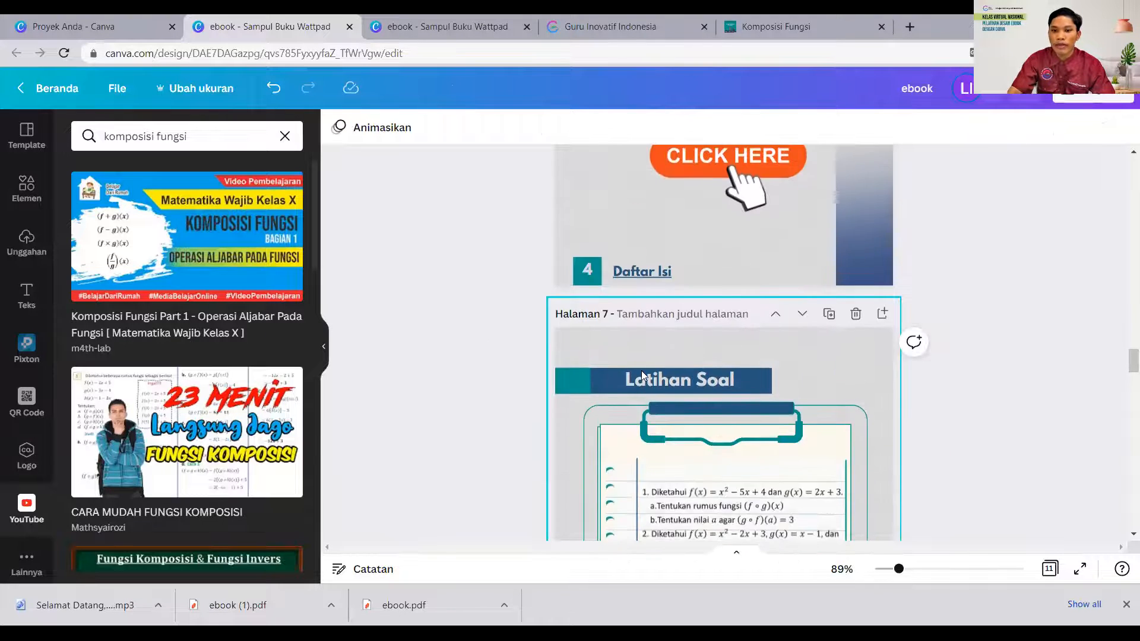
pyautogui.scroll(10, 709, 392)
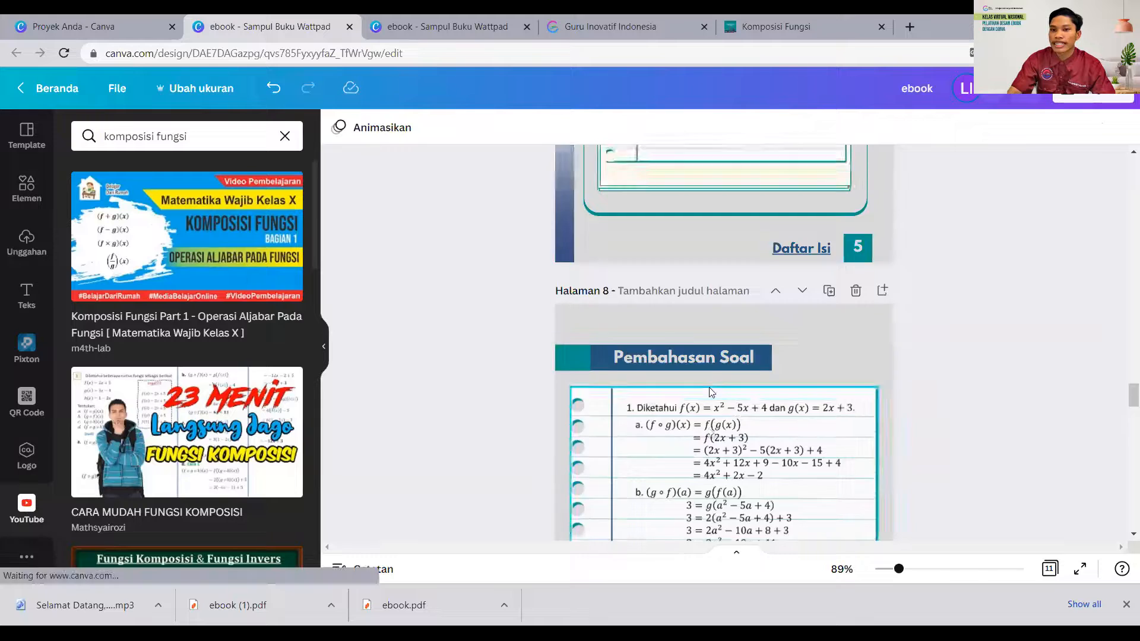
pyautogui.scroll(3, 728, 310)
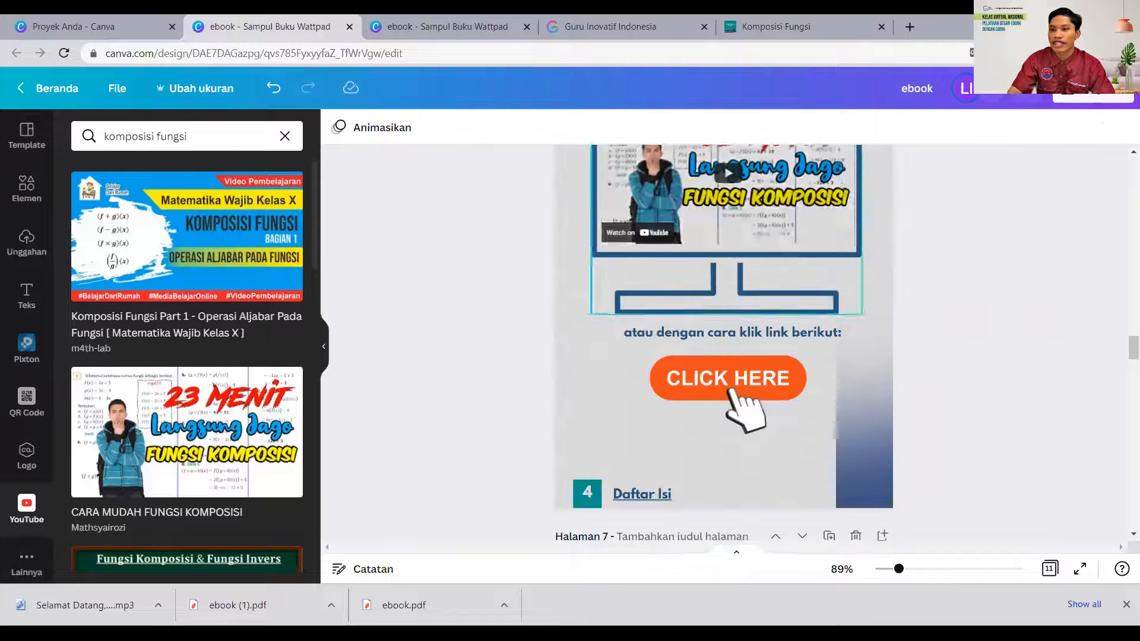
# - Create a view-only link (Tautan hanya lihat) for the ebook design and copy it
pyautogui.click(1094, 97)
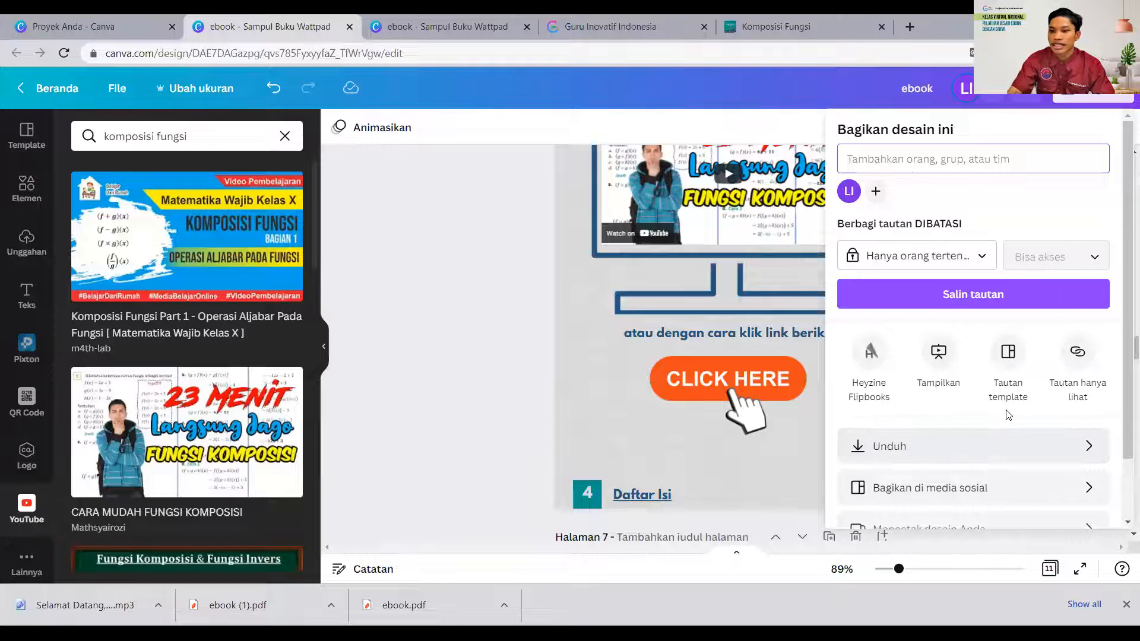
pyautogui.scroll(-1, 1036, 416)
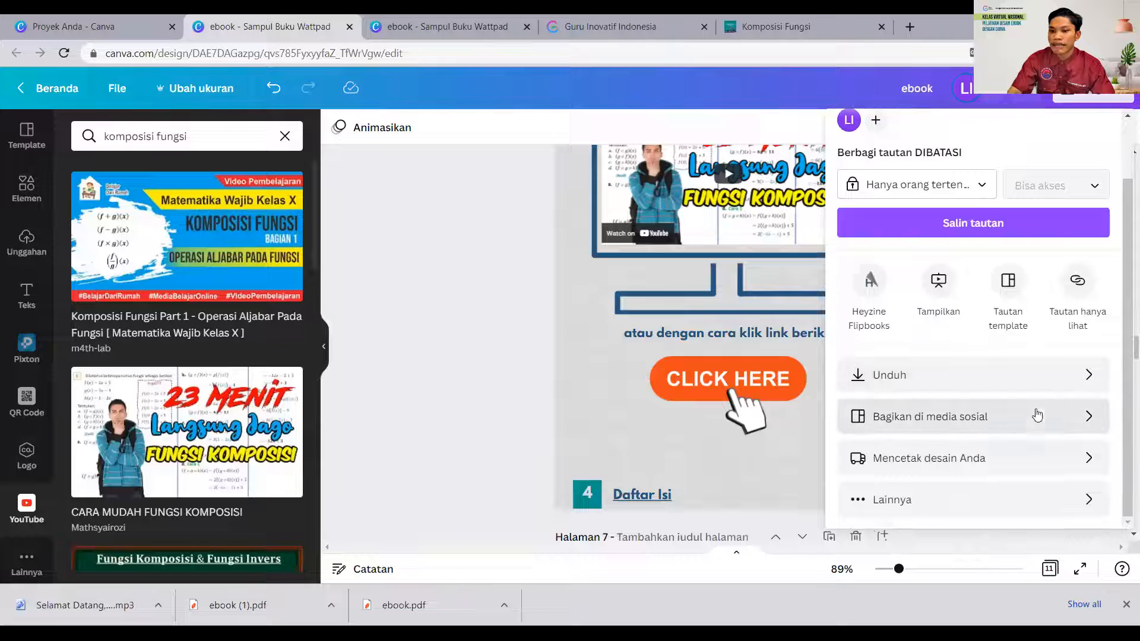
pyautogui.click(858, 501)
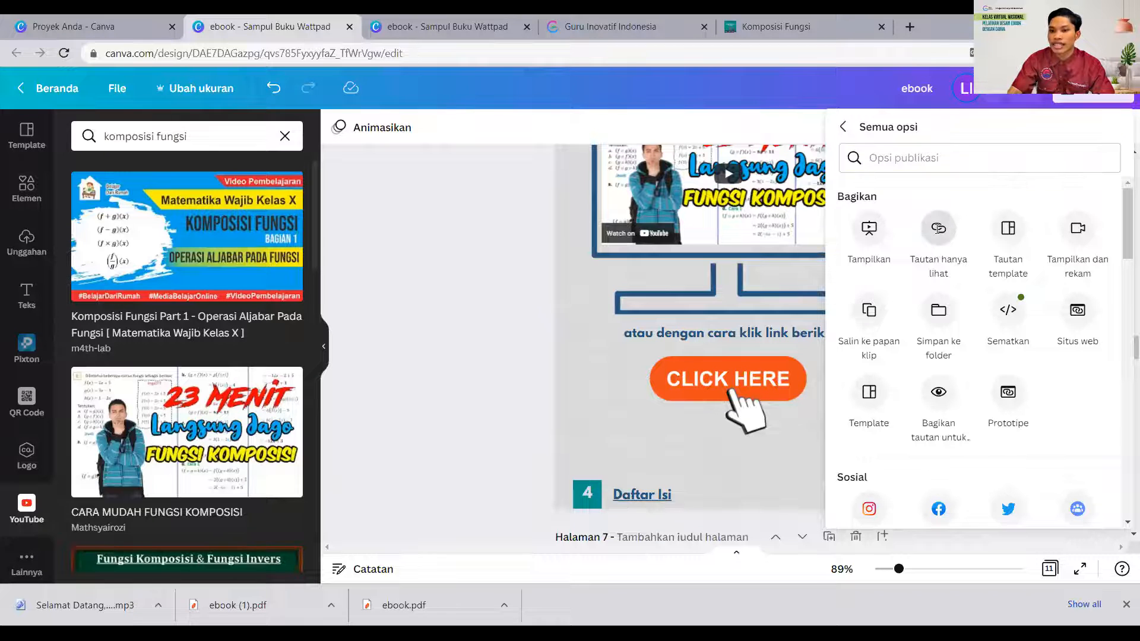
pyautogui.click(937, 231)
pyautogui.click(1108, 229)
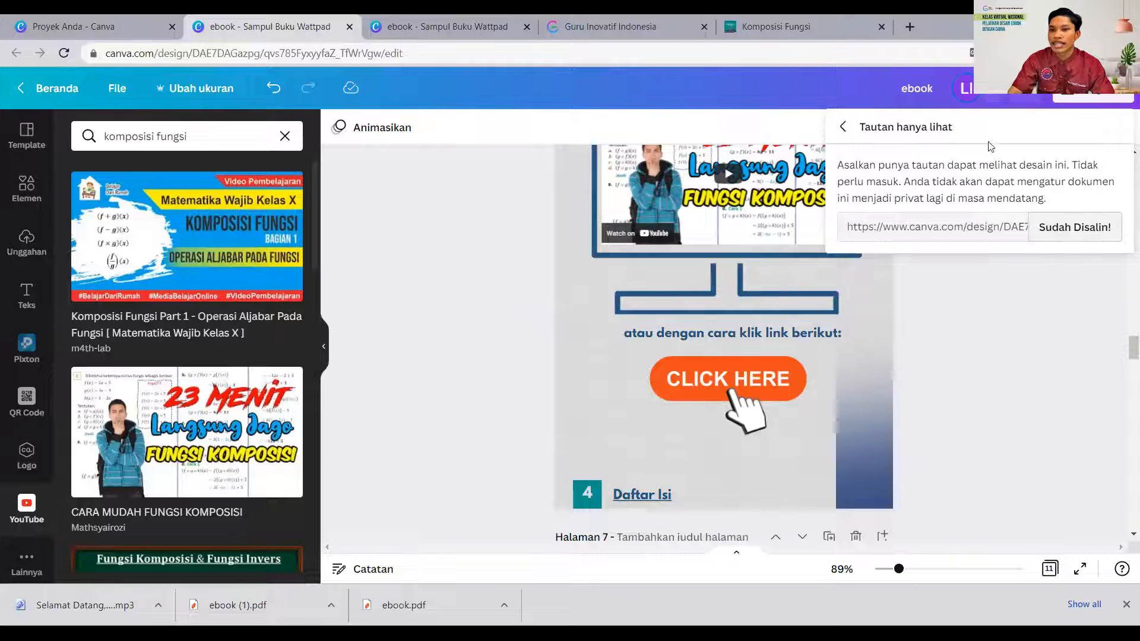
# - Open the copied view-only link in a new browser tab
pyautogui.click(911, 26)
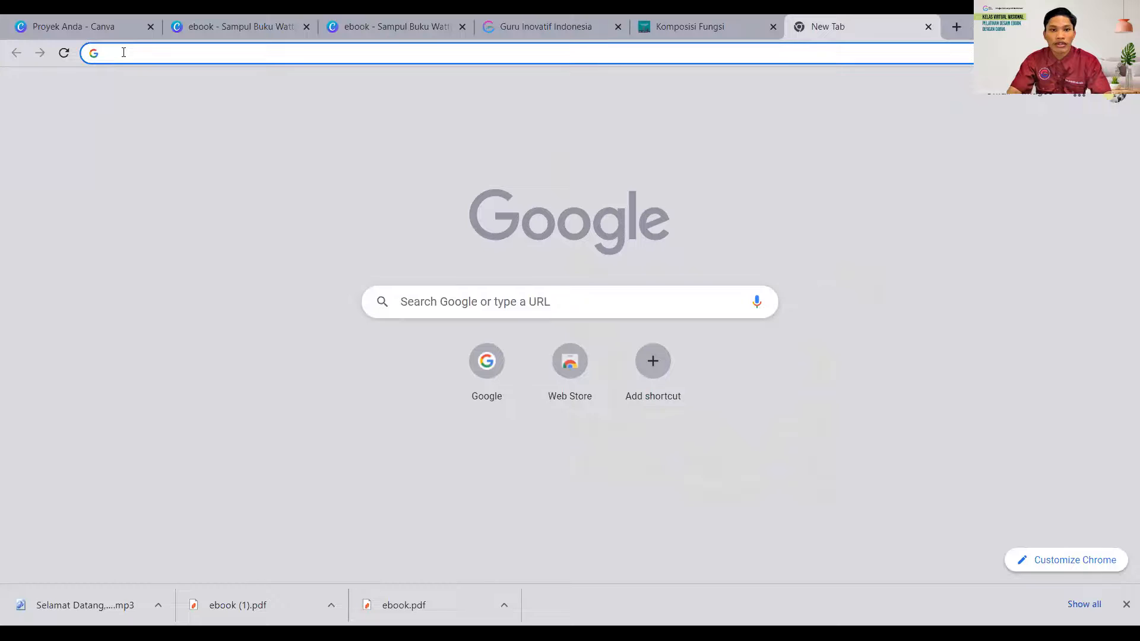
pyautogui.press('Return')
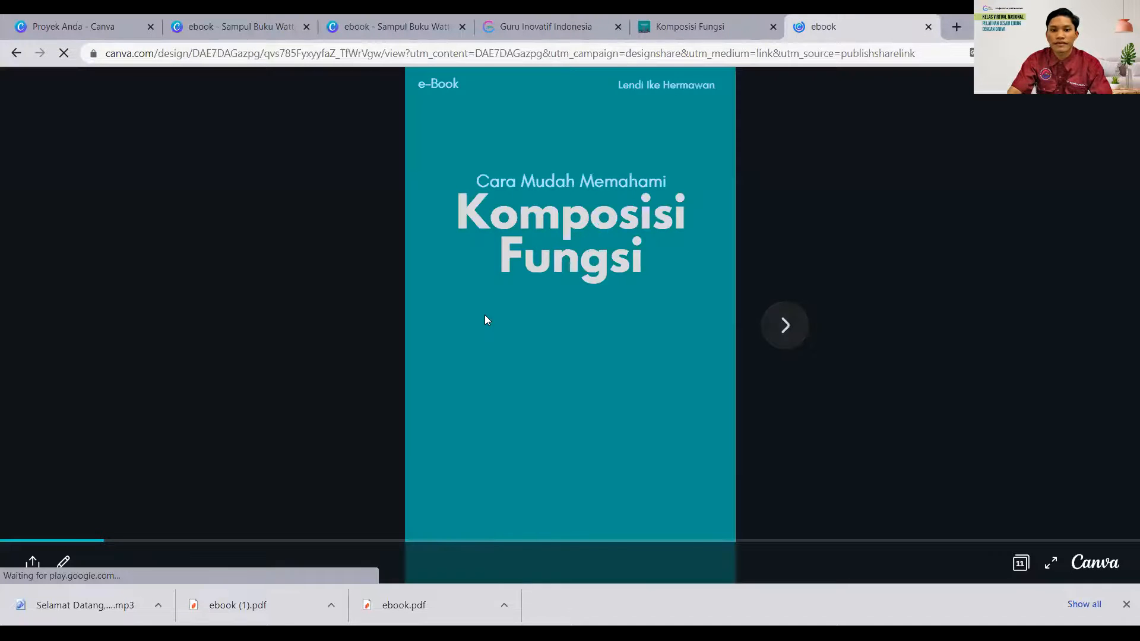
# - Page through the shared ebook to the Komposisi Fungsi video page, and start and pause the embedded video to test it
pyautogui.click(790, 332)
pyautogui.click(790, 333)
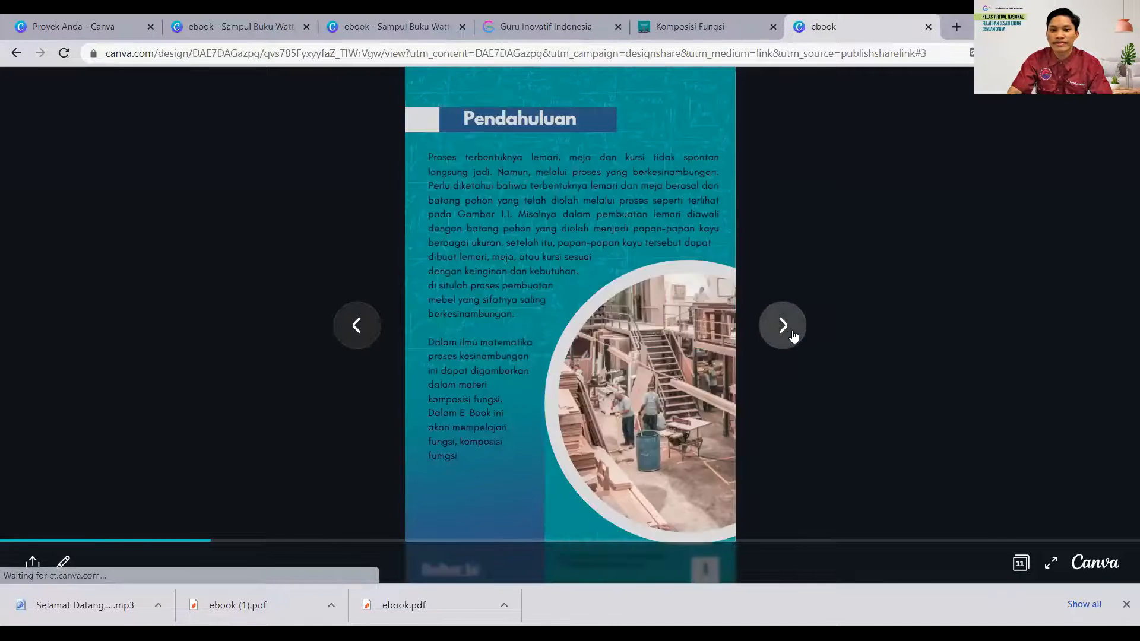
pyautogui.click(792, 335)
pyautogui.click(794, 336)
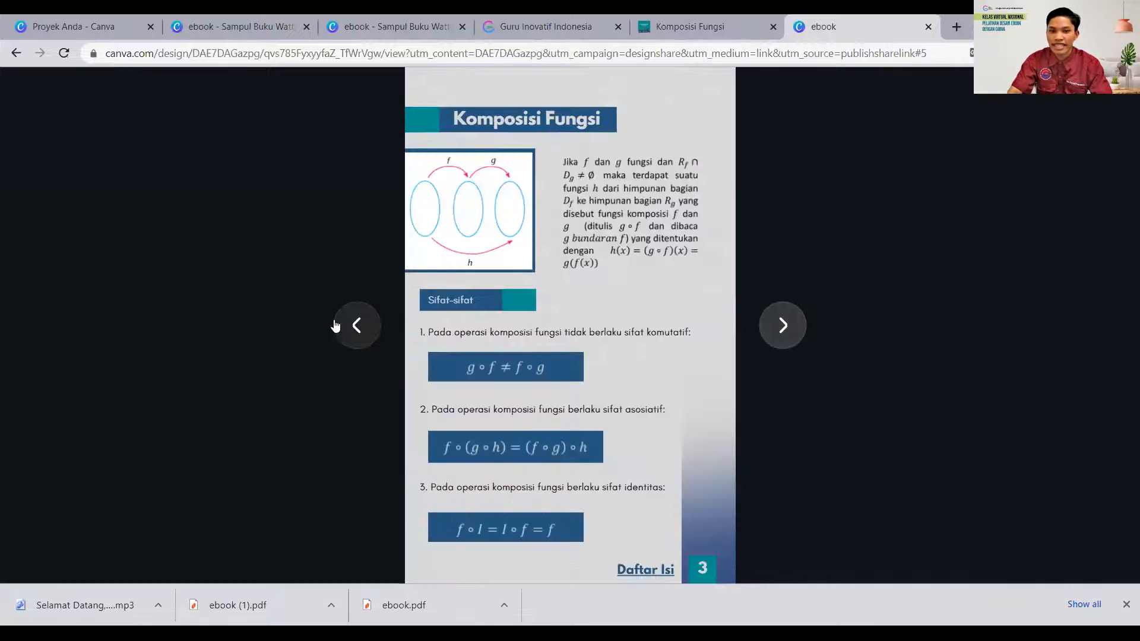
pyautogui.click(365, 332)
pyautogui.click(782, 325)
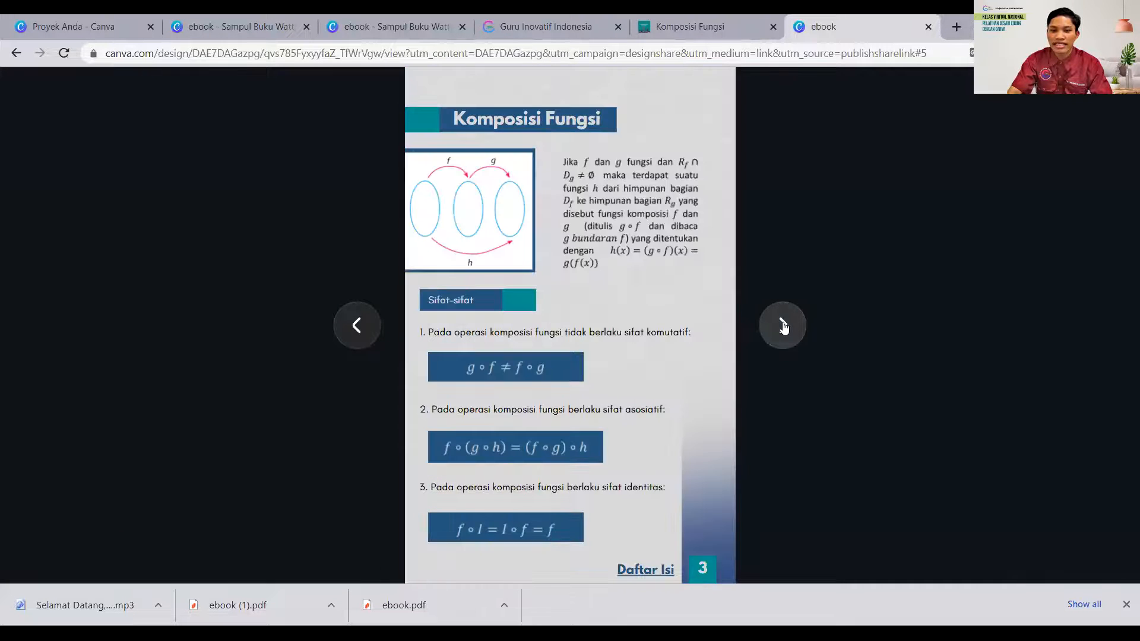
pyautogui.click(782, 325)
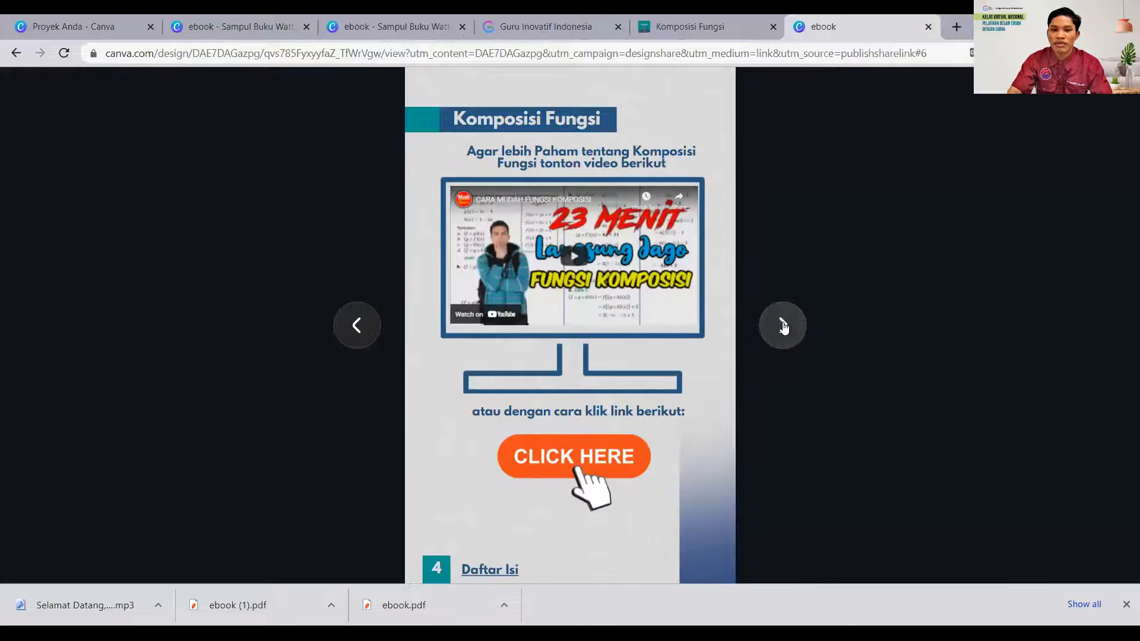
pyautogui.click(576, 255)
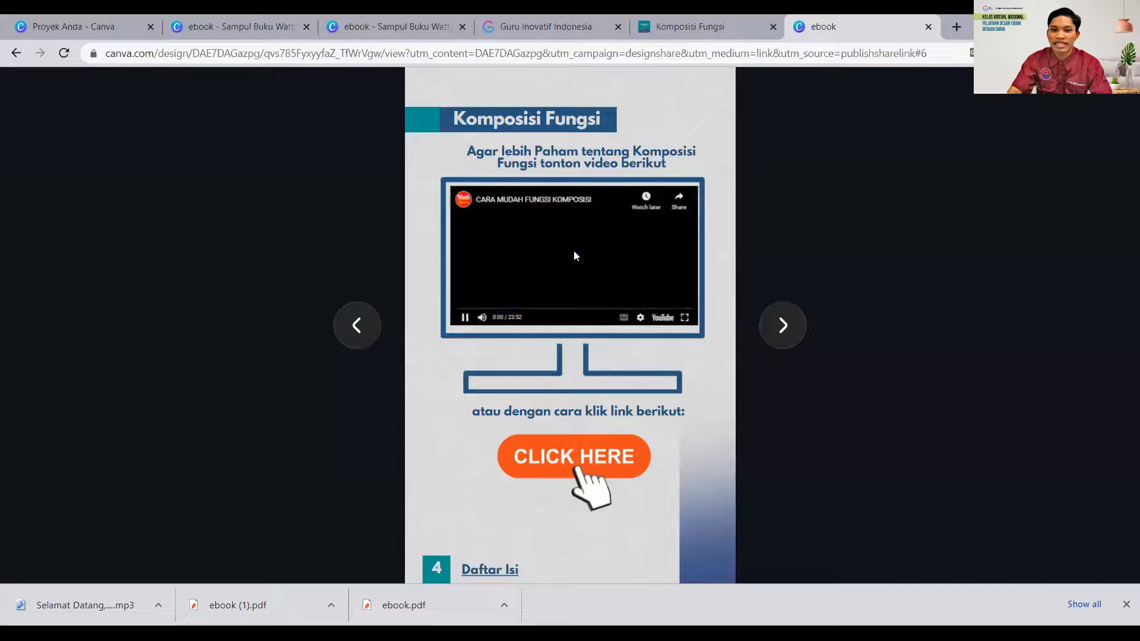
pyautogui.click(465, 318)
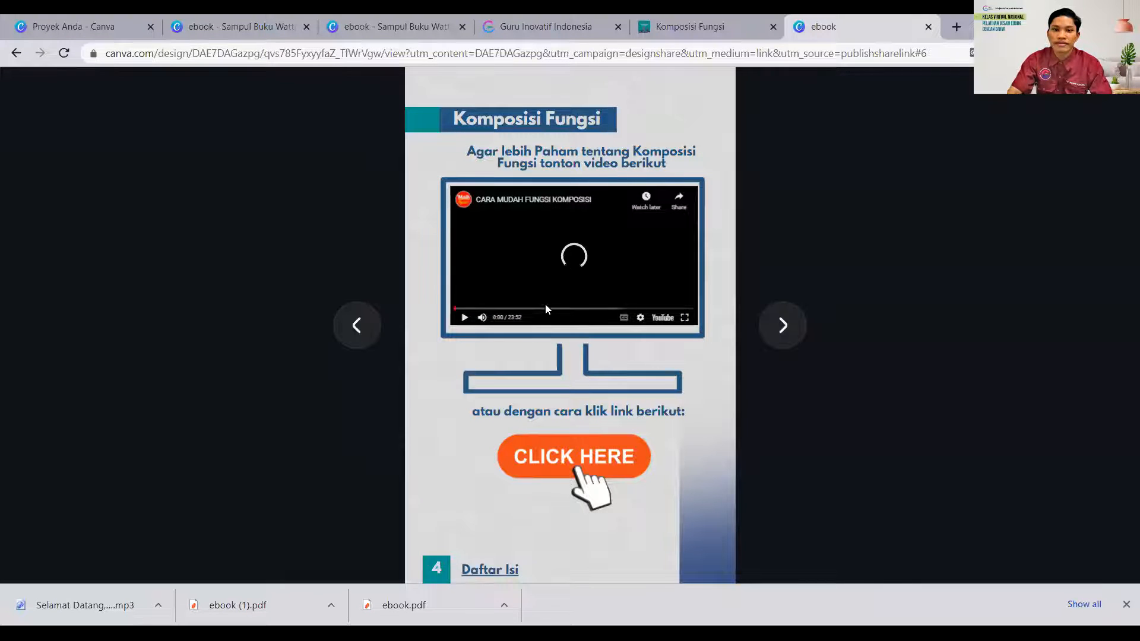